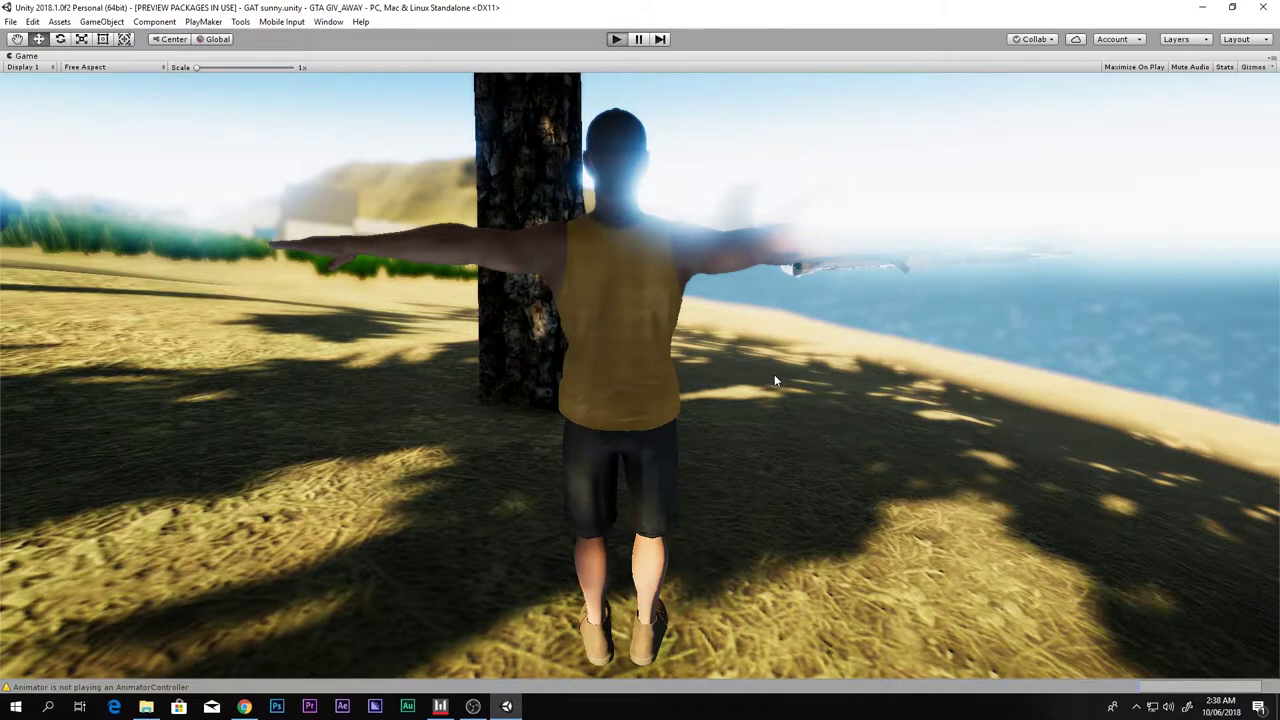
Start play-testing the GAT sunny scene and look over the How To Do YouTube channel's uploads before returning to Unity.
key(ctrl+p)
key(w)
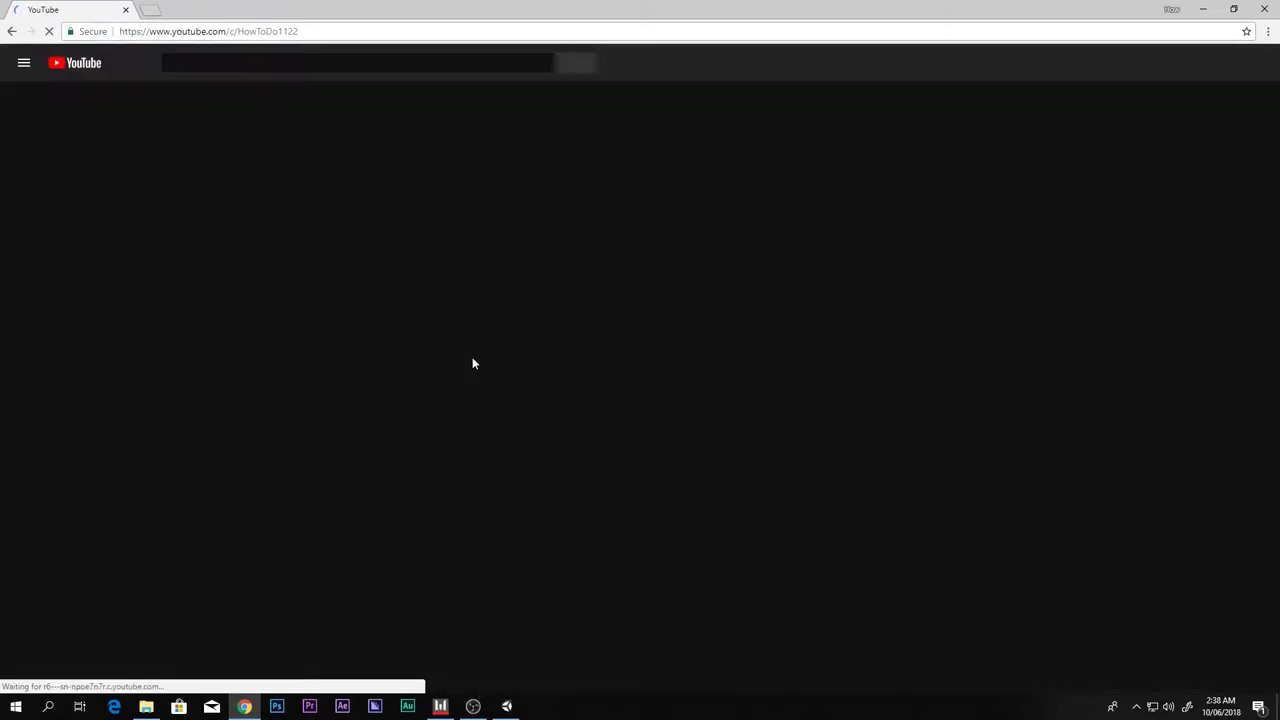
scroll(372, 340, down, 3)
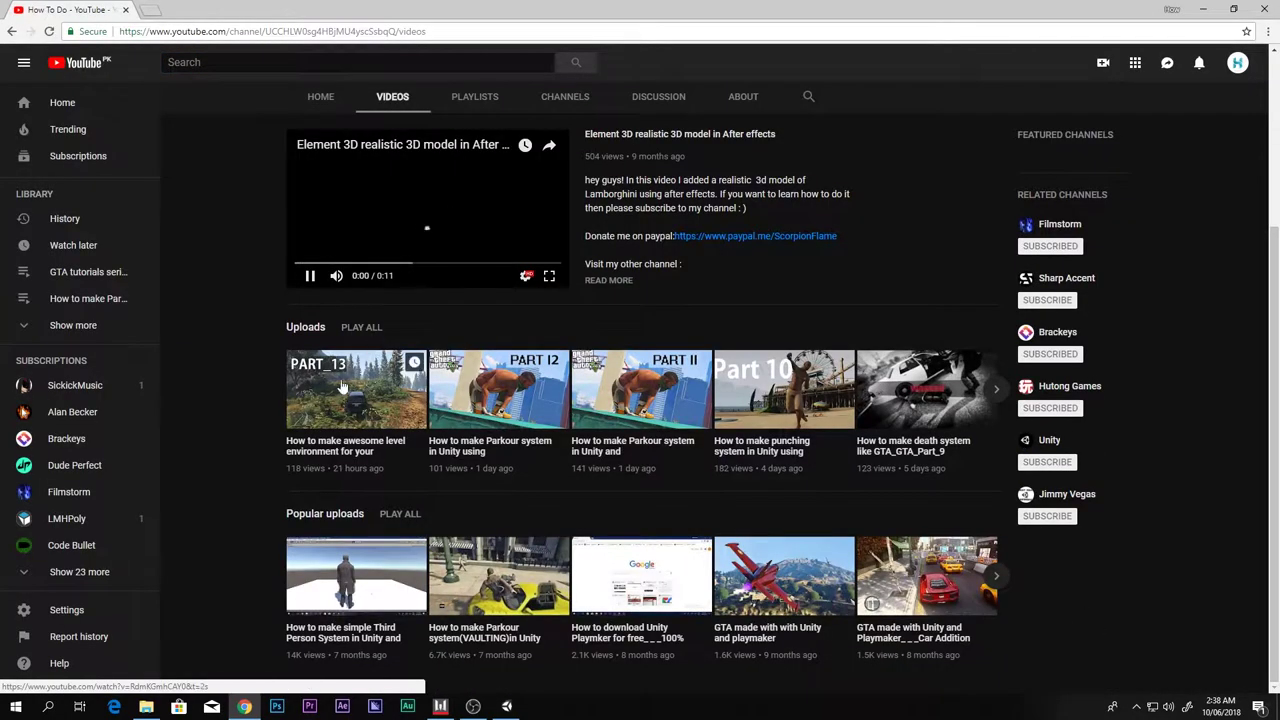
key(ctrl+t)
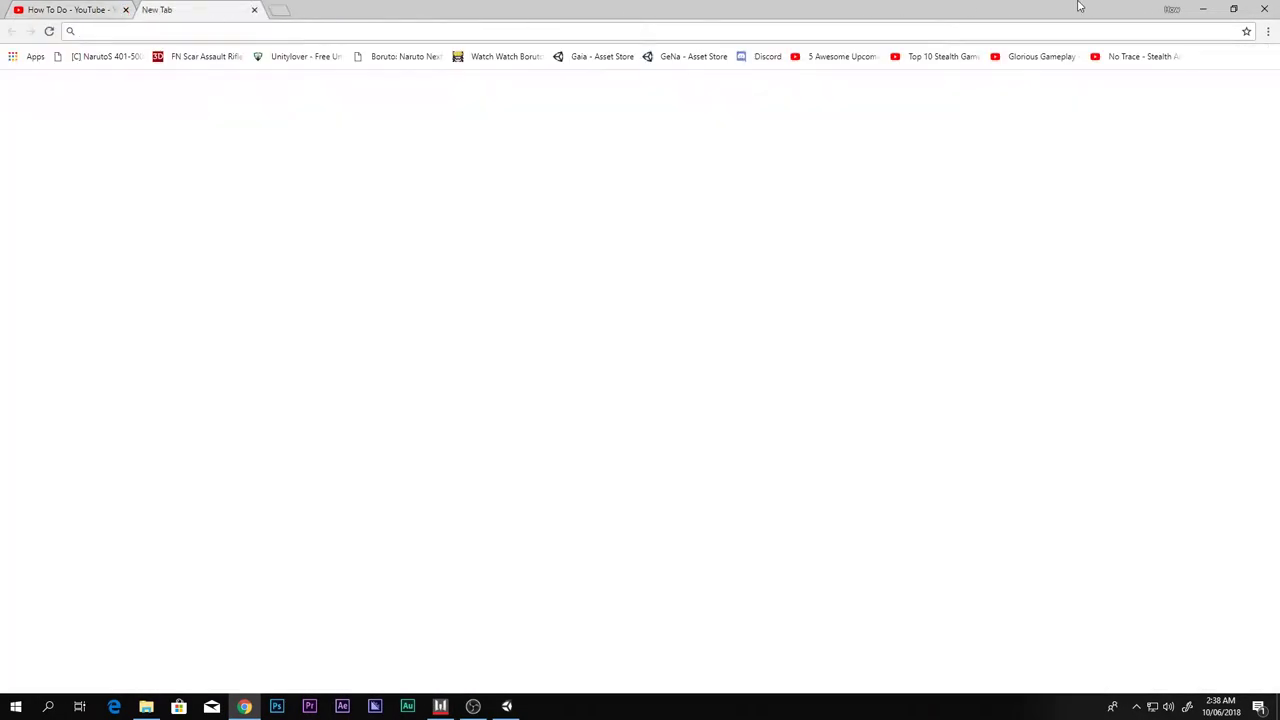
click(1204, 9)
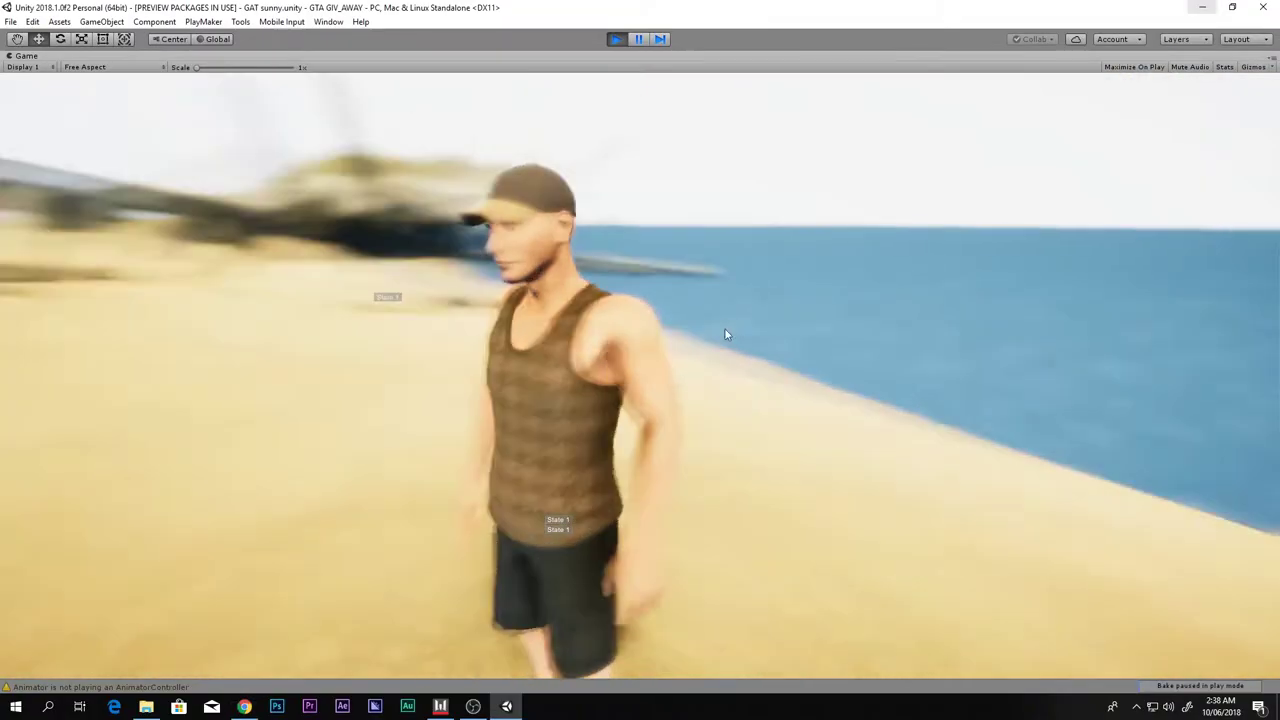
Run the character across the beach into the sea, swim around in it, and end the play test.
key(w)
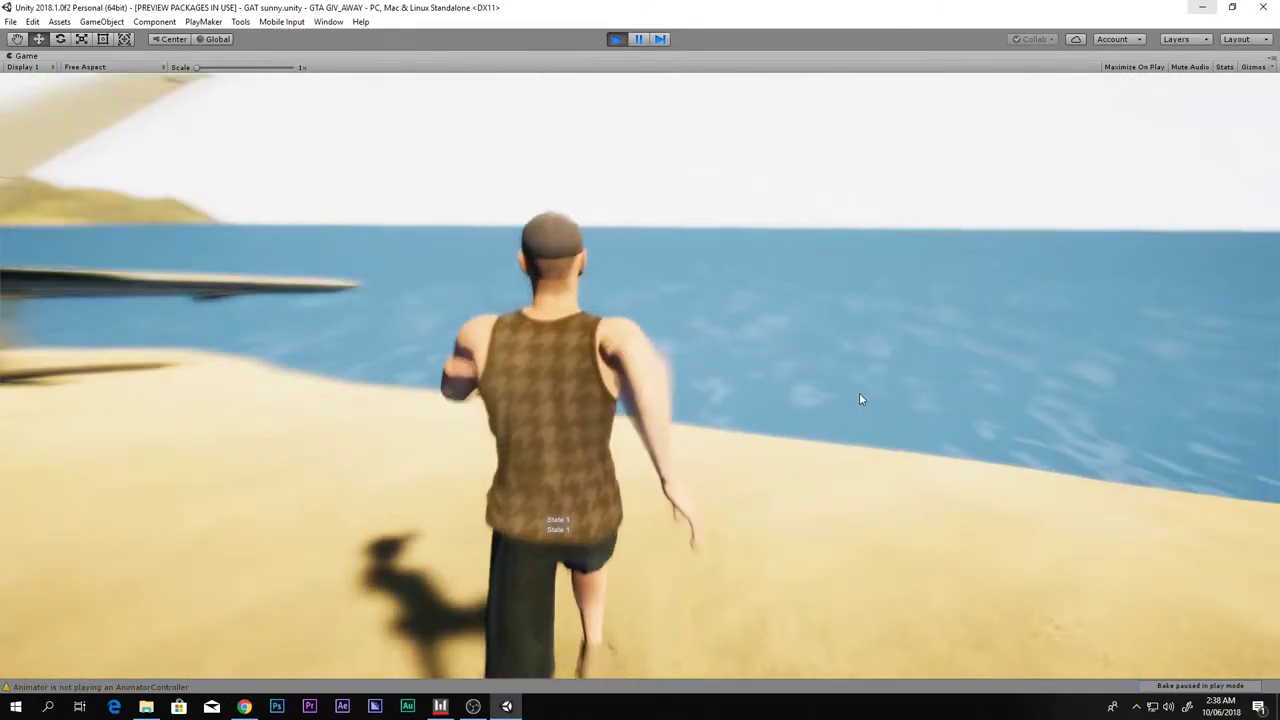
key(w)
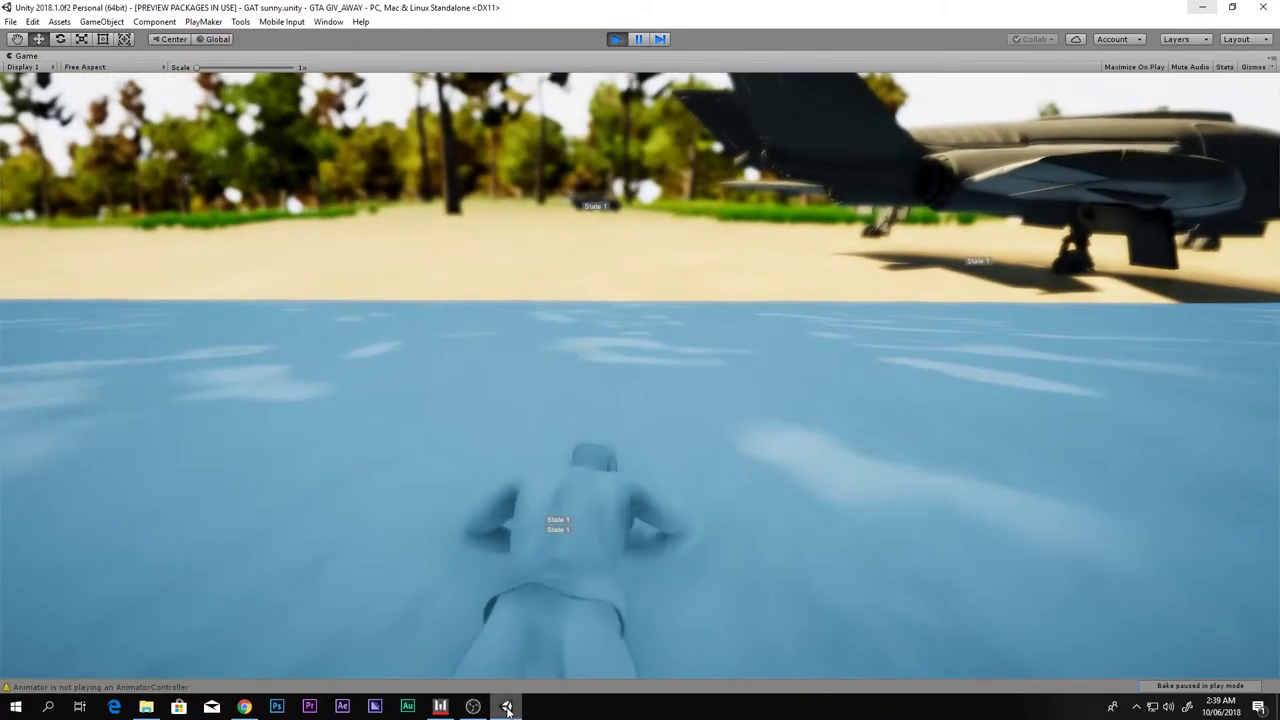
mouse_move(506, 707)
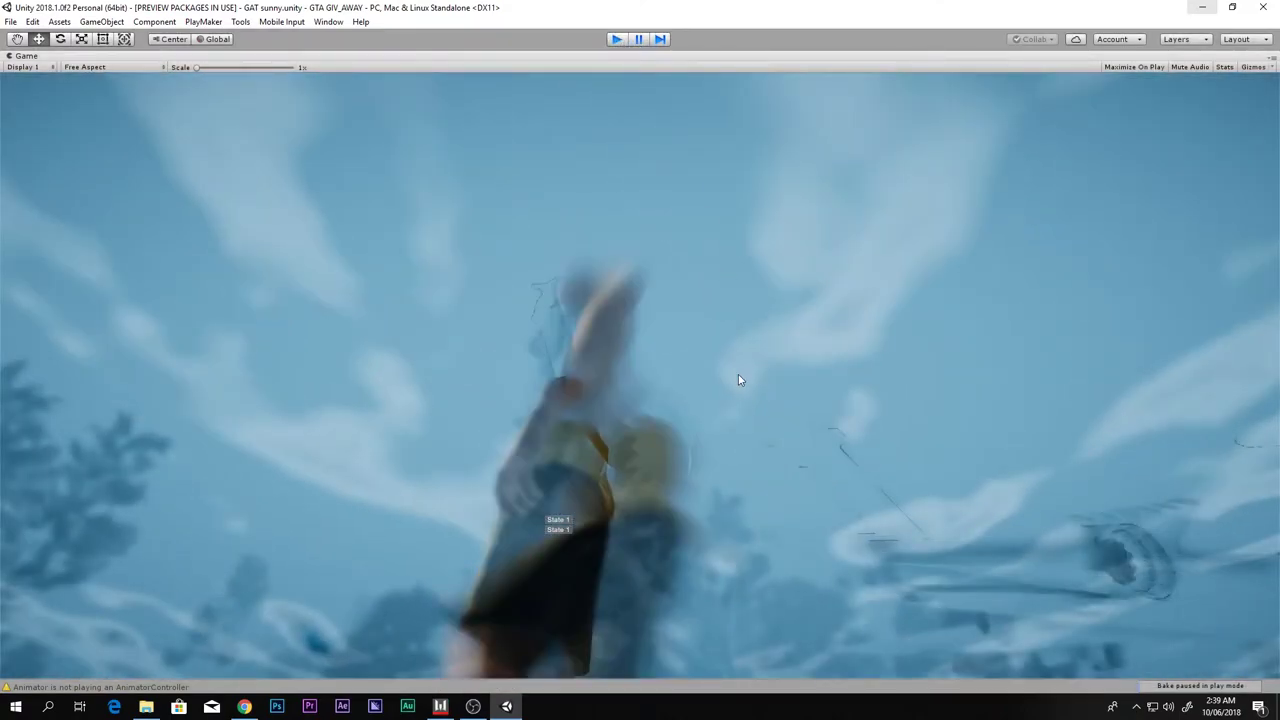
key(ctrl+p)
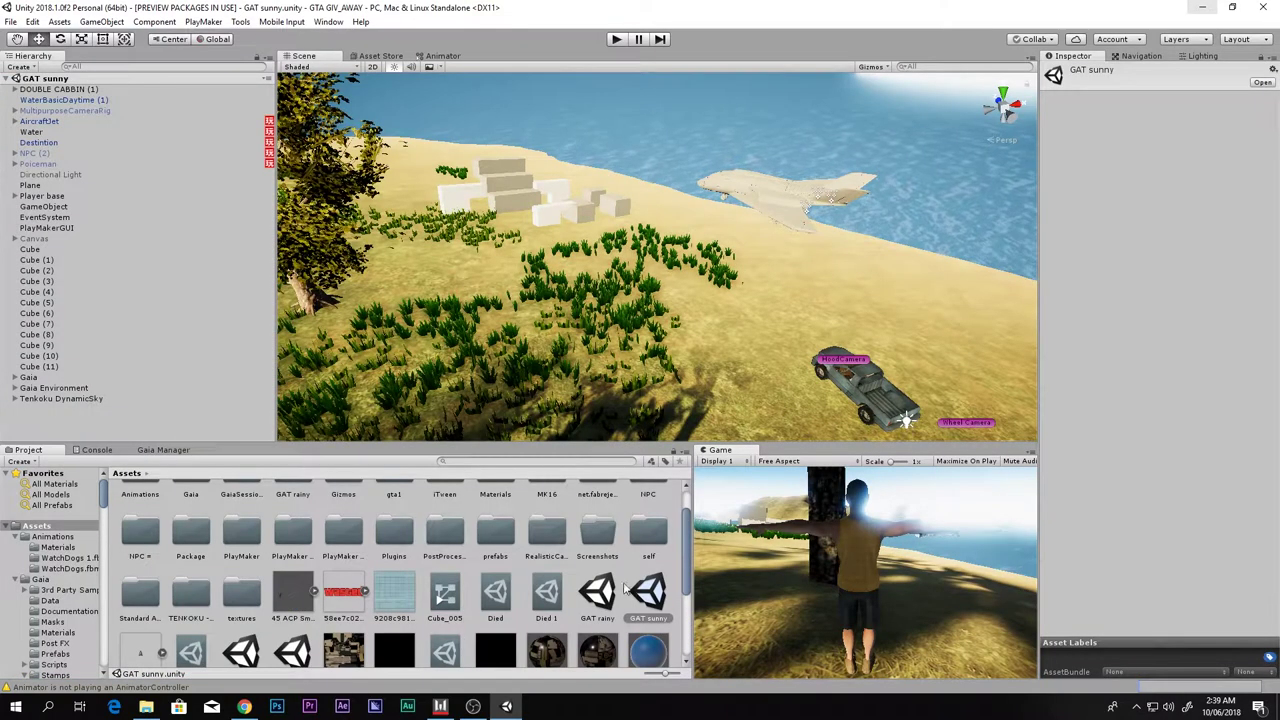
Open the GTA swimming scene from the project's assets.
scroll(625, 590, down, 3)
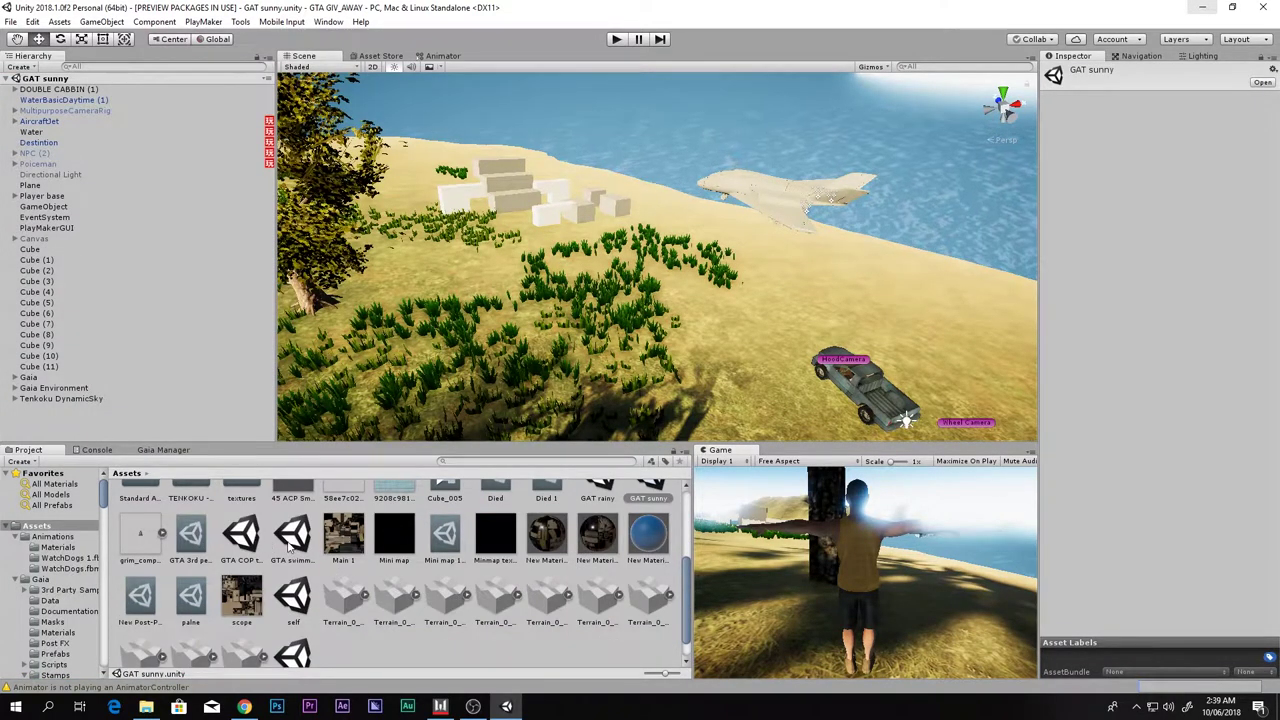
double_click(290, 540)
alt+drag(760, 317, 691, 322)
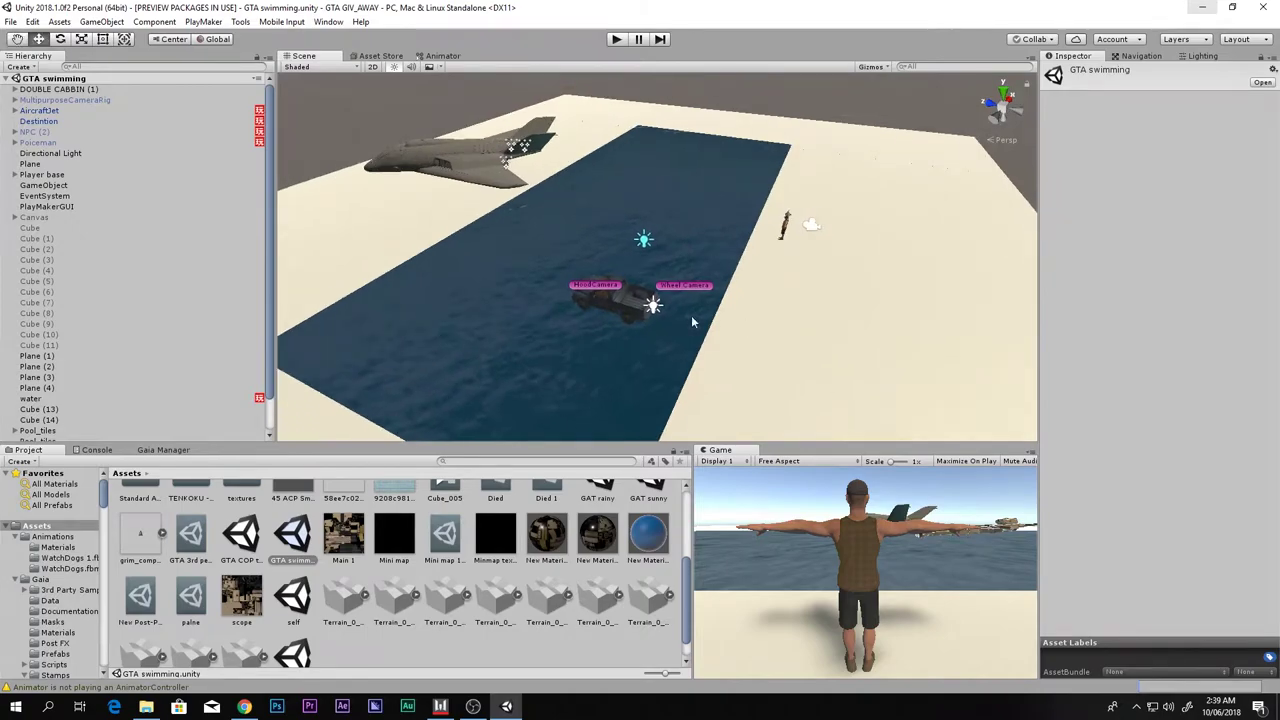
Deactivate the DOUBLE CABBIN (1) and AircraftJet objects so that the pool area is clear.
ctrl+click(45, 100)
ctrl+click(150, 110)
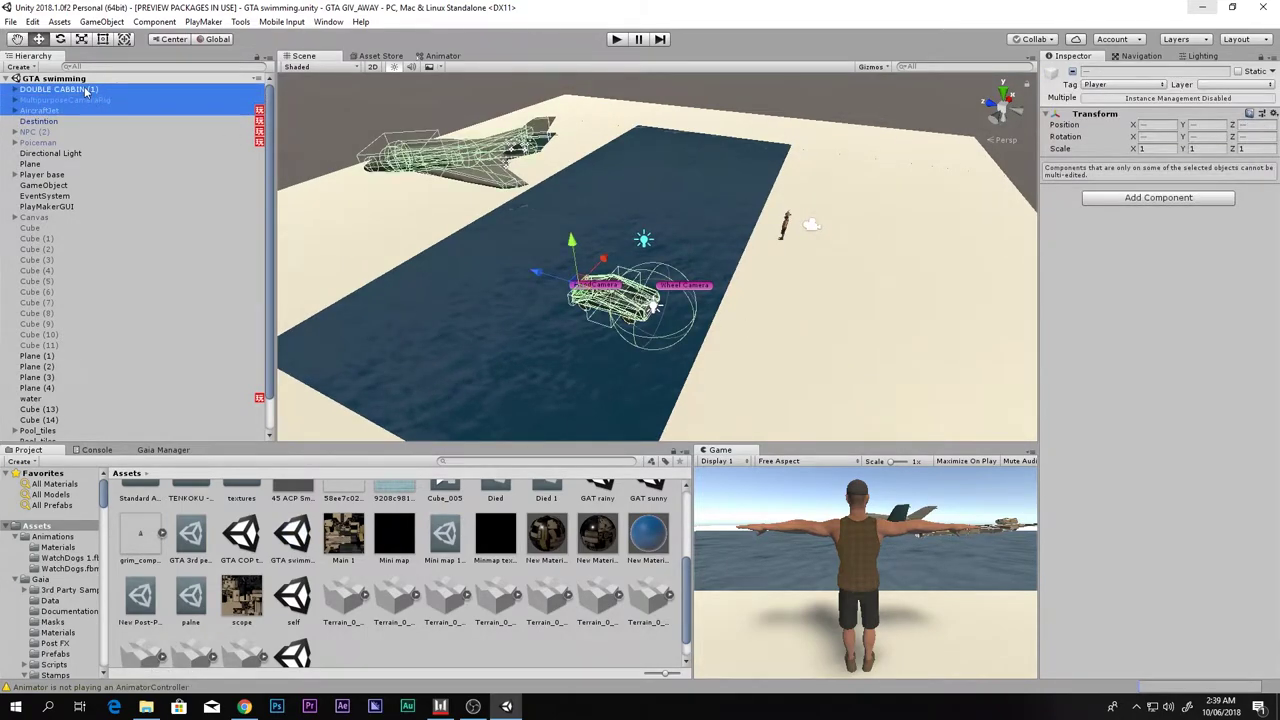
click(1073, 73)
alt+drag(822, 243, 751, 286)
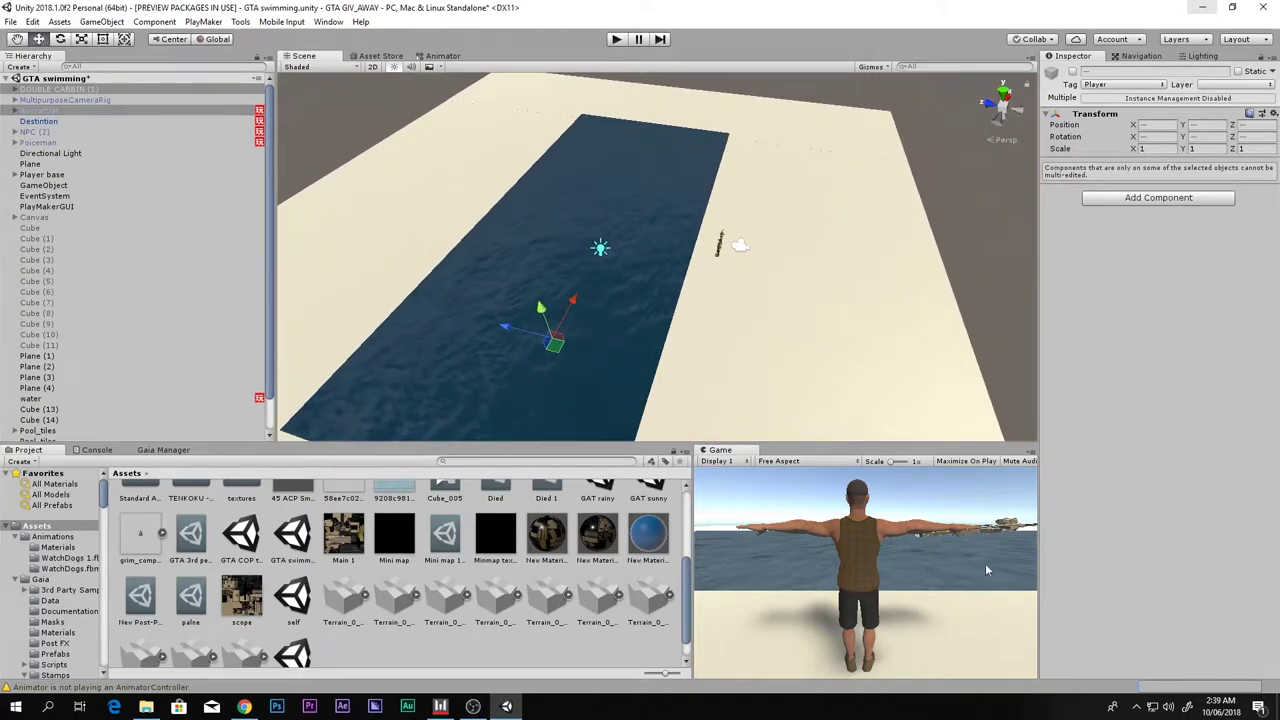
Maximize the Game view and play-test the scene, running the character beside the pool and into the water.
key(shift+space)
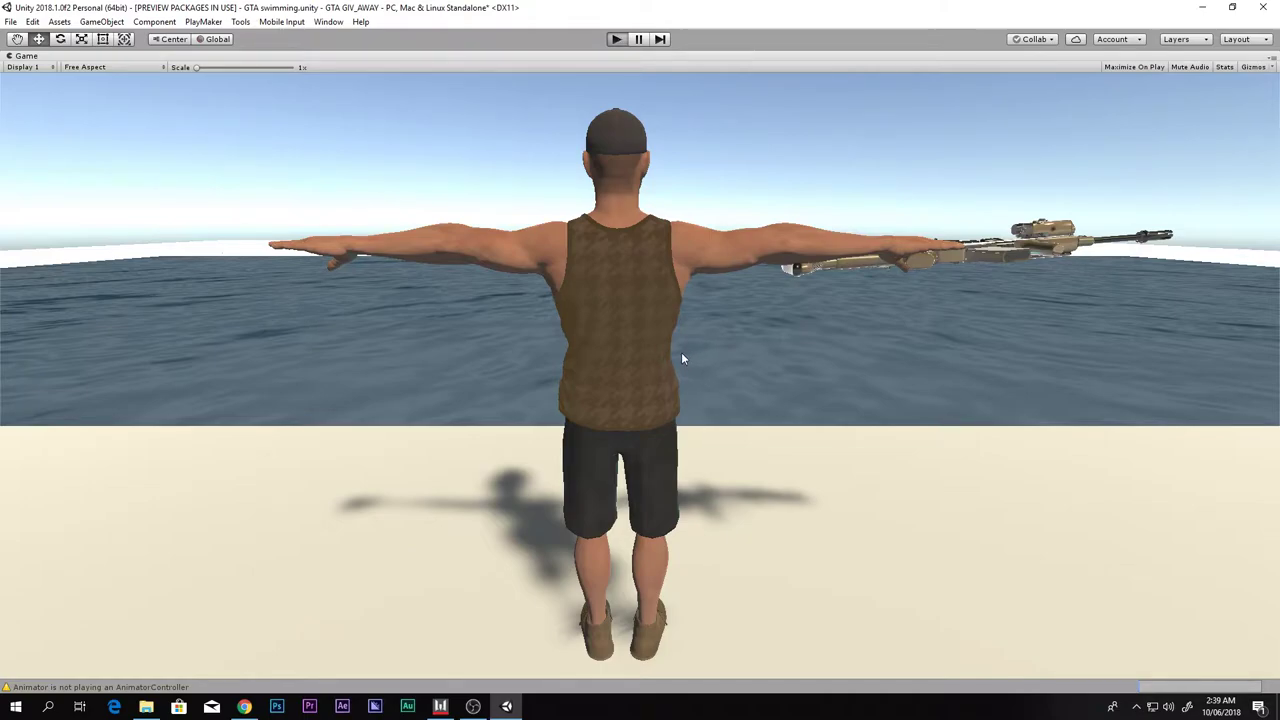
key(ctrl+p)
key(w)
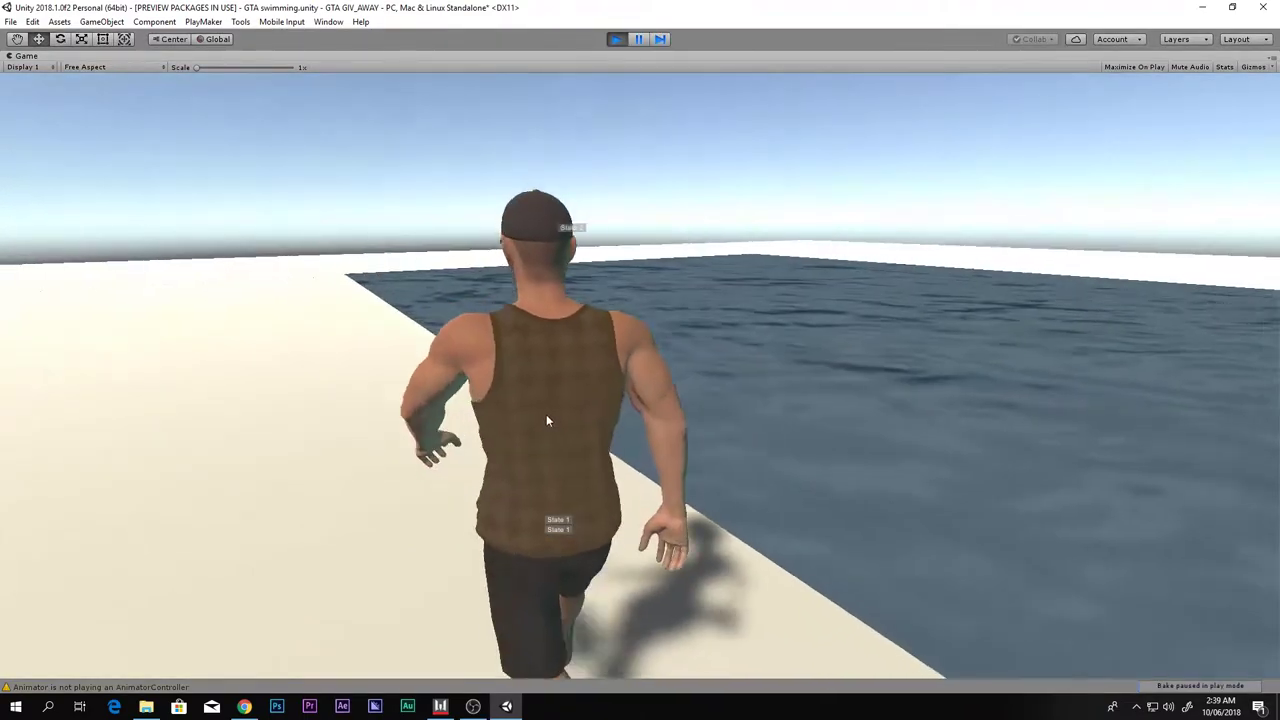
key(d)
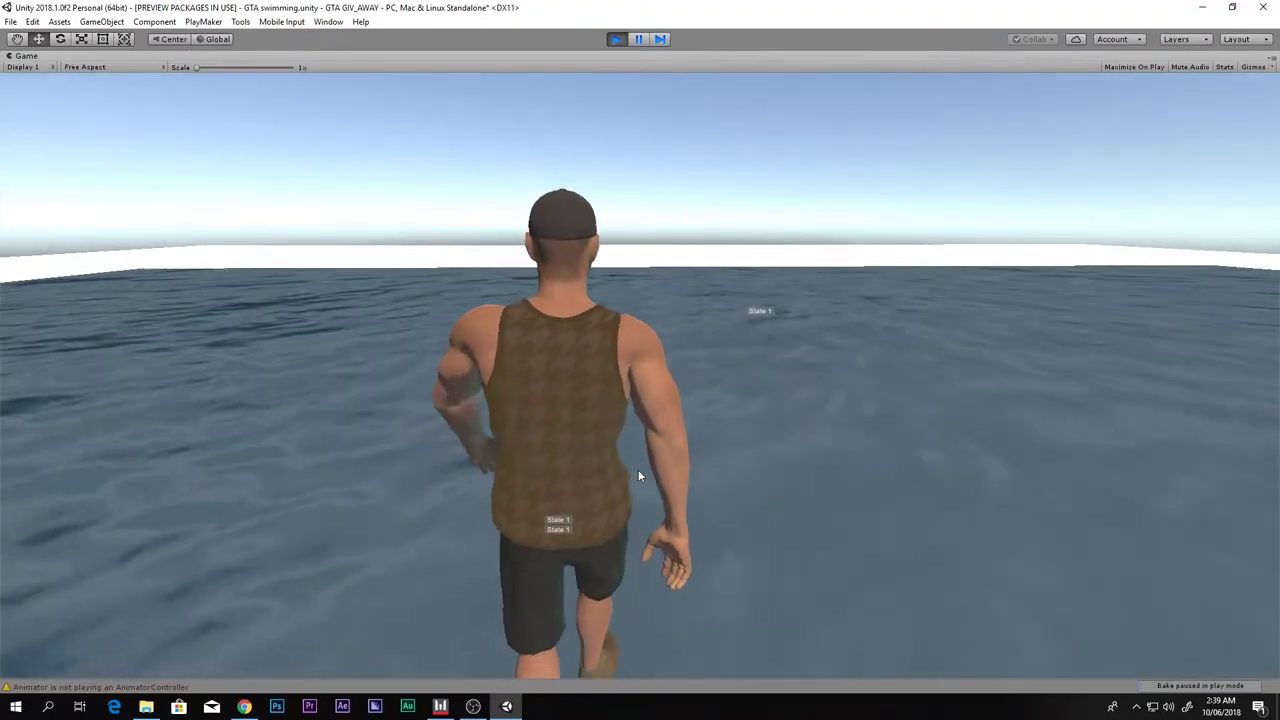
key(w)
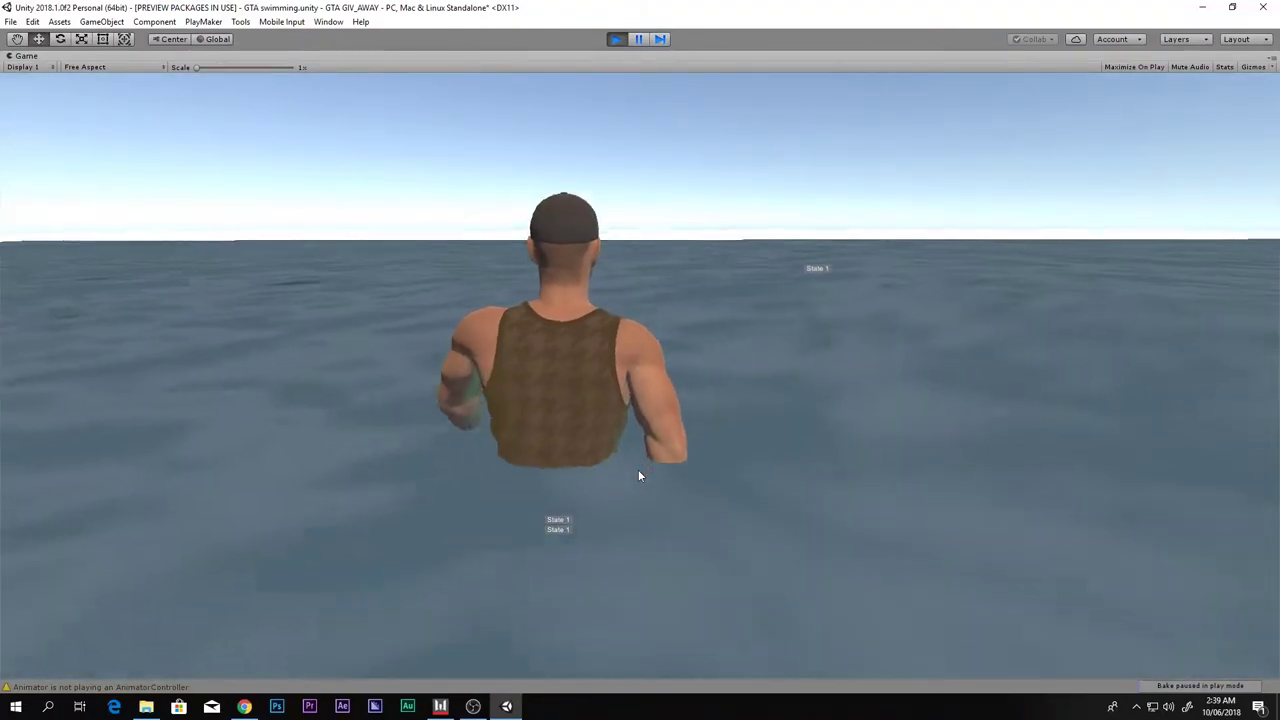
key(w)
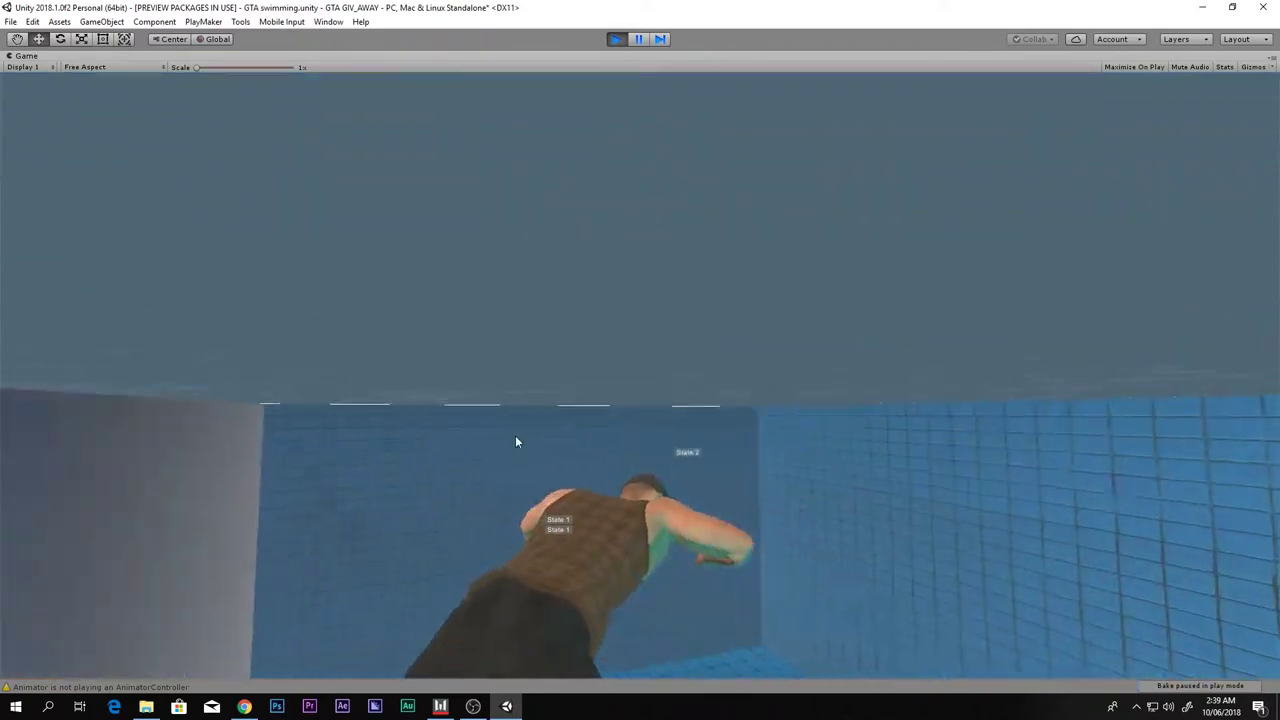
Swim the character through the pool, bring him back out onto the deck, and end the play test.
key(w)
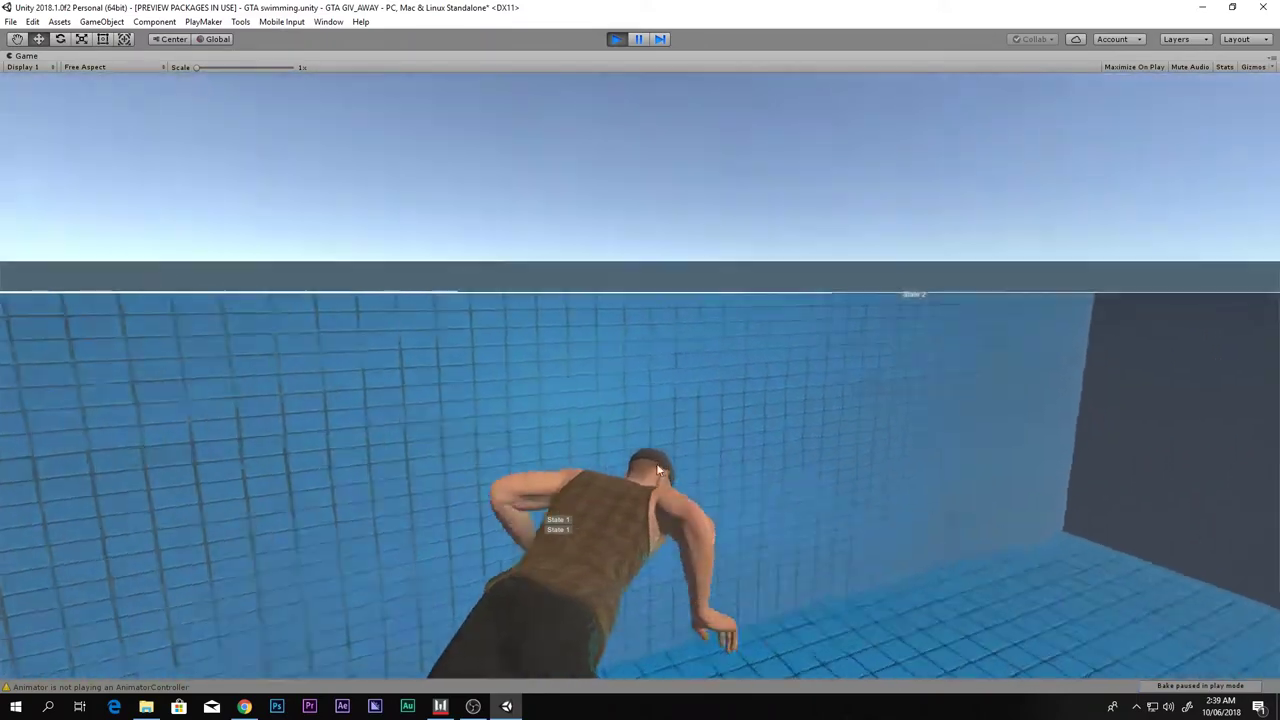
key(w)
key(w)
key(w)
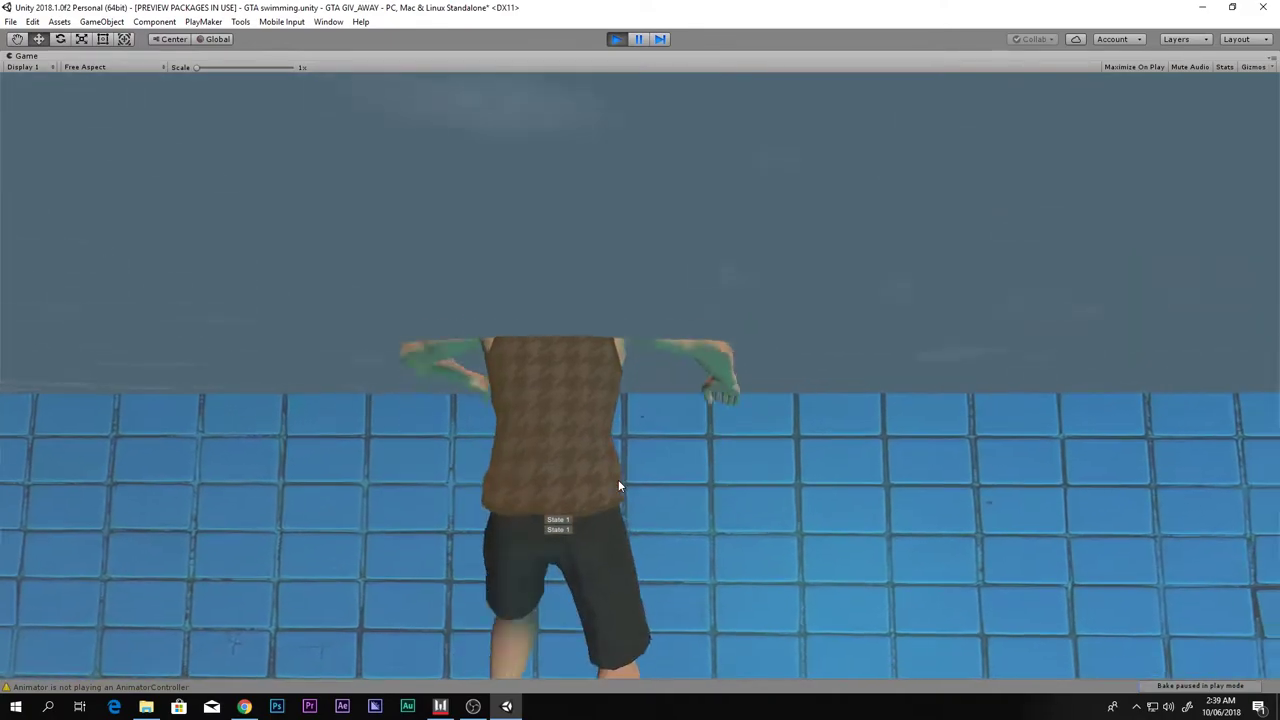
key(w)
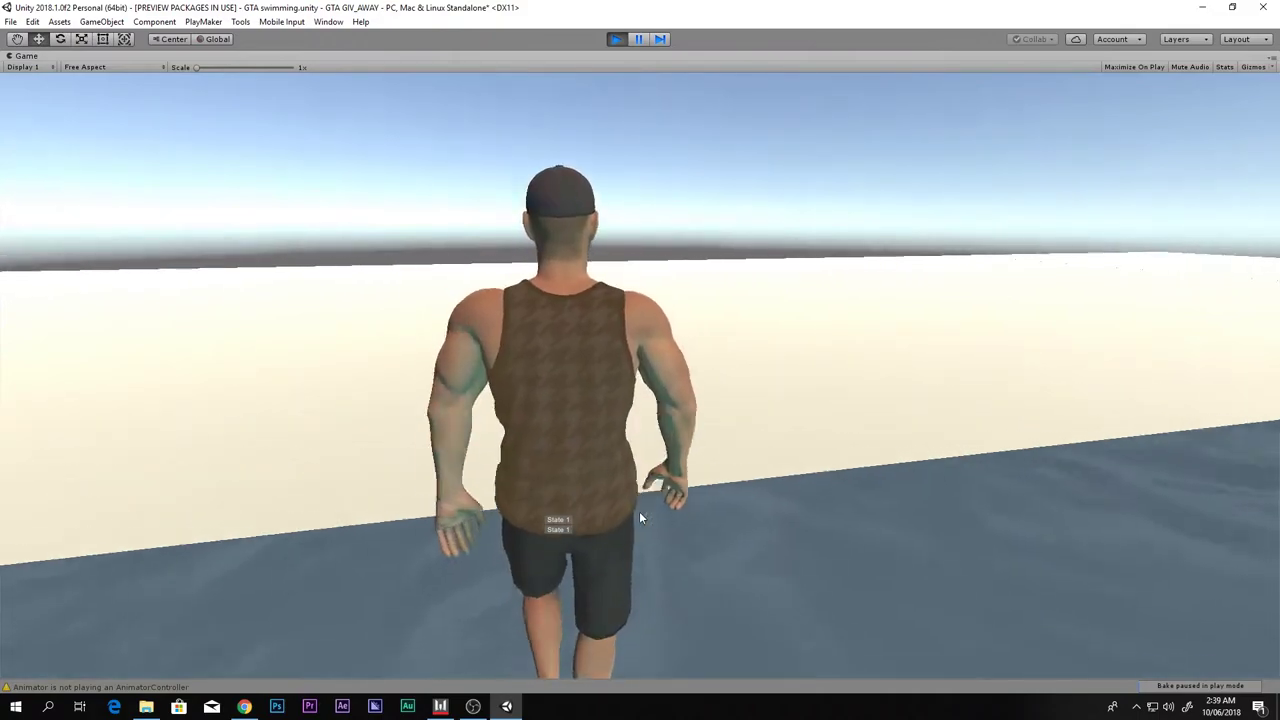
key(w)
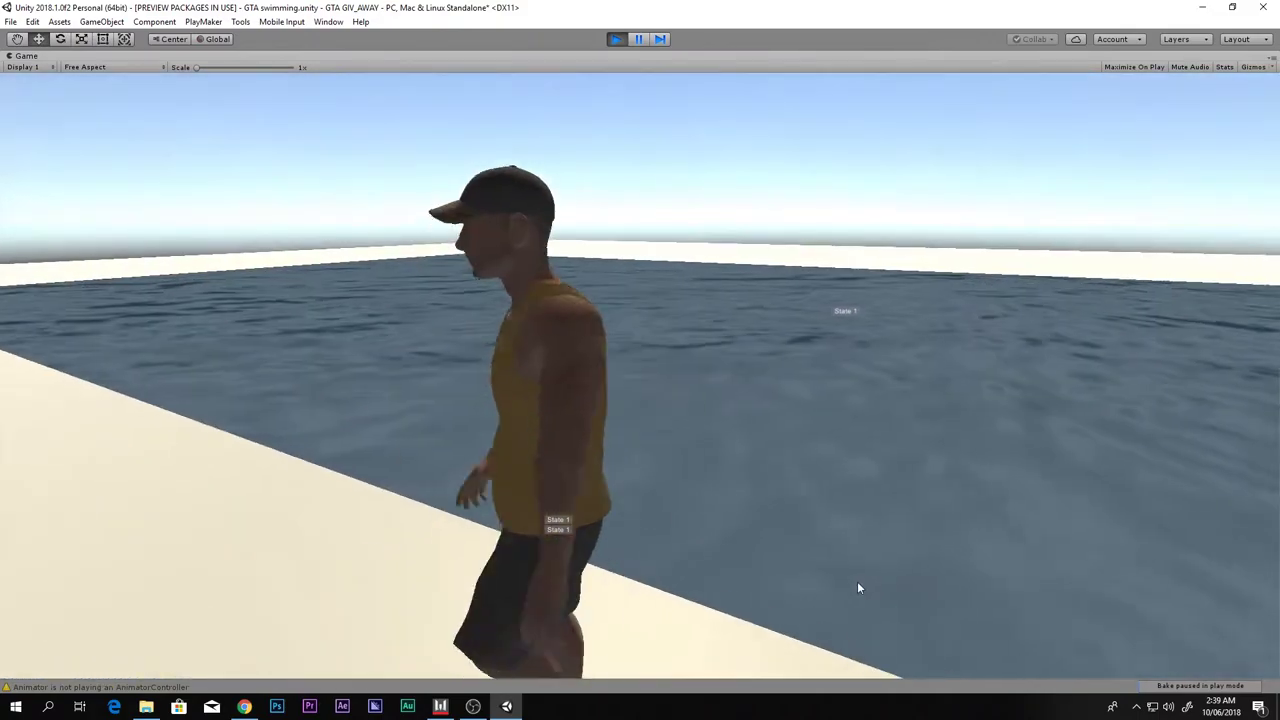
key(d)
key(s)
key(w)
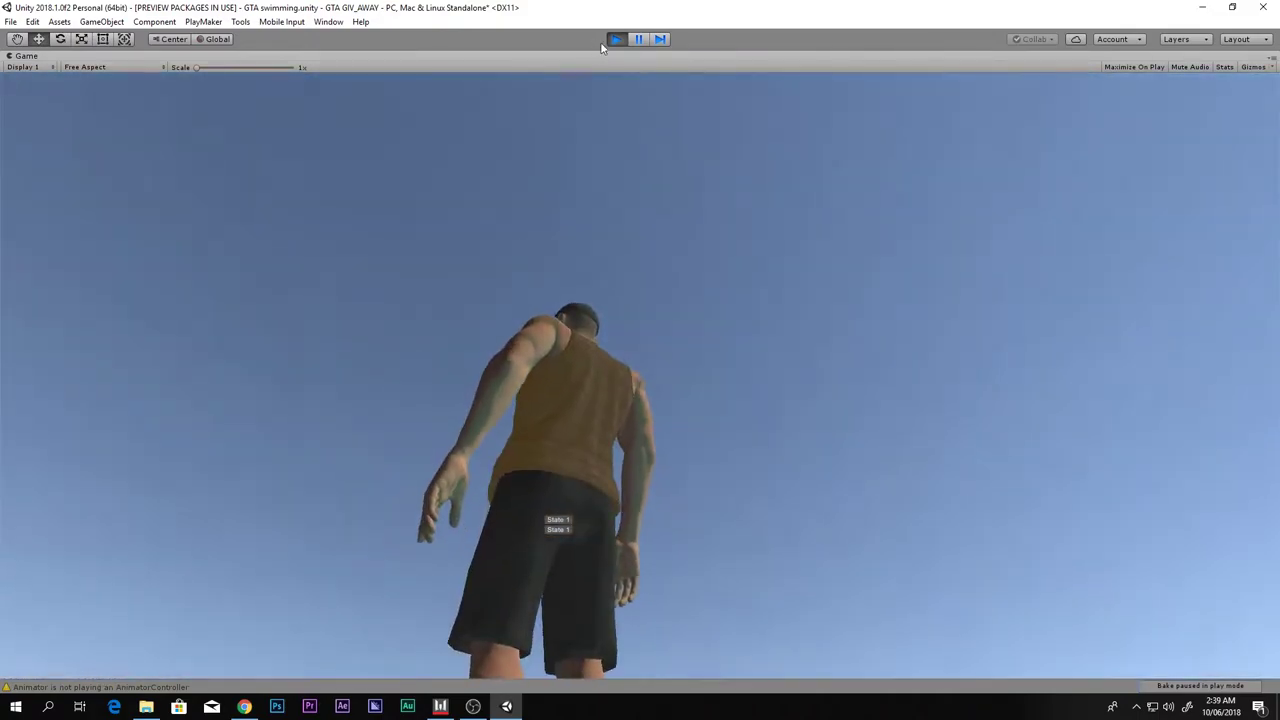
click(615, 39)
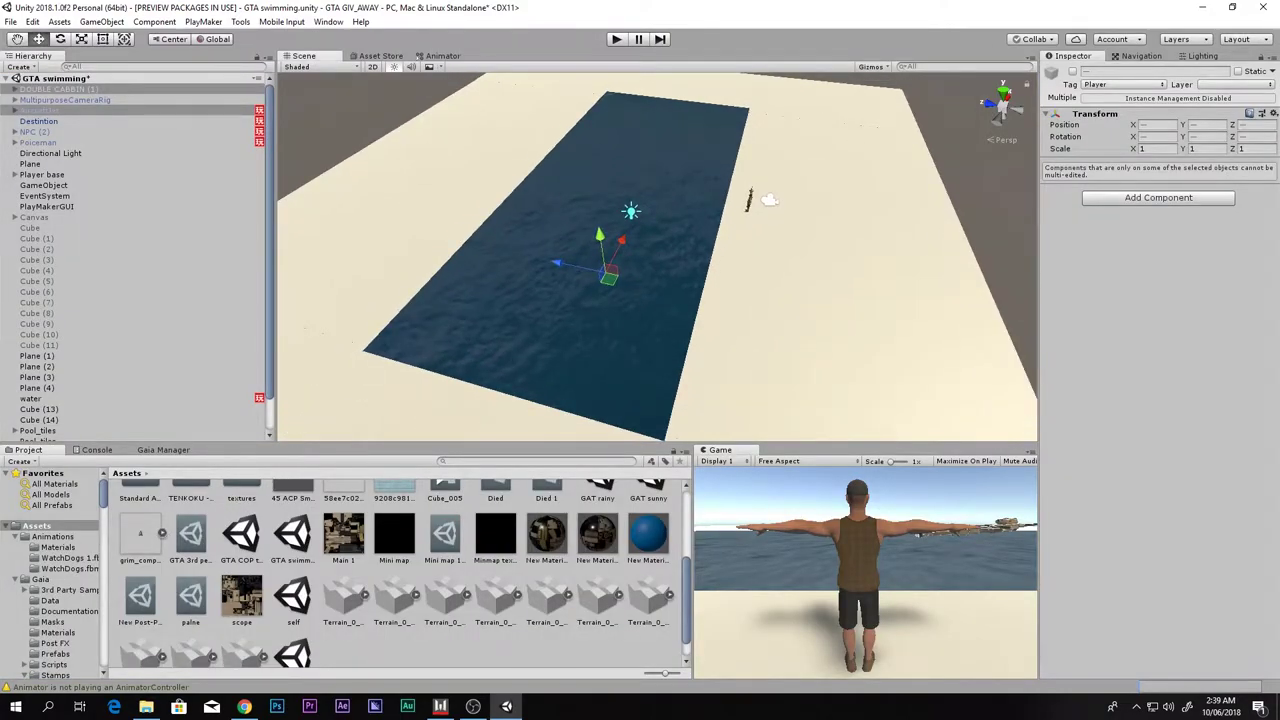
Examine the pool's construction, including its Pool_tiles walls and the water surface.
right_drag(717, 270, 662, 251)
key(d)
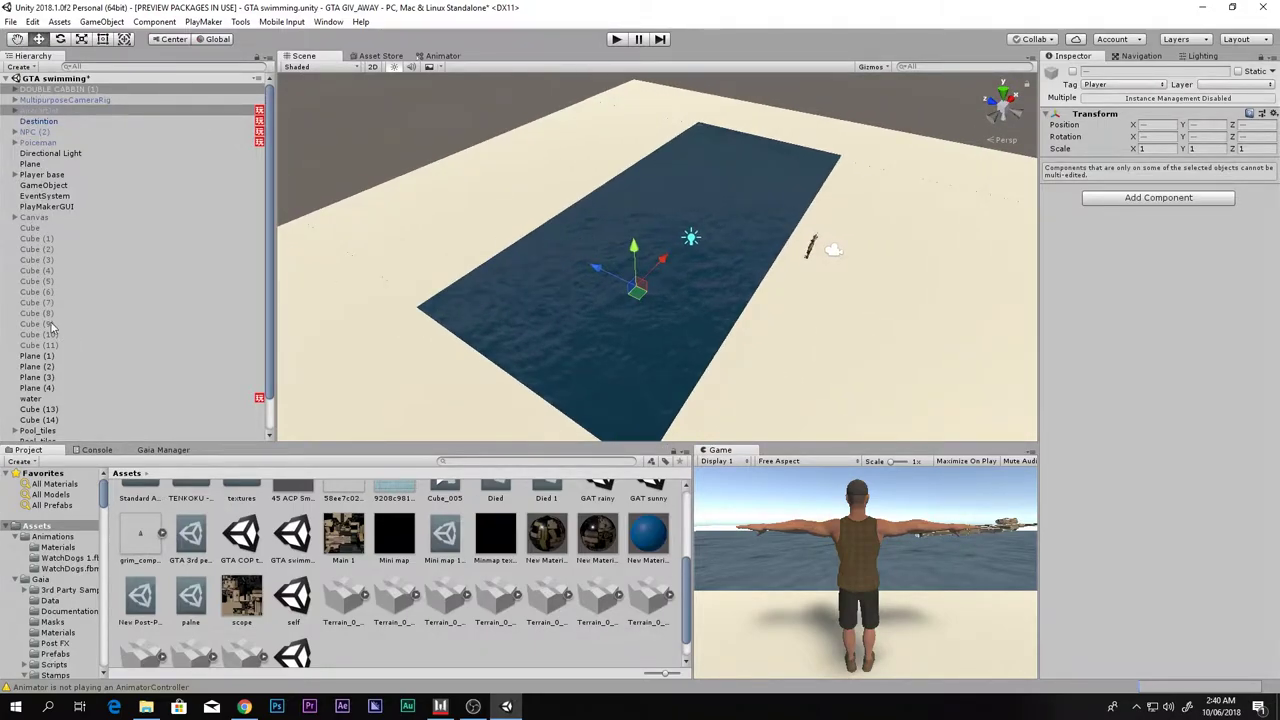
scroll(58, 398, down, 1)
click(40, 394)
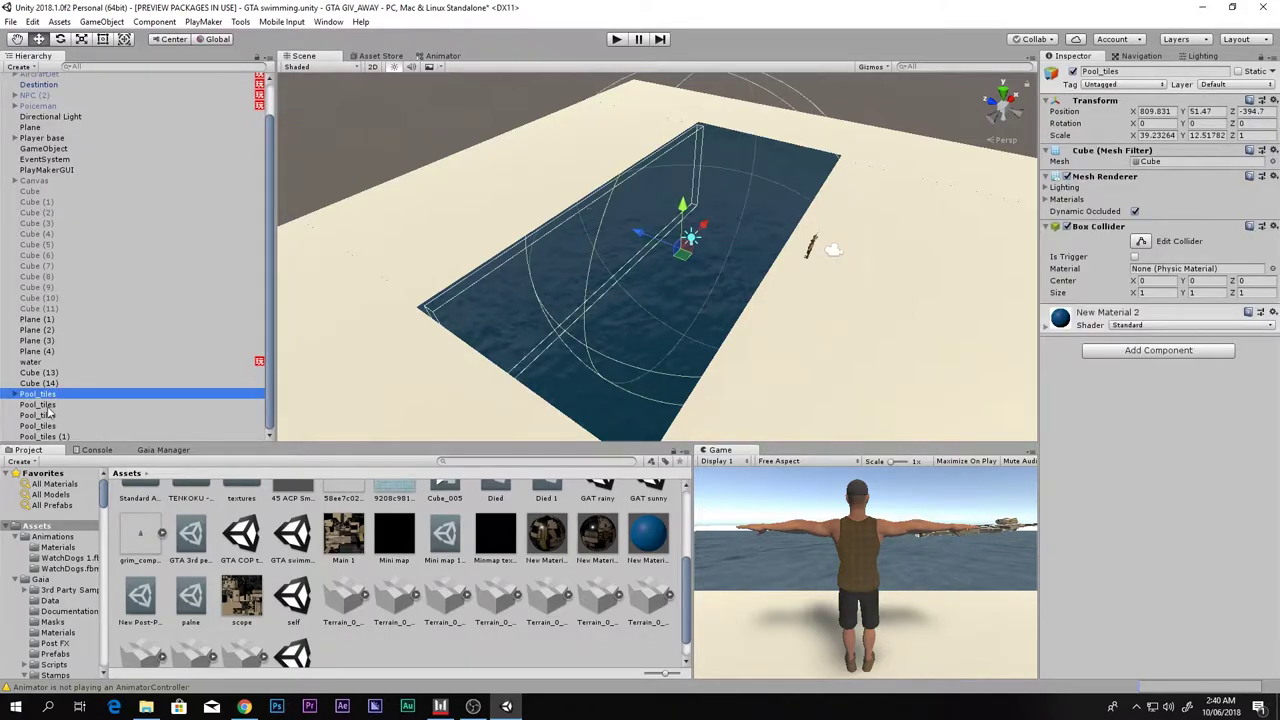
click(517, 338)
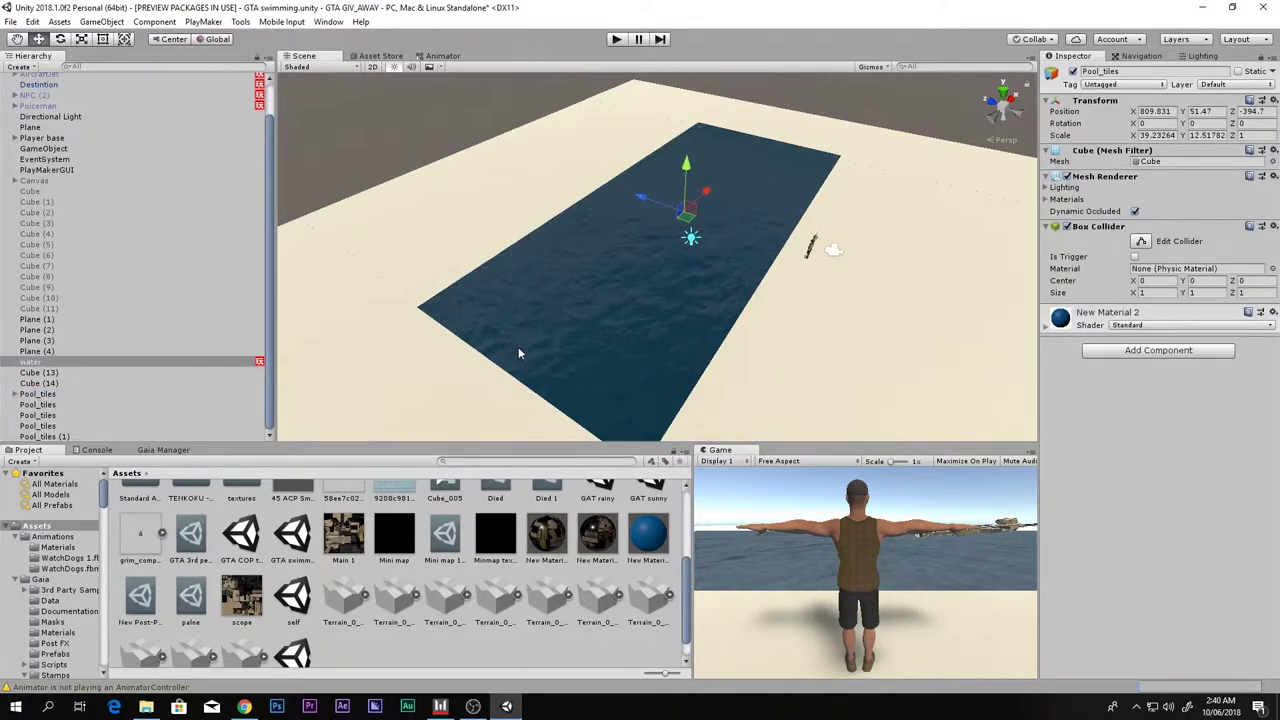
Remove the Play Maker FSM component from the water object.
click(615, 374)
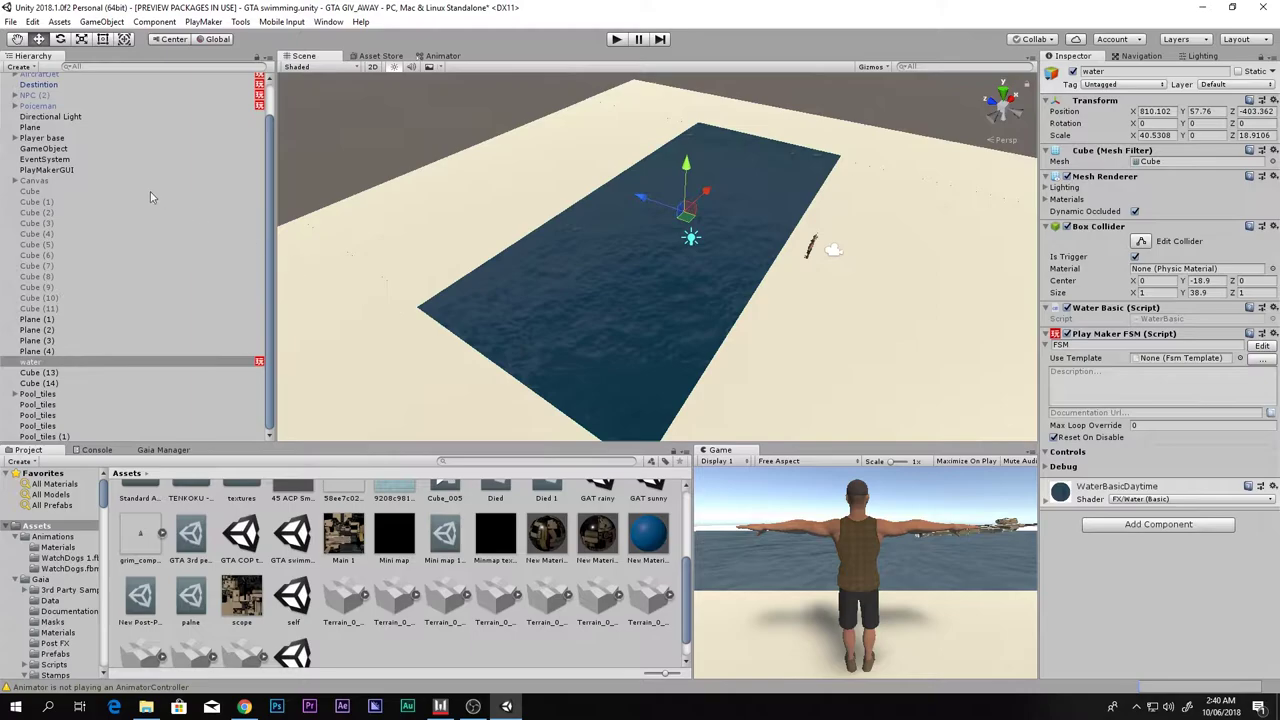
click(1273, 334)
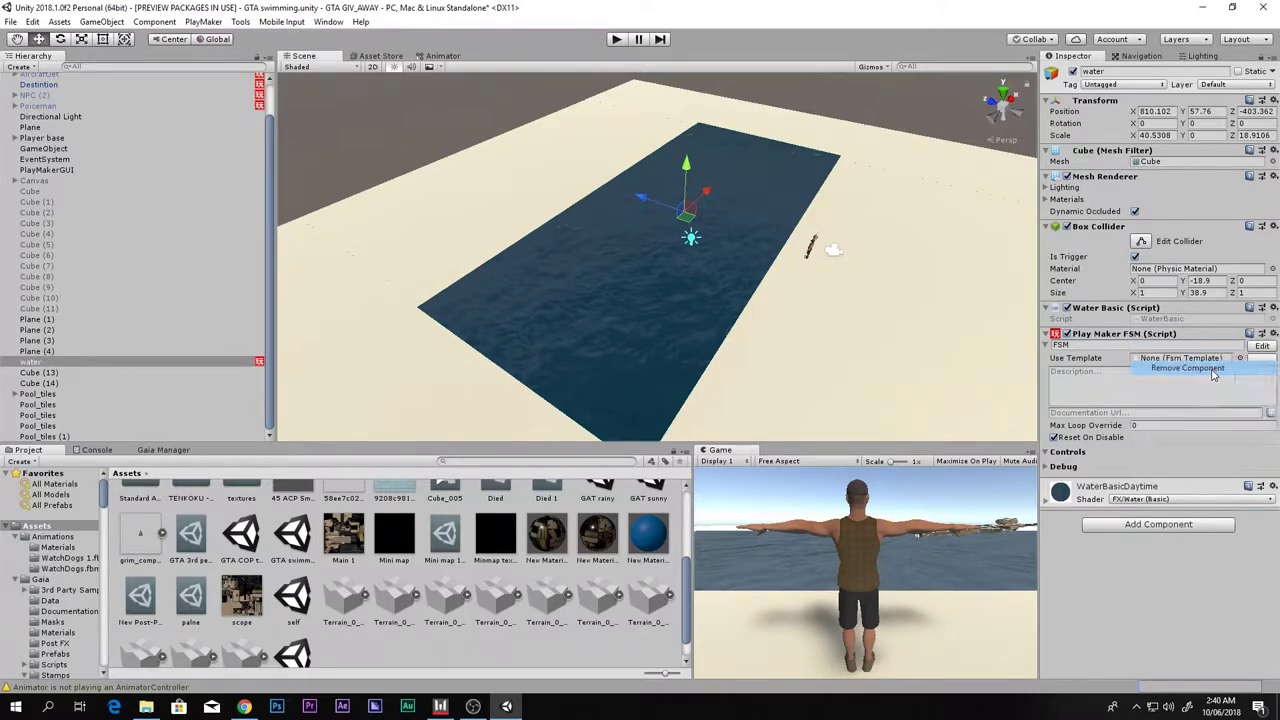
click(1213, 373)
Select the Player inside Player base and open its Anim tut controller in the Animator.
scroll(380, 530, up, 3)
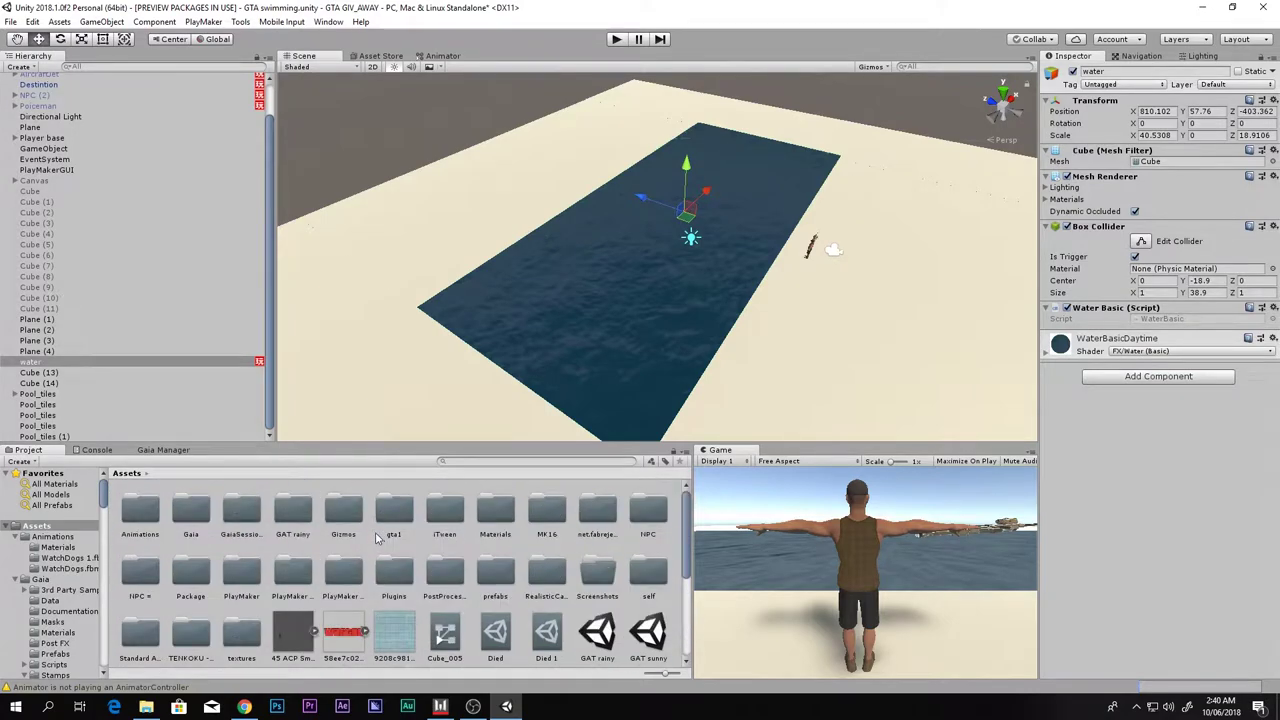
click(140, 512)
click(40, 138)
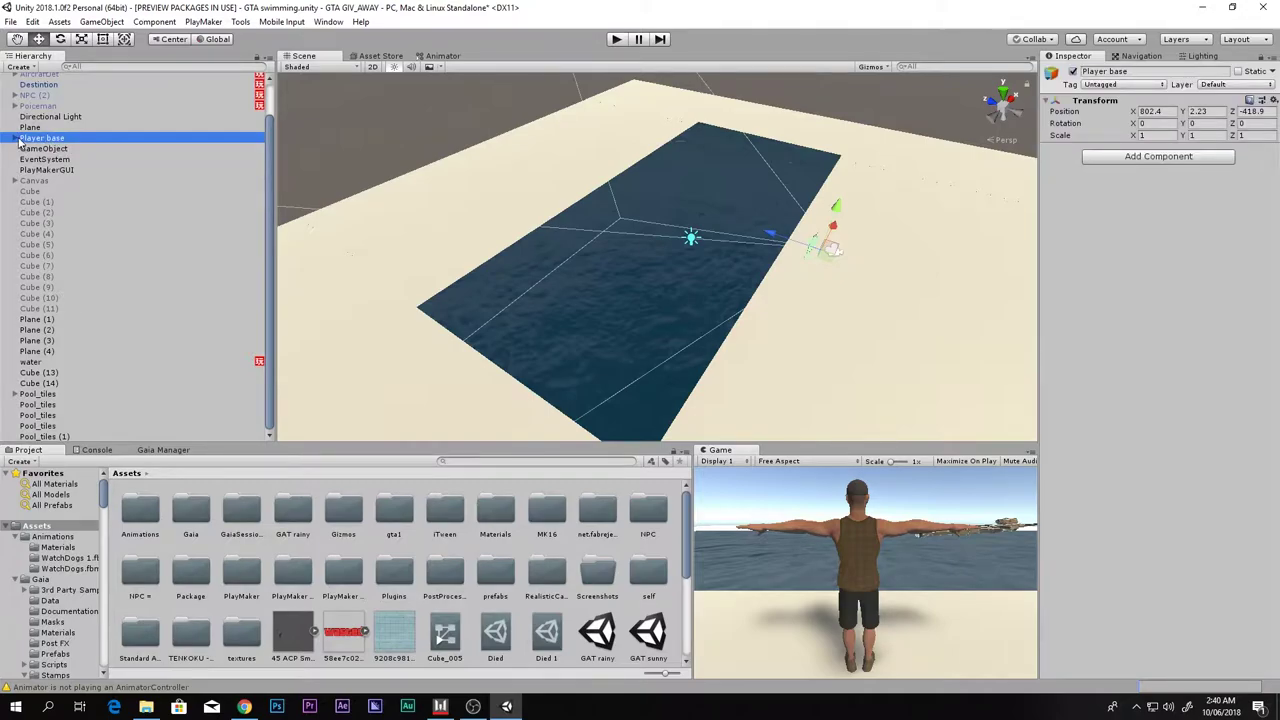
double_click(18, 140)
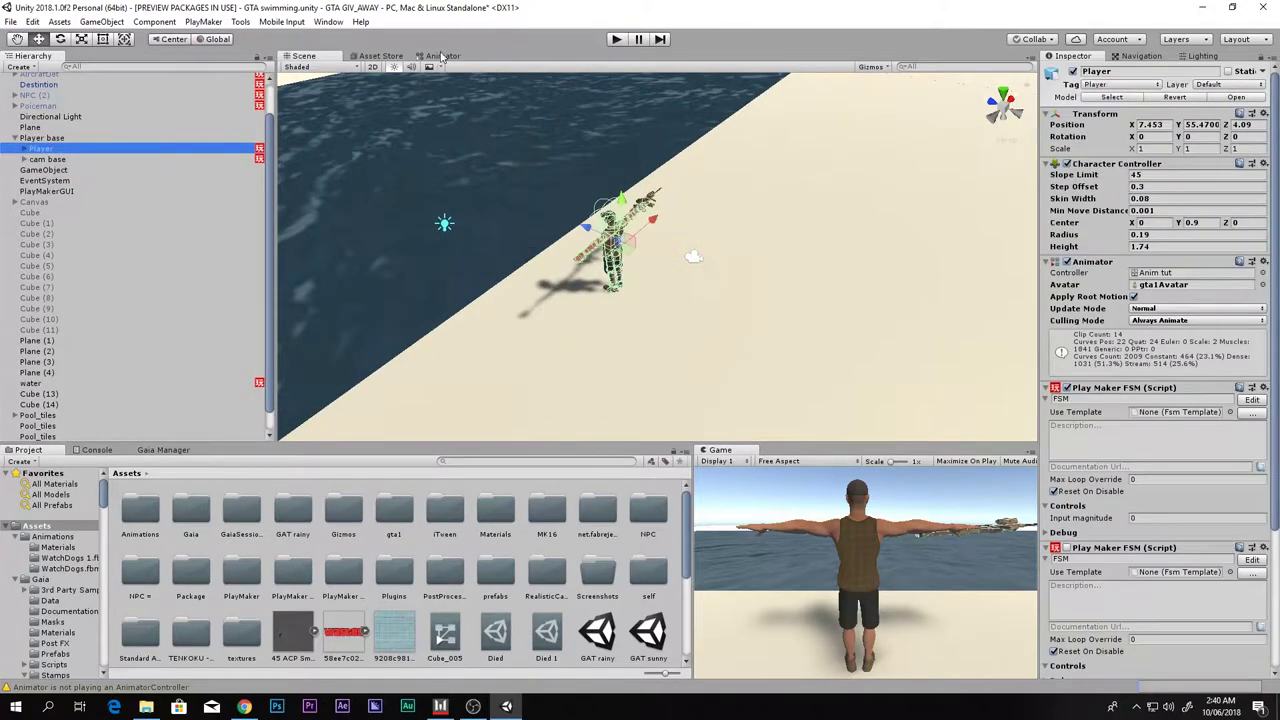
click(443, 55)
scroll(619, 261, down, 3)
middle_drag(619, 261, 599, 288)
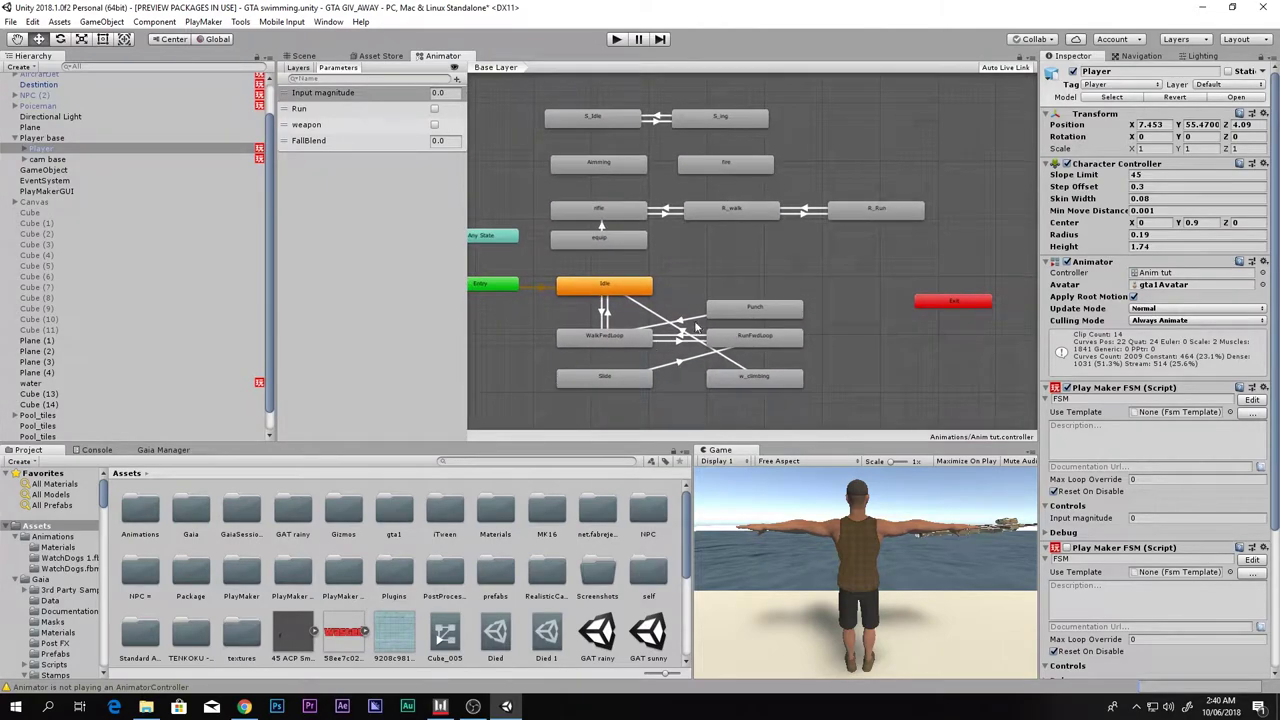
Delete the linked S_Idle and S_ing swimming states from the Player's animator controller.
scroll(690, 286, up, 3)
click(593, 115)
key(Delete)
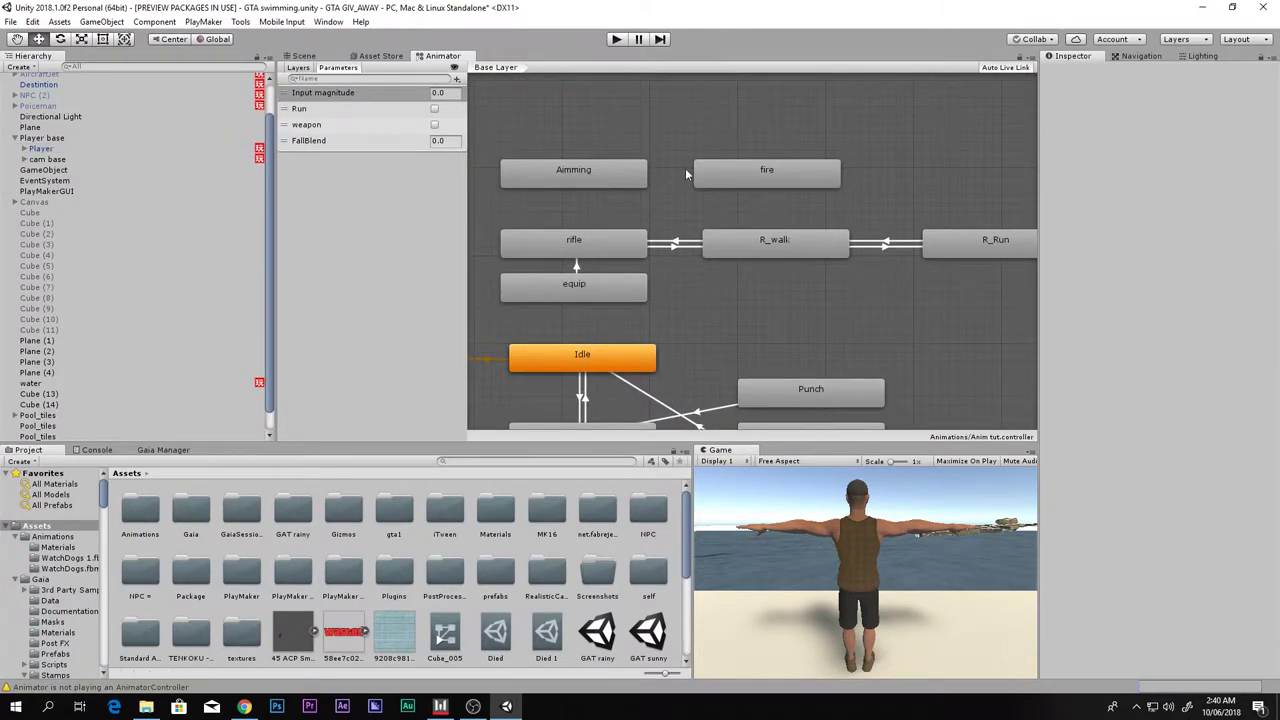
scroll(685, 168, down, 4)
middle_drag(703, 246, 697, 214)
Play-test the scene in a maximized Game view, walking the player into the pool without the swimming setup, and stop play mode.
key(shift+space)
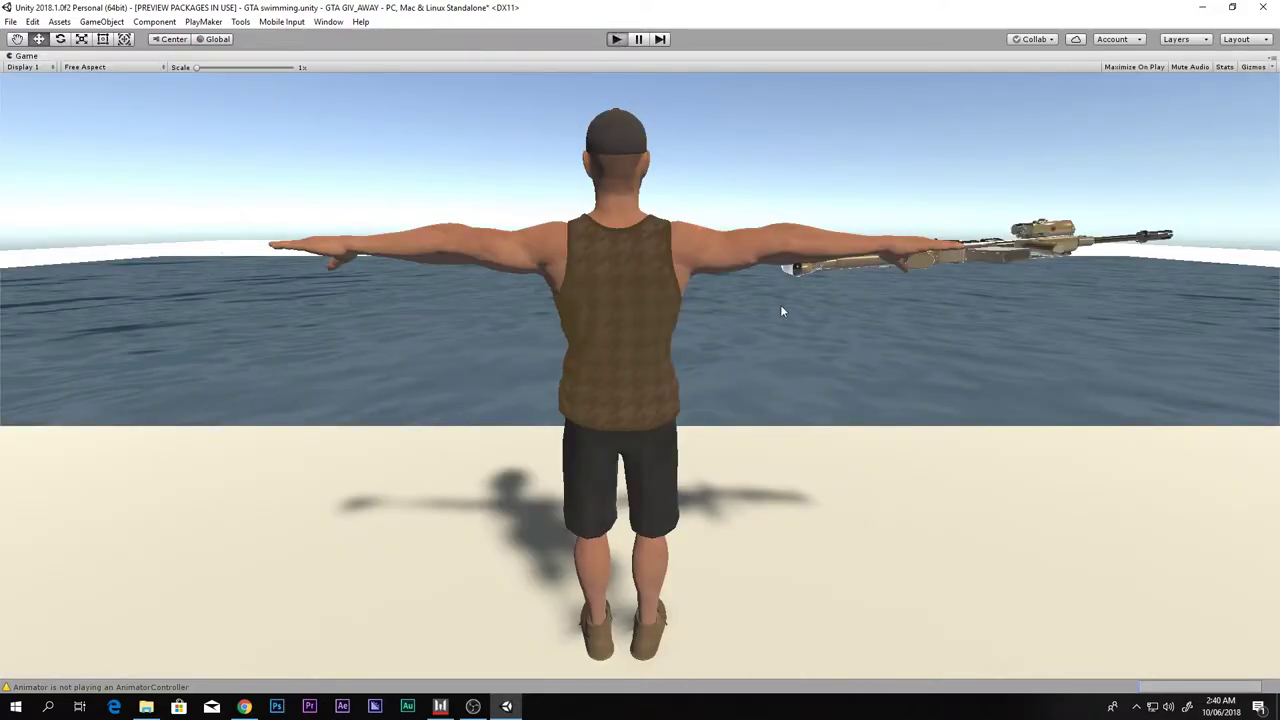
key(ctrl+p)
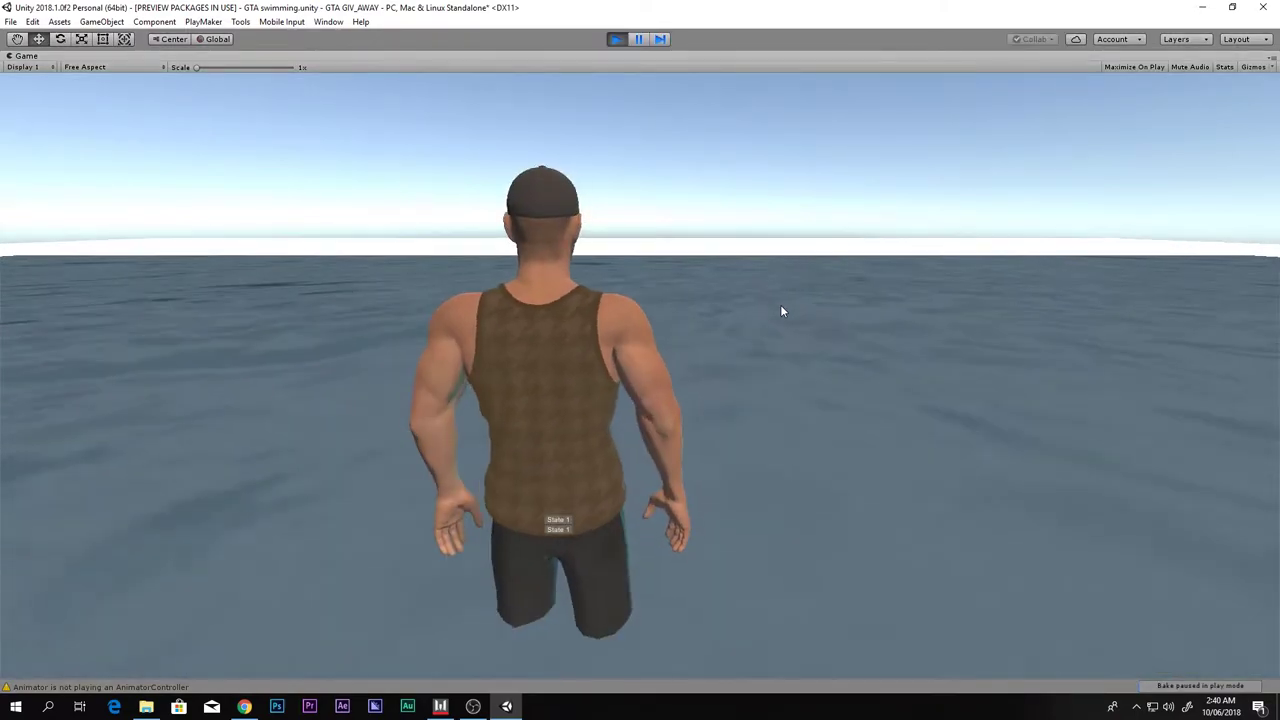
key(w)
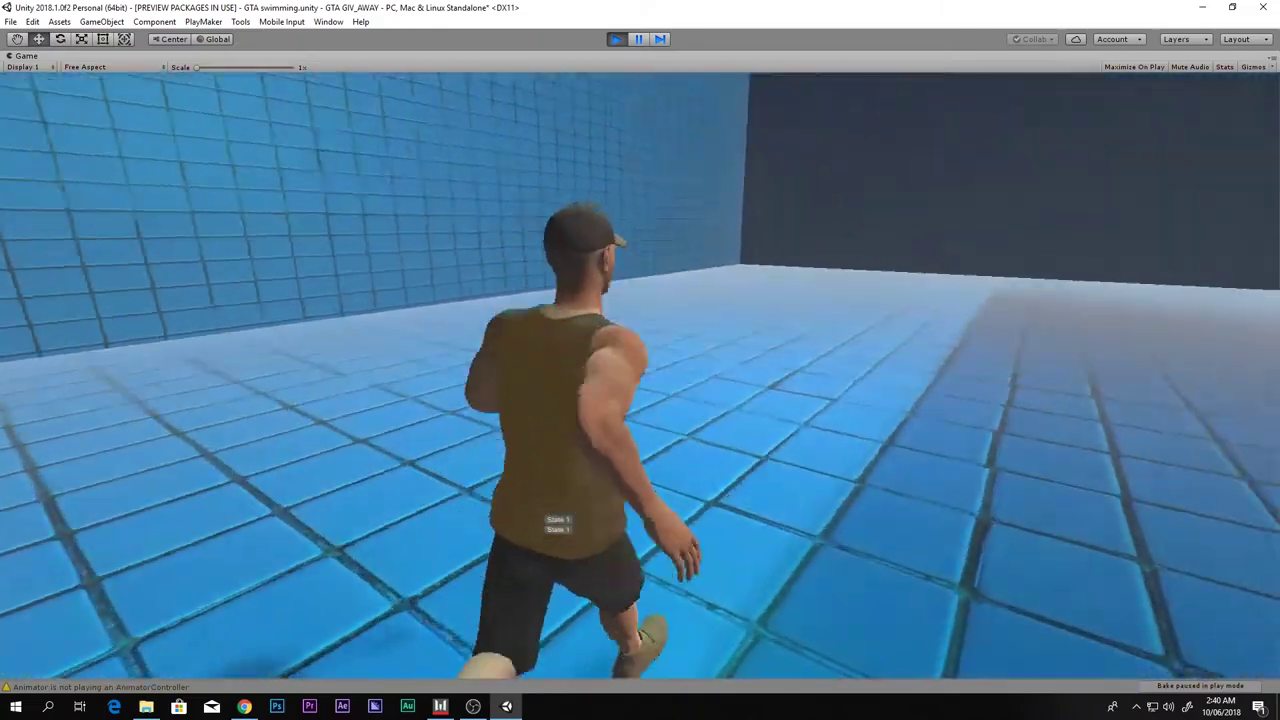
key(a)
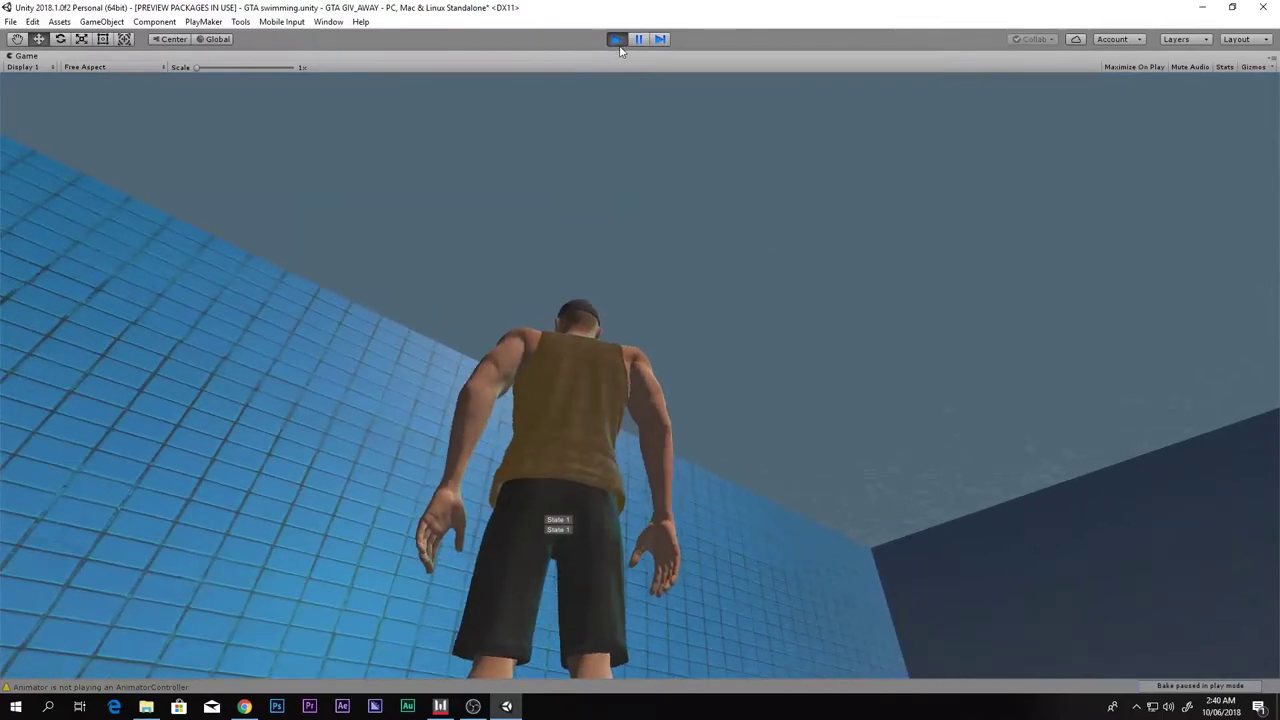
click(616, 39)
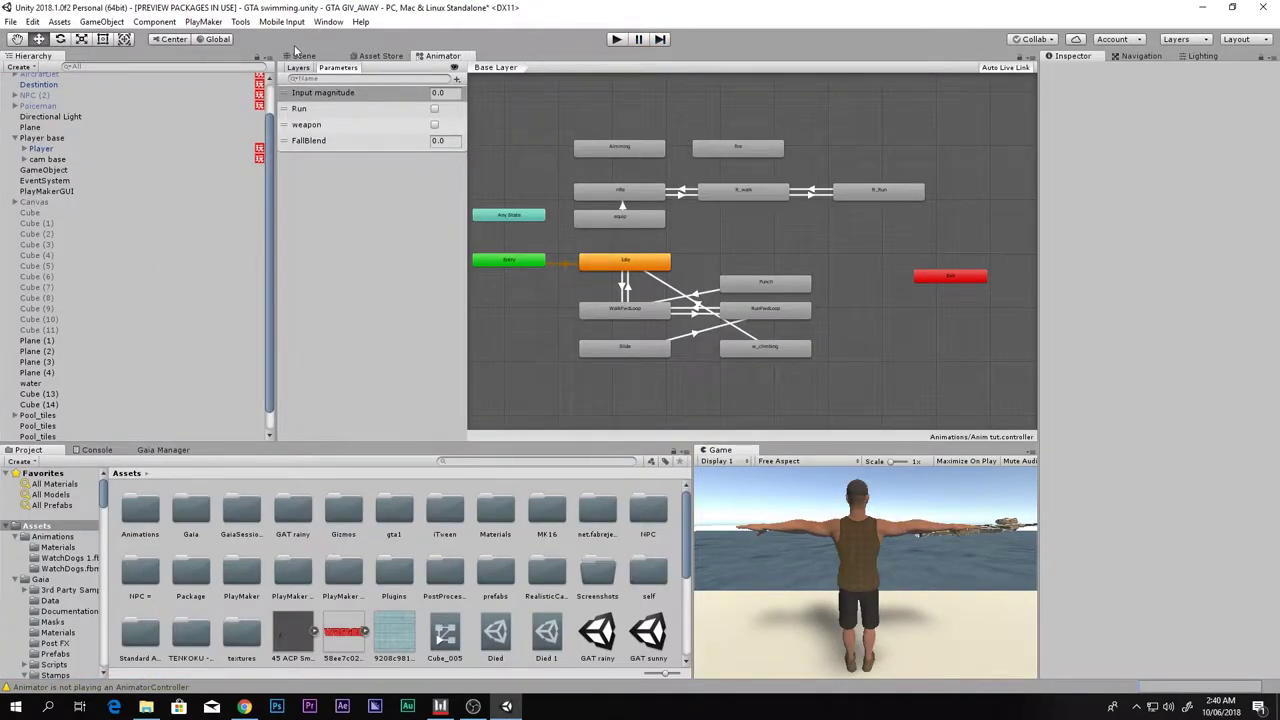
Open the Animations asset folder and preview the Swimming and Treading Water animations.
click(301, 56)
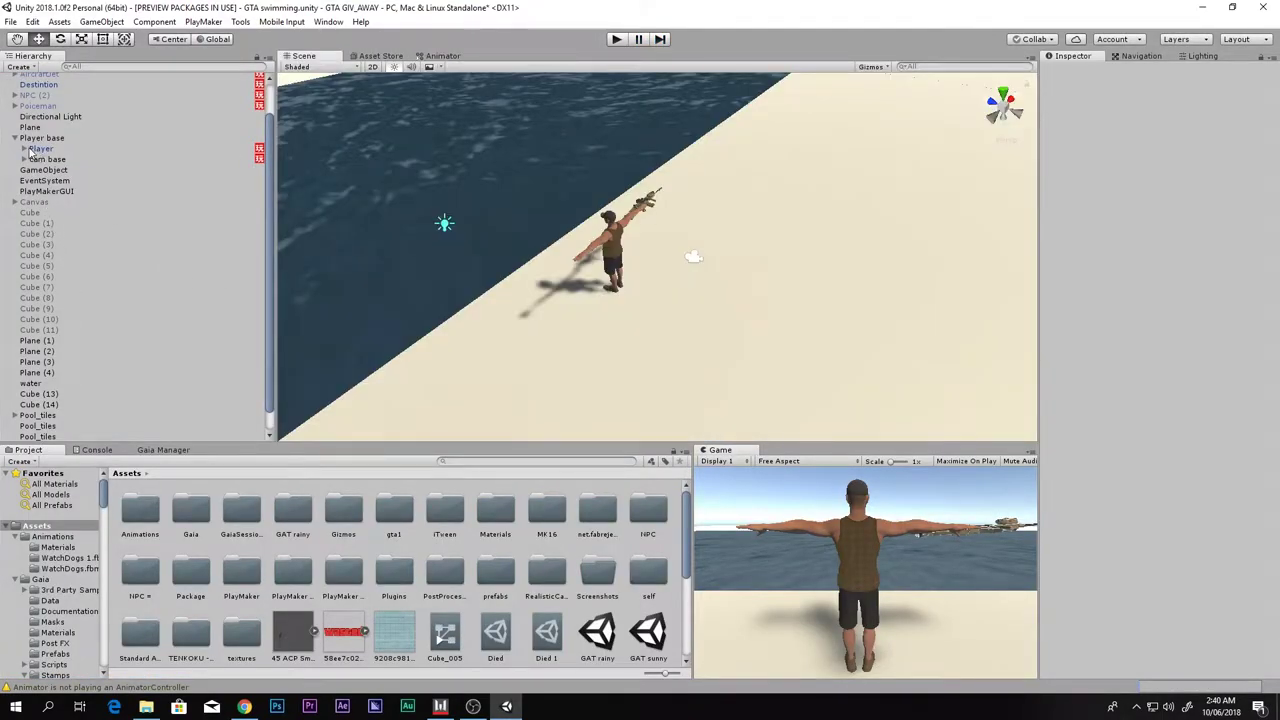
key(Delete)
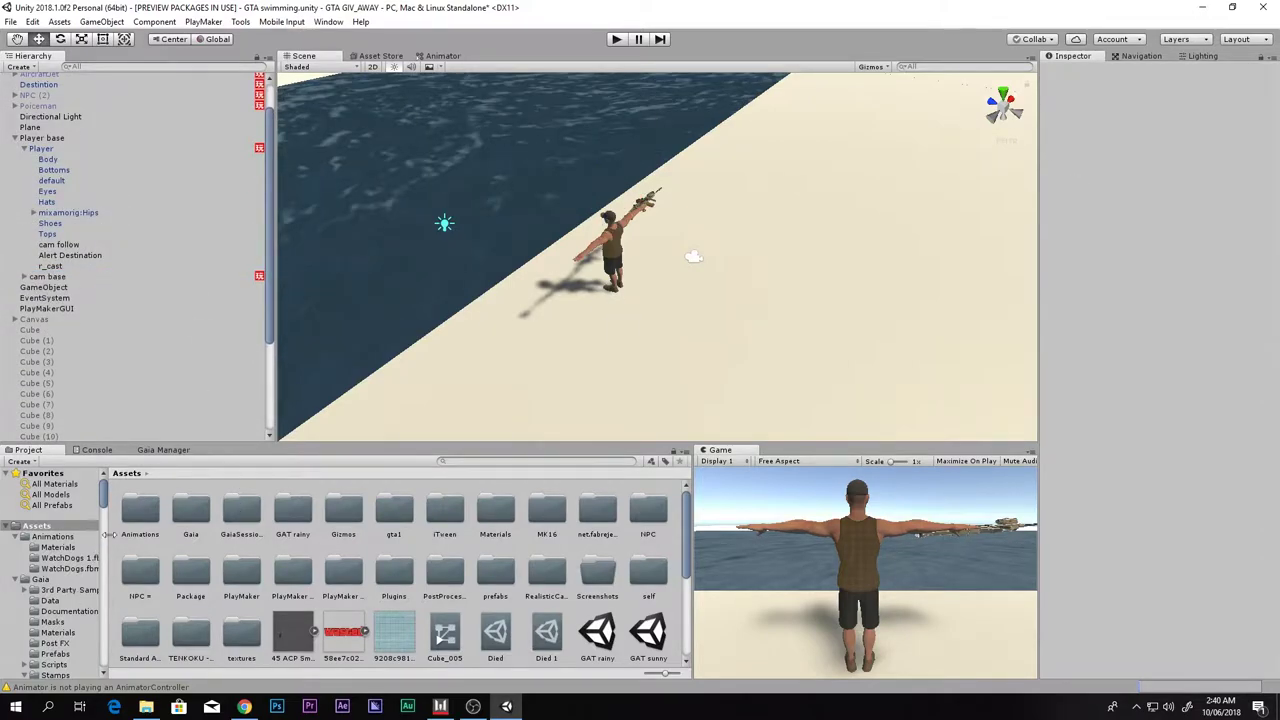
click(140, 512)
double_click(140, 512)
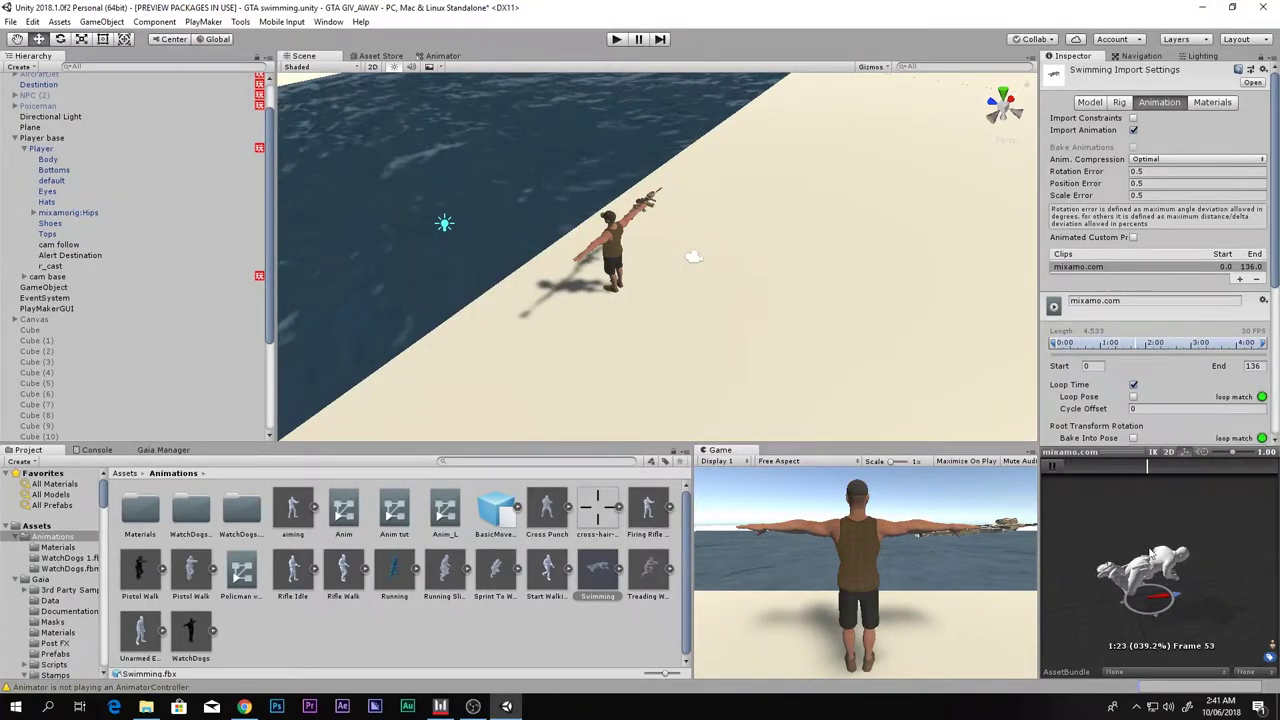
click(649, 573)
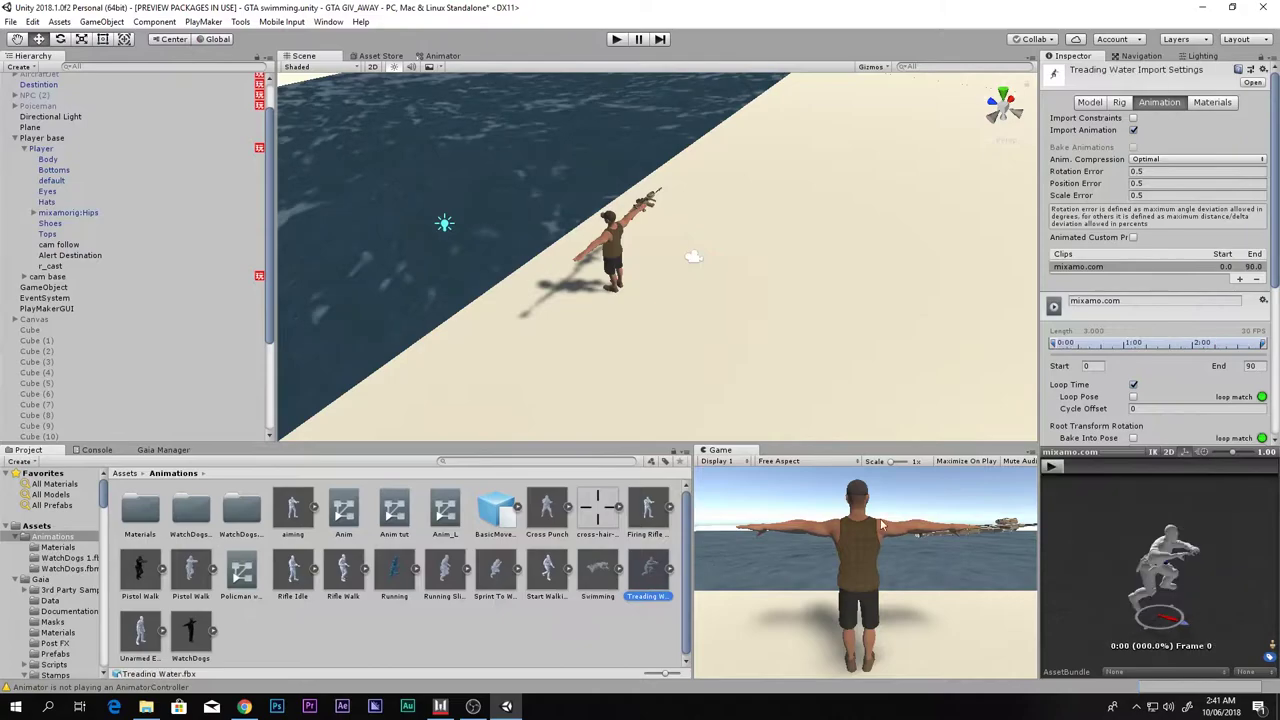
click(1058, 466)
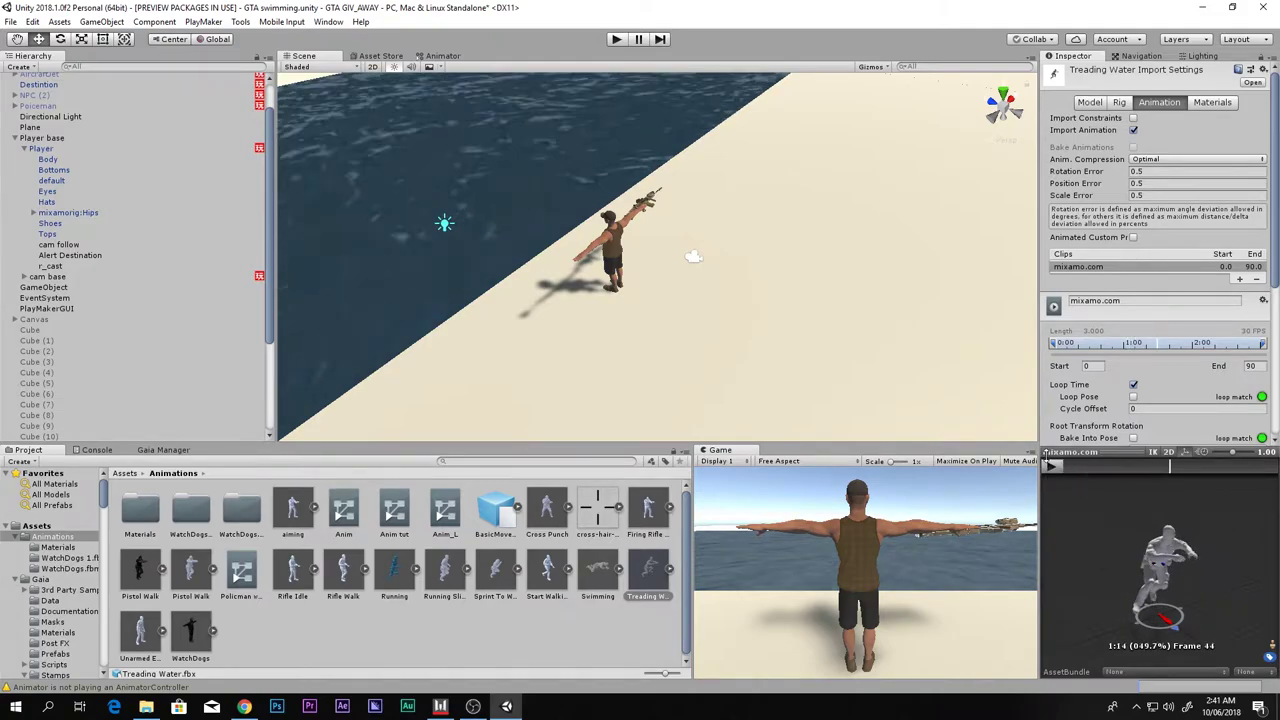
click(1044, 452)
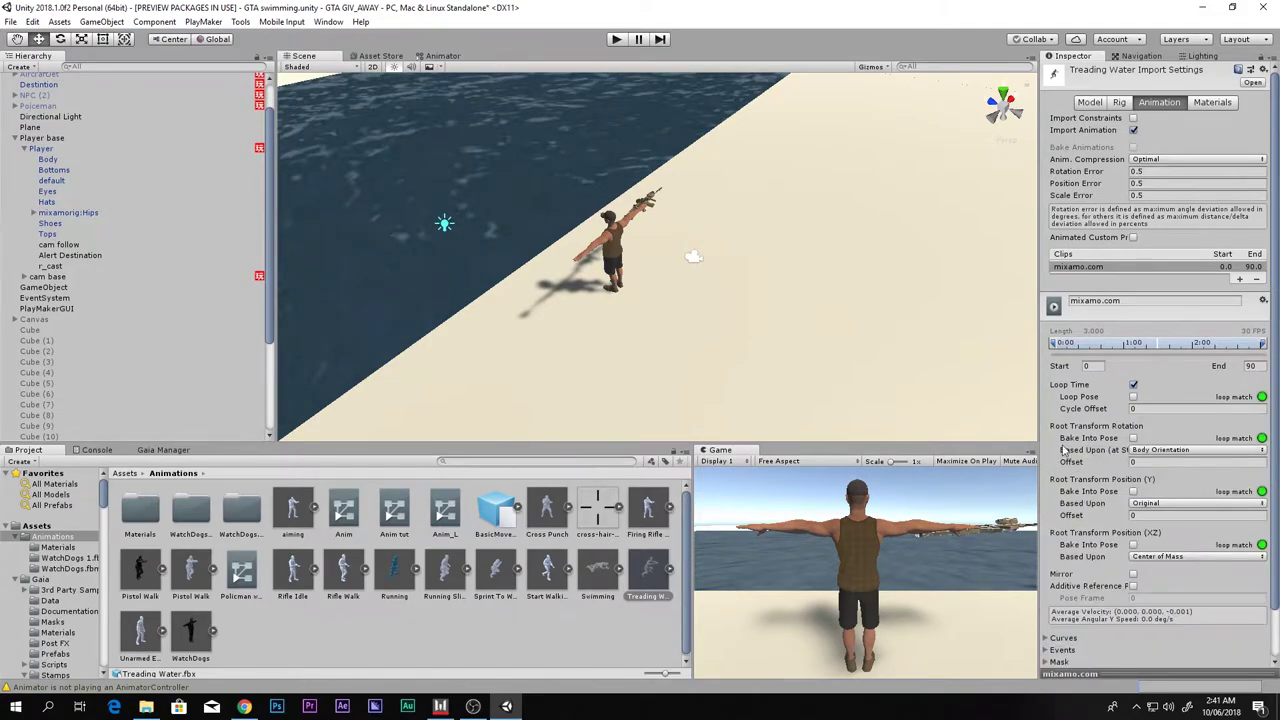
click(1070, 672)
click(1132, 301)
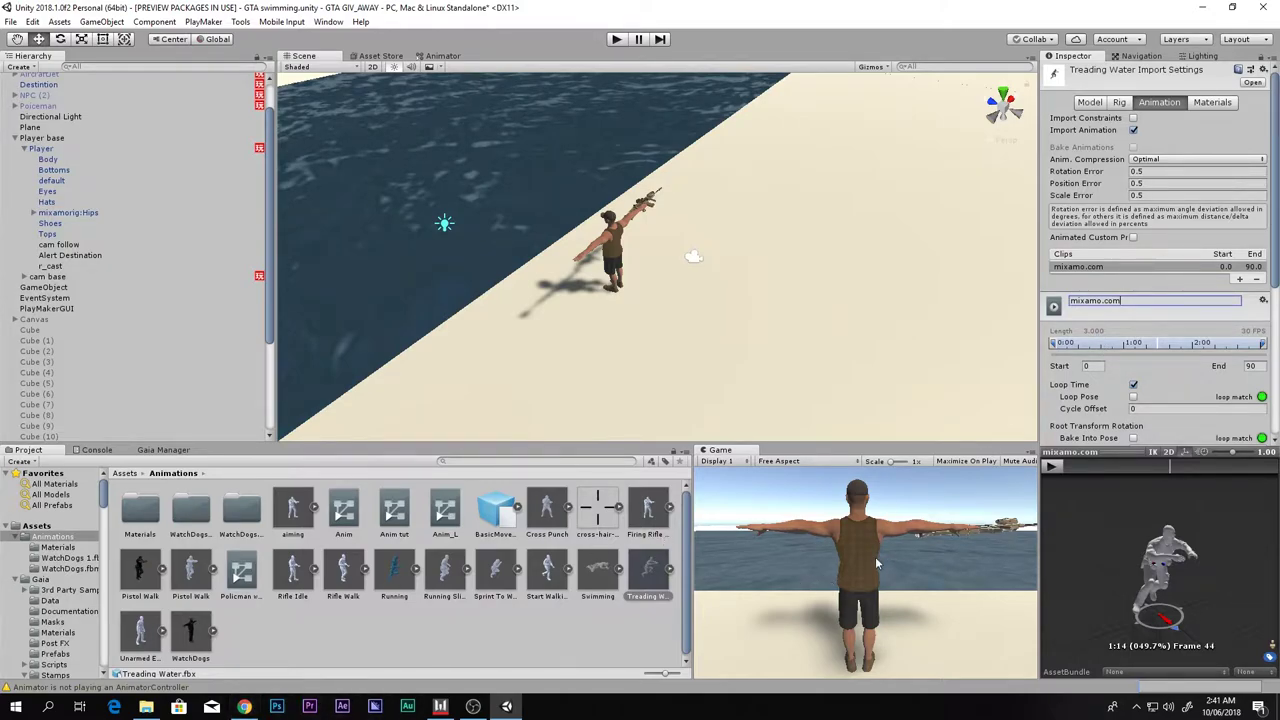
click(591, 654)
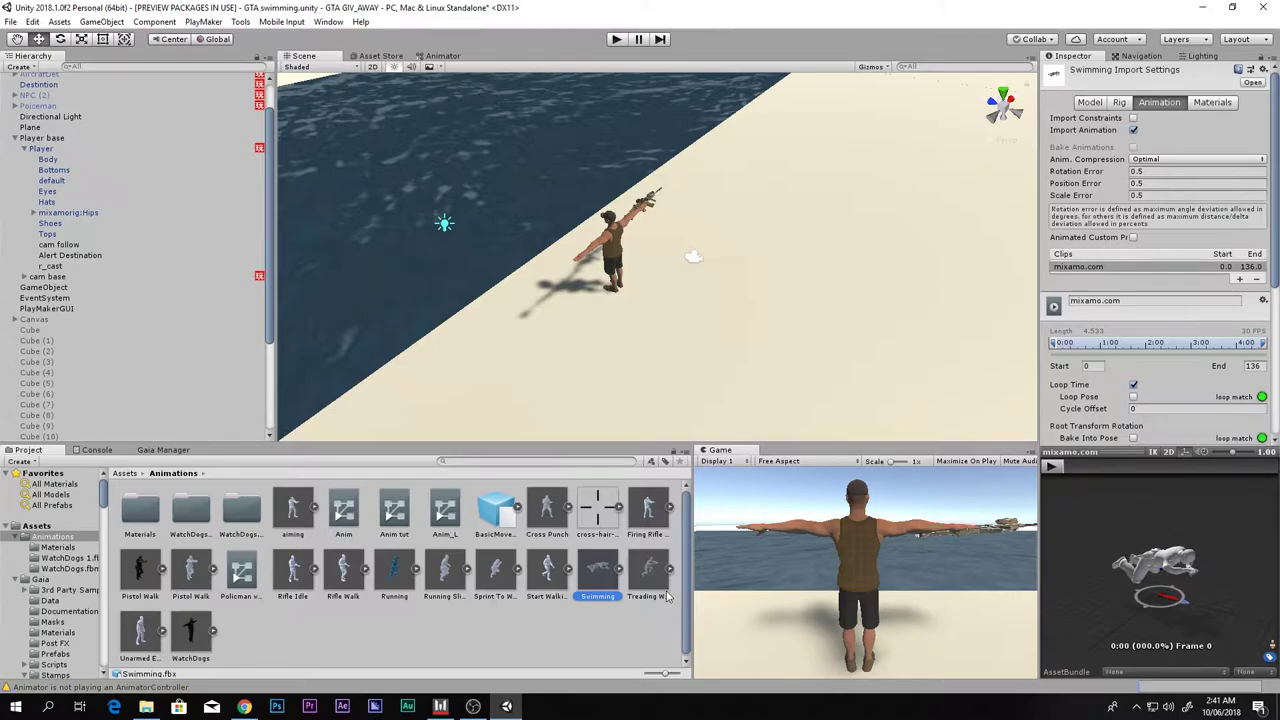
click(658, 634)
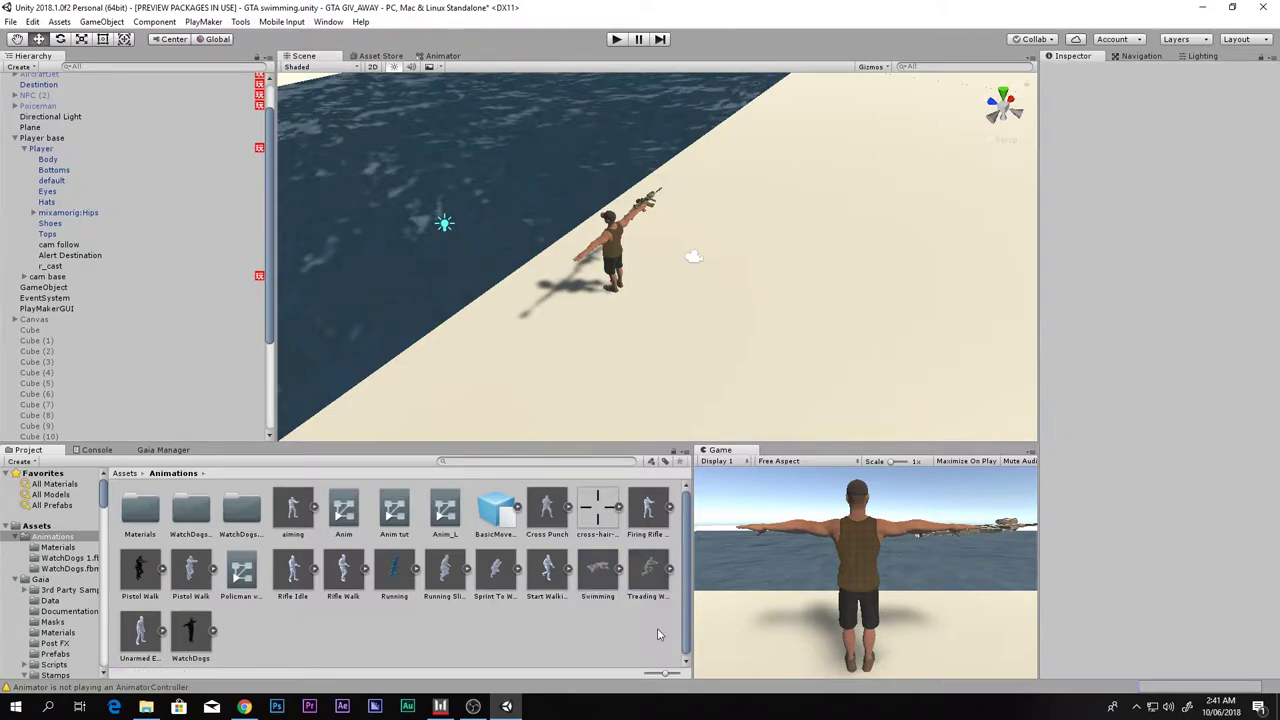
Check the Swimming animation's rig type and Loop Time setting, and the Loop Time setting of Treading Water.
click(597, 580)
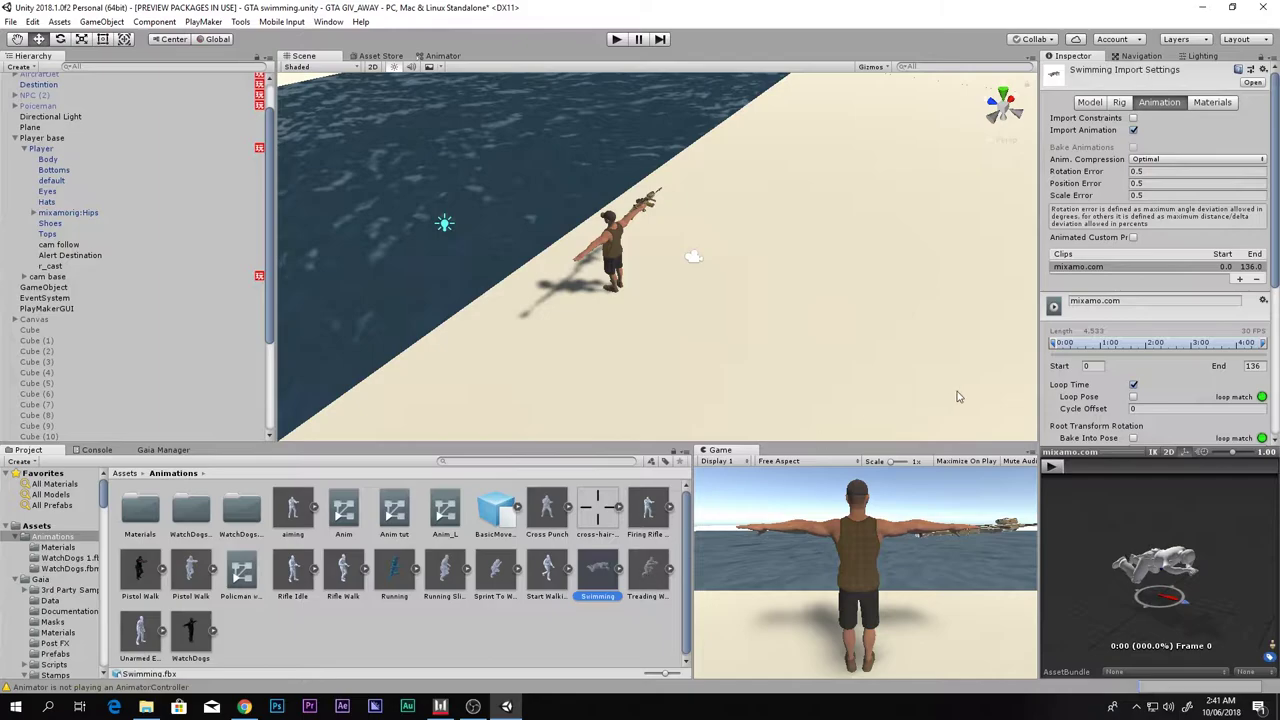
click(1124, 104)
click(1145, 120)
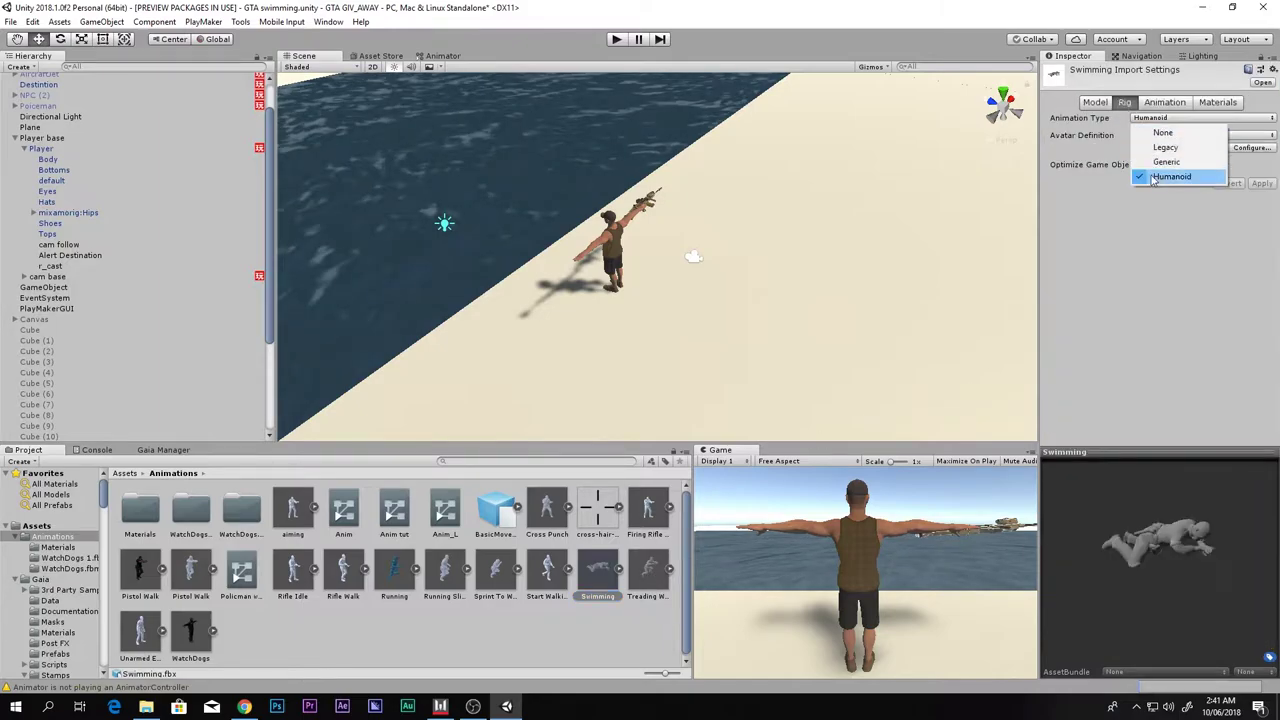
click(1162, 192)
click(1165, 104)
scroll(1197, 225, down, 5)
click(1134, 304)
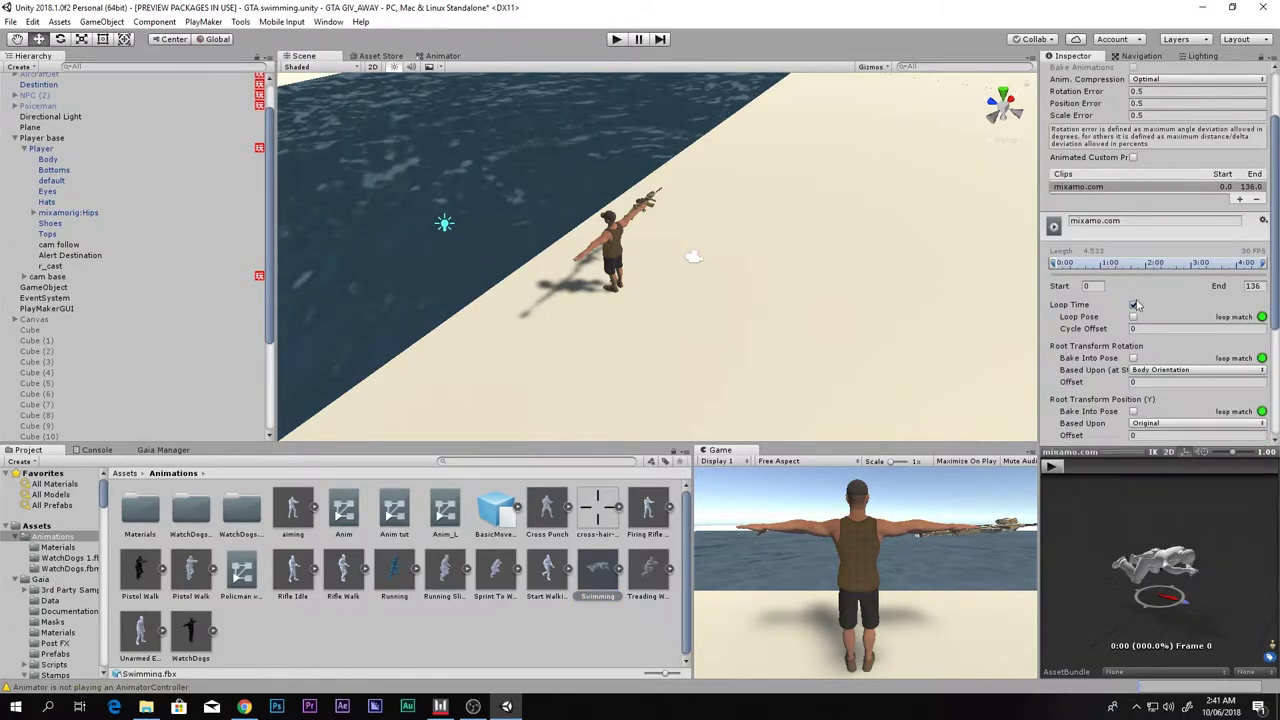
click(652, 582)
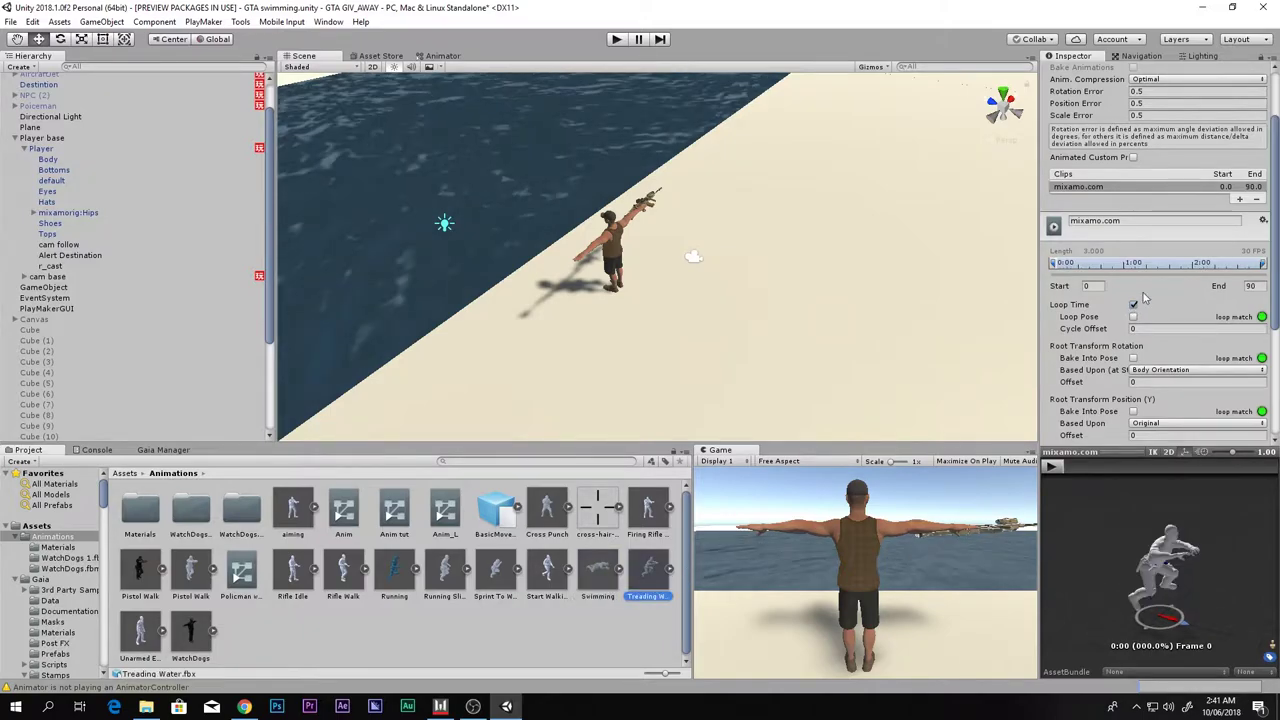
click(494, 620)
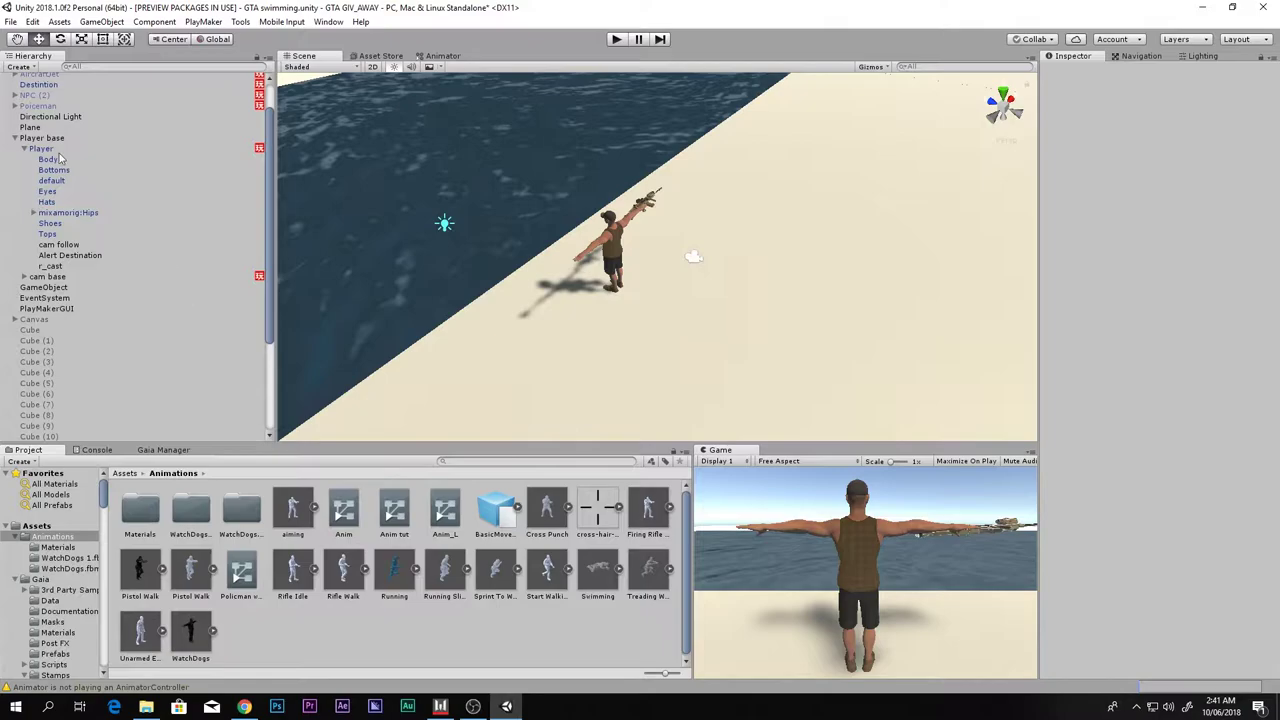
Add the Swimming and Treading Water clips to the Anim tut controller as states named S_ing and S_Idle, above fire and Aimming.
click(437, 56)
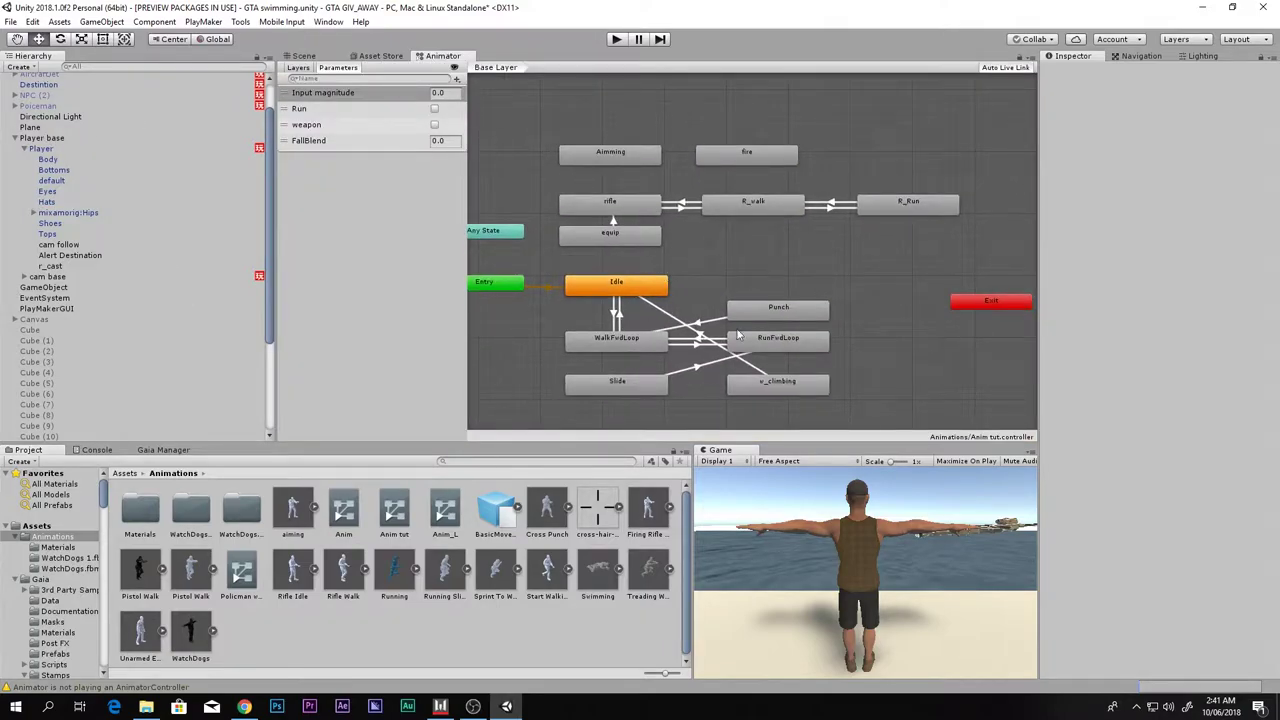
middle_drag(678, 247, 710, 362)
scroll(689, 261, up, 2)
middle_drag(720, 275, 714, 331)
drag(596, 570, 796, 242)
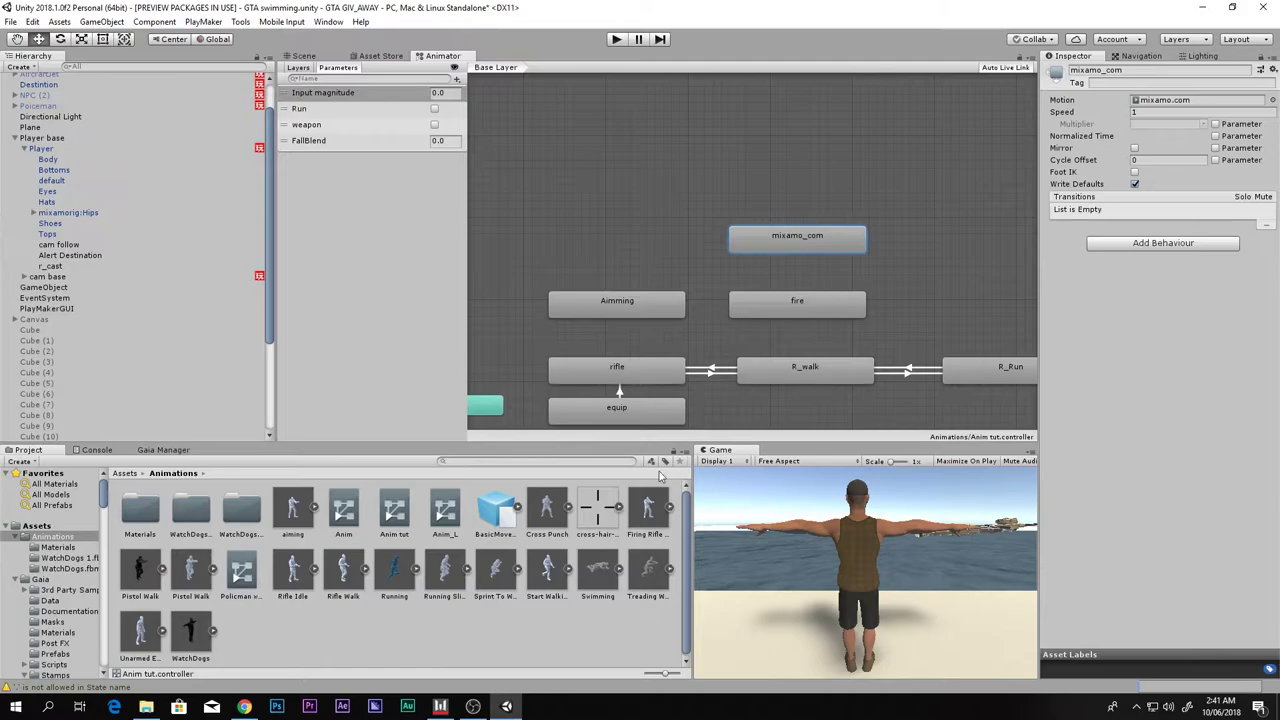
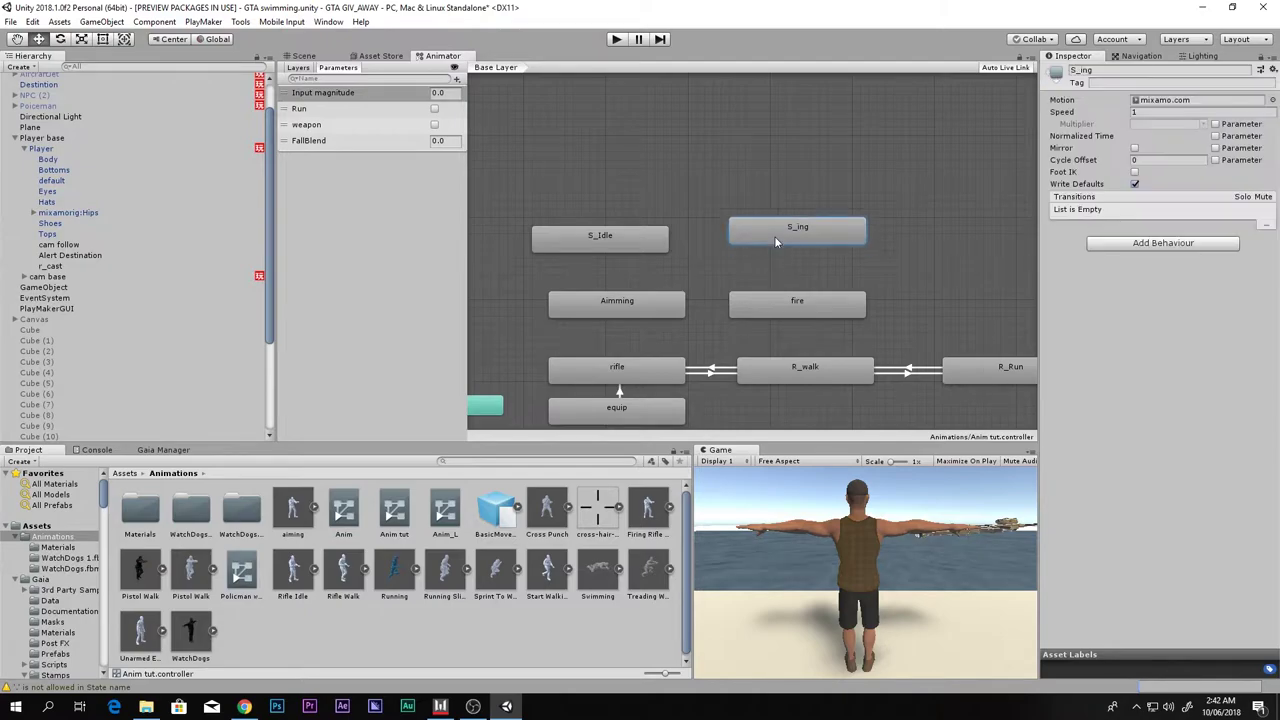
Create transitions in both directions between the S_Idle and S_ing states.
right_click(623, 244)
click(650, 252)
click(772, 244)
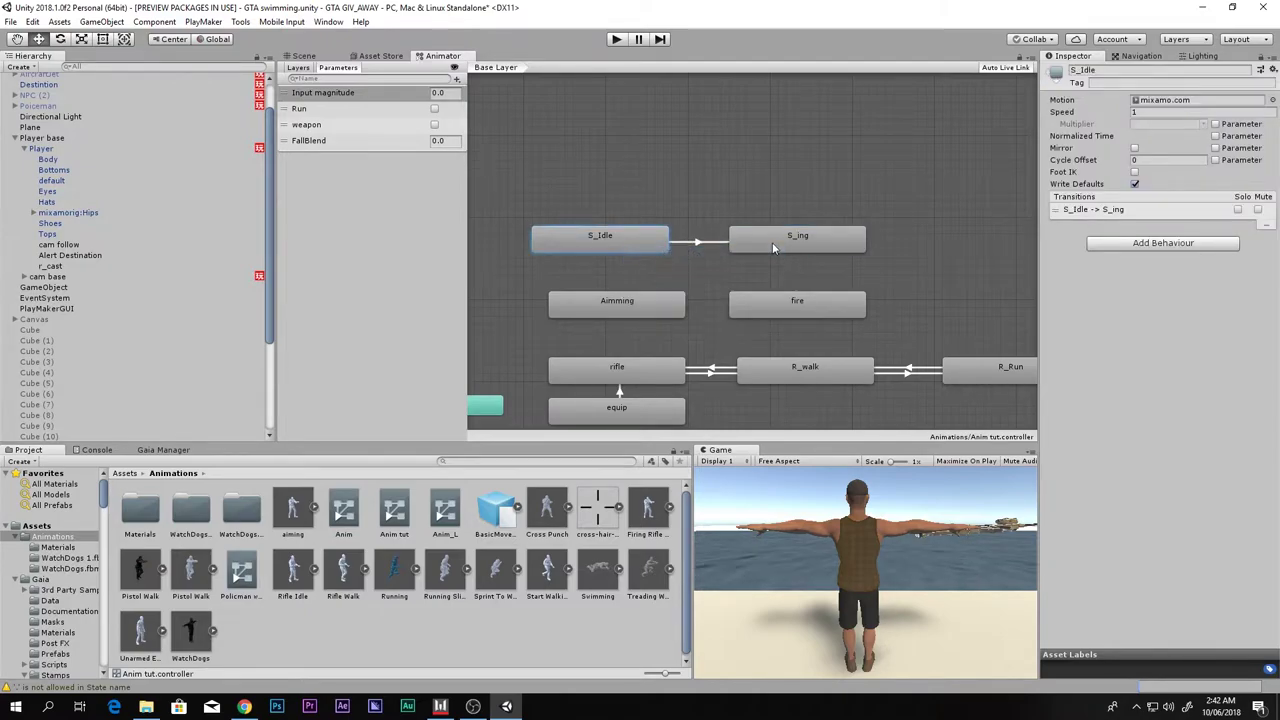
right_click(774, 243)
click(815, 252)
click(634, 244)
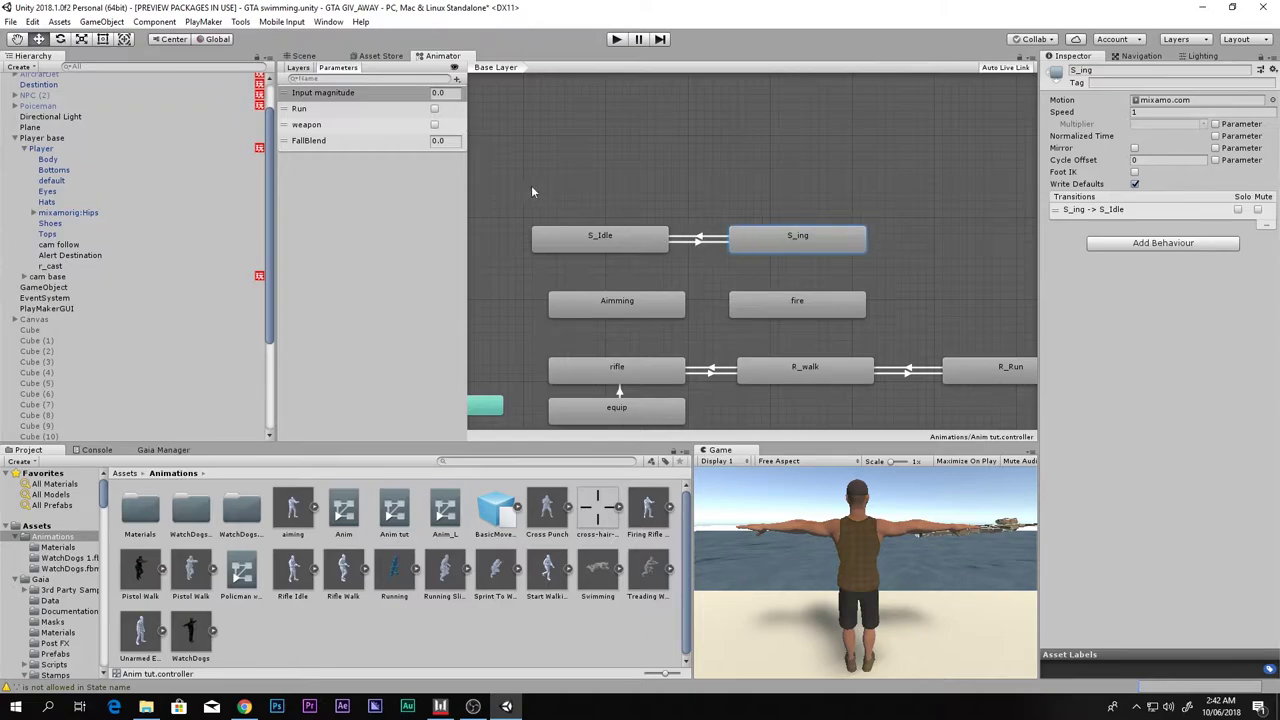
Disable Has Exit Time on the S_Idle to S_ing transition and add an Input magnitude Greater condition.
click(705, 242)
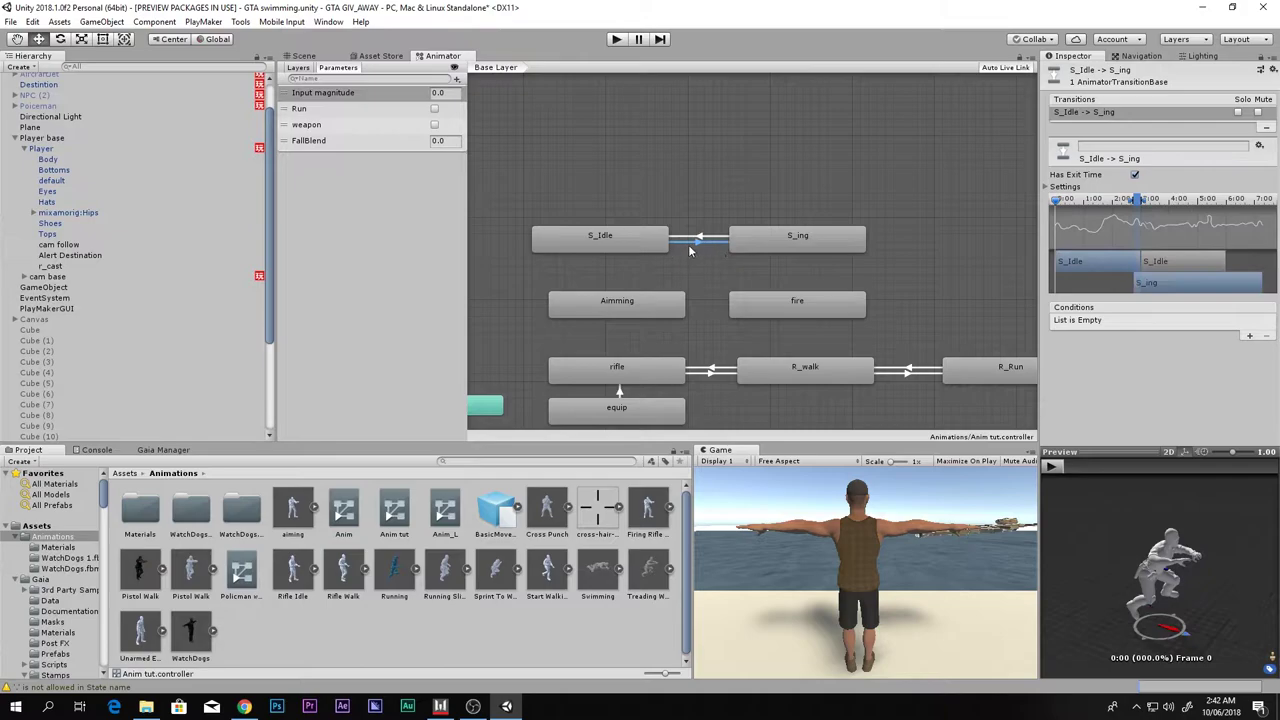
click(1135, 175)
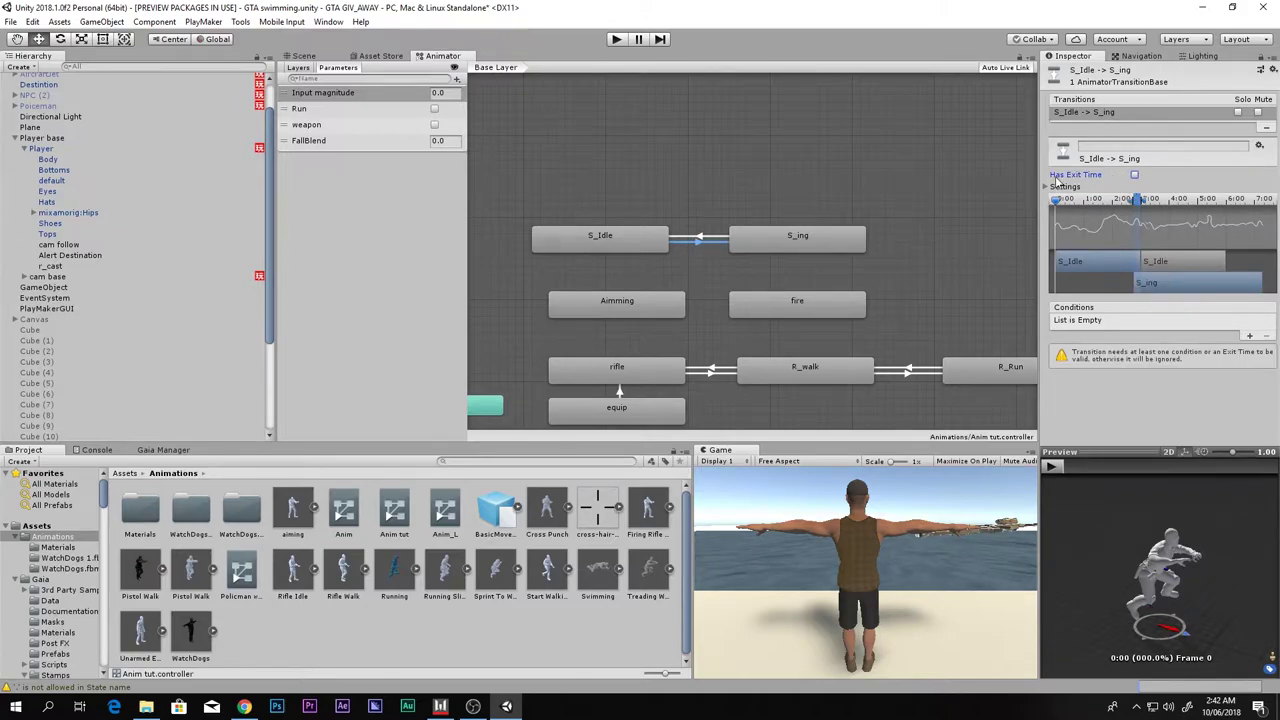
click(705, 239)
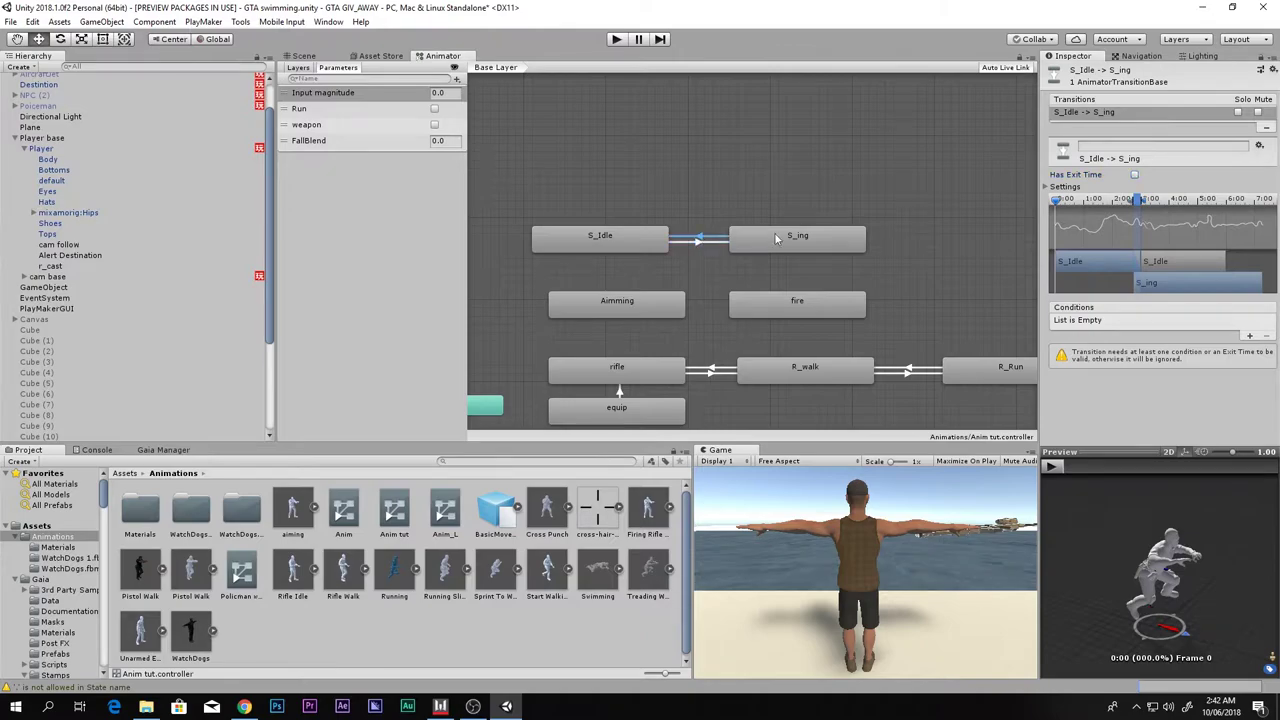
click(688, 243)
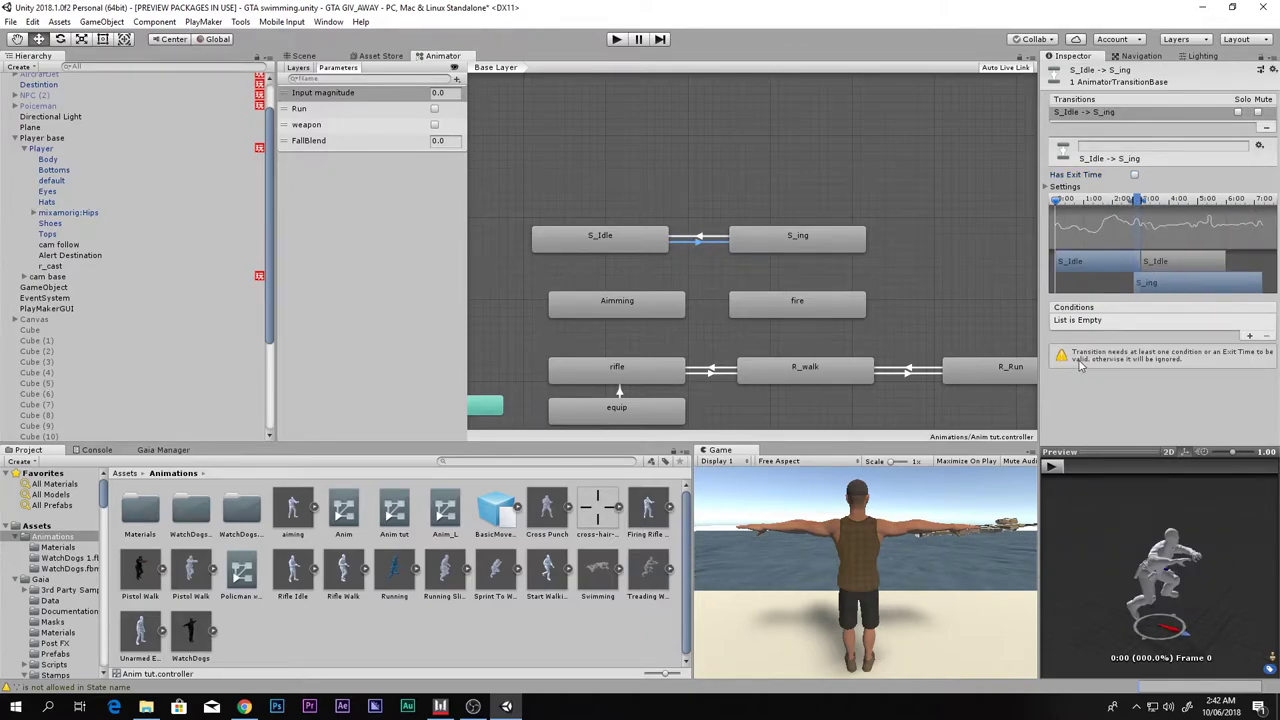
click(648, 249)
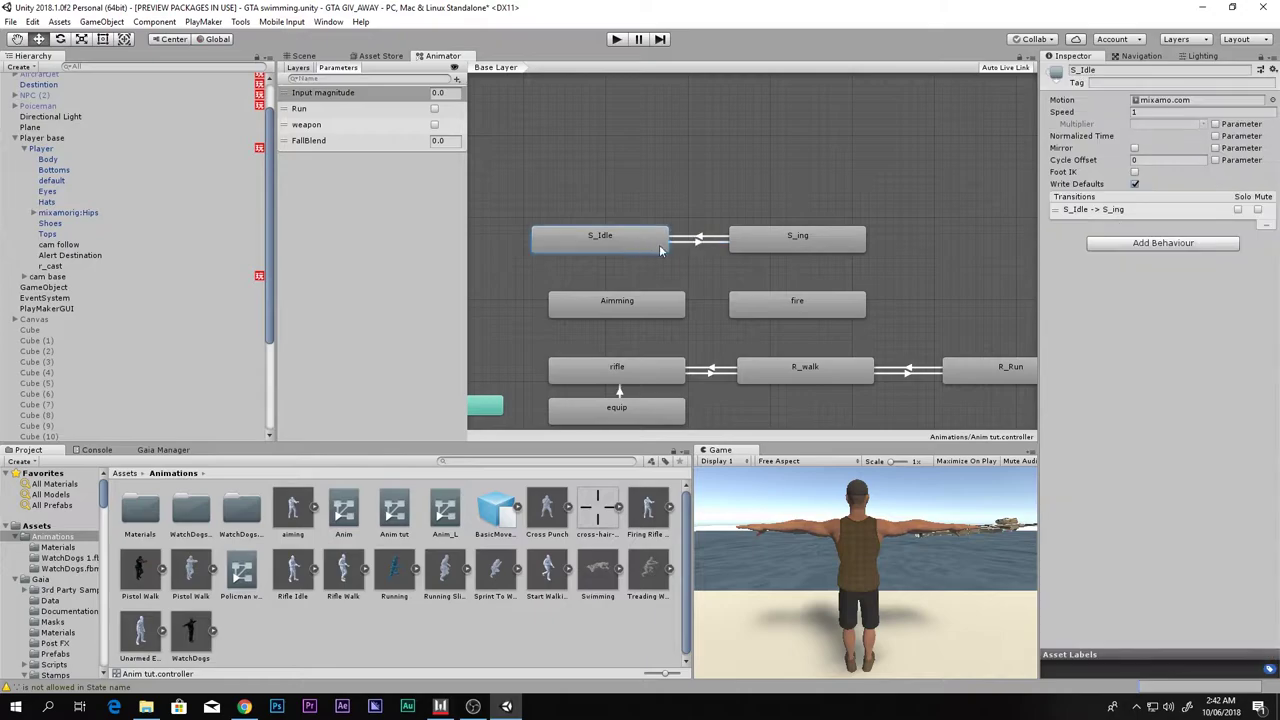
click(751, 250)
click(688, 243)
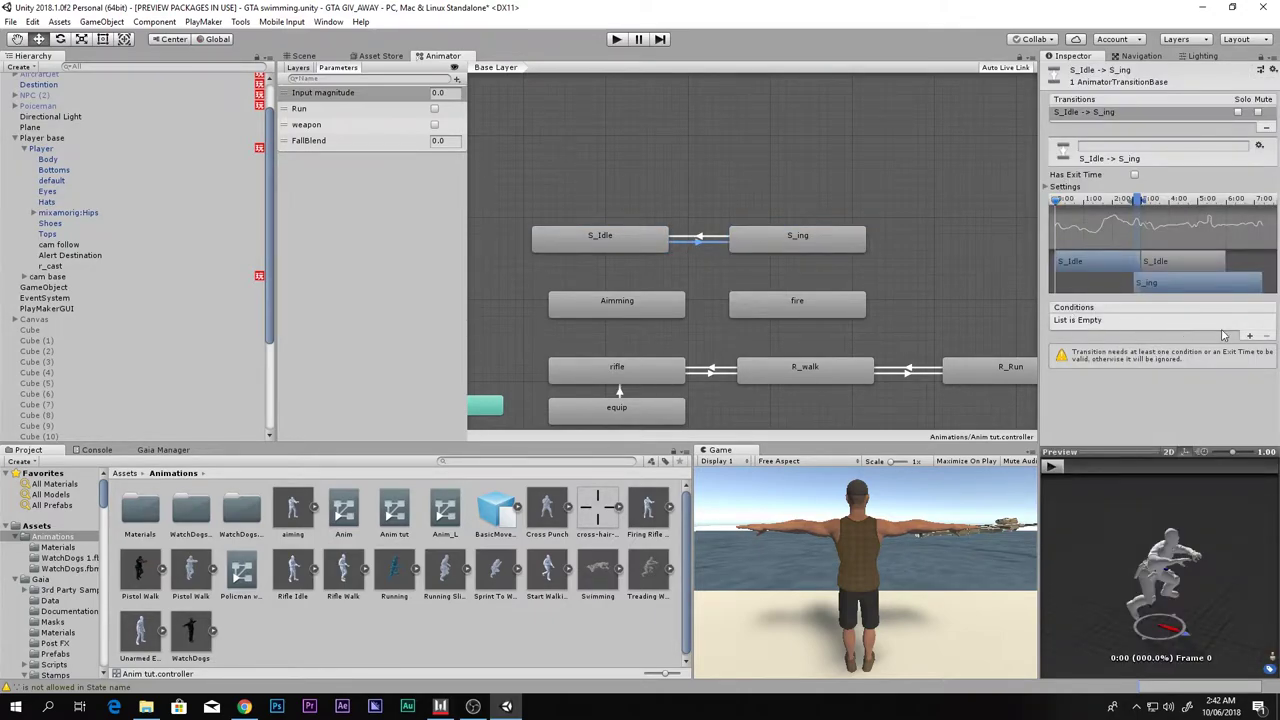
click(1249, 337)
Set the S_Idle to S_ing transition's Input magnitude threshold to 0.1, matching the Idle to WalkFwdLoop transition.
scroll(714, 275, down, 3)
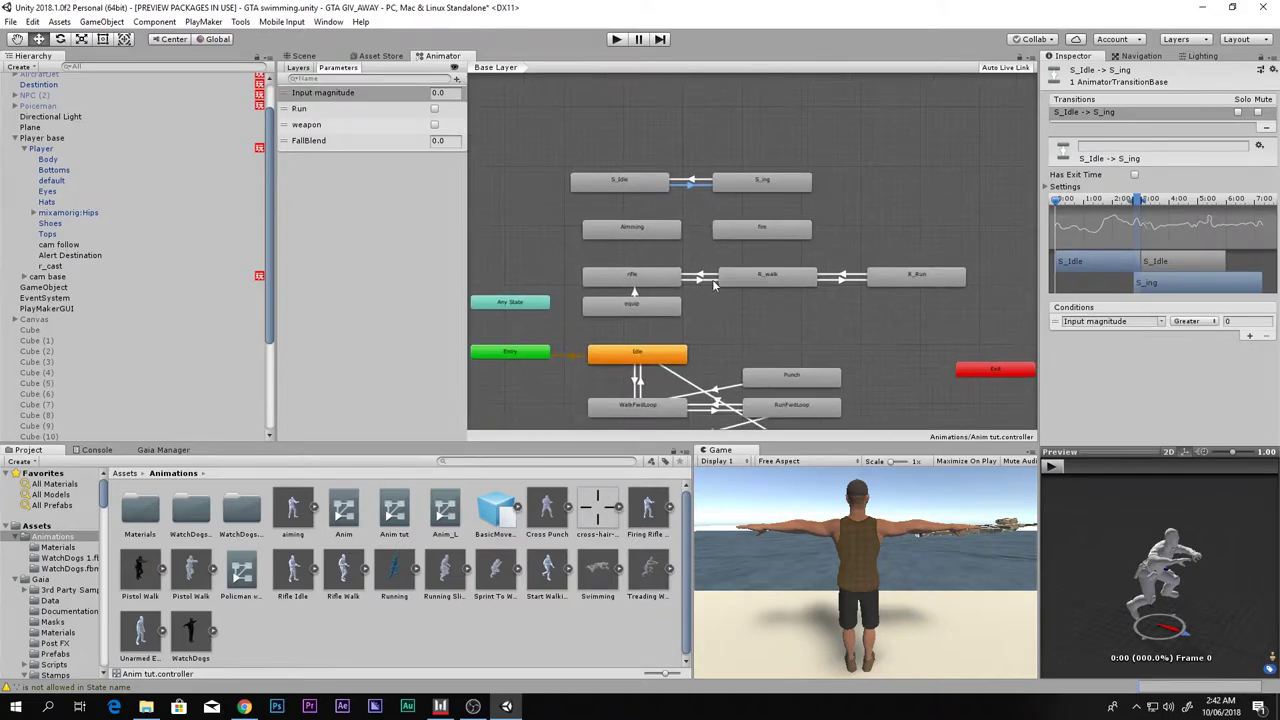
scroll(711, 271, up, 4)
middle_drag(619, 370, 625, 337)
click(618, 252)
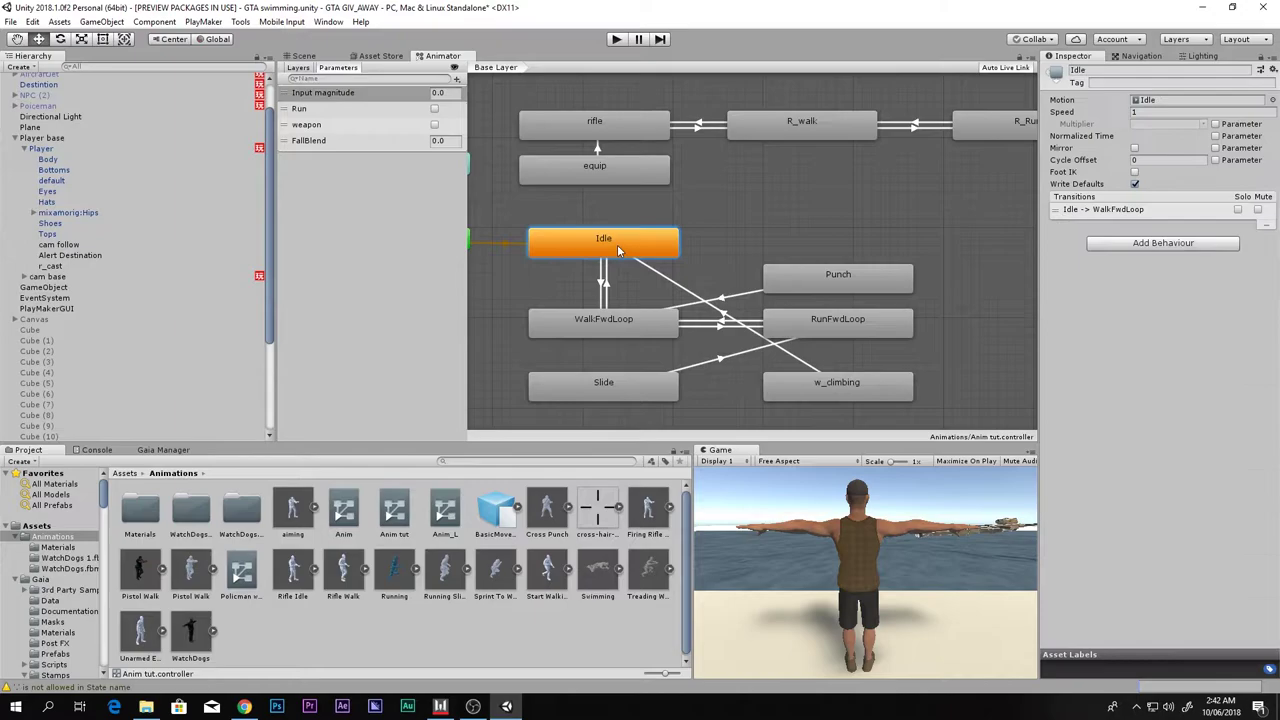
click(606, 319)
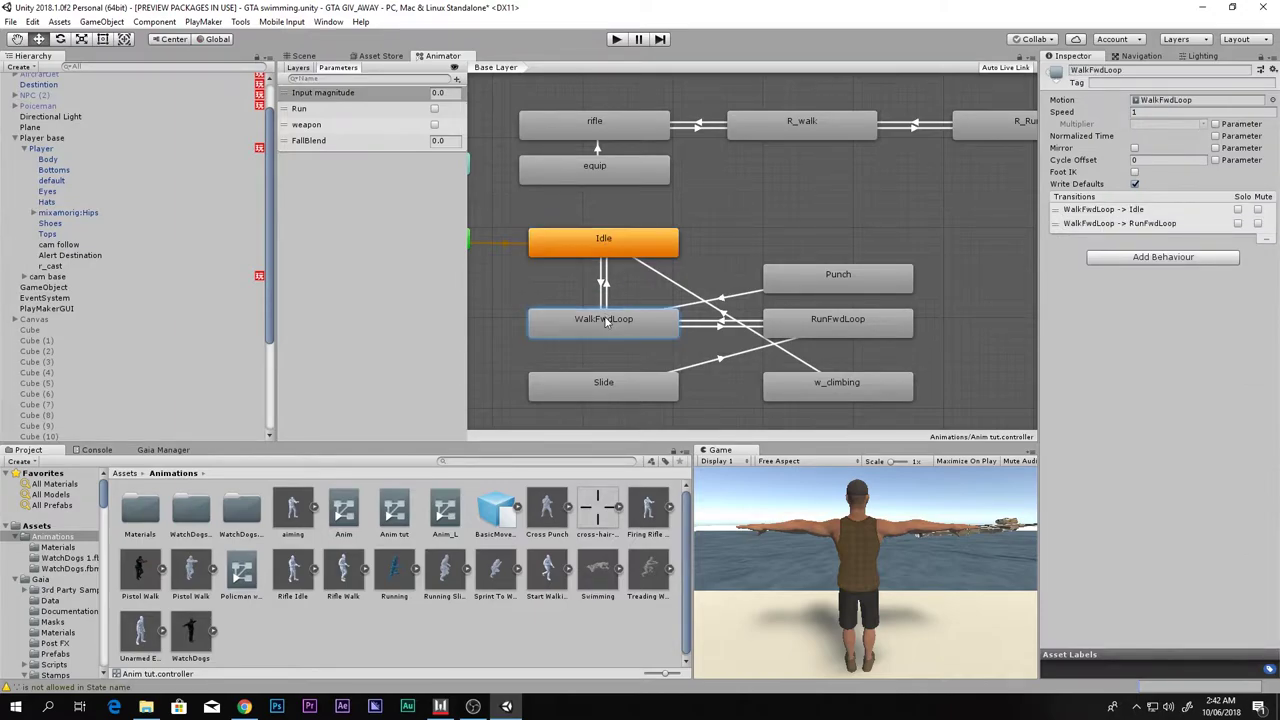
click(603, 288)
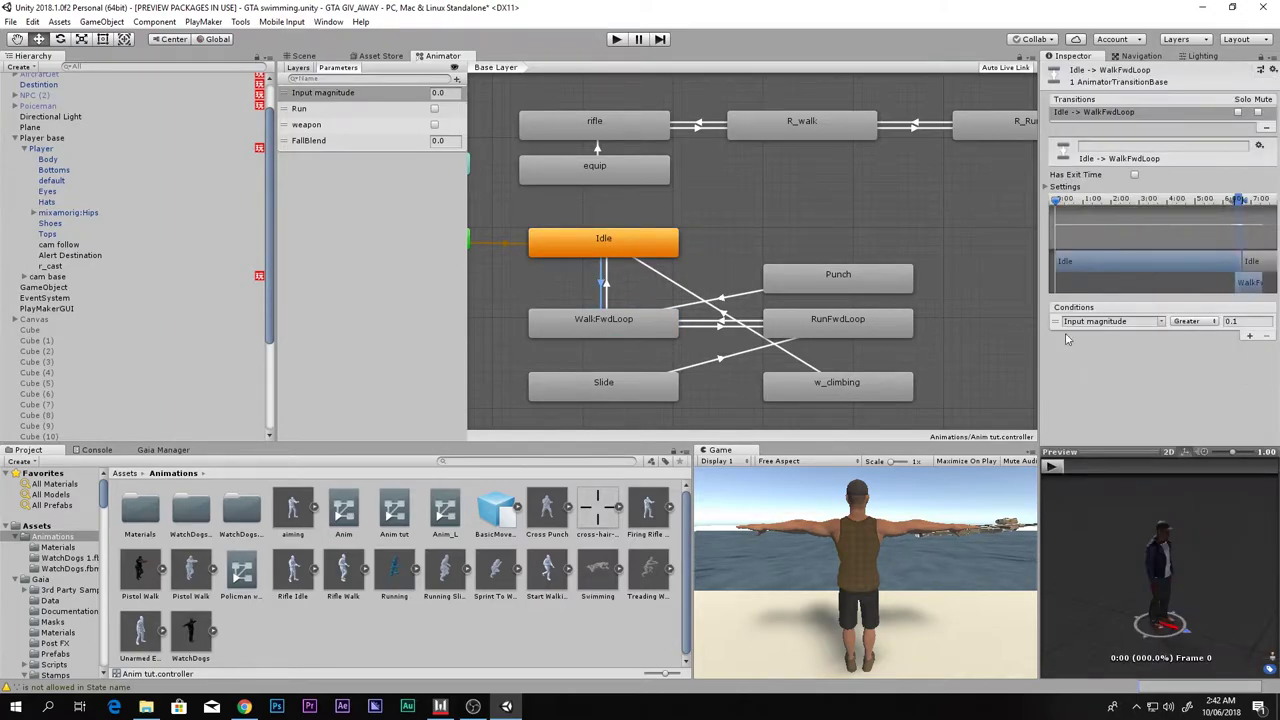
middle_drag(770, 289, 772, 477)
click(691, 173)
click(1240, 321)
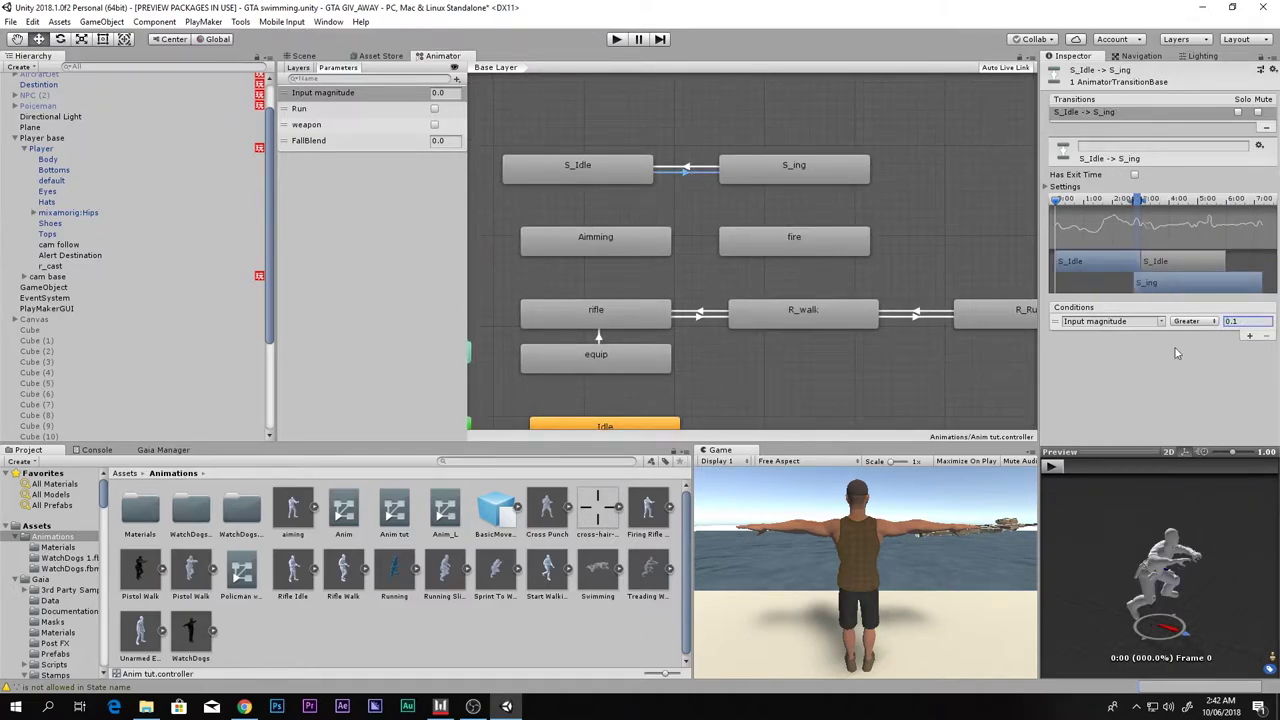
Add an Input magnitude Less condition with a 0.1 threshold to the S_ing to S_Idle transition.
click(703, 170)
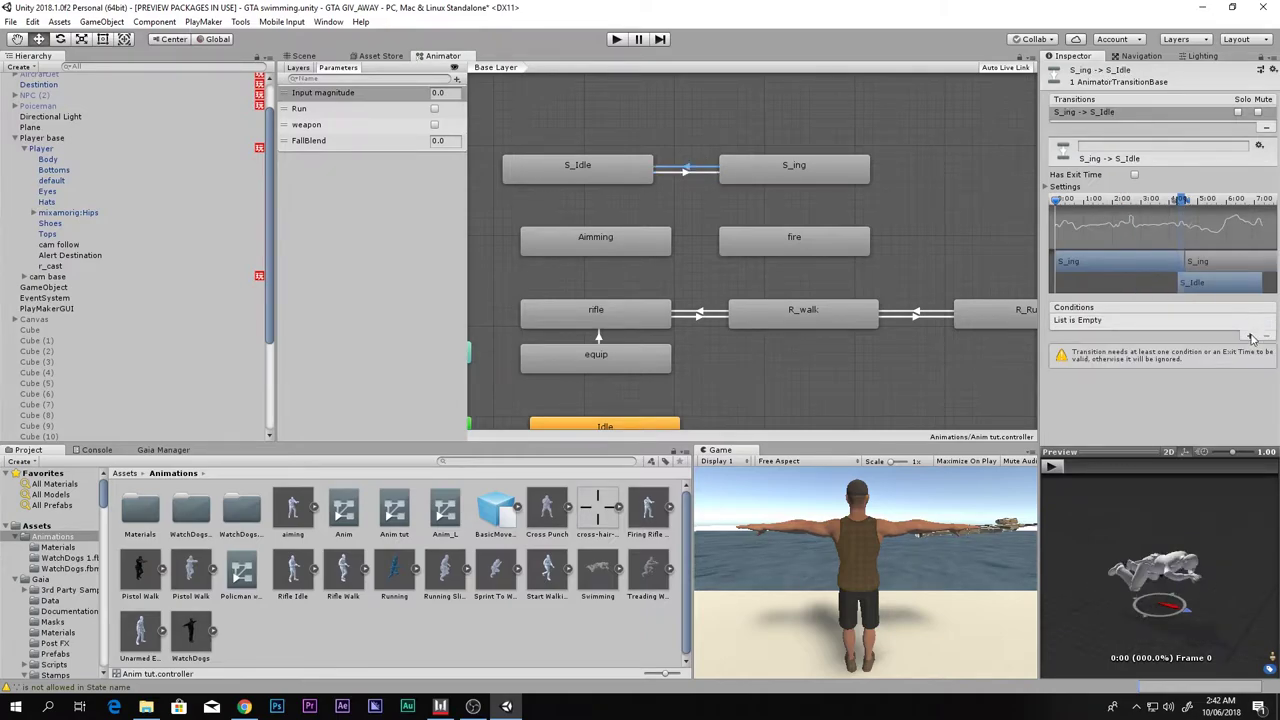
click(1250, 336)
click(1213, 321)
click(1200, 350)
click(1247, 321)
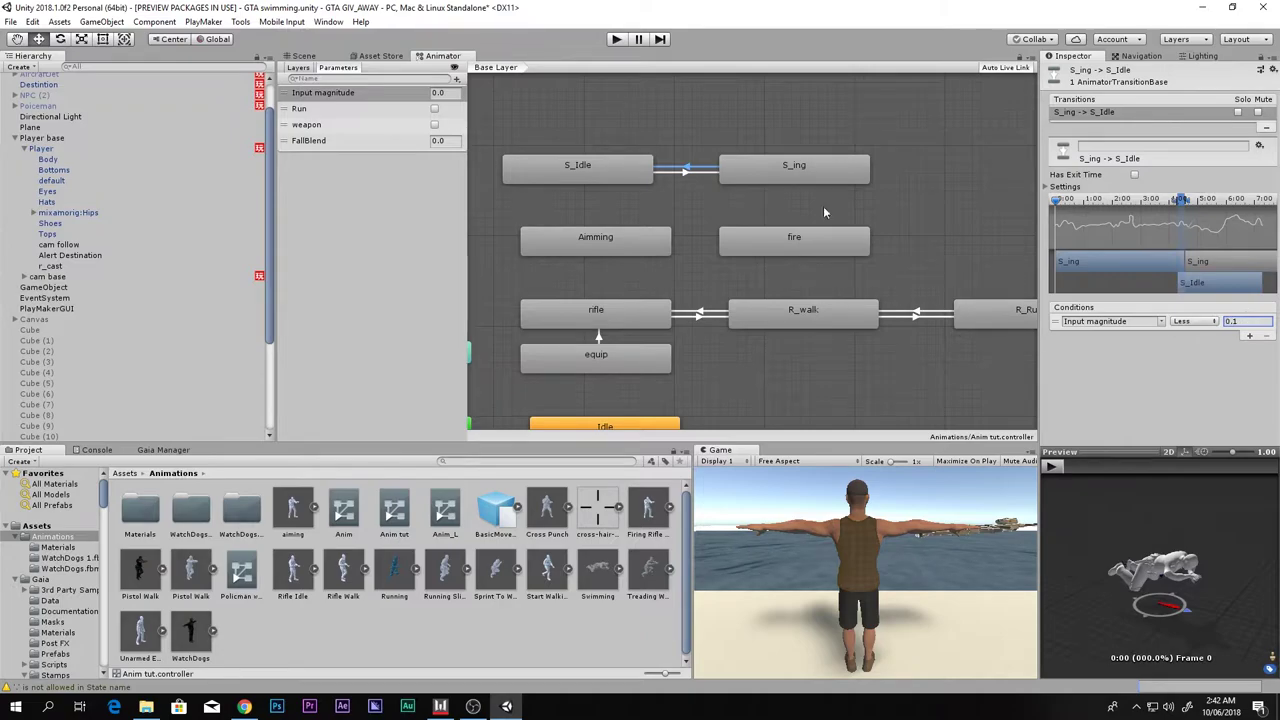
scroll(692, 226, down, 3)
middle_drag(651, 398, 600, 380)
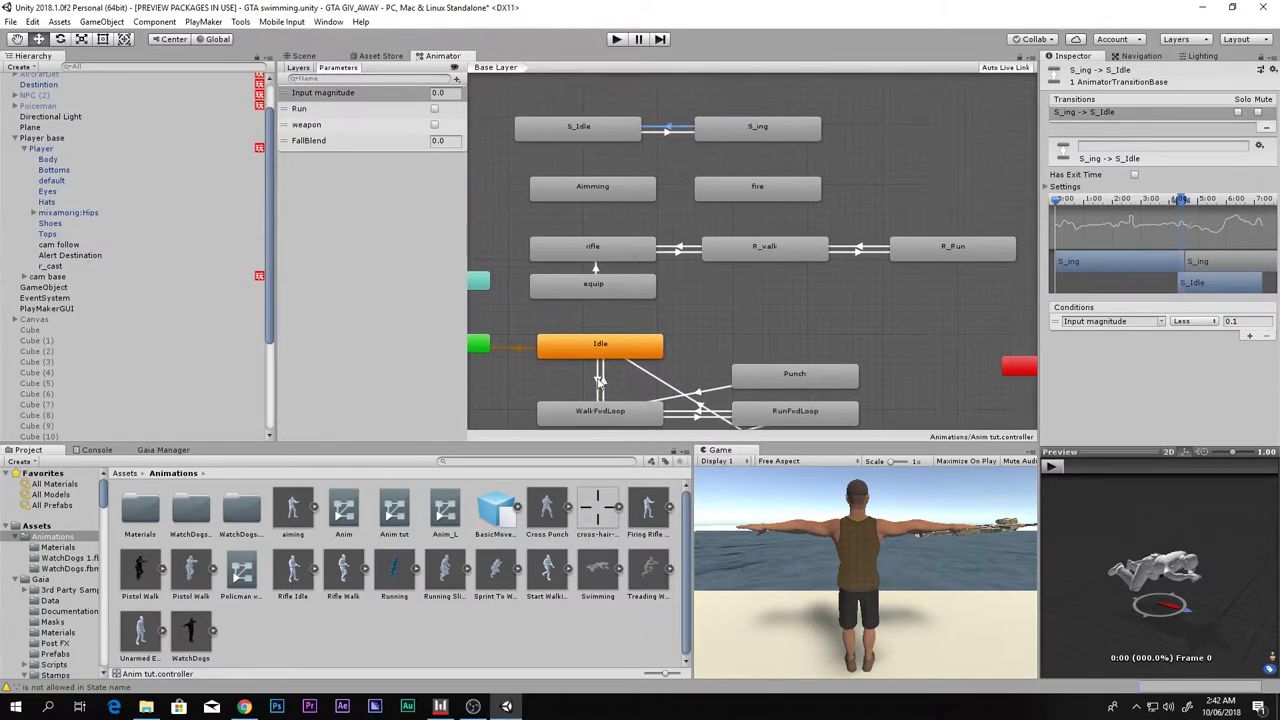
click(590, 256)
middle_drag(605, 246, 620, 254)
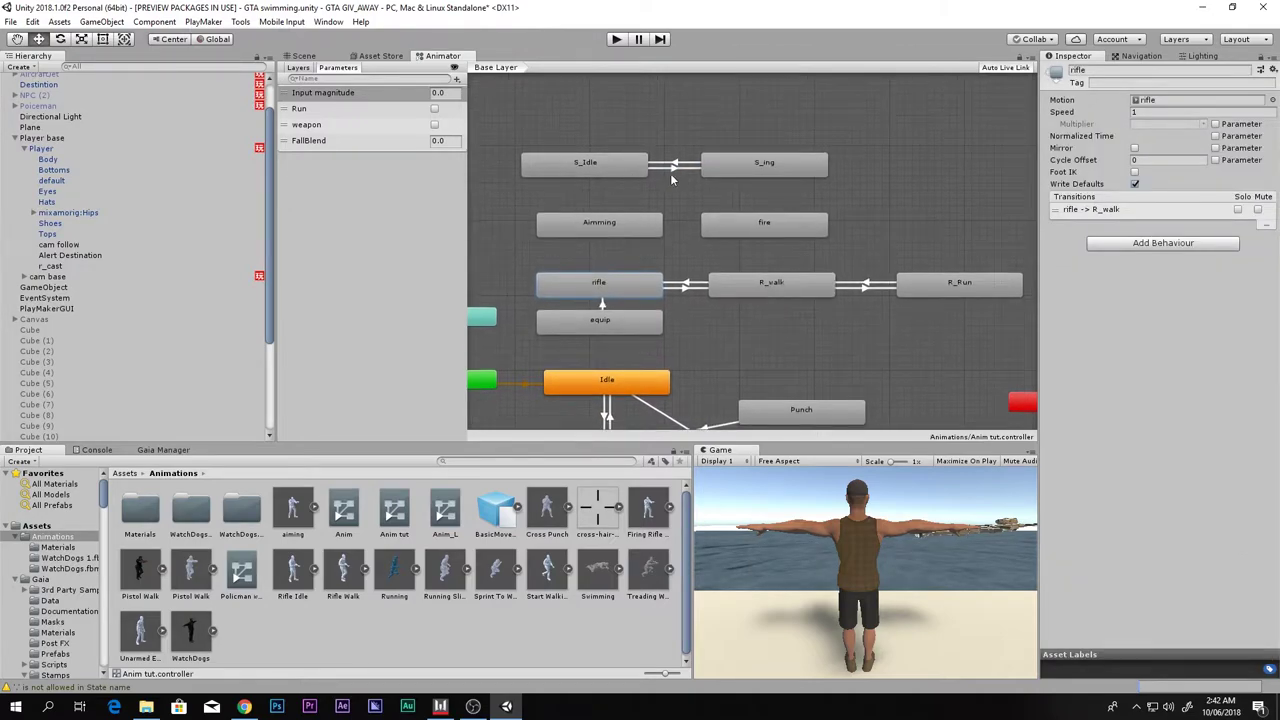
click(395, 242)
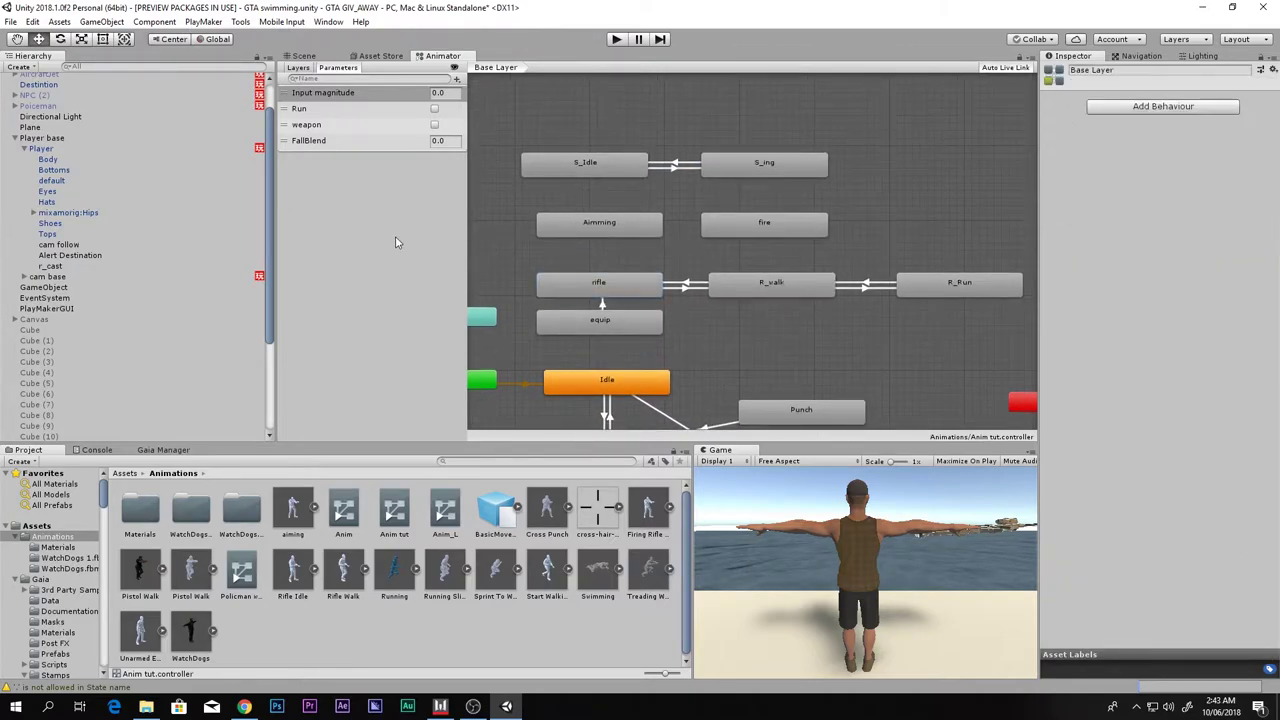
Examine the Player and Player base objects and where the character stands beside the pool in the scene.
click(42, 149)
click(24, 148)
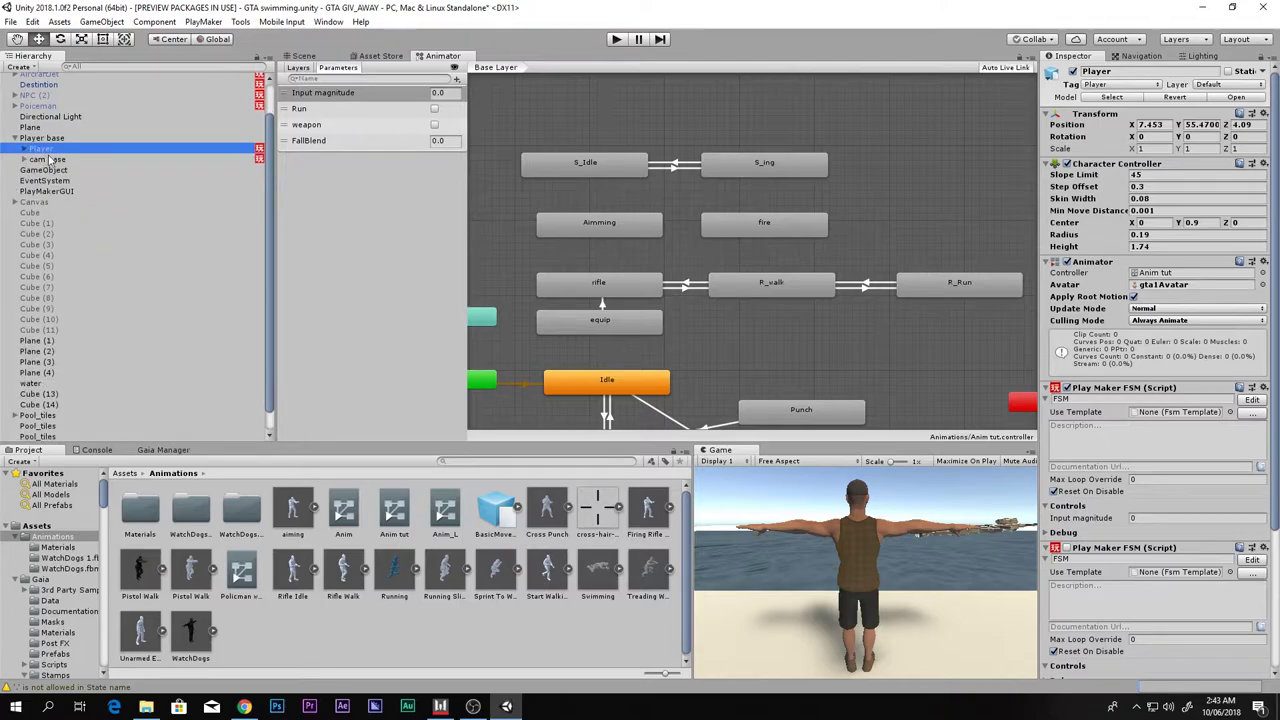
click(42, 138)
click(304, 56)
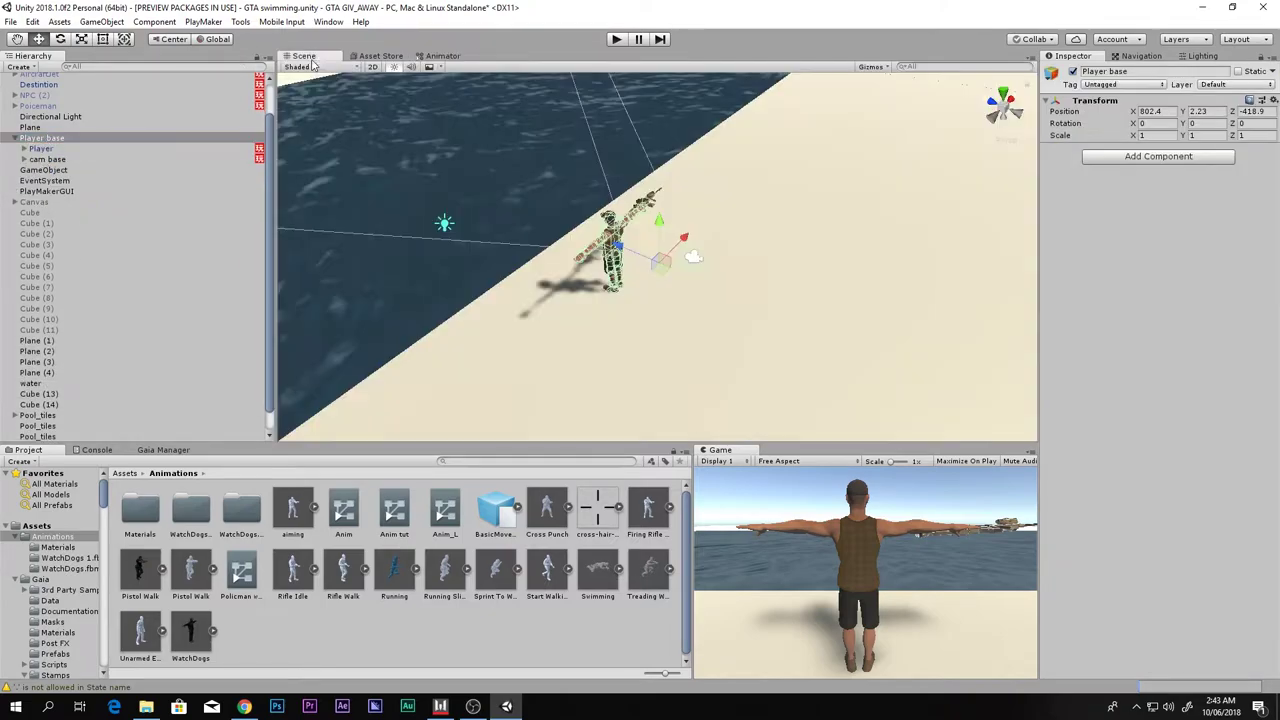
right_drag(569, 257, 729, 254)
scroll(664, 252, down, 3)
scroll(682, 246, down, 1)
middle_drag(708, 234, 749, 200)
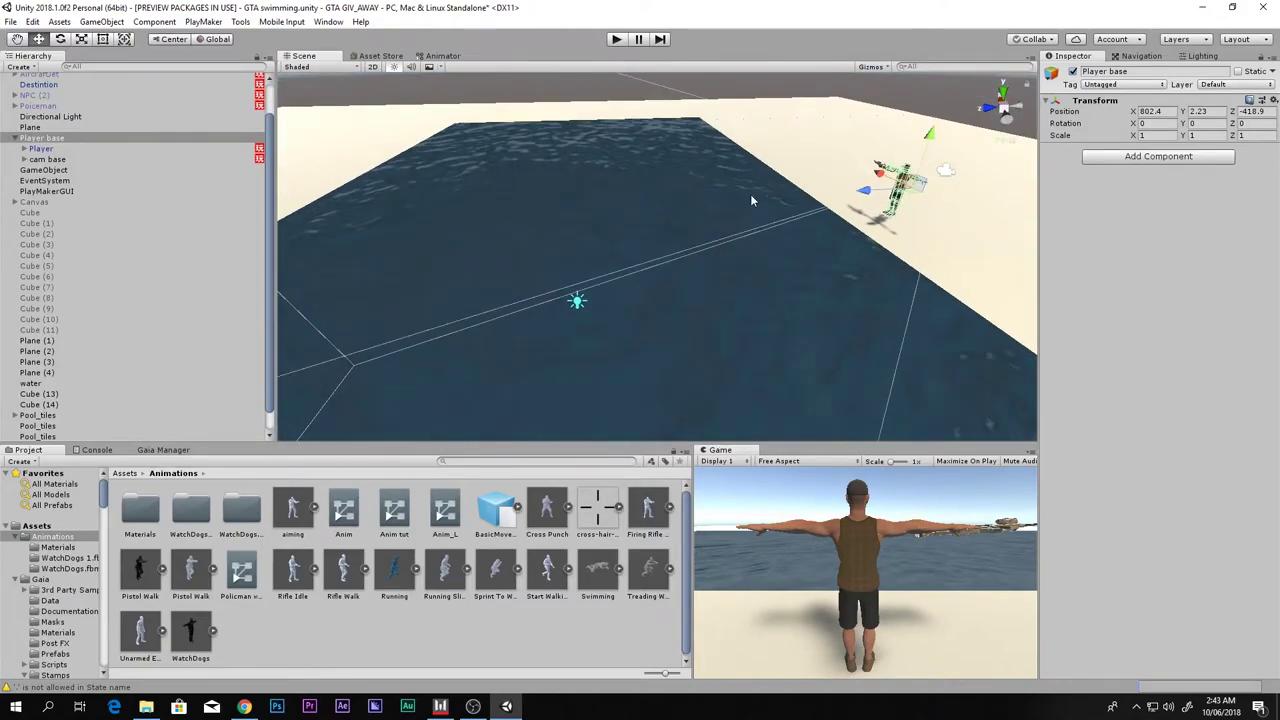
right_drag(515, 249, 720, 213)
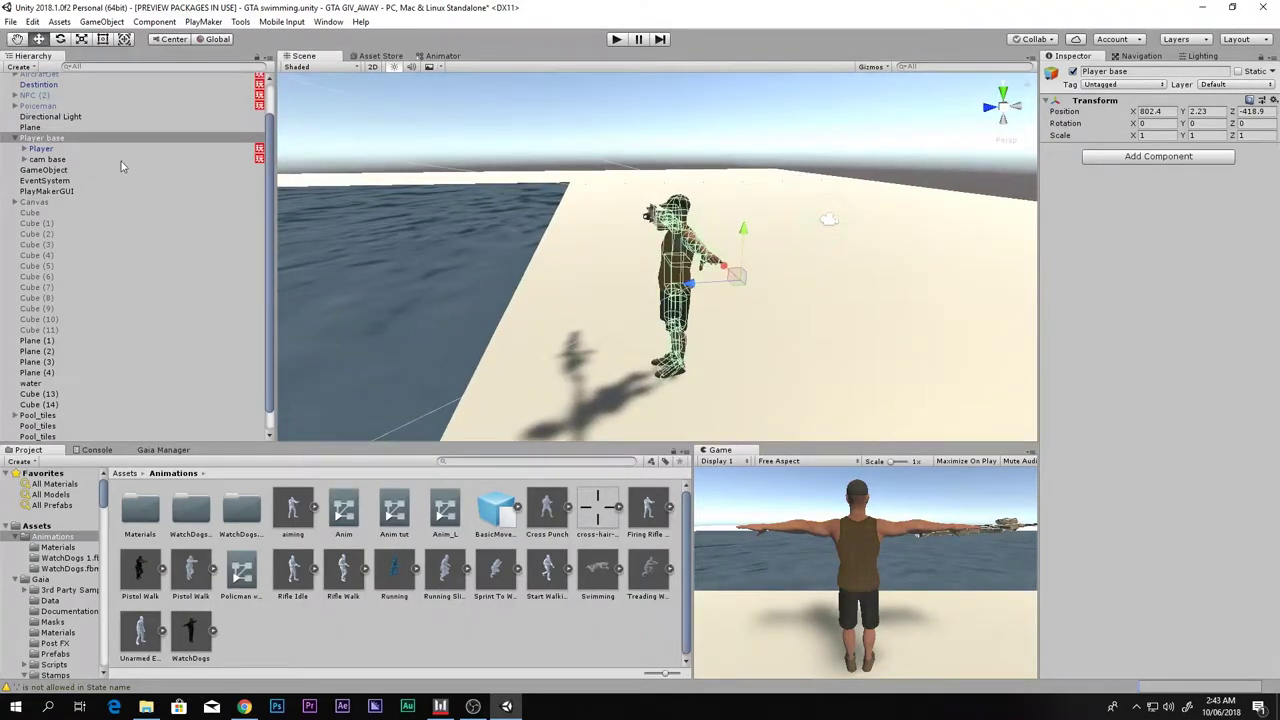
Create an empty child object under Player and name it Water_detector.
click(40, 148)
click(23, 148)
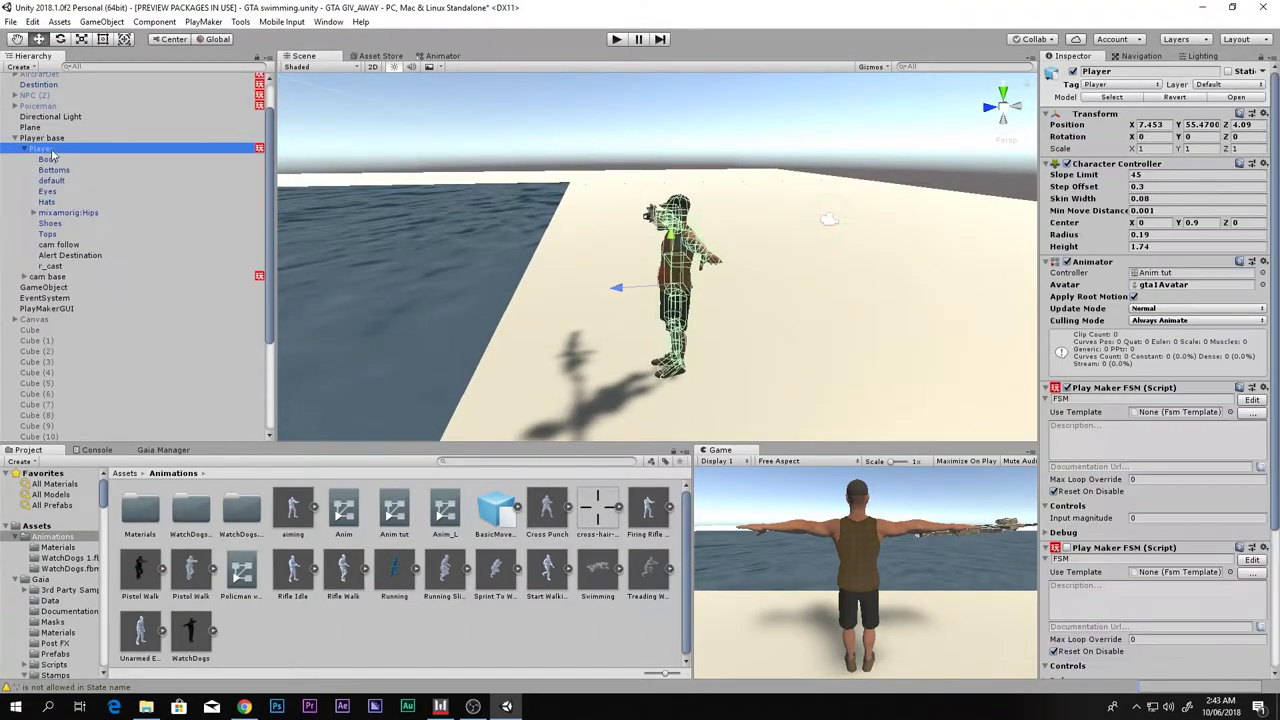
right_click(40, 148)
click(98, 260)
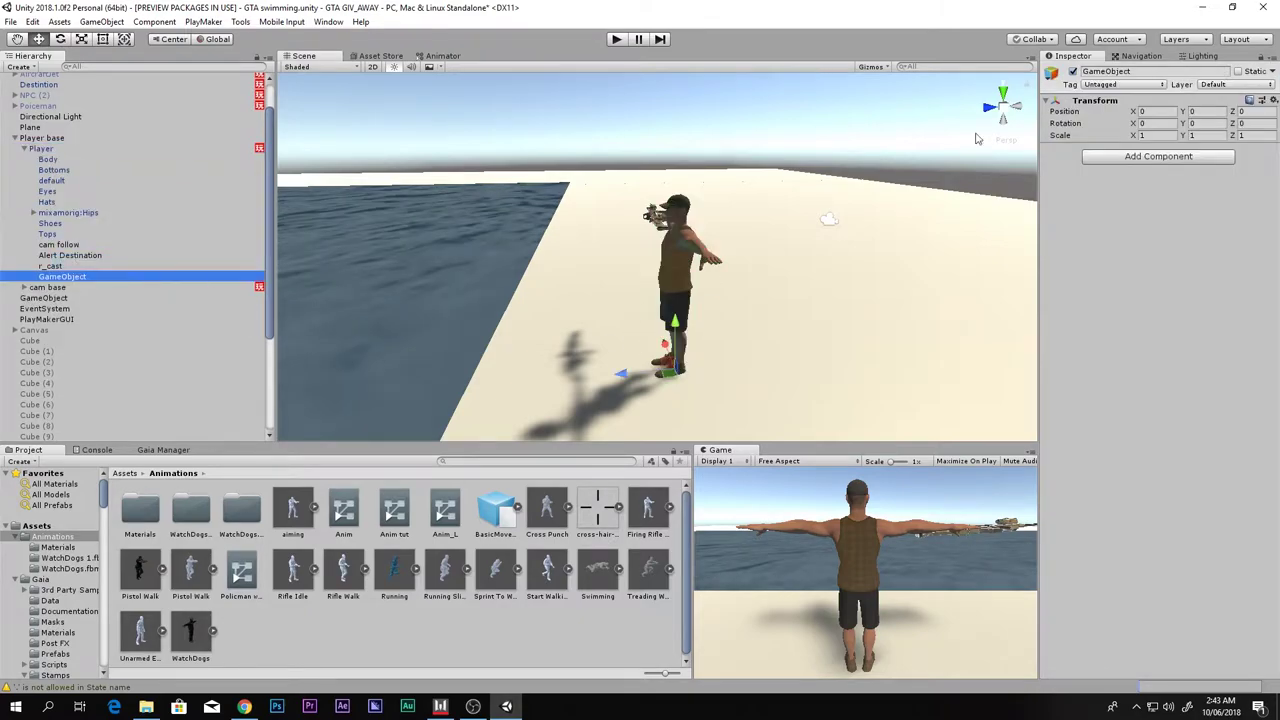
click(1154, 71)
text(W)
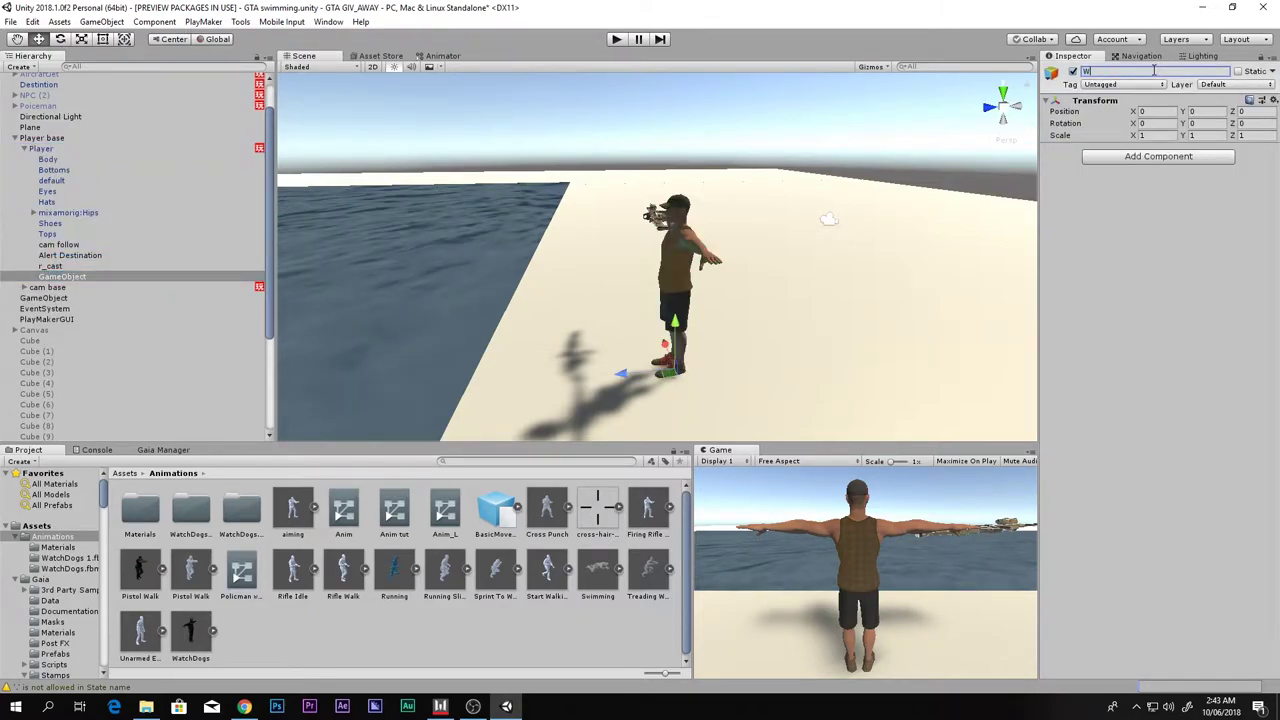
text(ater_detector)
key(Return)
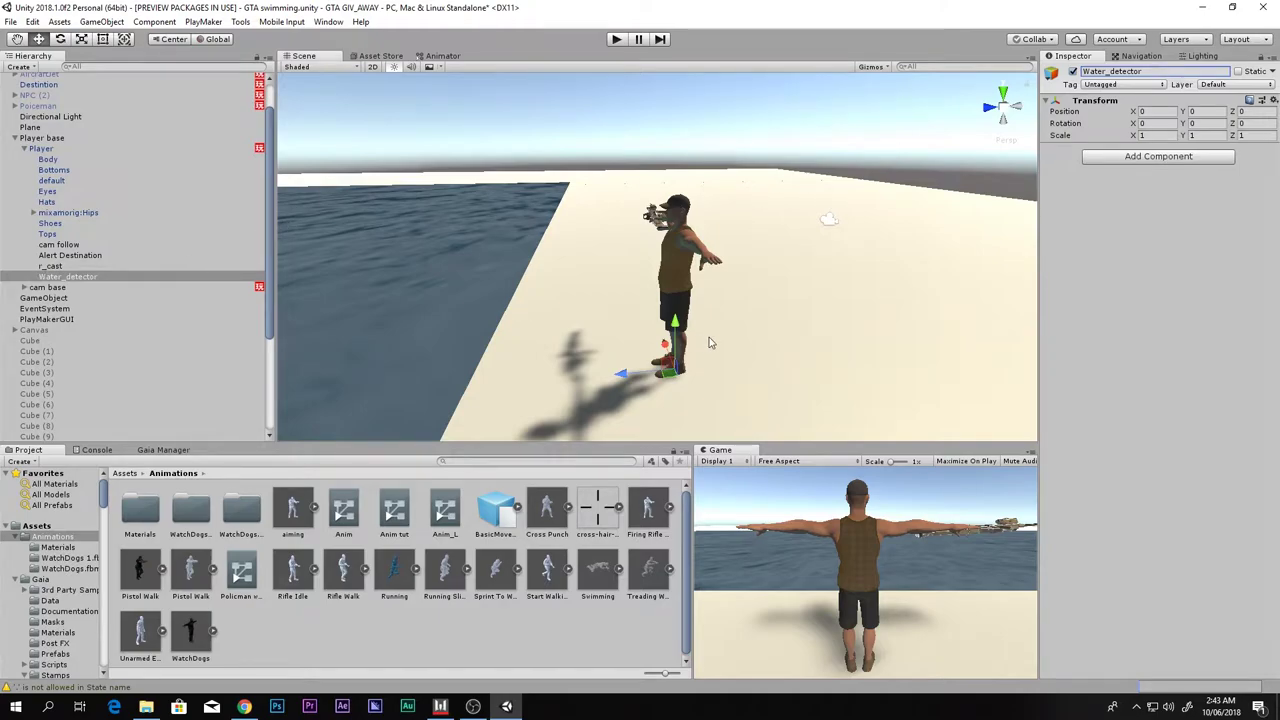
Raise Water_detector to the Player's head, at a Y position of about 1.6.
drag(677, 329, 679, 169)
scroll(680, 255, down, 10)
scroll(677, 256, up, 12)
alt+drag(677, 257, 768, 272)
middle_drag(768, 272, 642, 275)
alt+drag(642, 275, 728, 292)
middle_drag(674, 286, 770, 281)
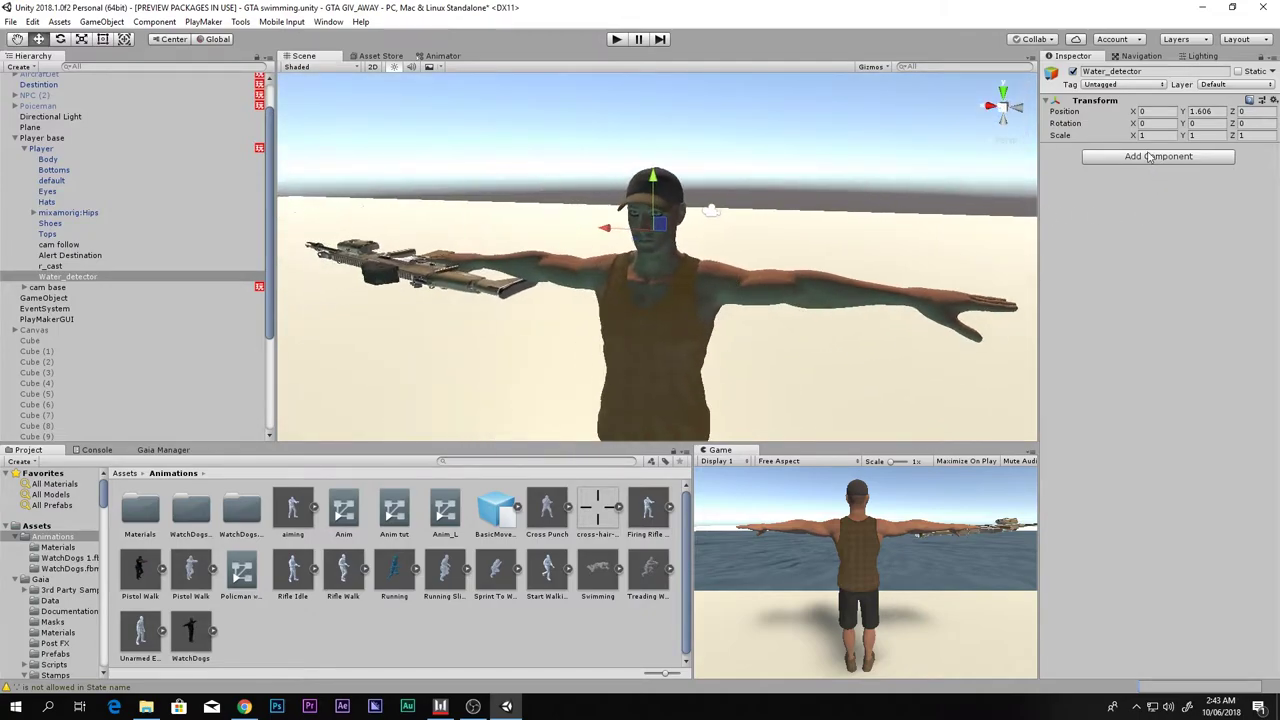
Add a Character Controller component to Water_detector.
click(1150, 157)
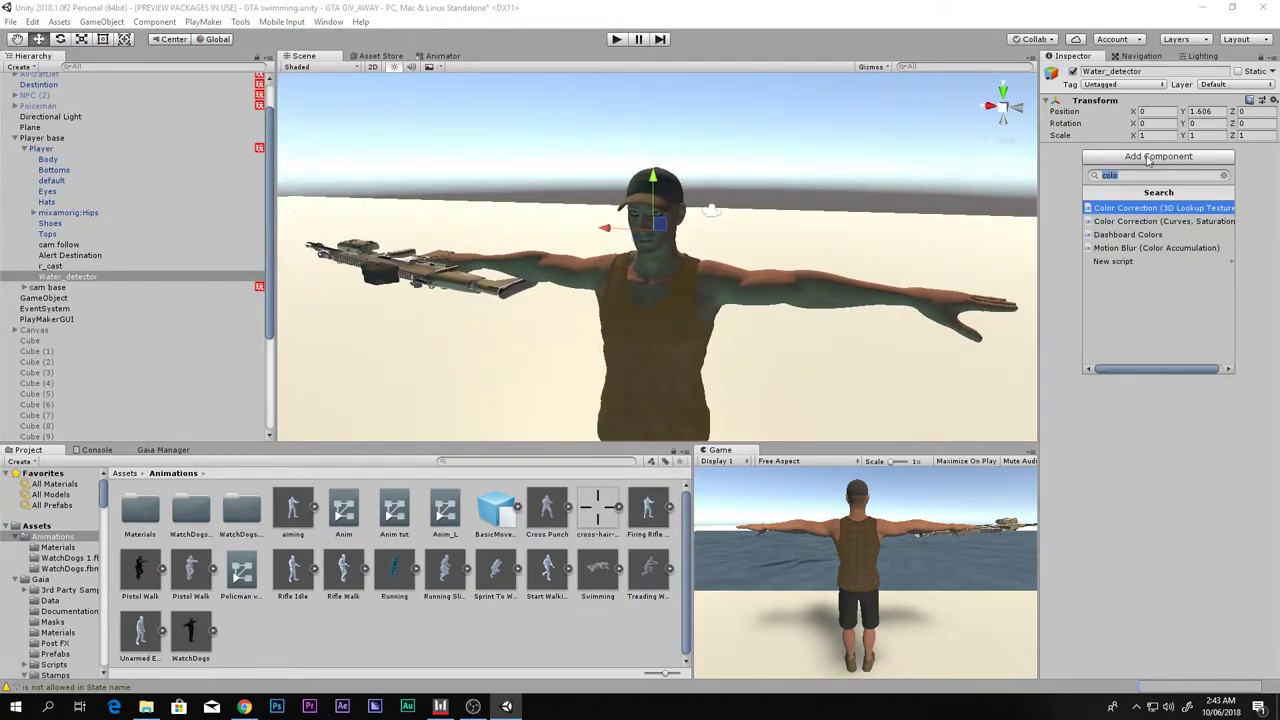
text(char)
key(Down)
key(Down)
key(Down)
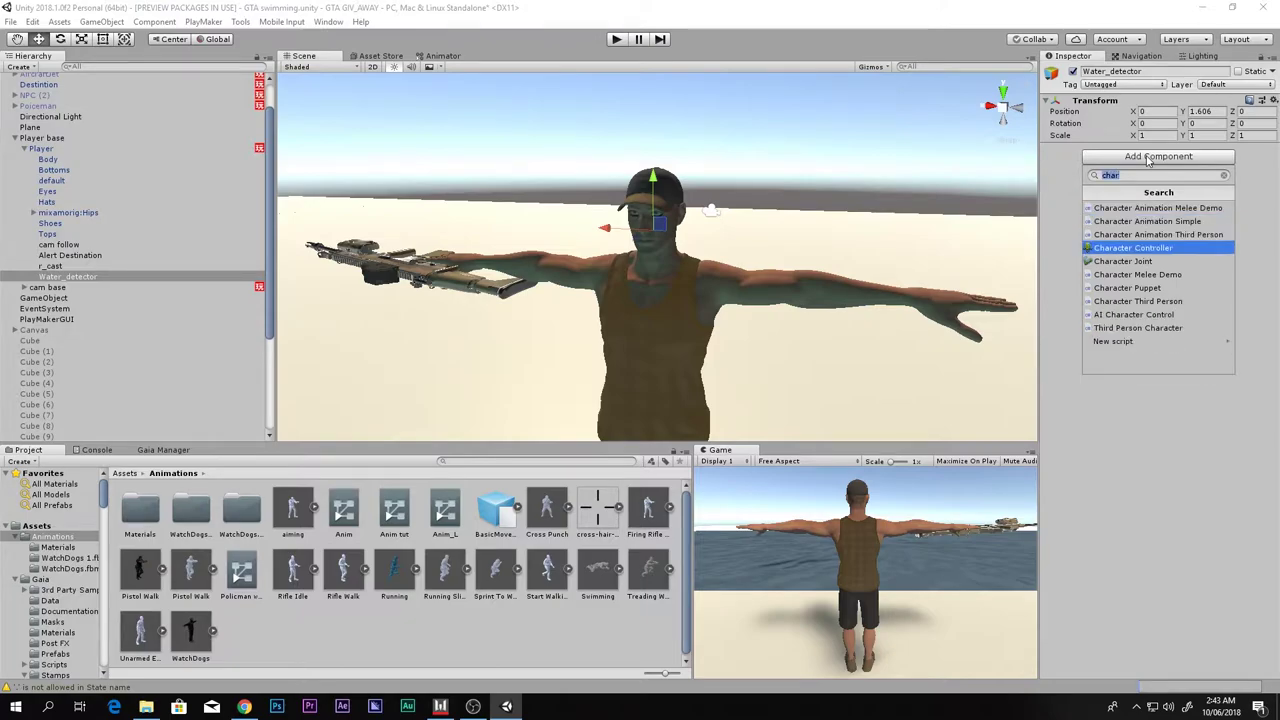
key(Return)
scroll(846, 229, down, 5)
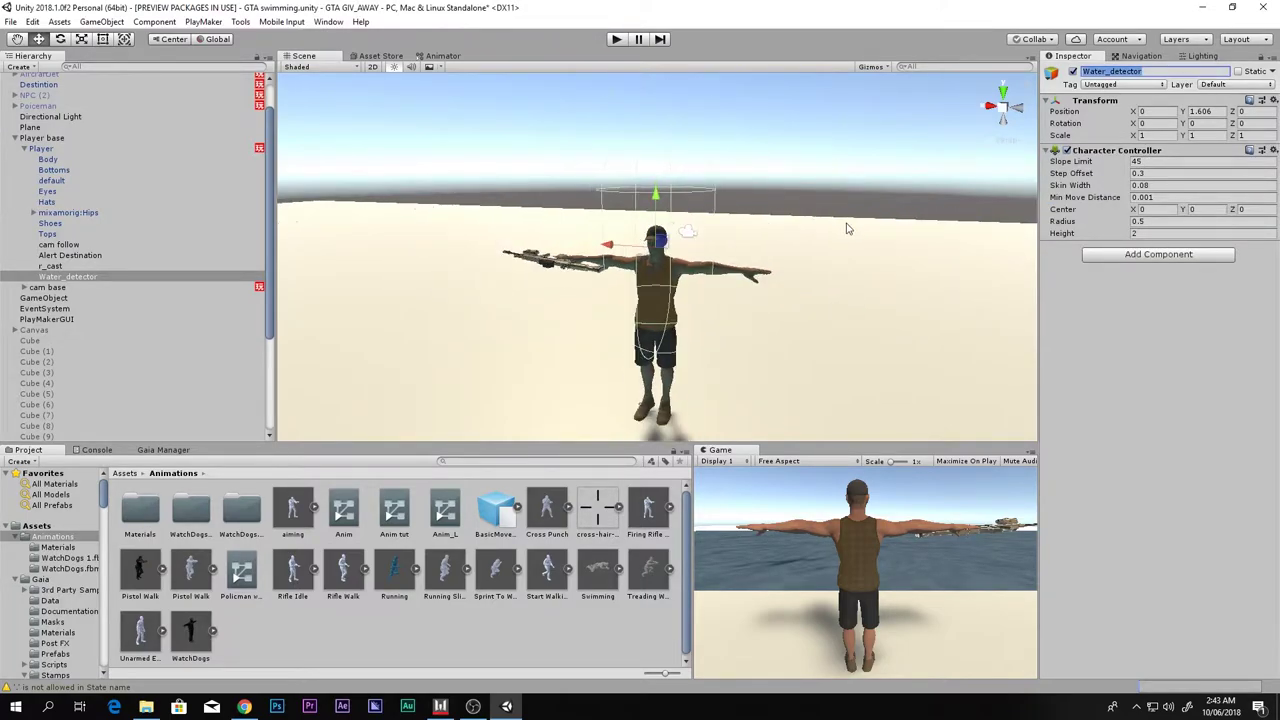
Set the Water_detector's Character Controller height to 0 and radius to 0.32, and disable the component.
click(1138, 232)
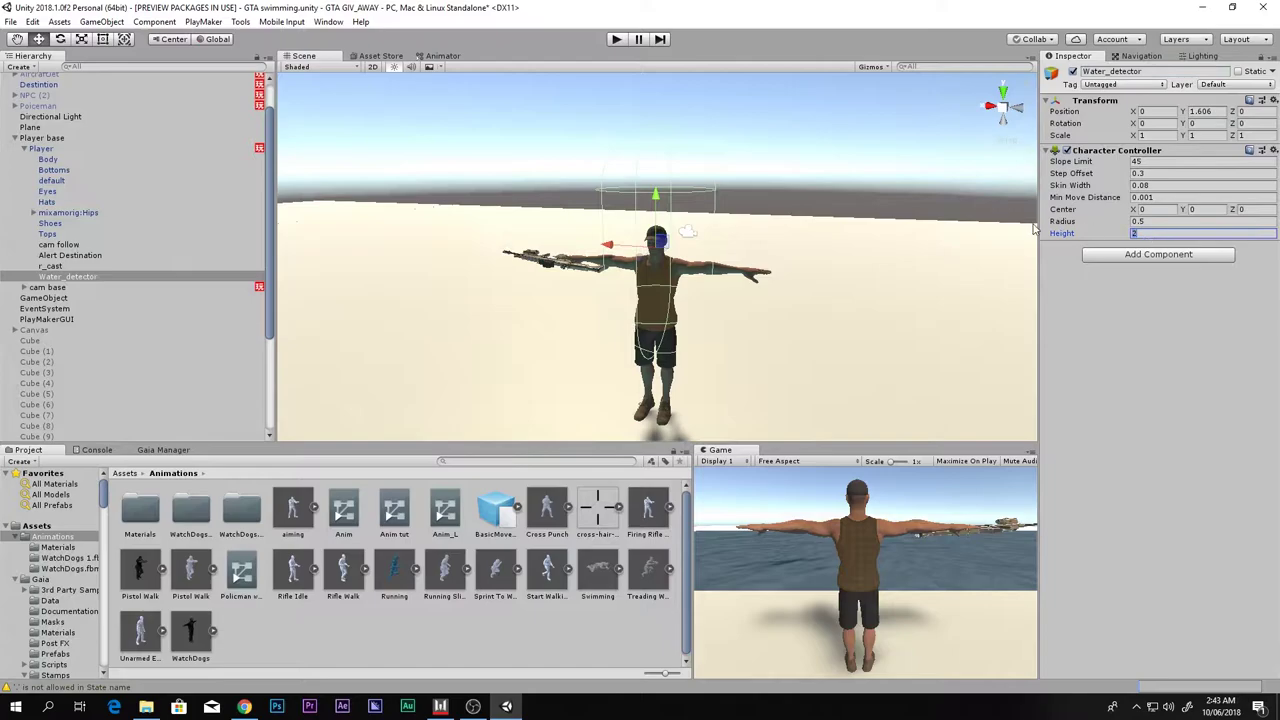
text(0)
scroll(753, 294, up, 3)
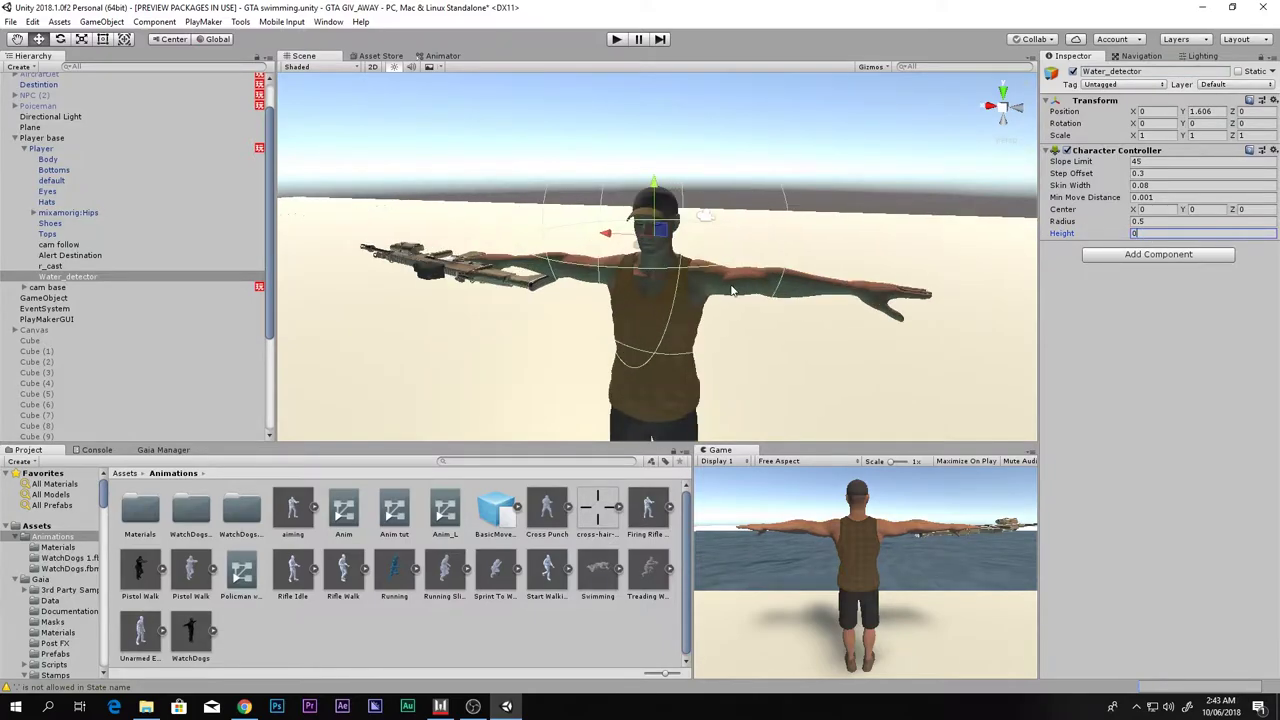
right_drag(748, 259, 650, 257)
alt+drag(650, 257, 856, 247)
scroll(856, 247, up, 2)
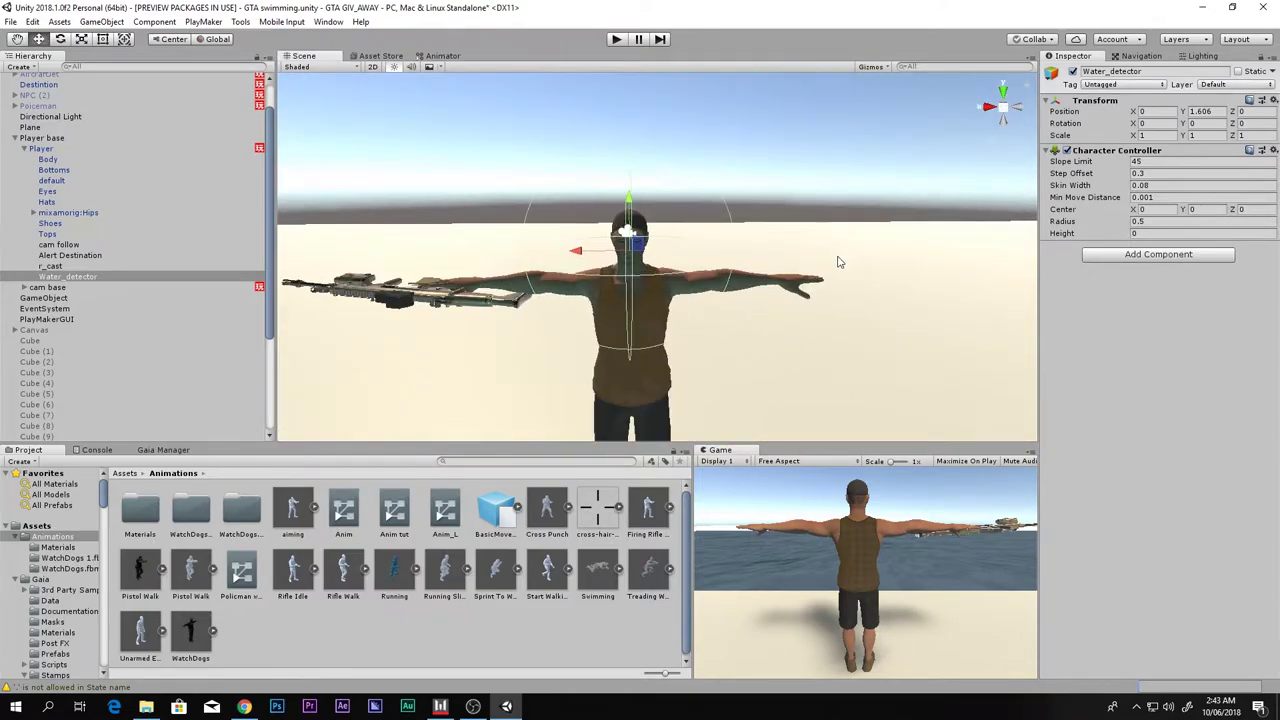
click(1132, 222)
text(0.32)
alt+drag(642, 258, 601, 231)
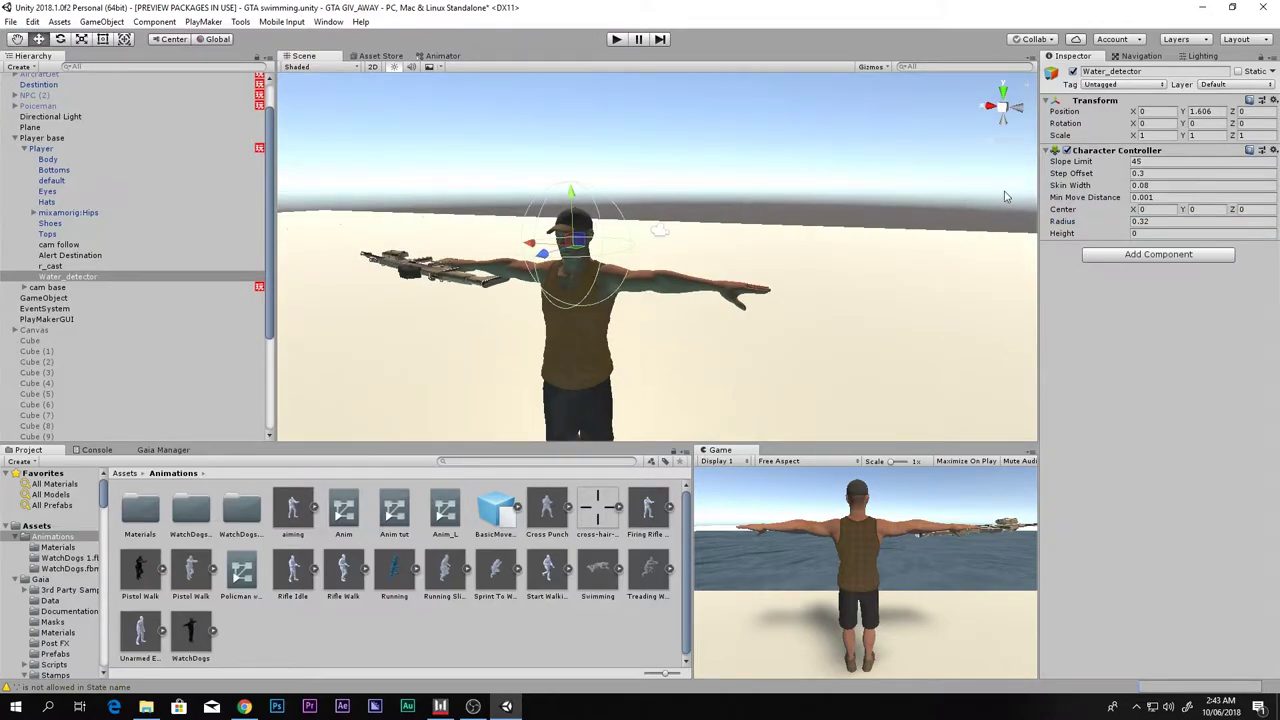
click(1066, 150)
Add a Box Collider component to Water_detector.
click(1152, 256)
text(b)
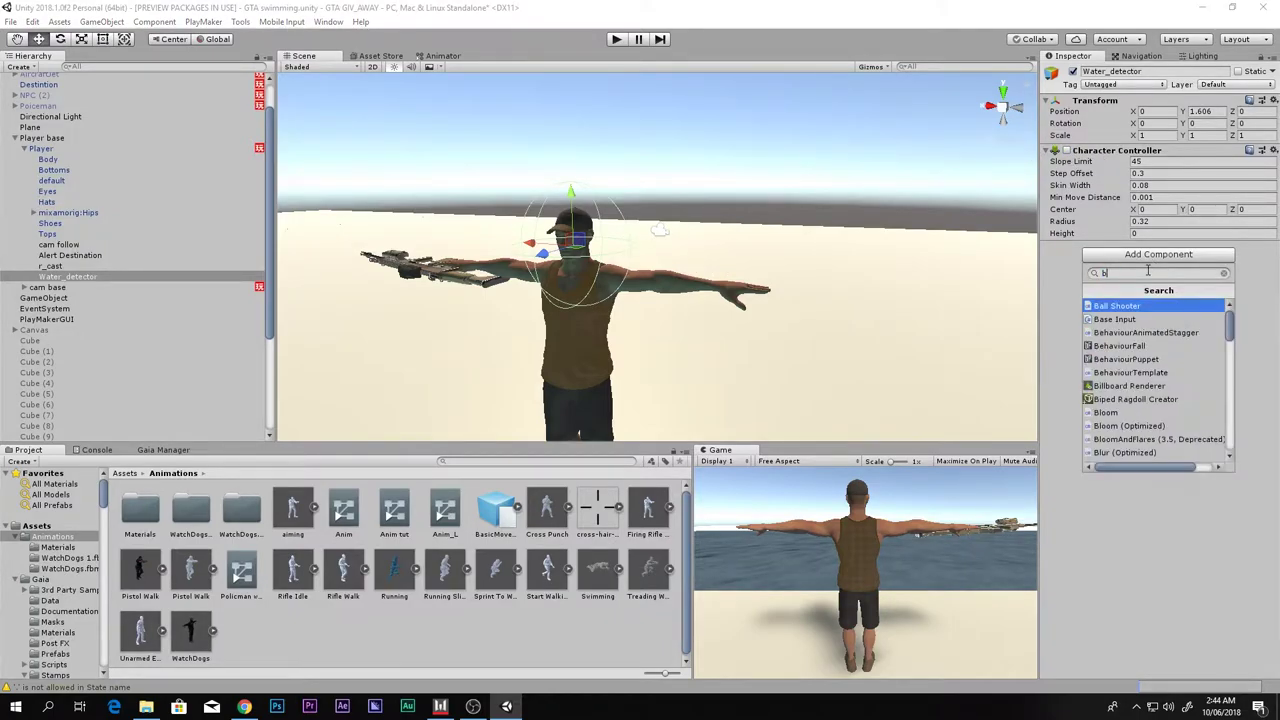
text(ox)
key(Return)
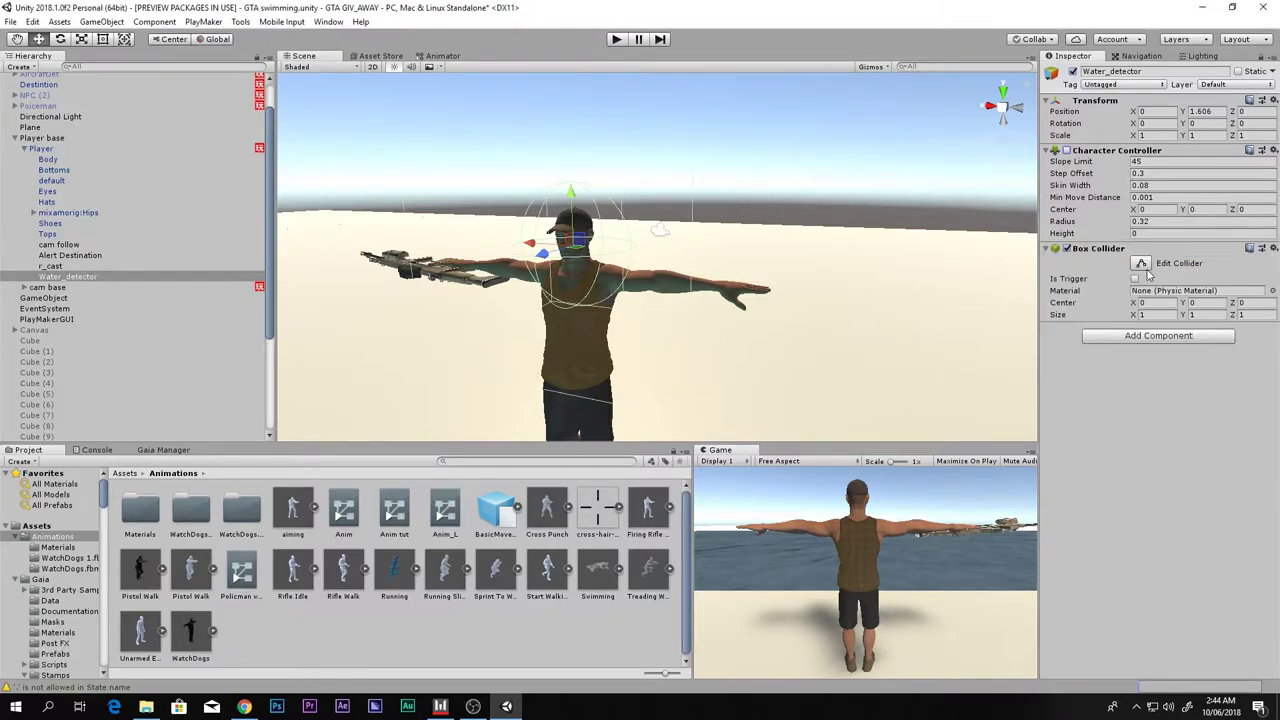
Remove the Character Controller component from Water_detector.
click(1050, 151)
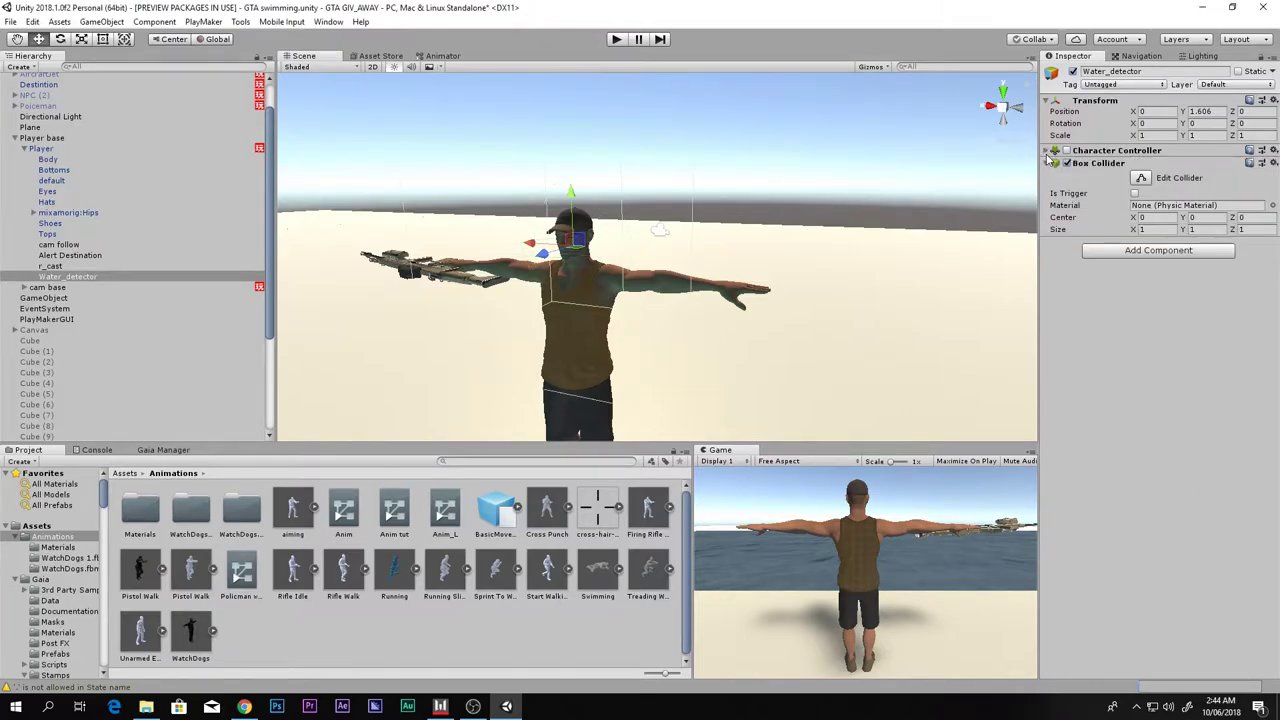
scroll(697, 246, down, 3)
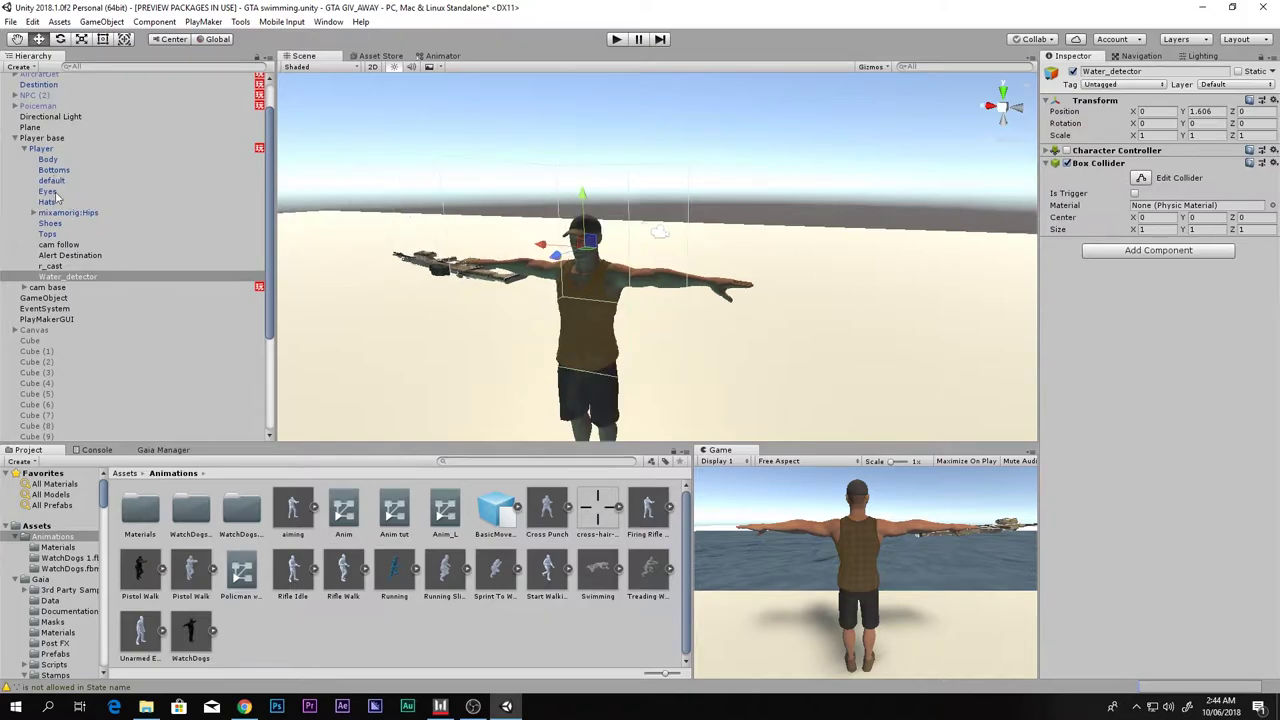
click(1266, 151)
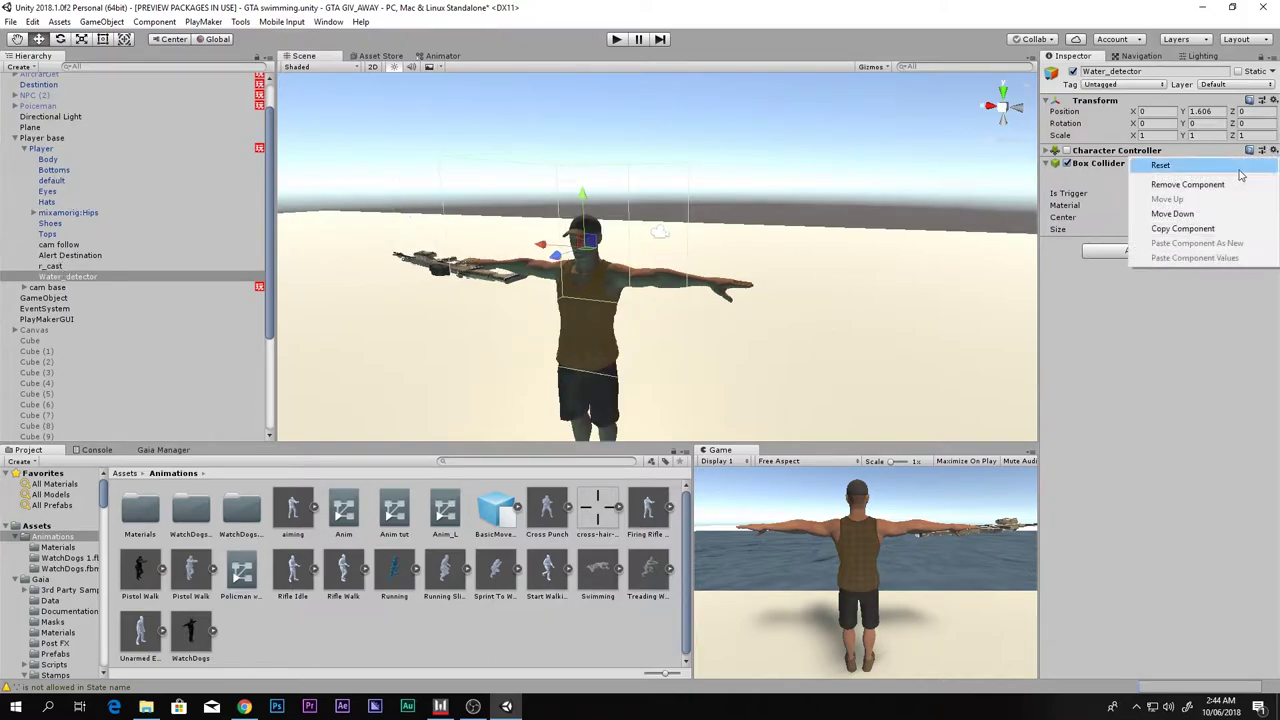
click(1145, 172)
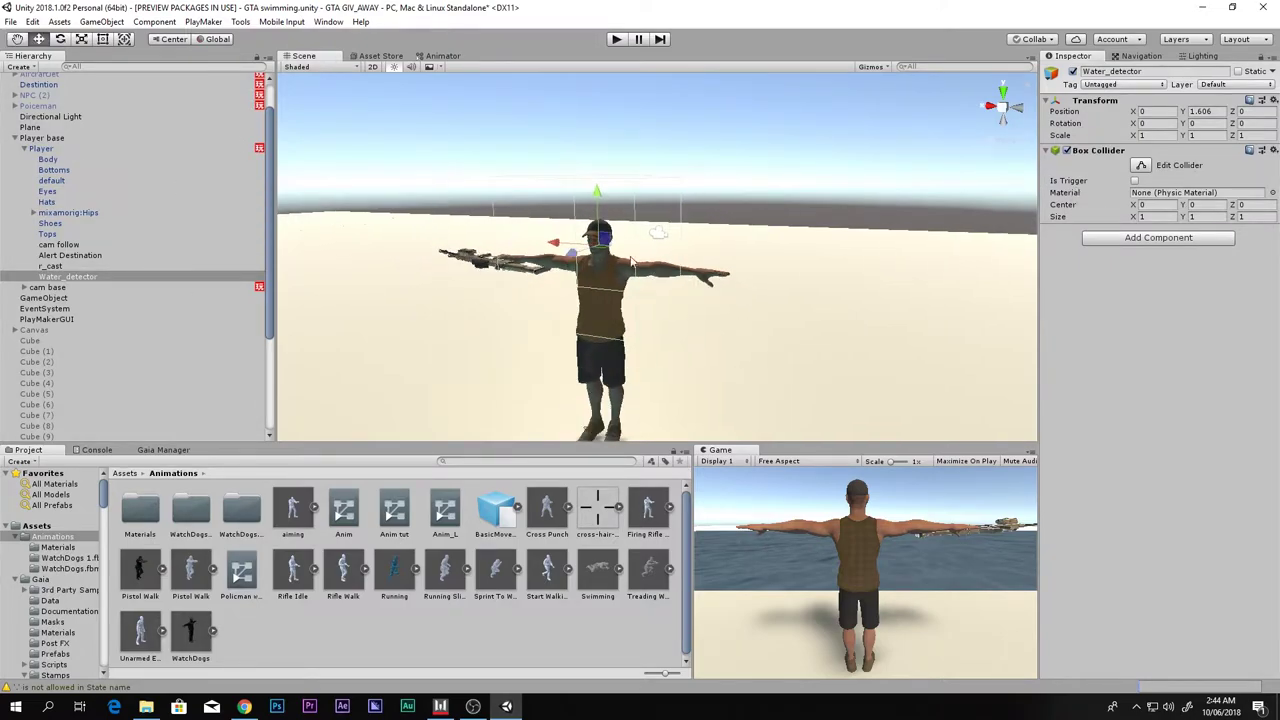
Raise Water_detector to about Y 1.7 and scale its box to about 0.66 in Y and 0.74 in Z around the Player's head.
click(1005, 93)
middle_drag(840, 227, 559, 139)
scroll(735, 170, up, 5)
scroll(800, 157, down, 5)
click(987, 107)
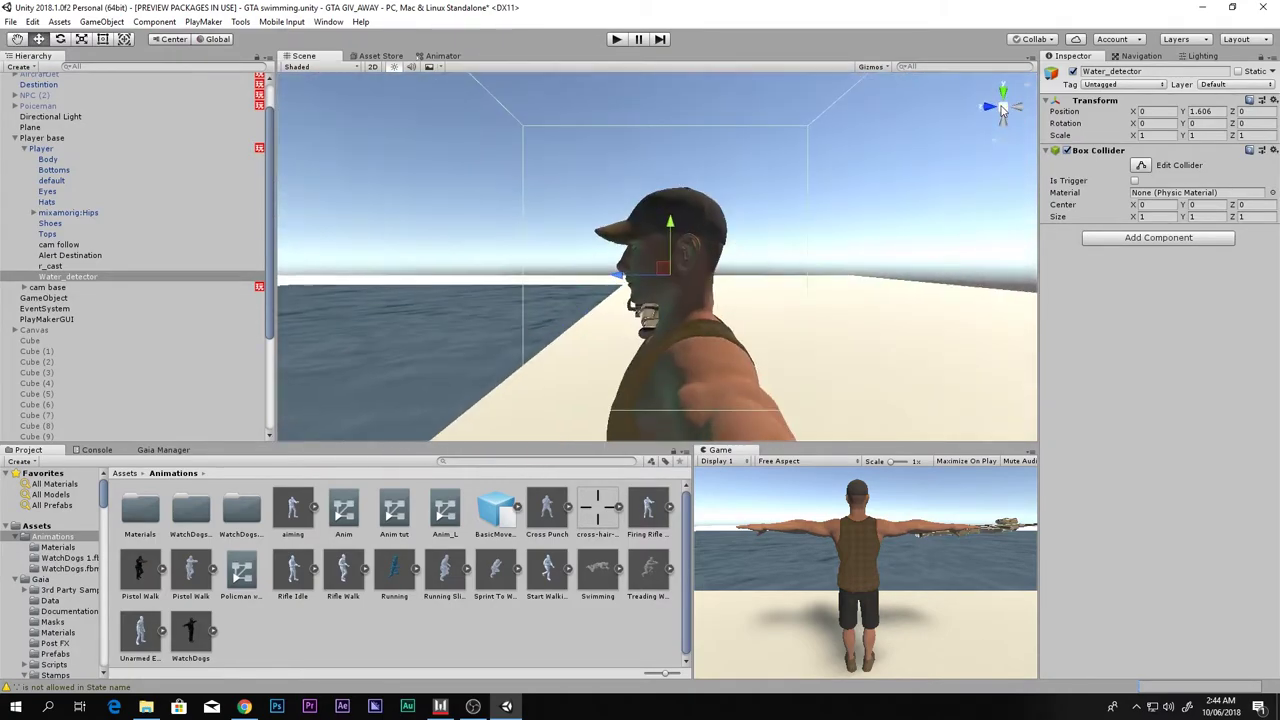
scroll(859, 201, down, 5)
middle_drag(731, 242, 710, 189)
key(r)
mouse_move(642, 165)
mouse_down()
mouse_move(643, 196)
mouse_move(643, 143)
mouse_up()
key(w)
key(e)
key(r)
key(w)
key(e)
key(r)
drag(601, 195, 834, 220)
Check the detector box from above and from the front, and play-test walking the Player into the pool.
middle_drag(834, 220, 656, 209)
click(1001, 106)
click(1003, 93)
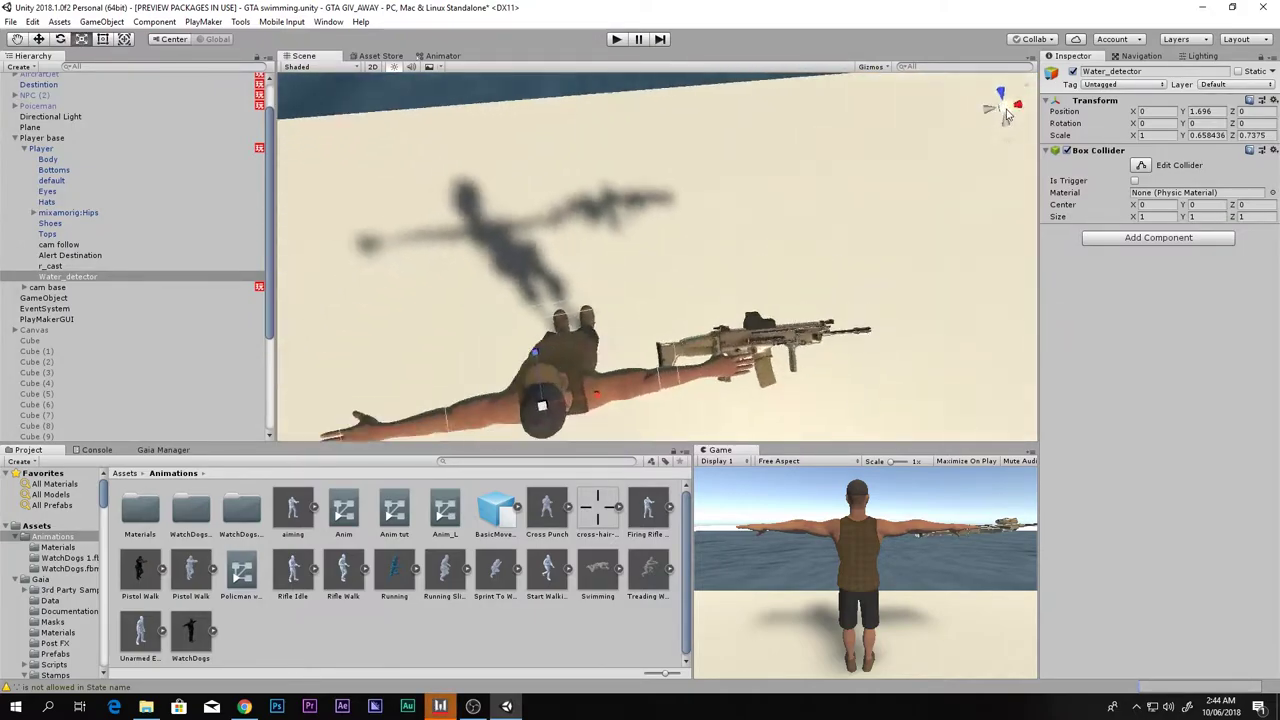
click(1003, 94)
click(1003, 106)
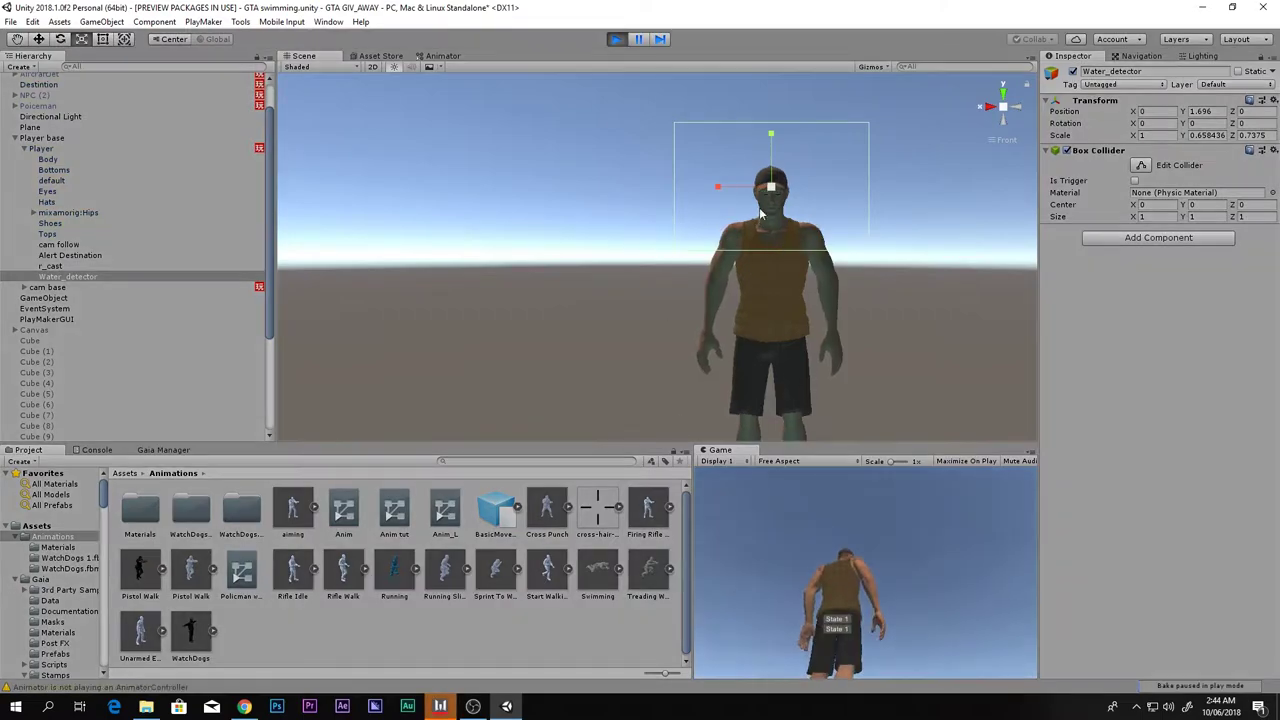
key(w)
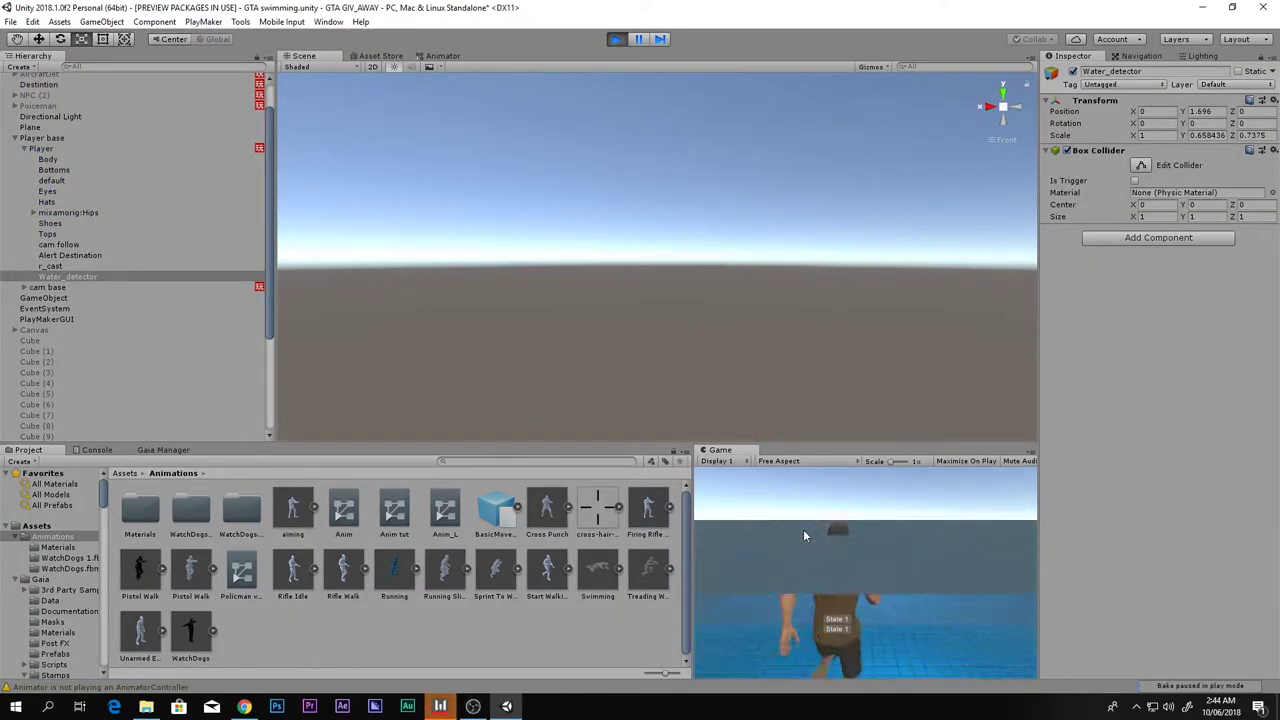
key(s)
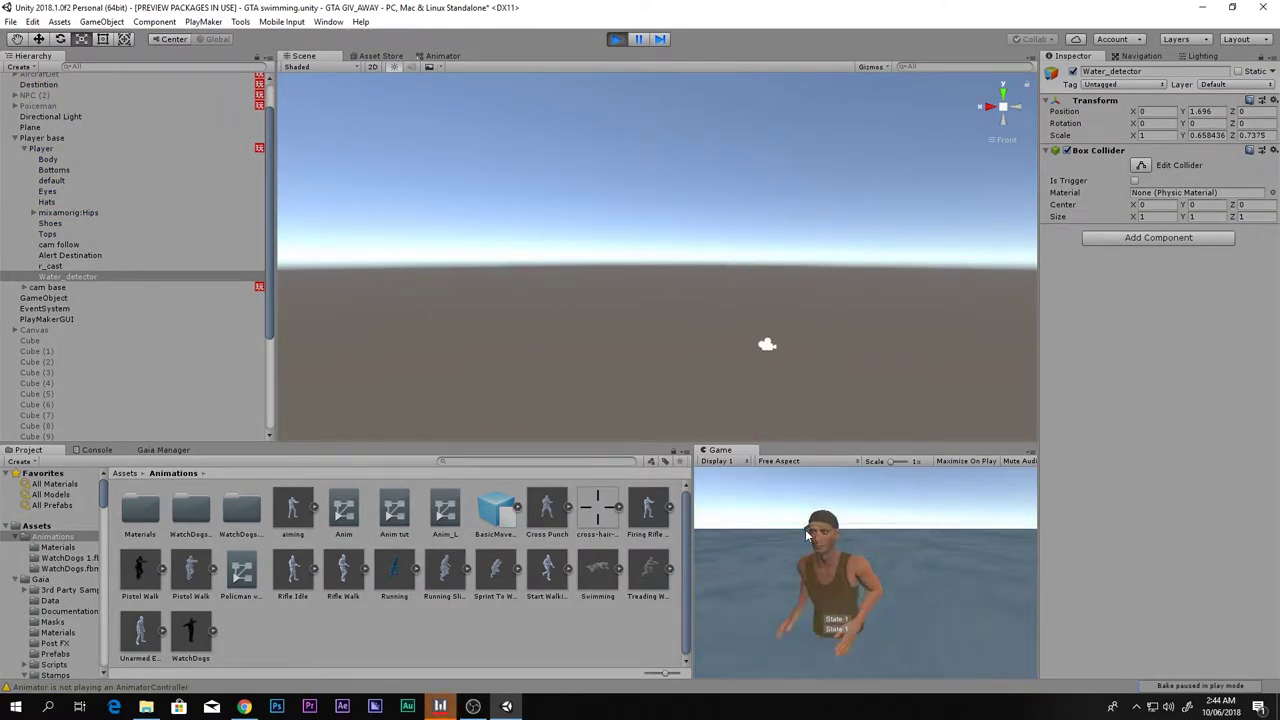
click(616, 39)
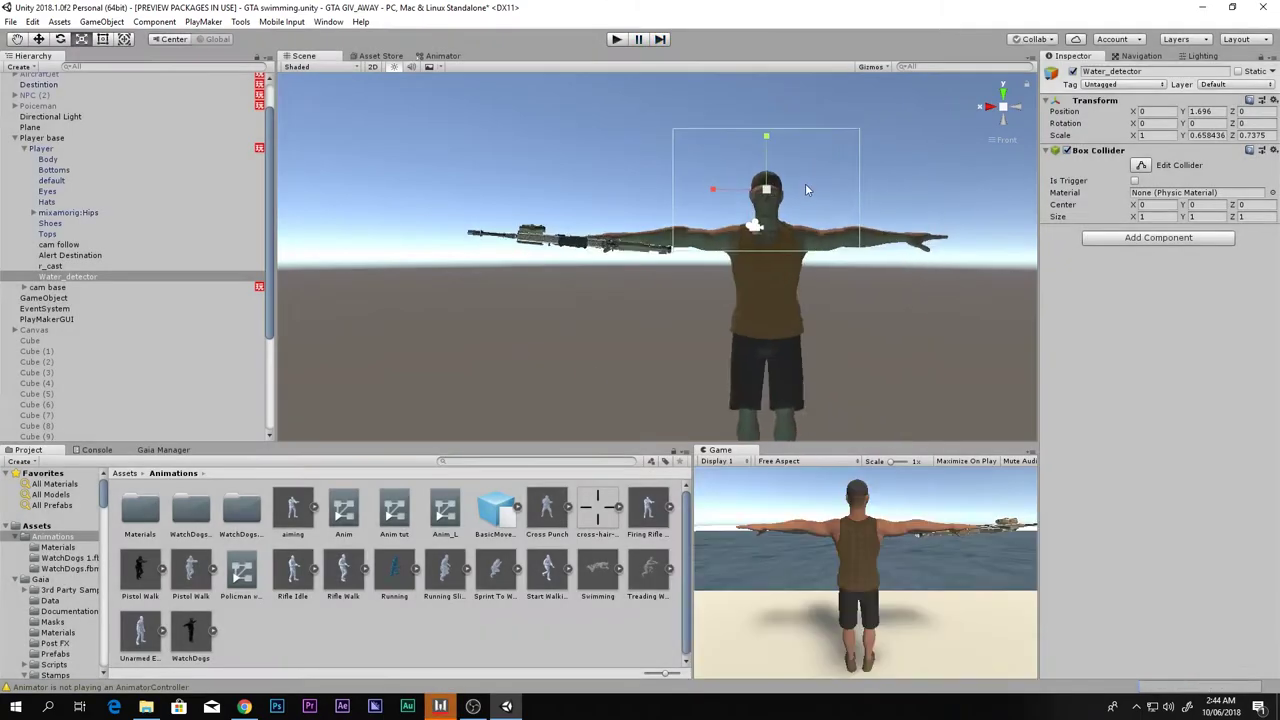
View the Player and the pool in profile from the right side of the scene.
click(984, 106)
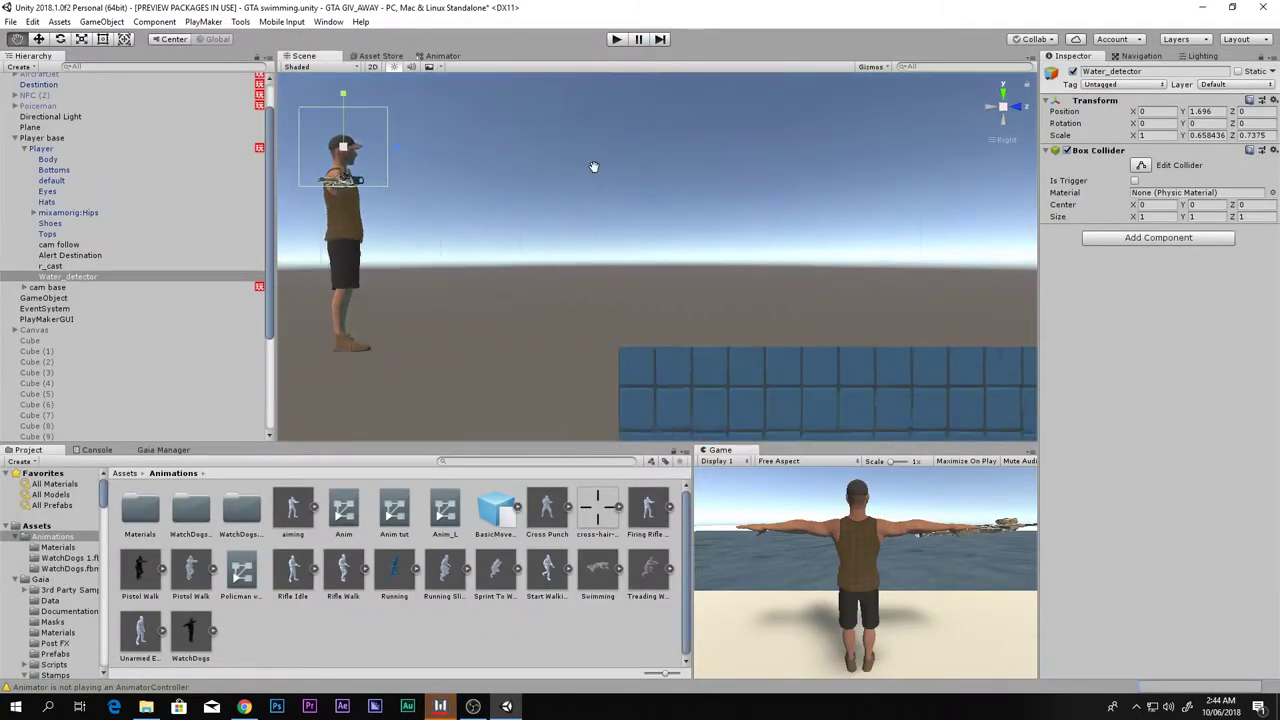
scroll(706, 193, down, 8)
middle_drag(760, 242, 586, 216)
scroll(590, 218, down, 7)
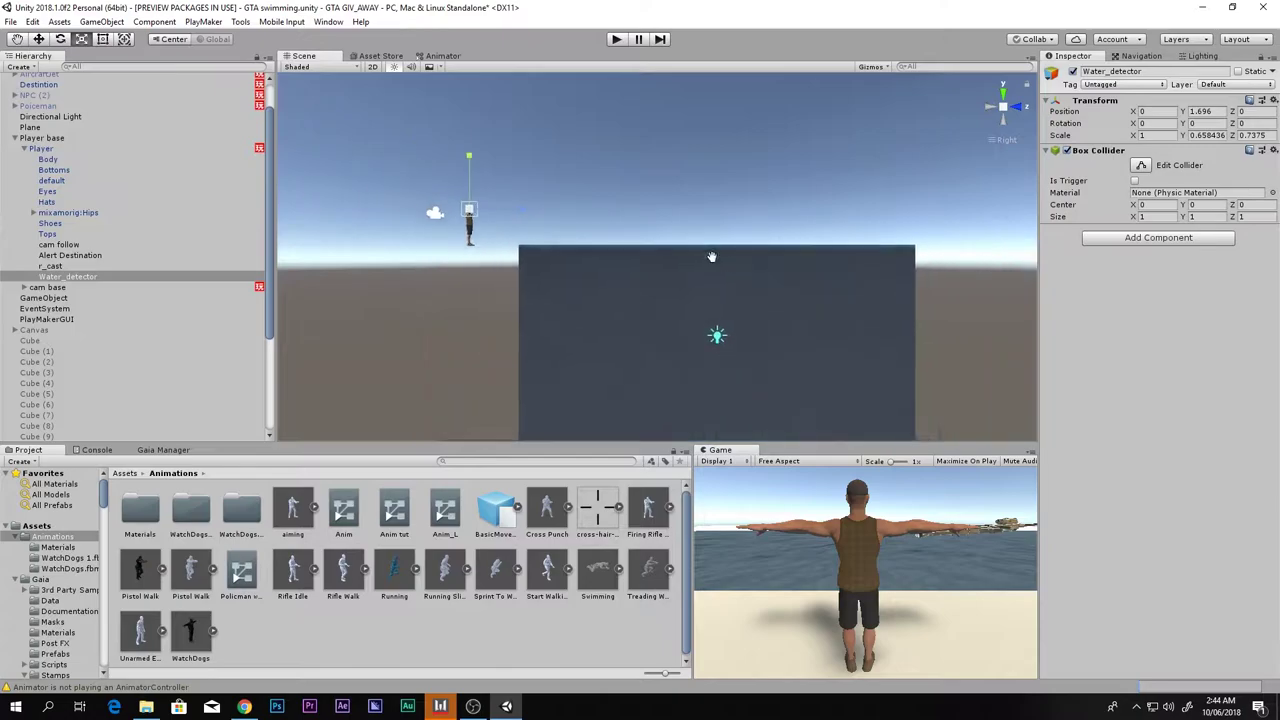
middle_drag(718, 257, 617, 222)
click(616, 224)
scroll(614, 255, up, 1)
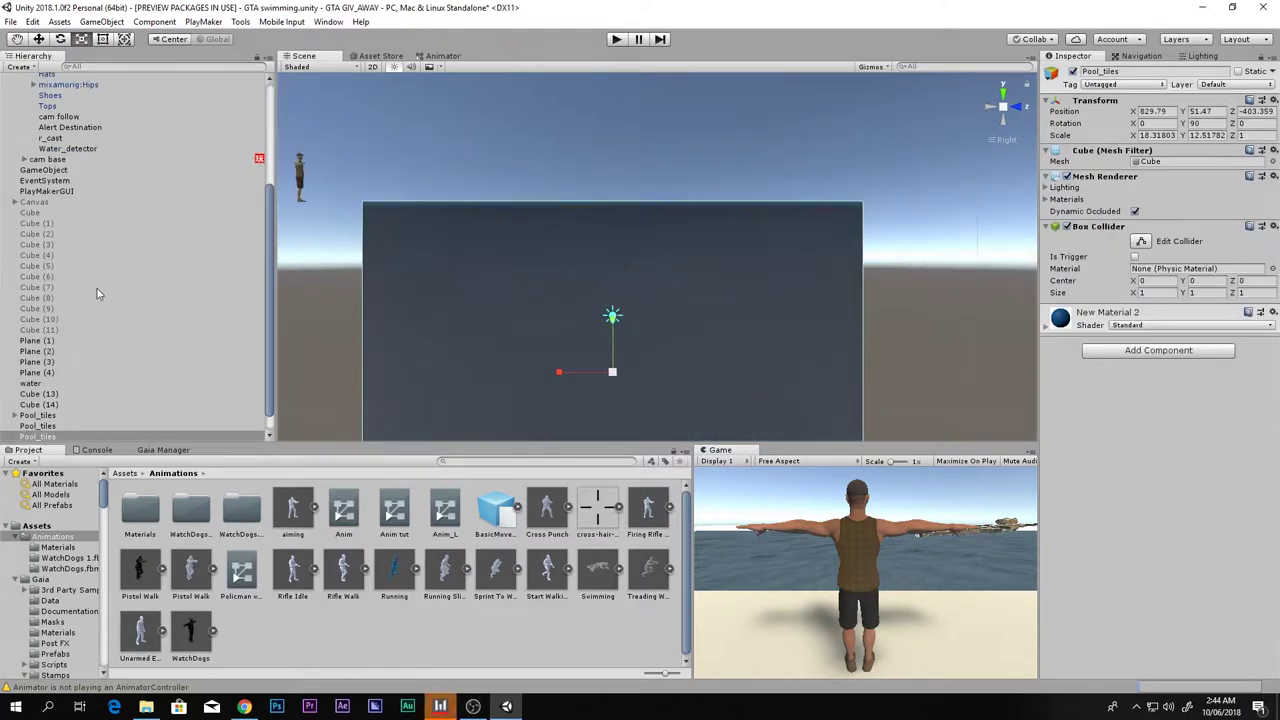
Examine how the sloped Cube (13) and Cube (14) colliders are placed along the pool's two long walls.
click(45, 212)
click(35, 383)
click(55, 396)
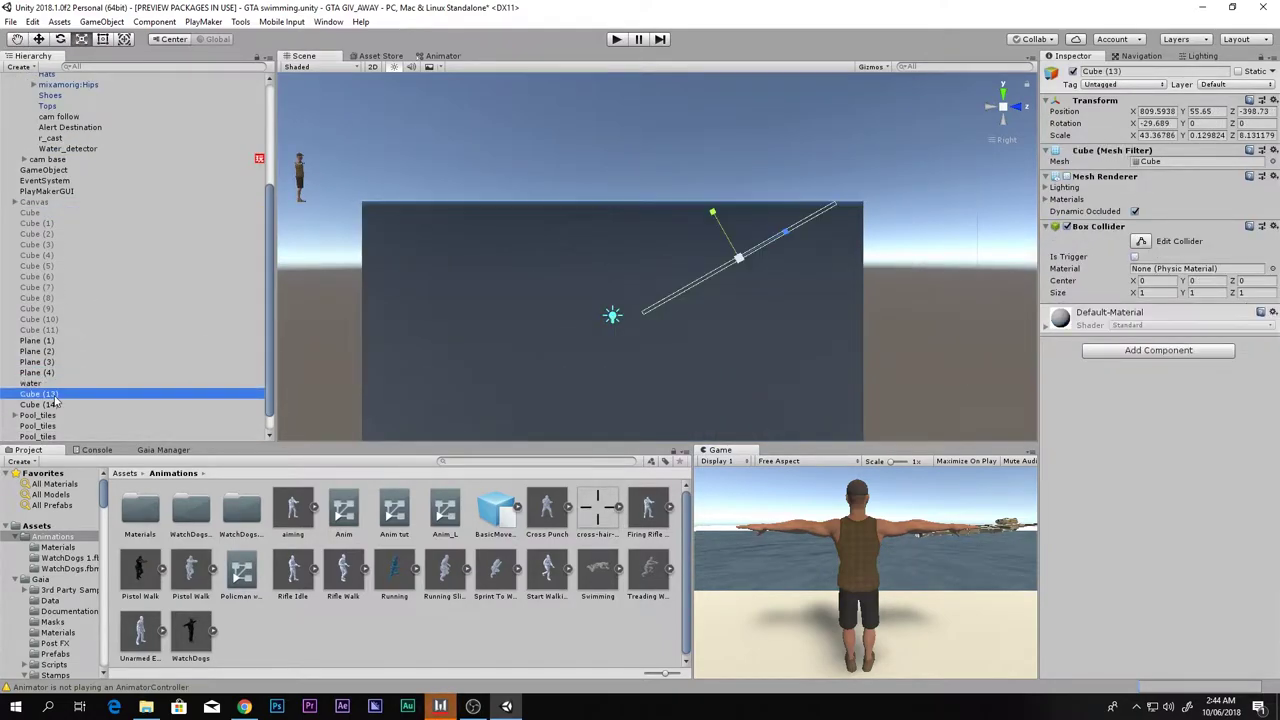
click(72, 404)
click(57, 394)
click(55, 404)
mouse_move(514, 313)
right_down()
mouse_move(449, 342)
mouse_move(505, 316)
right_up()
click(1004, 94)
middle_drag(1015, 375, 969, 311)
right_drag(969, 311, 702, 165)
middle_drag(702, 165, 717, 202)
right_drag(717, 202, 726, 171)
middle_drag(748, 244, 761, 184)
scroll(752, 208, down, 3)
right_drag(746, 223, 763, 186)
middle_drag(768, 240, 731, 241)
scroll(755, 221, up, 2)
alt+drag(618, 248, 556, 228)
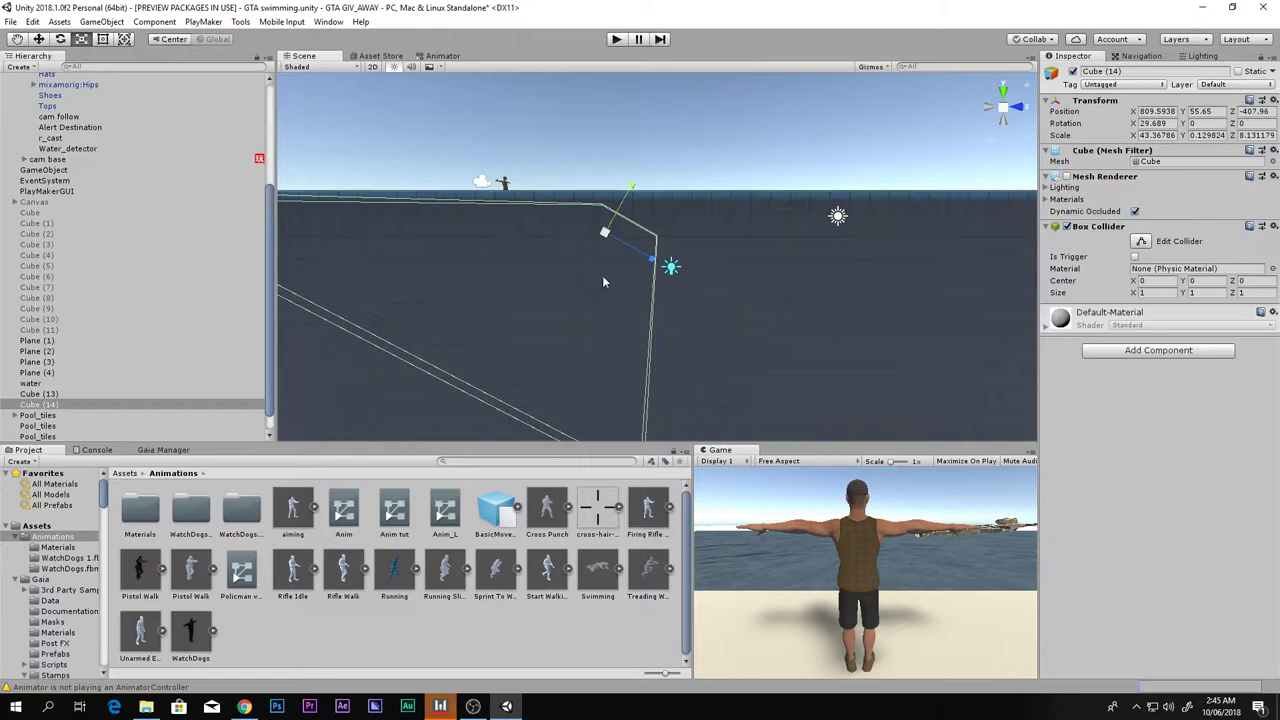
Enable the Mesh Renderer on Cube (13) and Cube (14) to display both ramps inside the pool.
double_click(38, 394)
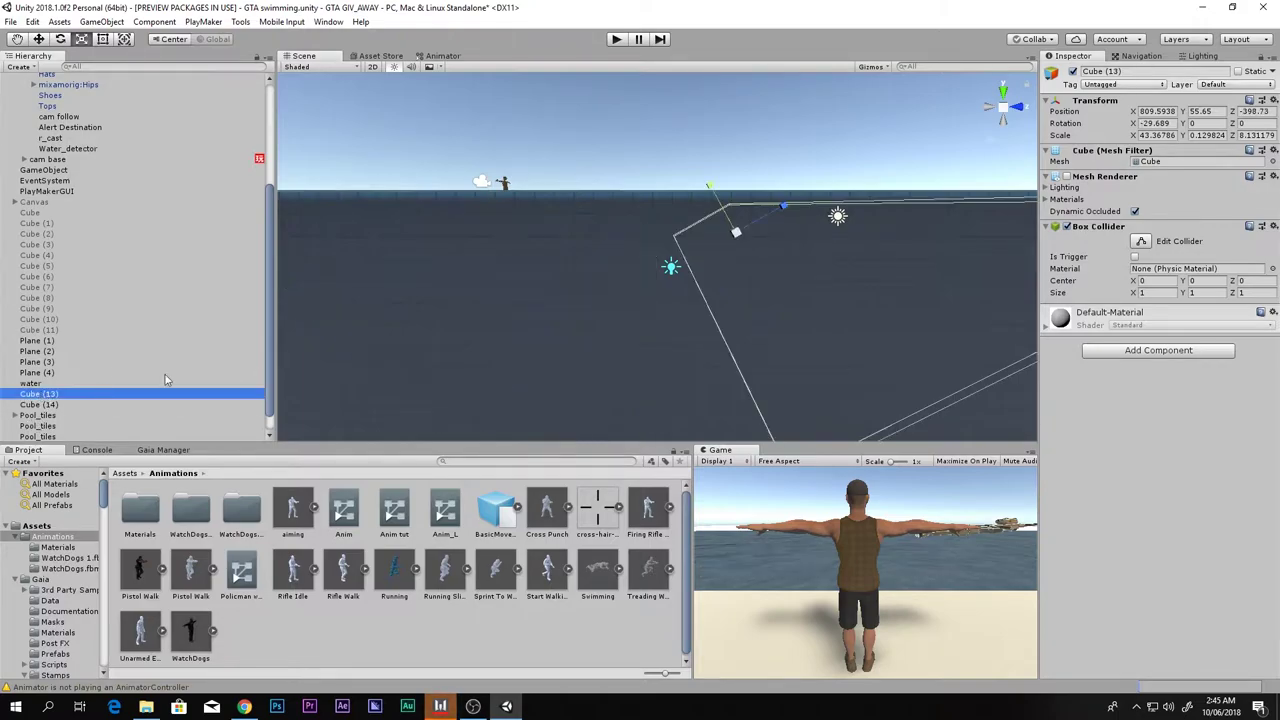
middle_drag(791, 244, 809, 219)
alt+drag(808, 219, 1129, 185)
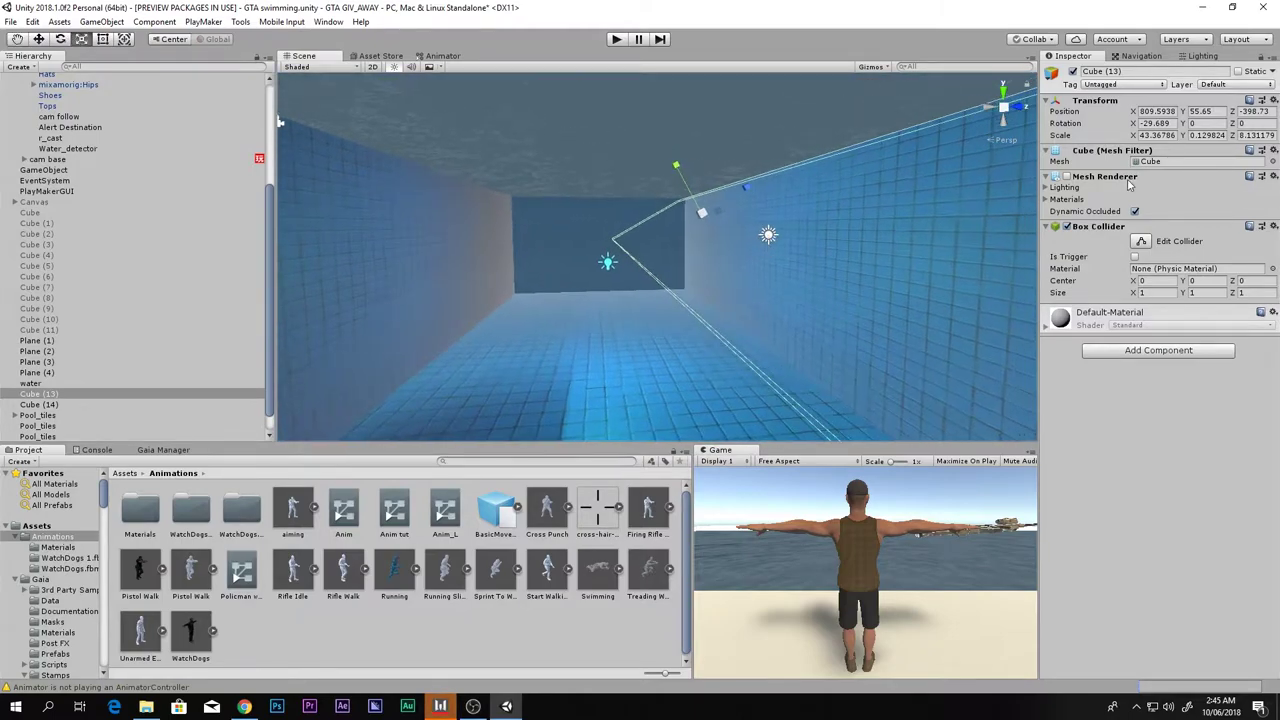
click(1066, 176)
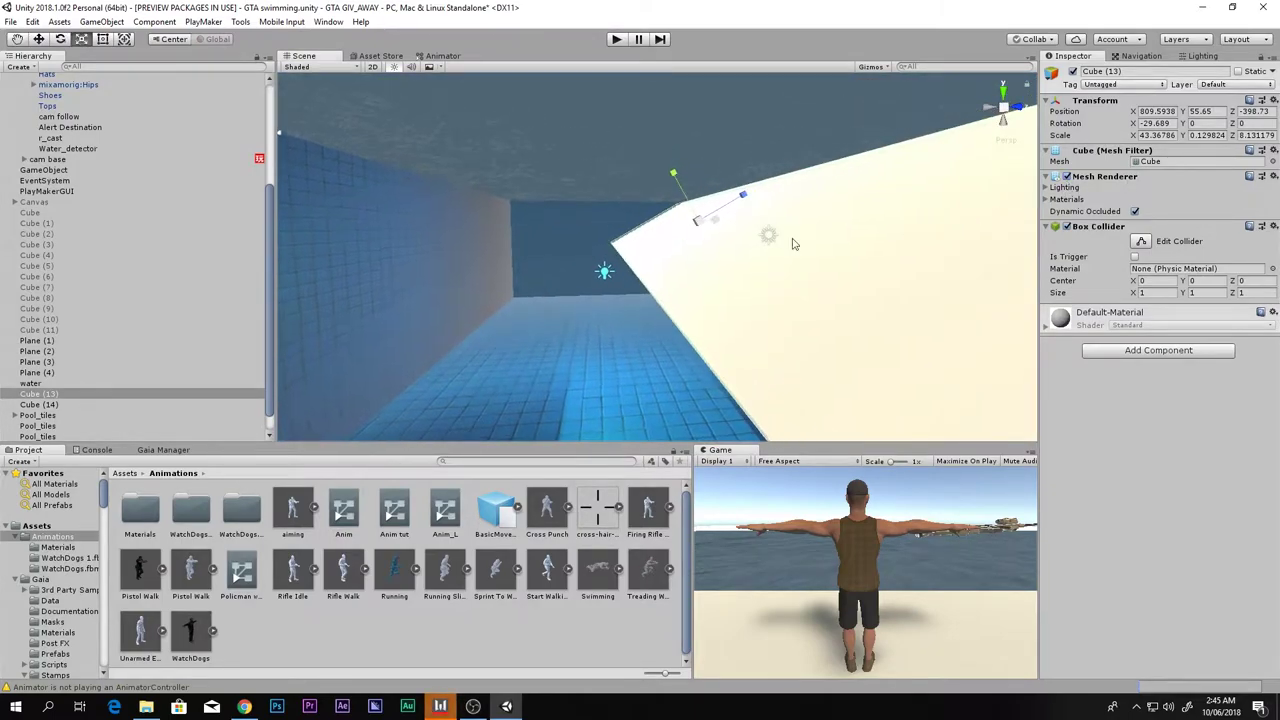
click(67, 404)
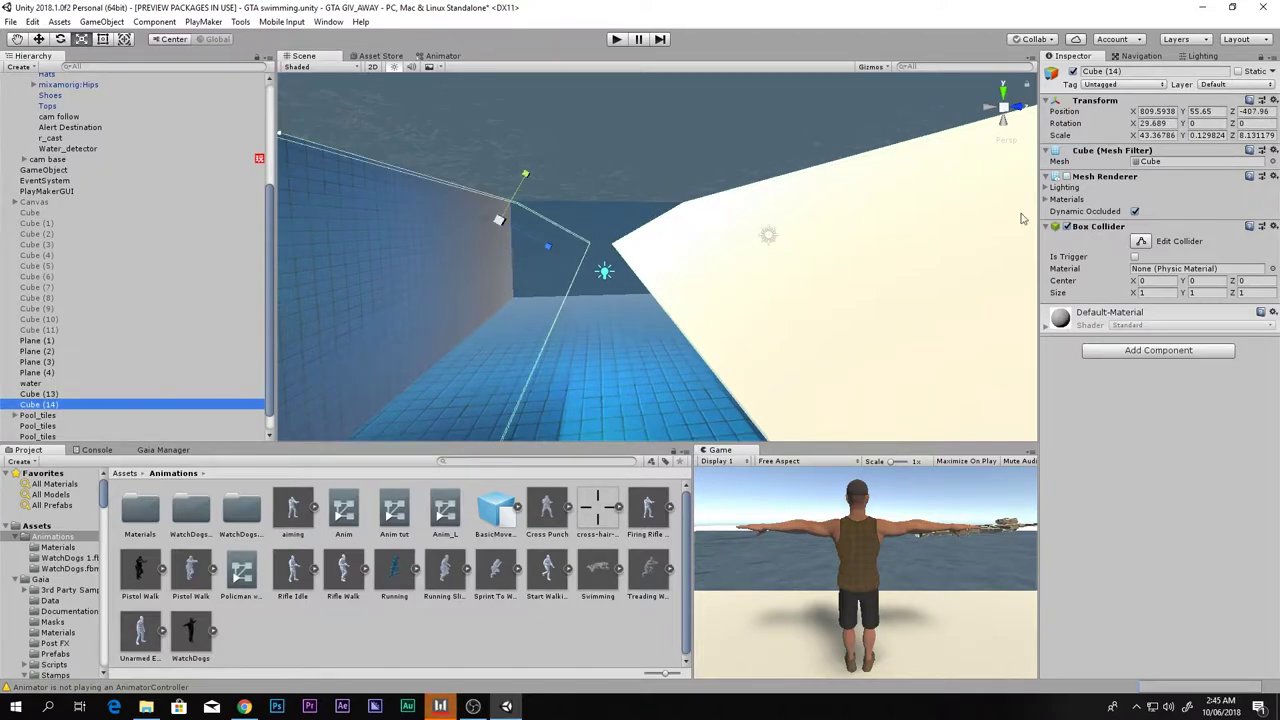
click(1066, 177)
middle_drag(700, 253, 729, 289)
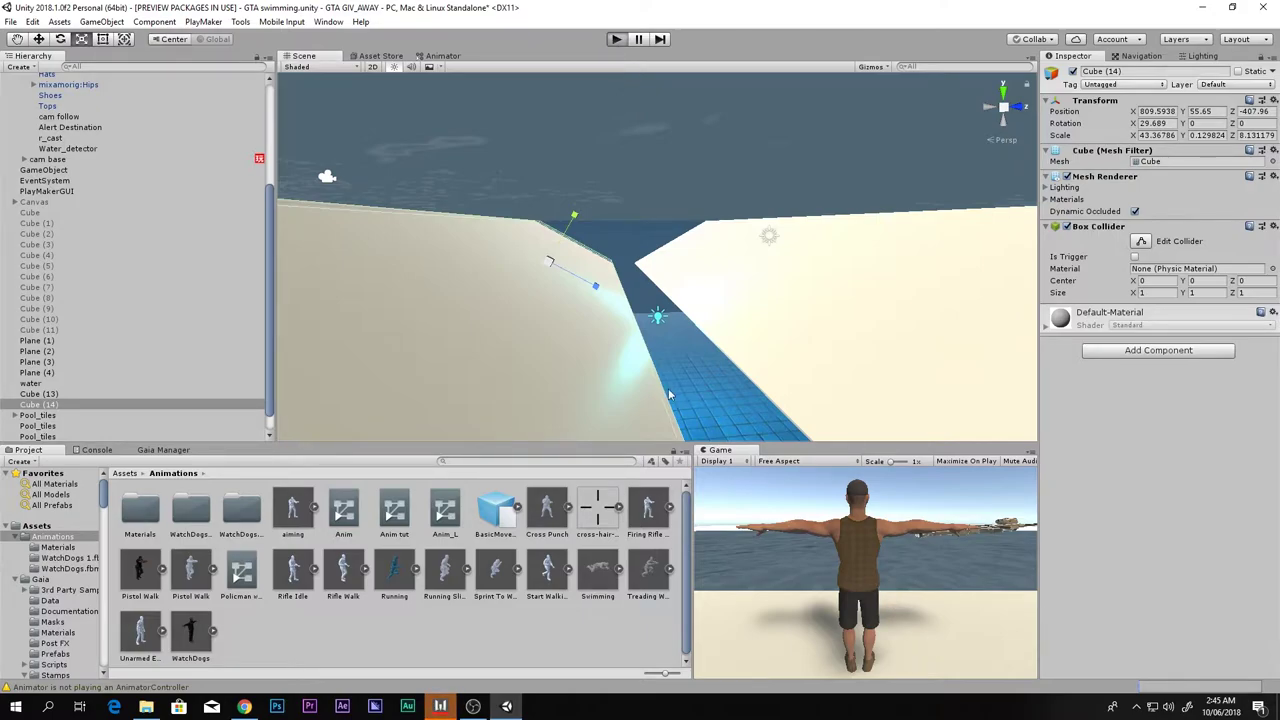
Play-test the scene by running the Player into the pool between the two sloped cubes.
key(ctrl+p)
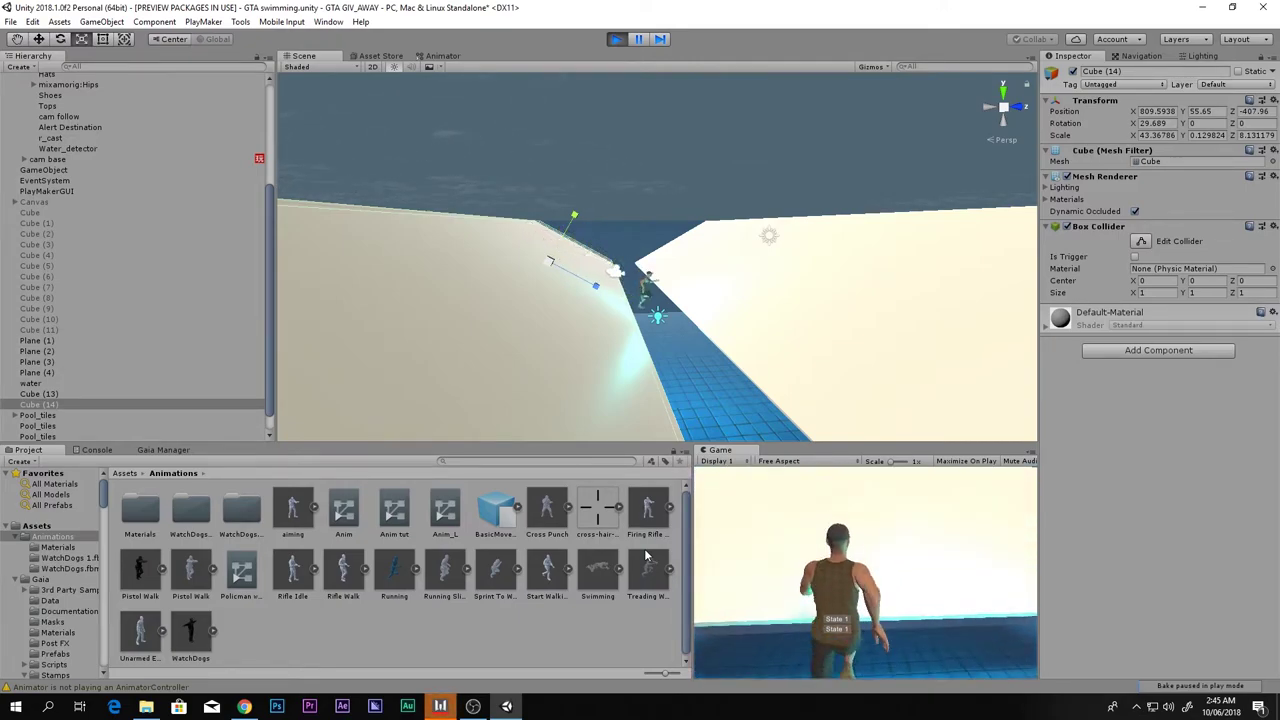
middle_drag(645, 334, 583, 334)
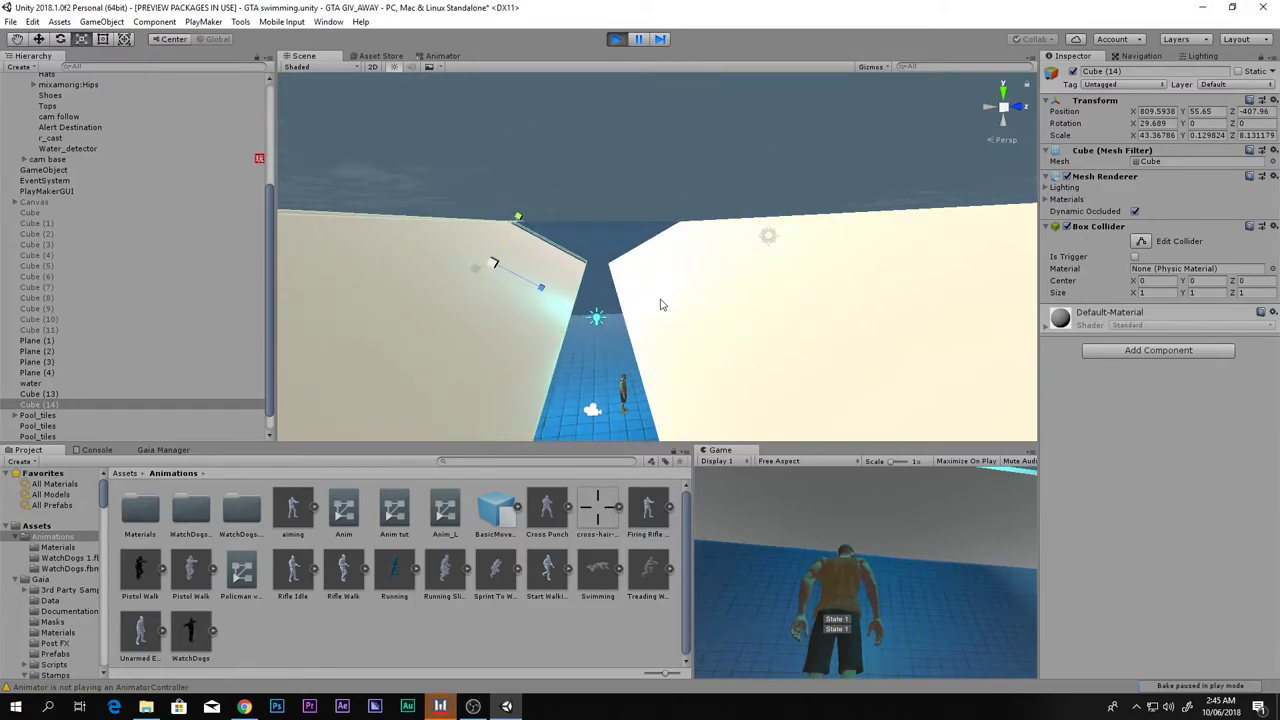
scroll(88, 146, up, 5)
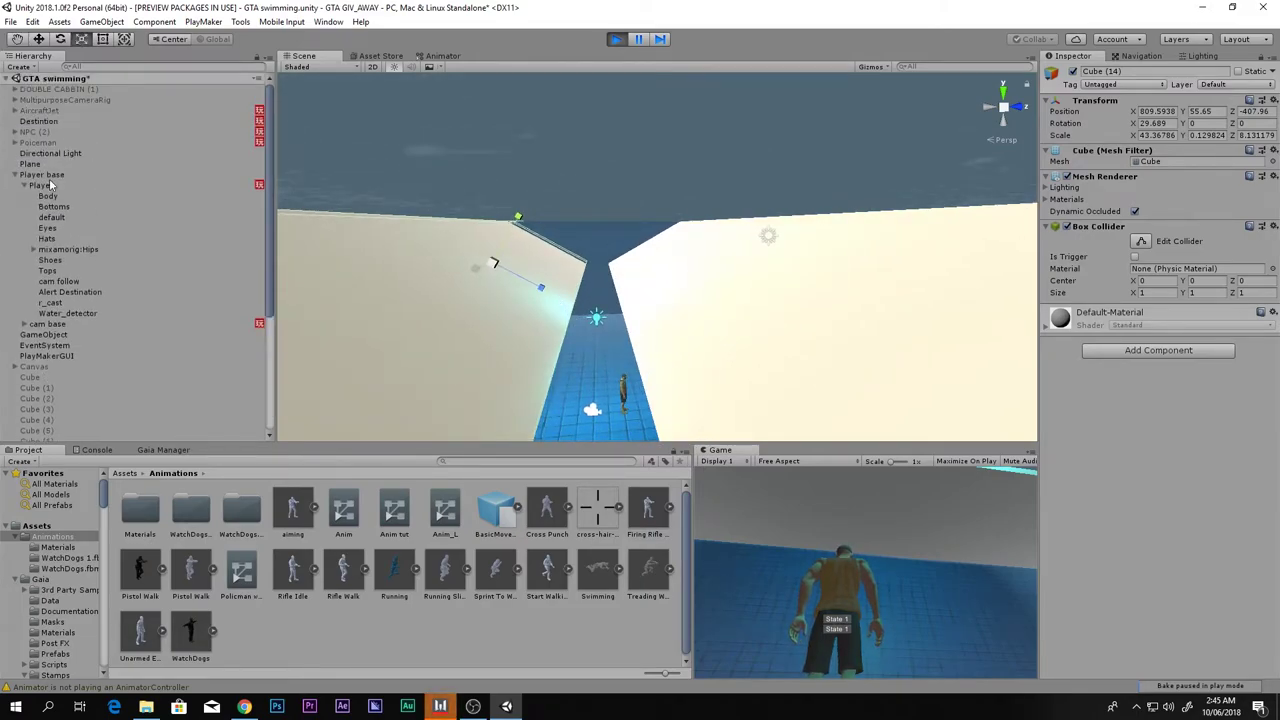
Move Player base out of the pool during play mode, then walk the Player at the poolside and end the test.
click(50, 186)
click(41, 174)
drag(620, 300, 651, 229)
drag(634, 340, 650, 70)
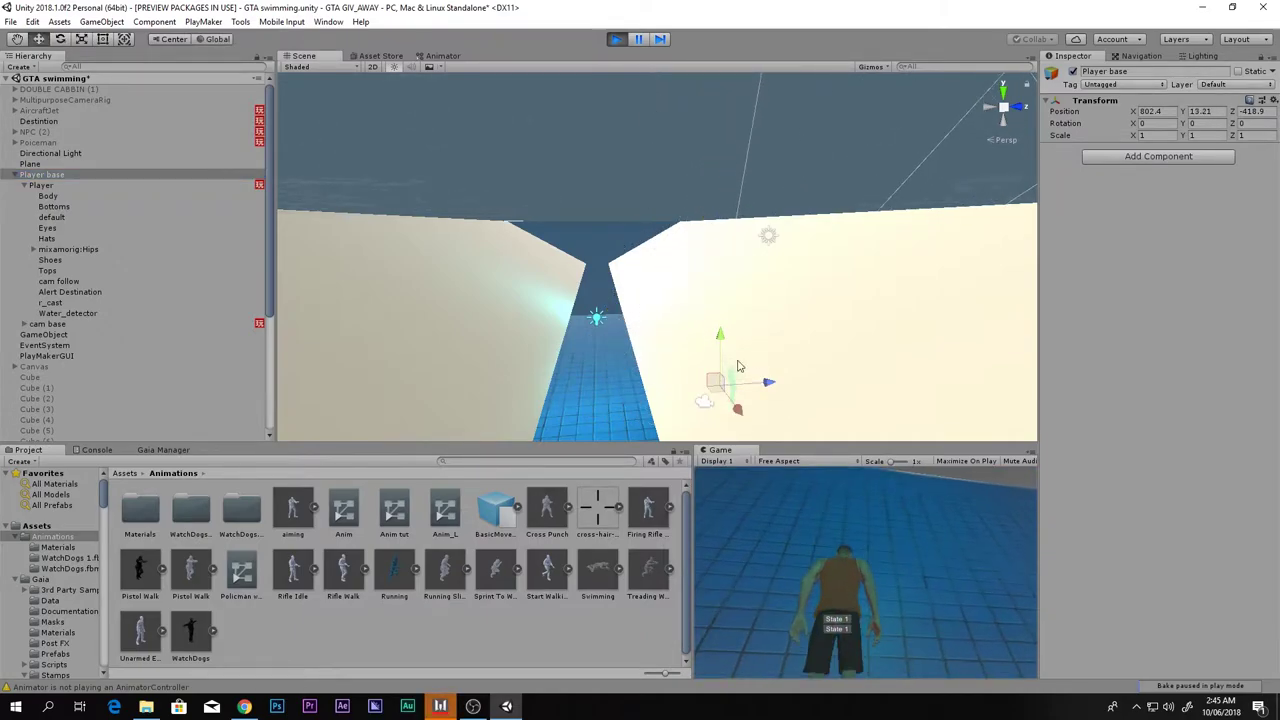
drag(766, 386, 625, 408)
drag(571, 367, 717, 273)
click(762, 651)
key(w)
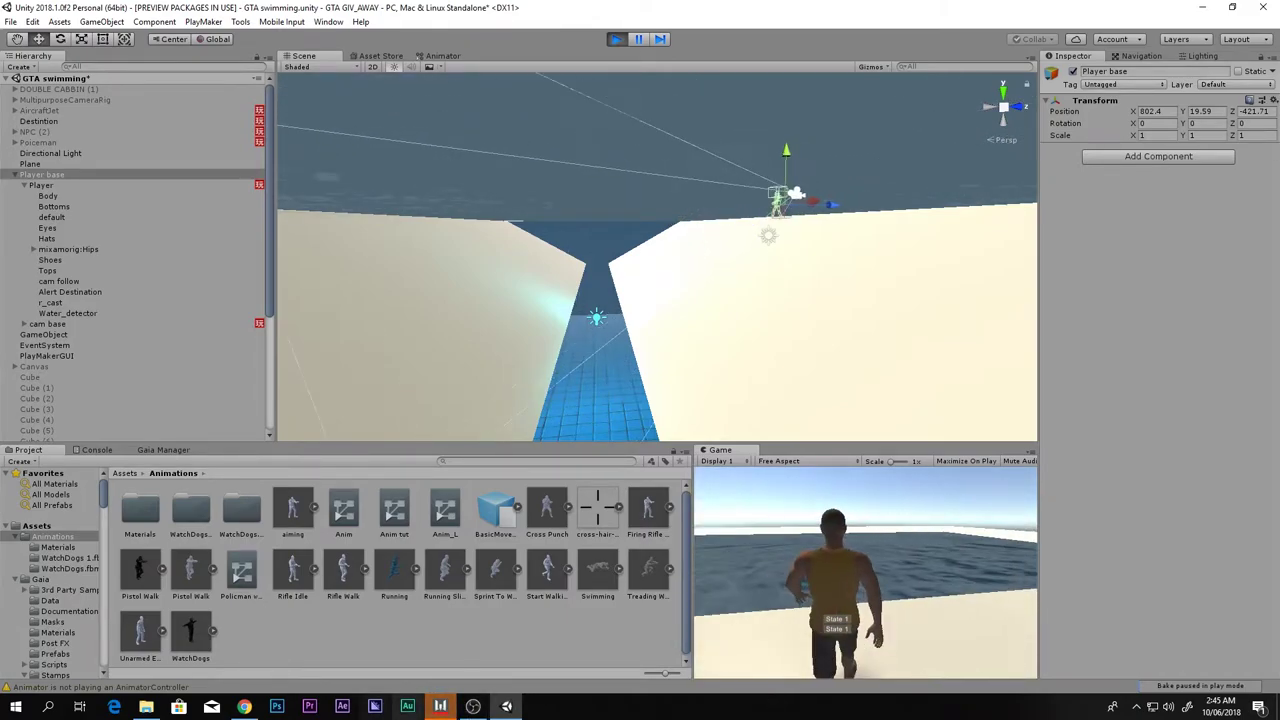
key(ctrl+p)
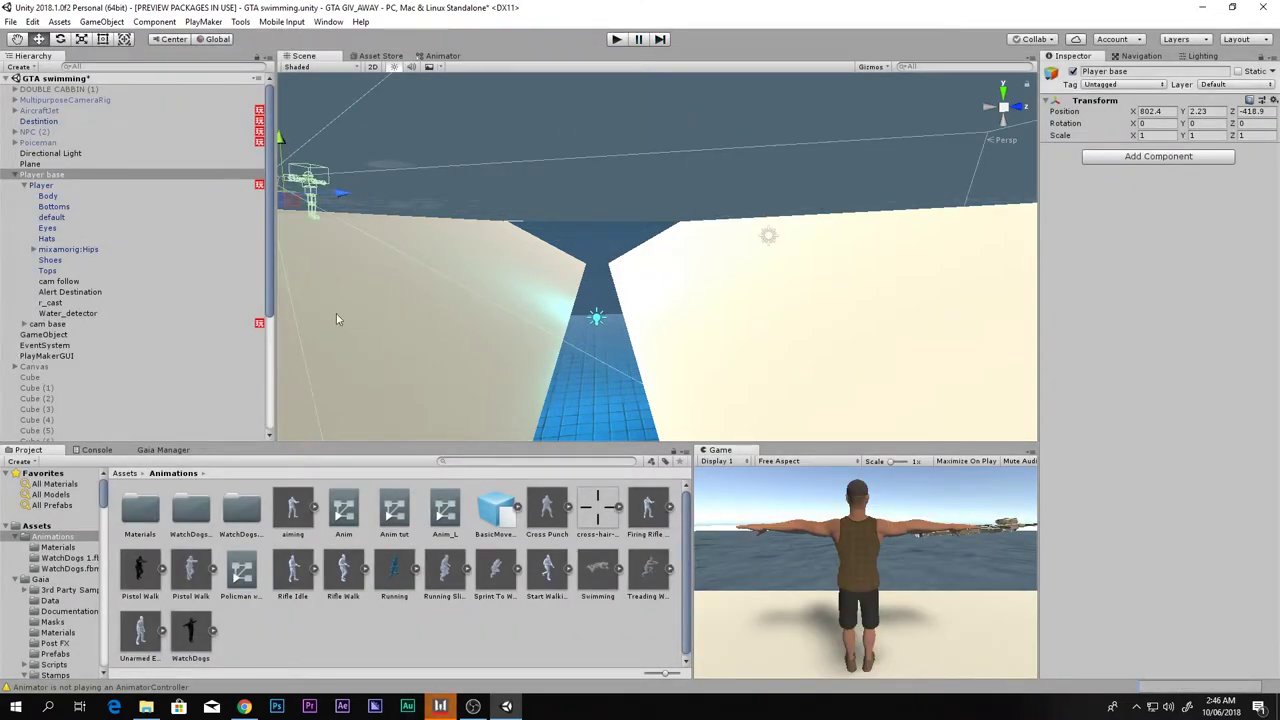
Disable the Mesh Renderer on both Cube (13) and Cube (14), keeping their Box Colliders active.
click(540, 356)
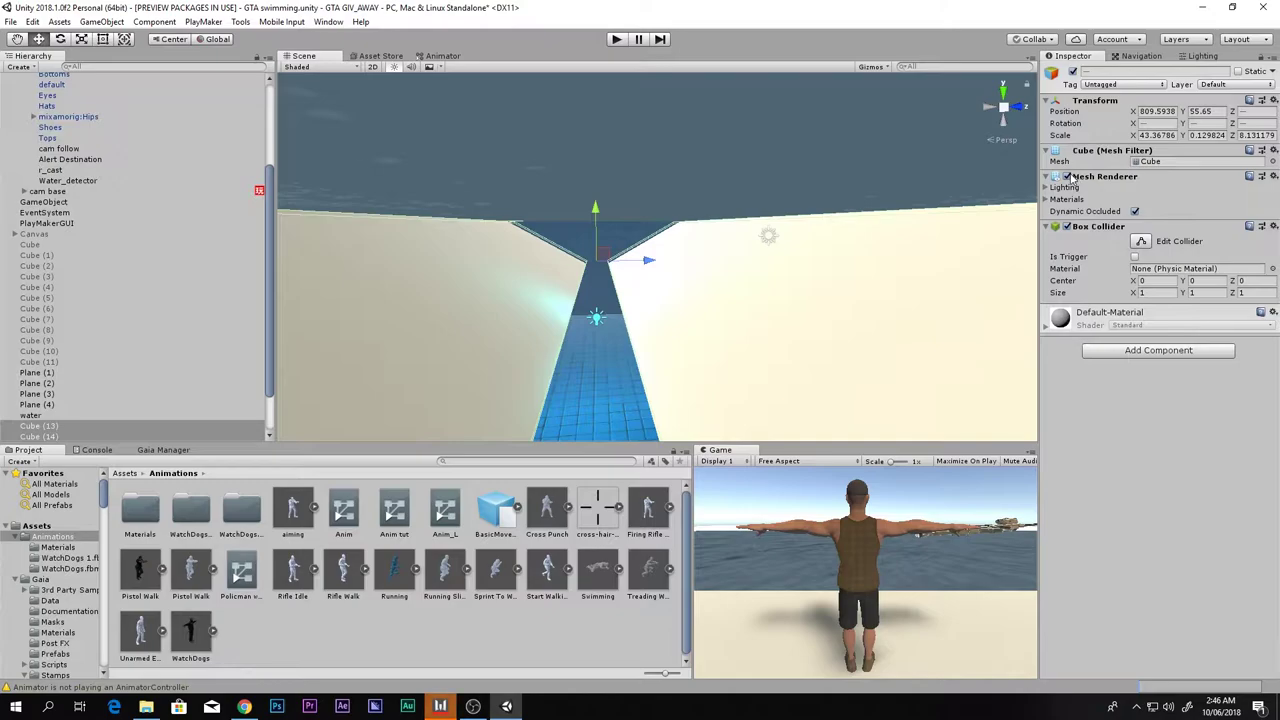
click(1066, 176)
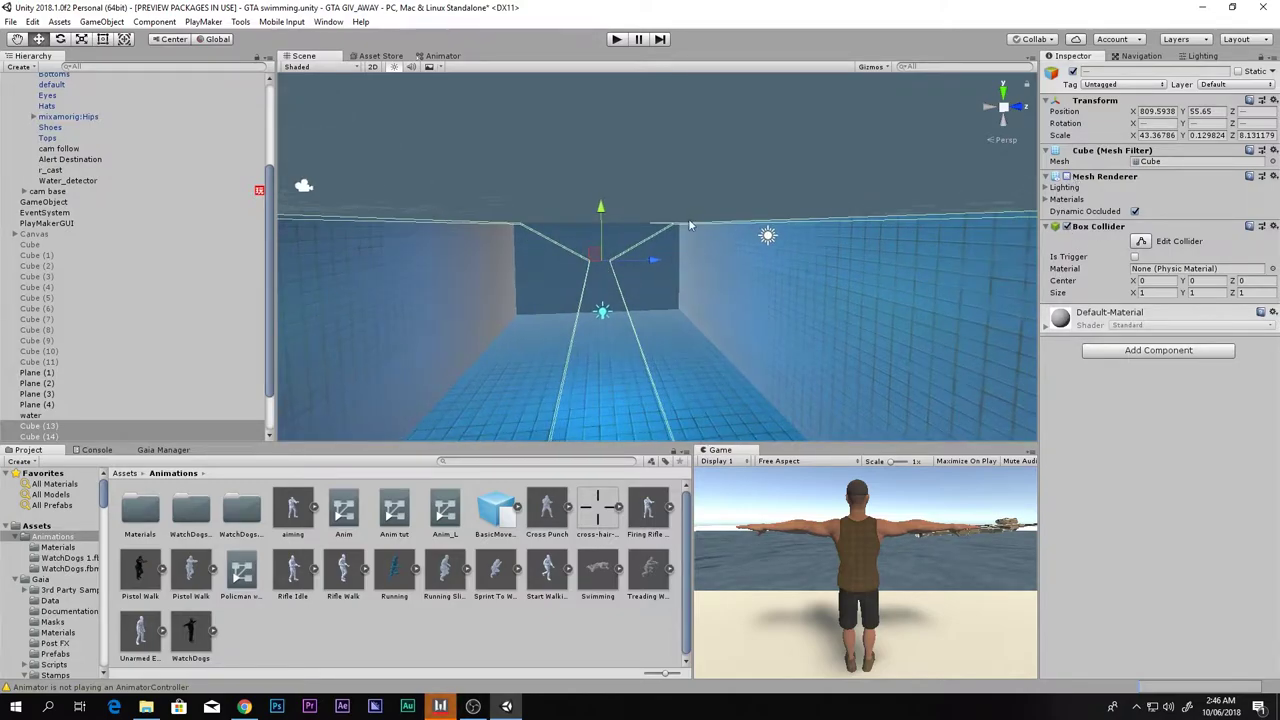
middle_drag(710, 225, 700, 320)
right_drag(700, 320, 626, 352)
alt+drag(626, 352, 637, 364)
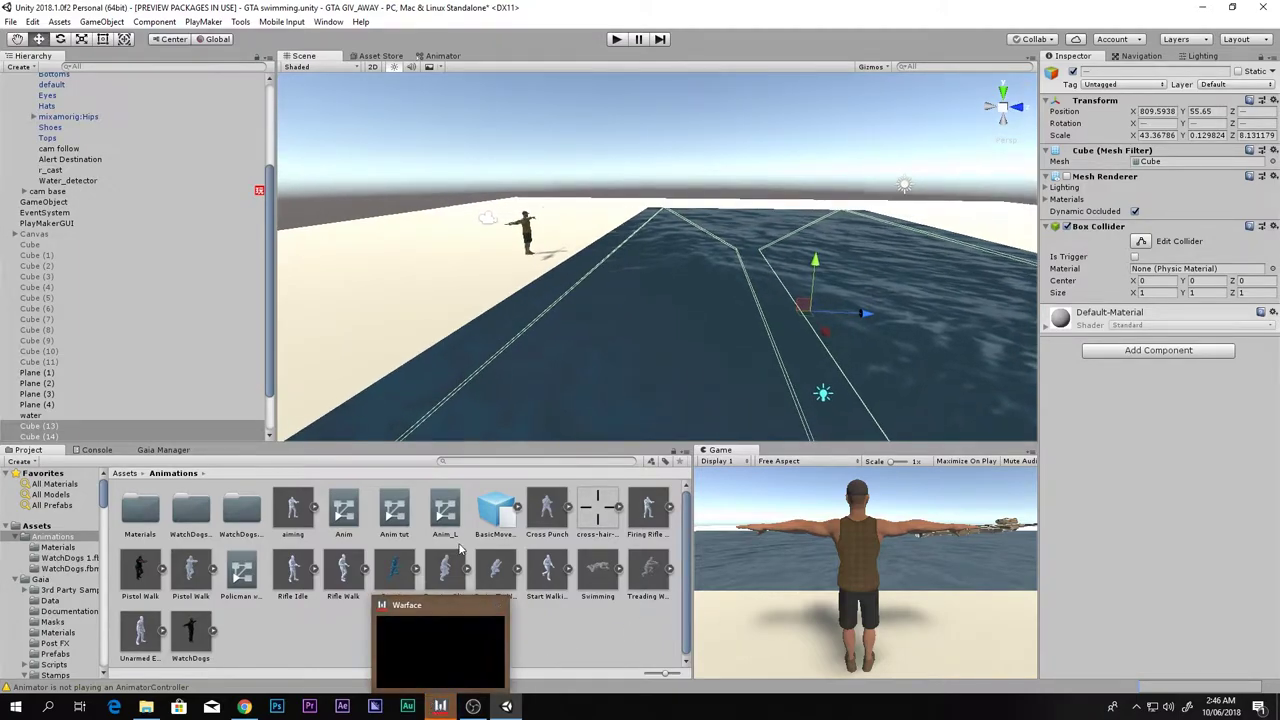
Switch to Task Manager, end the Game (32 bit) process and close Task Manager.
right_click(627, 706)
click(672, 642)
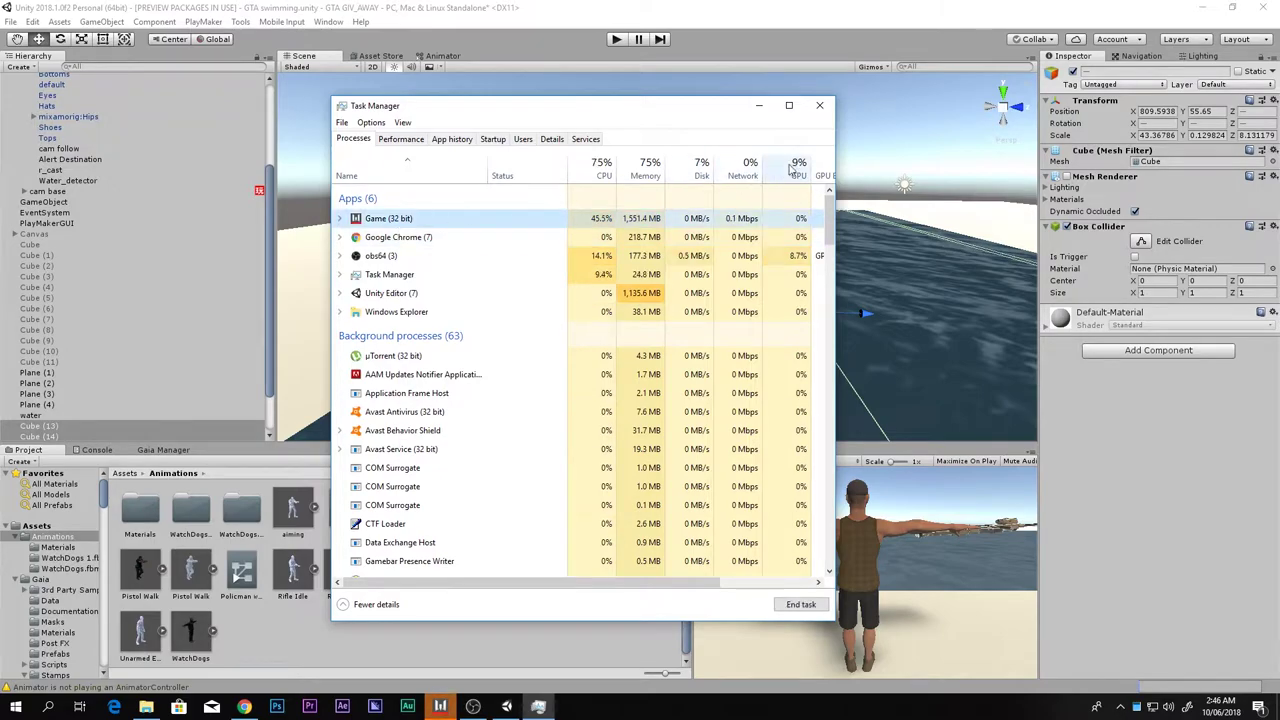
click(819, 105)
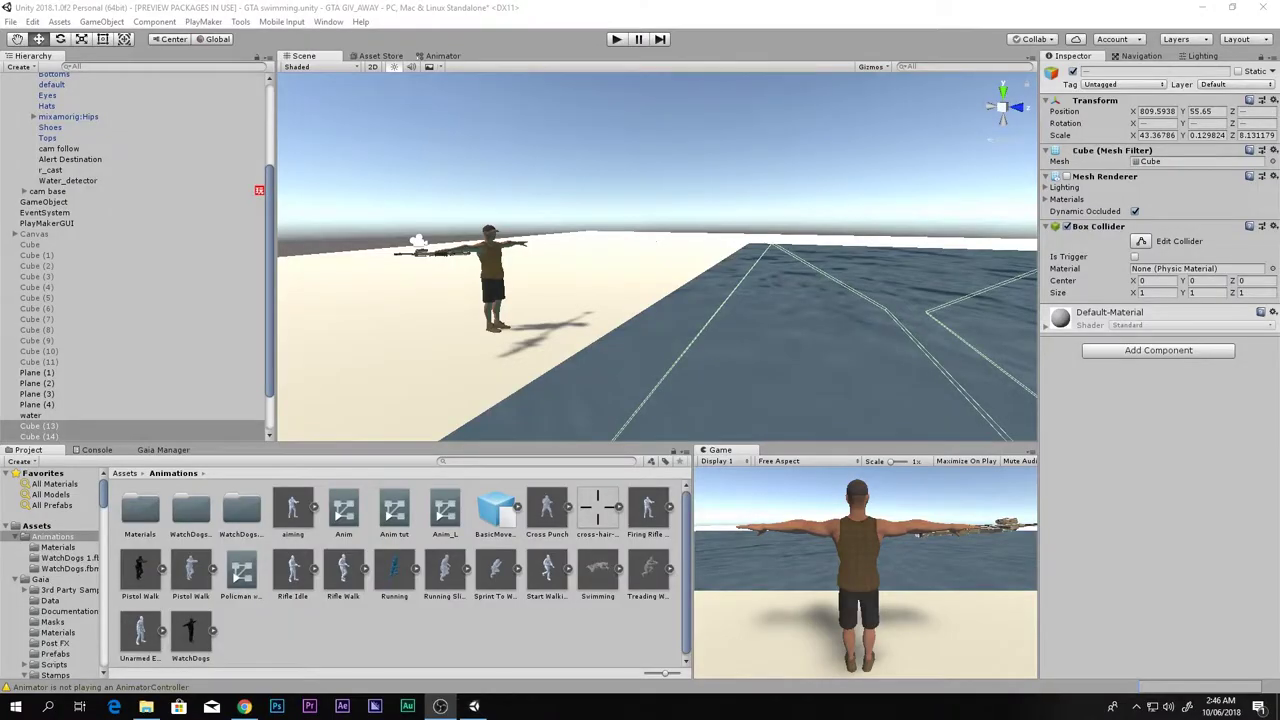
Inspect the water object's components and look through the standard asset packages available for import.
right_drag(673, 362, 754, 396)
key(s)
click(662, 368)
right_drag(662, 368, 760, 370)
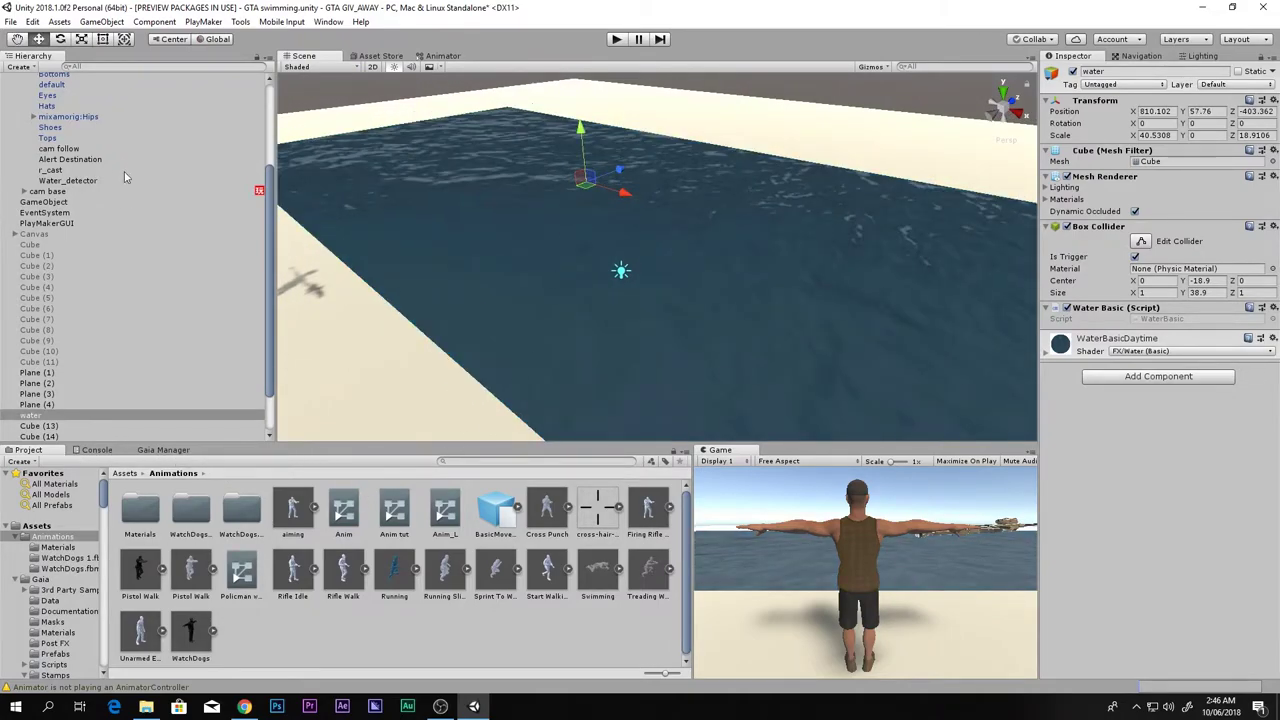
click(60, 22)
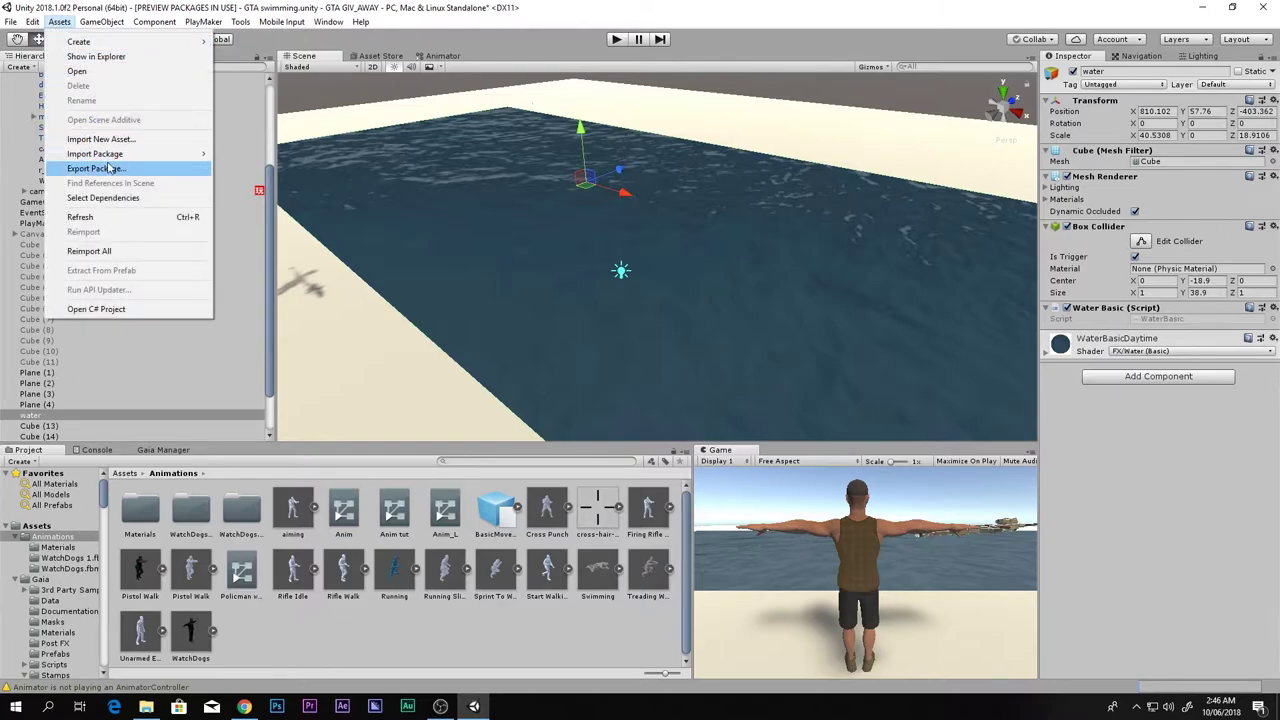
mouse_move(137, 159)
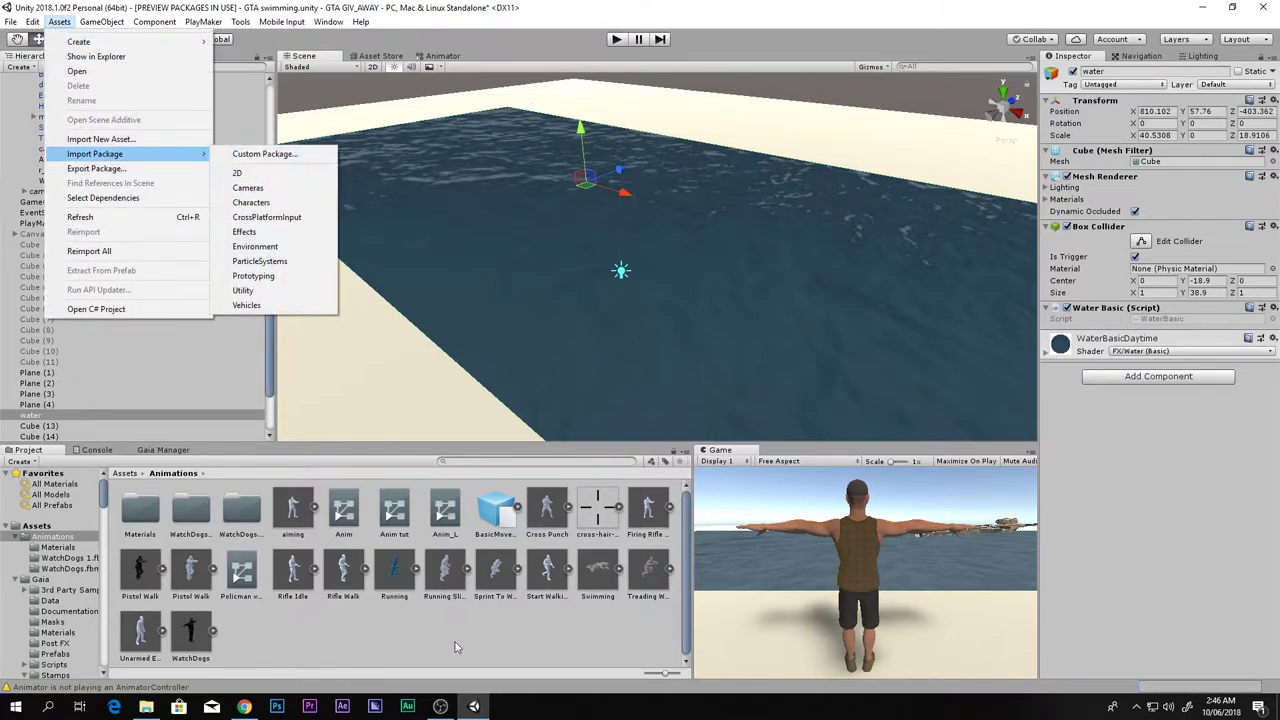
Search the project for water, inspect the prefabs in the Water (Basic) folder, and return to the Assets root.
click(459, 588)
text(wa)
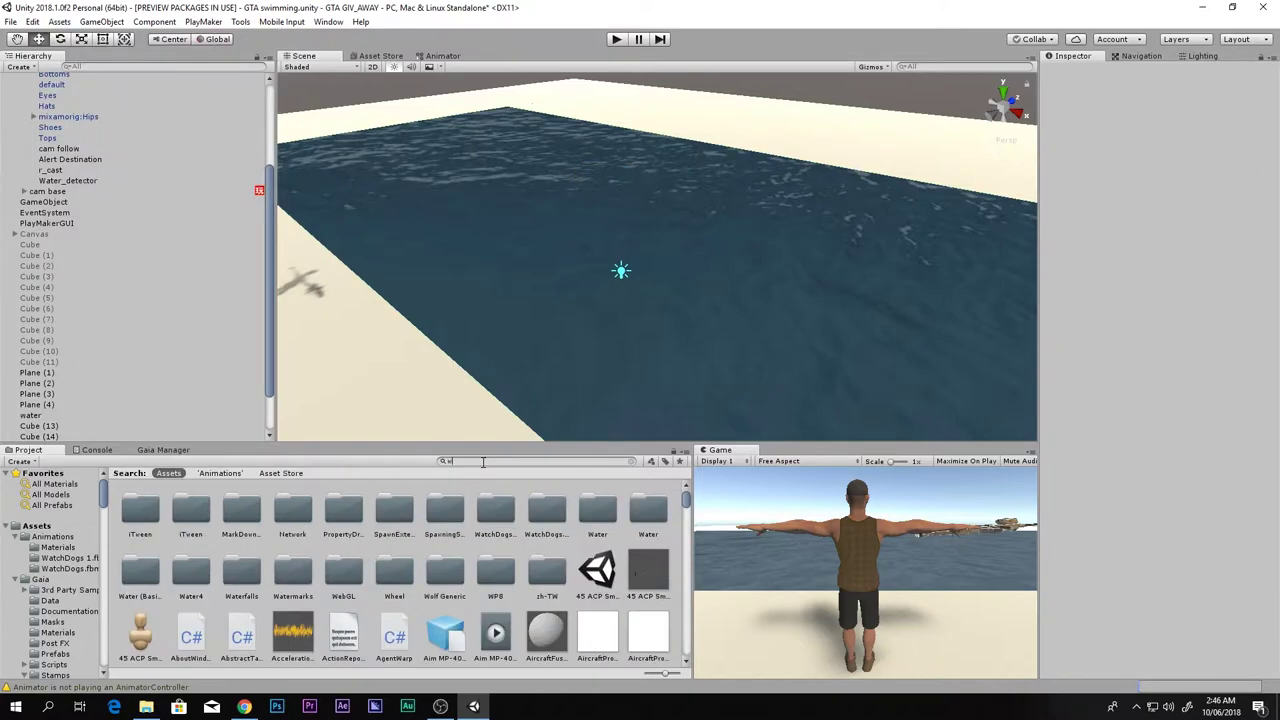
text(ter)
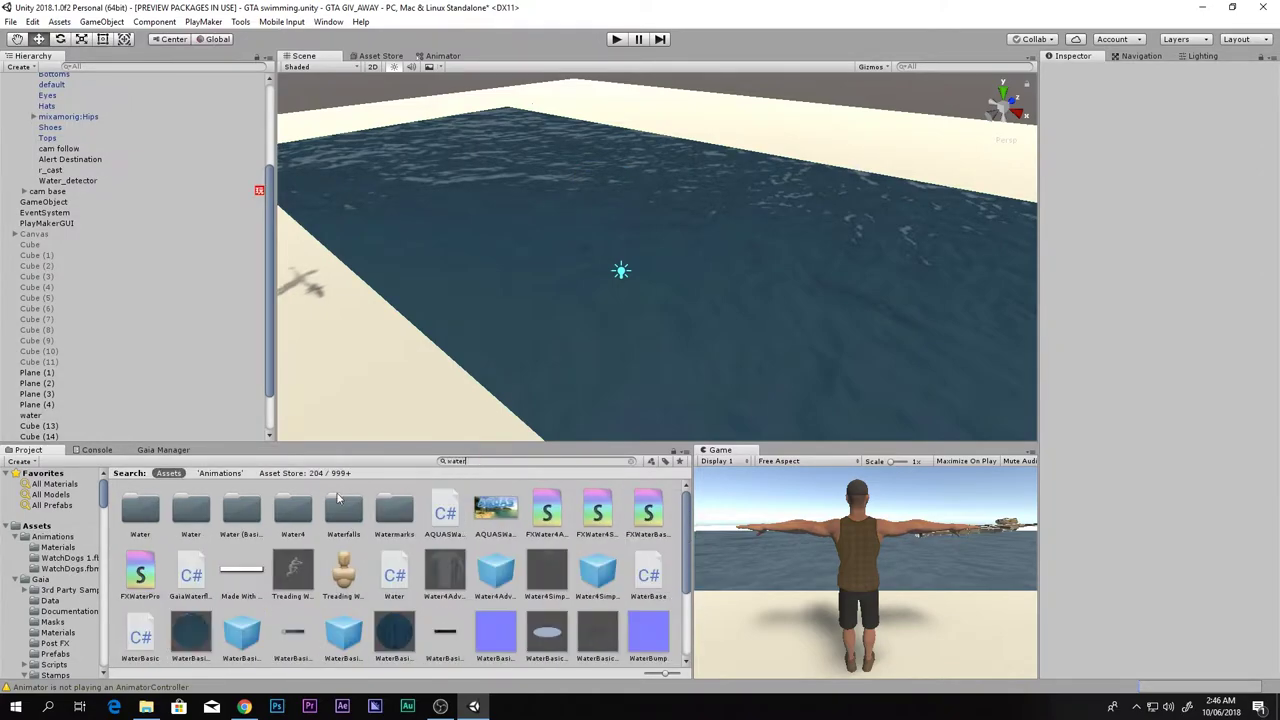
double_click(240, 512)
double_click(241, 512)
click(174, 514)
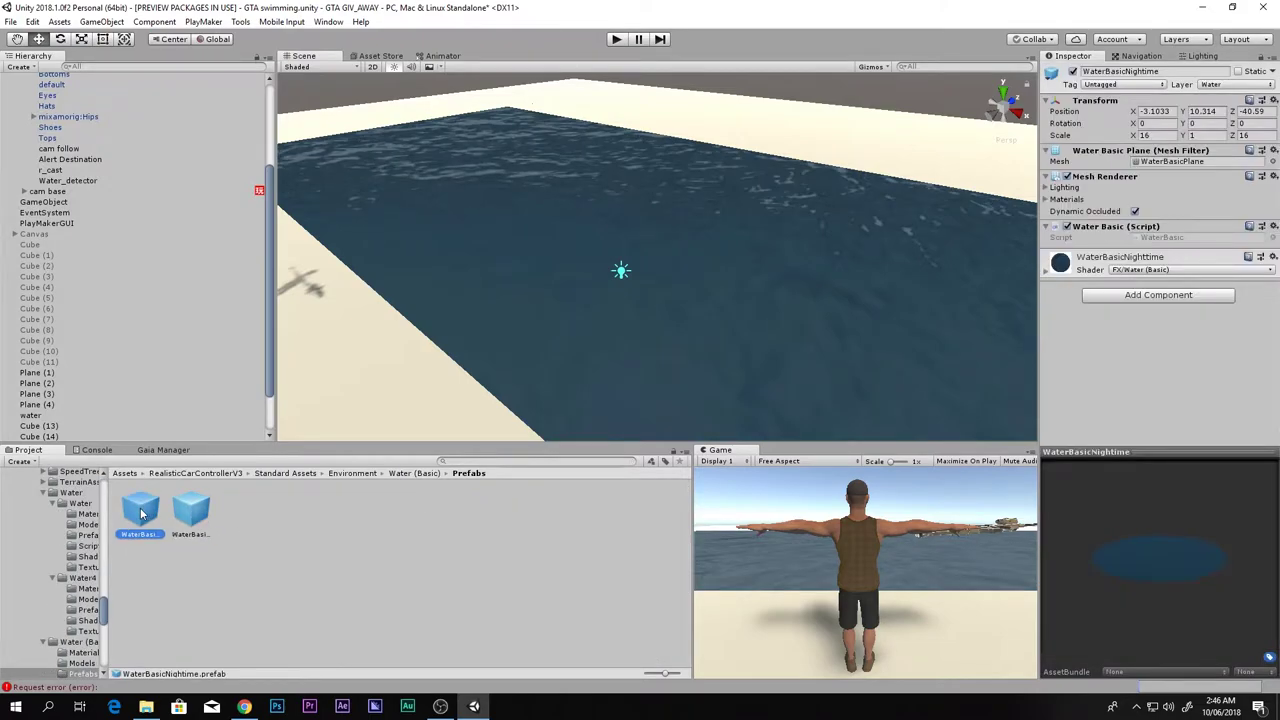
click(283, 550)
scroll(68, 500, up, 10)
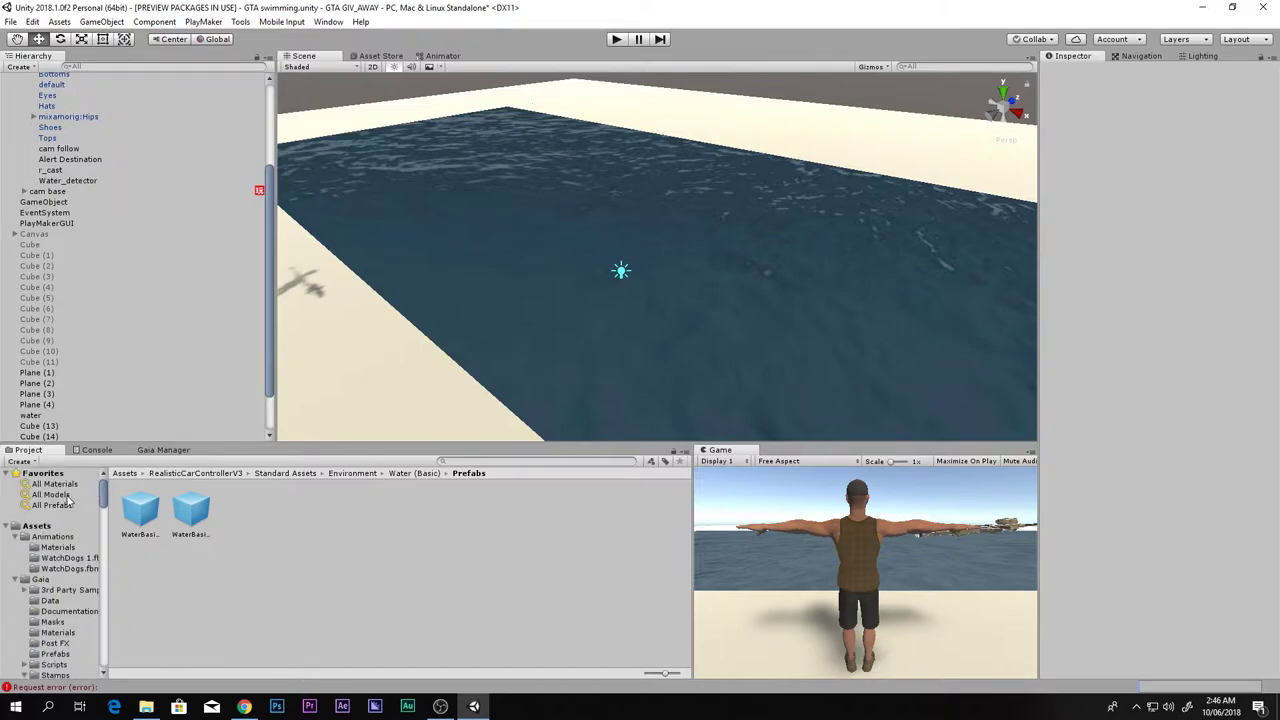
click(36, 526)
alt+drag(520, 347, 543, 206)
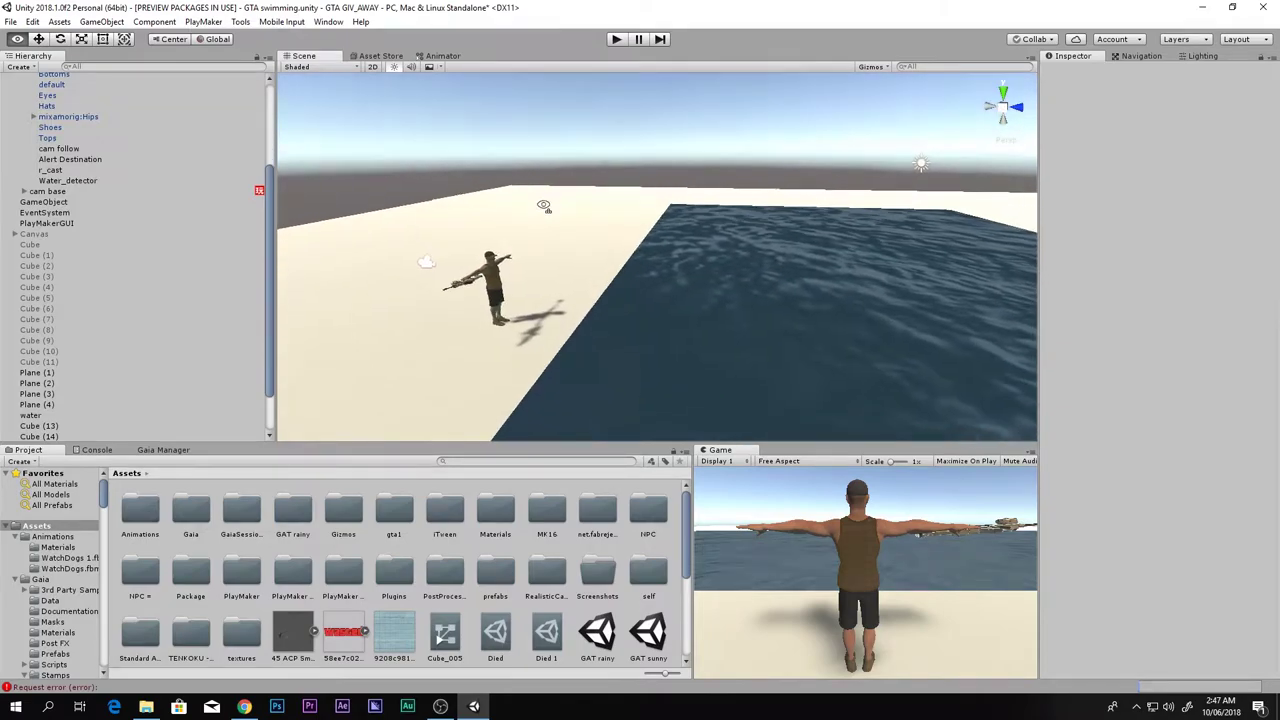
click(650, 628)
key(w)
right_drag(742, 297, 657, 331)
alt+drag(657, 331, 791, 313)
right_drag(791, 313, 791, 314)
key(a)
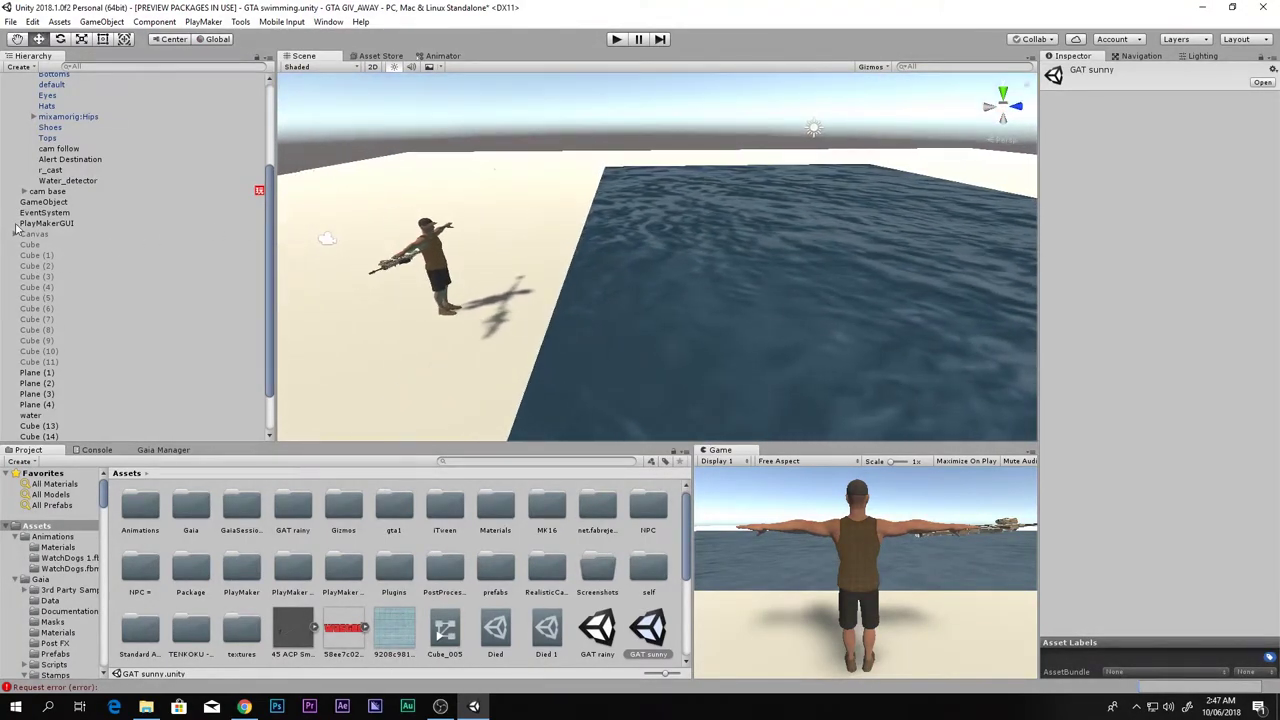
Create a new tag named Water_detector, starting from the tag options of the Water_detector object.
click(67, 183)
right_drag(419, 285, 318, 225)
key(w)
alt+drag(318, 225, 292, 226)
click(1145, 84)
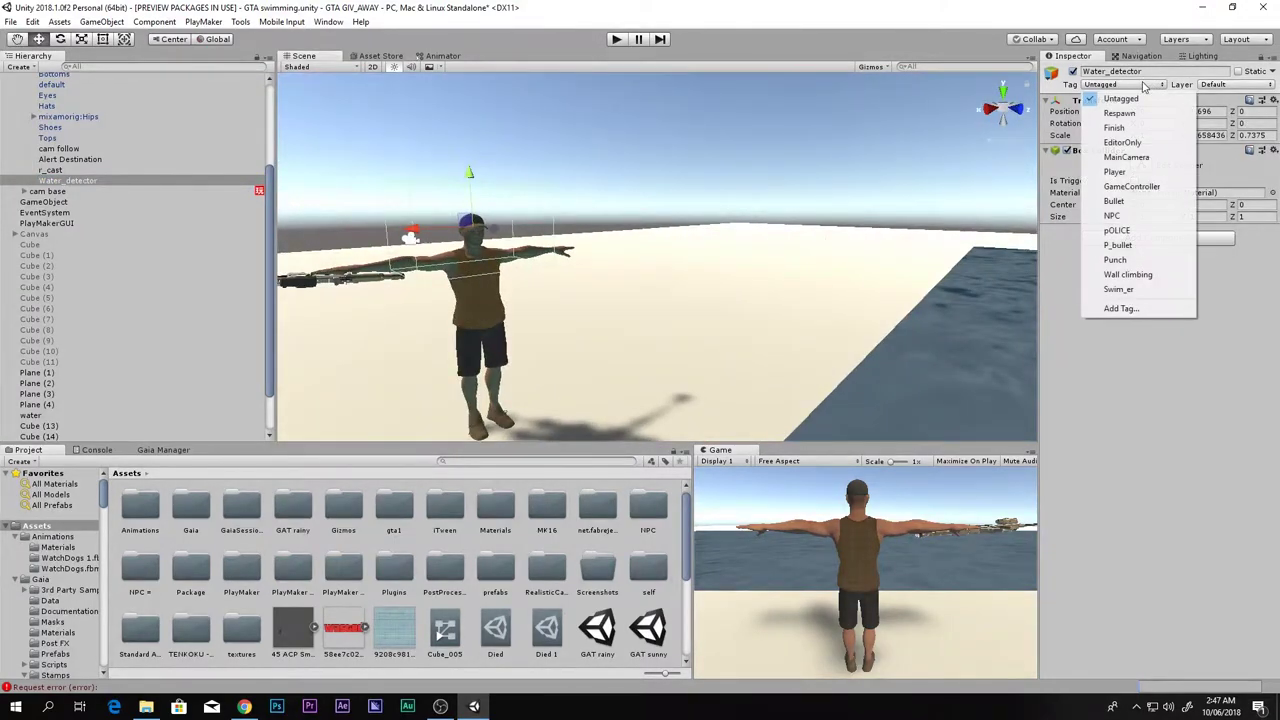
click(1136, 309)
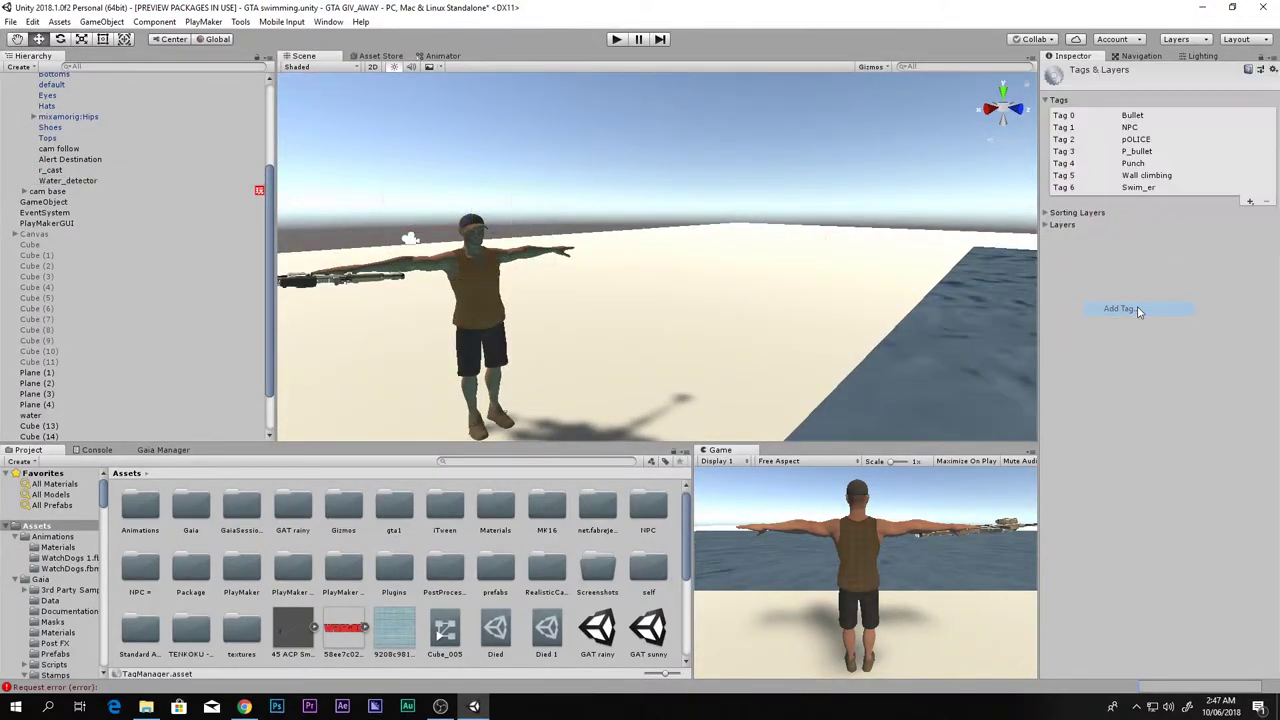
click(1249, 202)
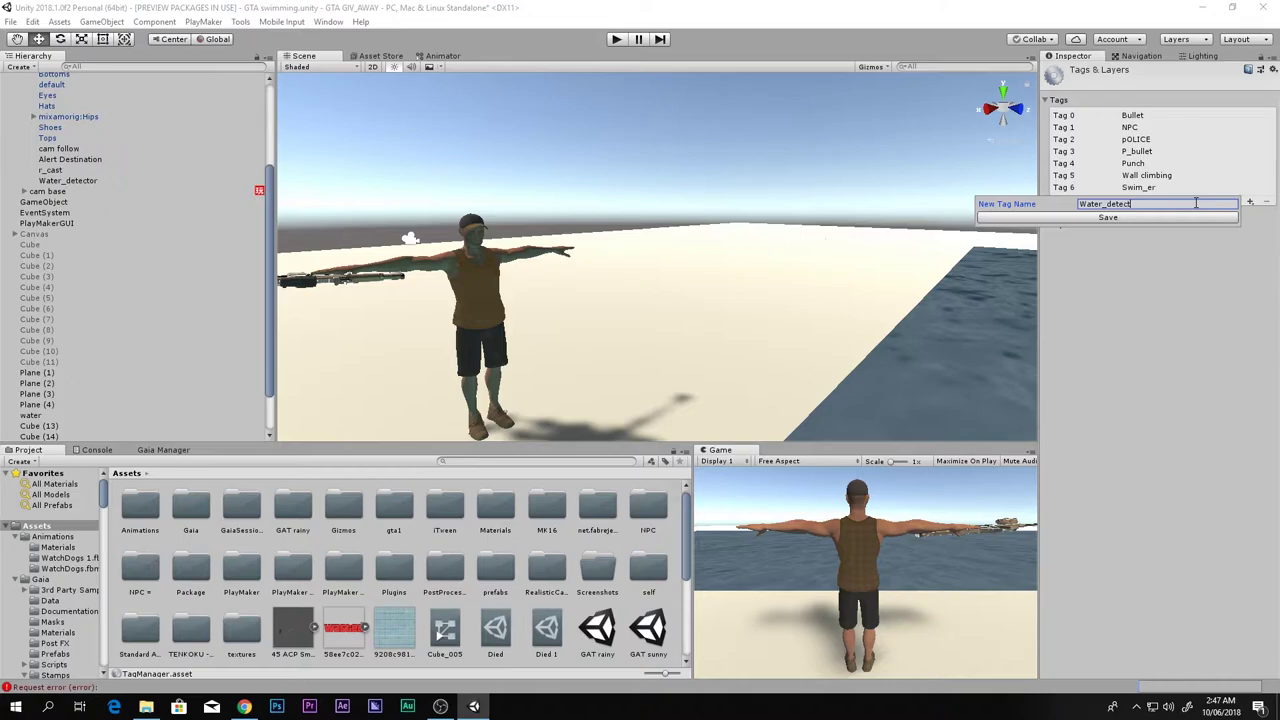
key(Return)
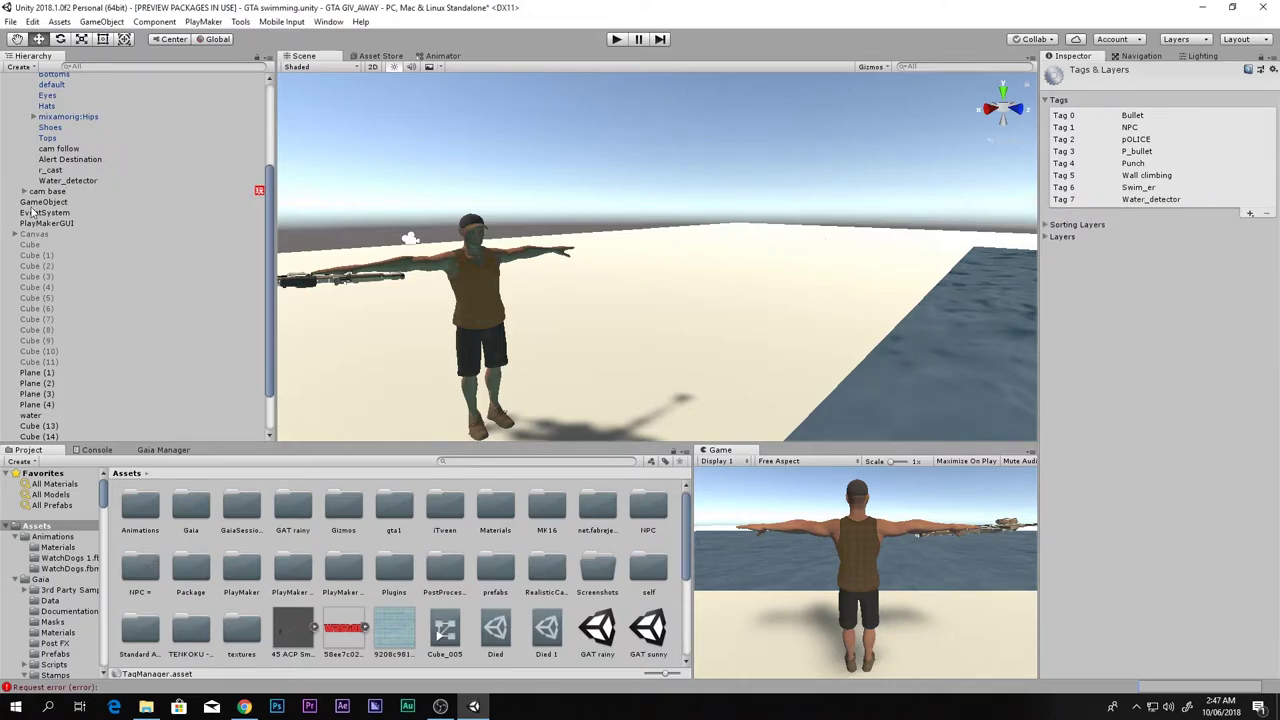
Assign the Water_detector tag to the Water_detector object.
click(68, 180)
click(1120, 84)
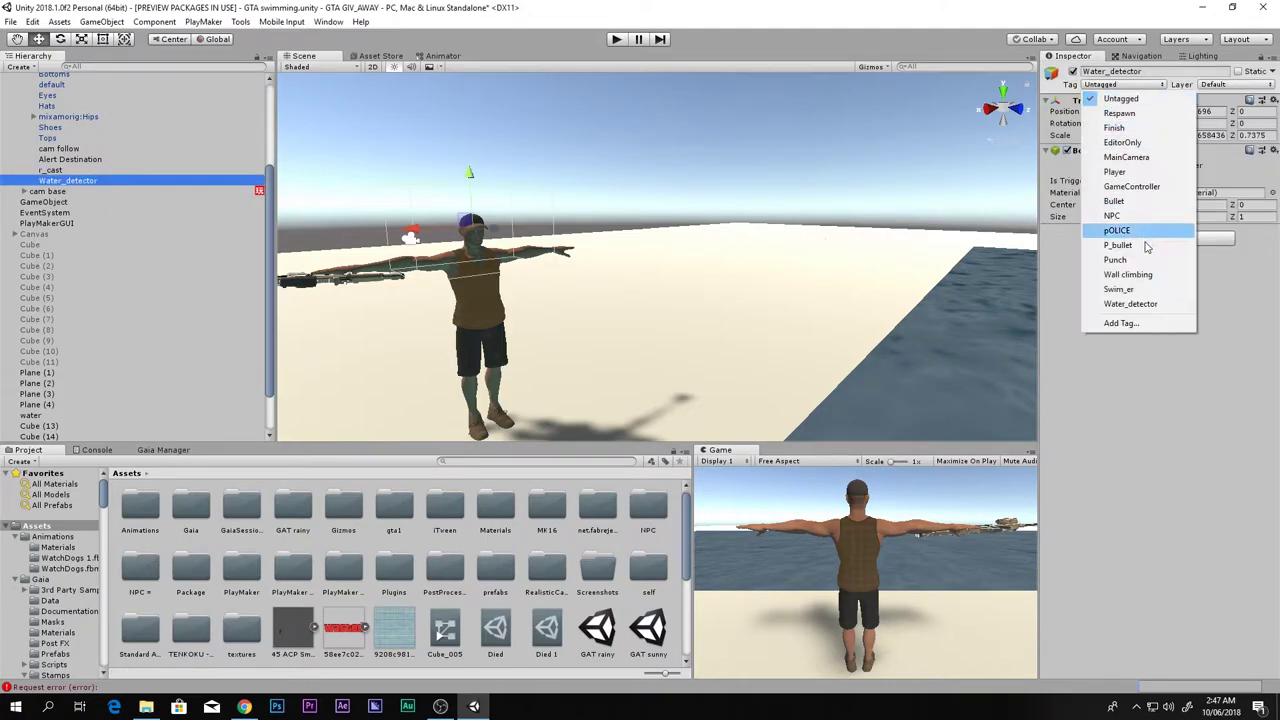
click(1130, 303)
Add a PlayMakerFSM component to the water object.
alt+drag(784, 220, 1005, 302)
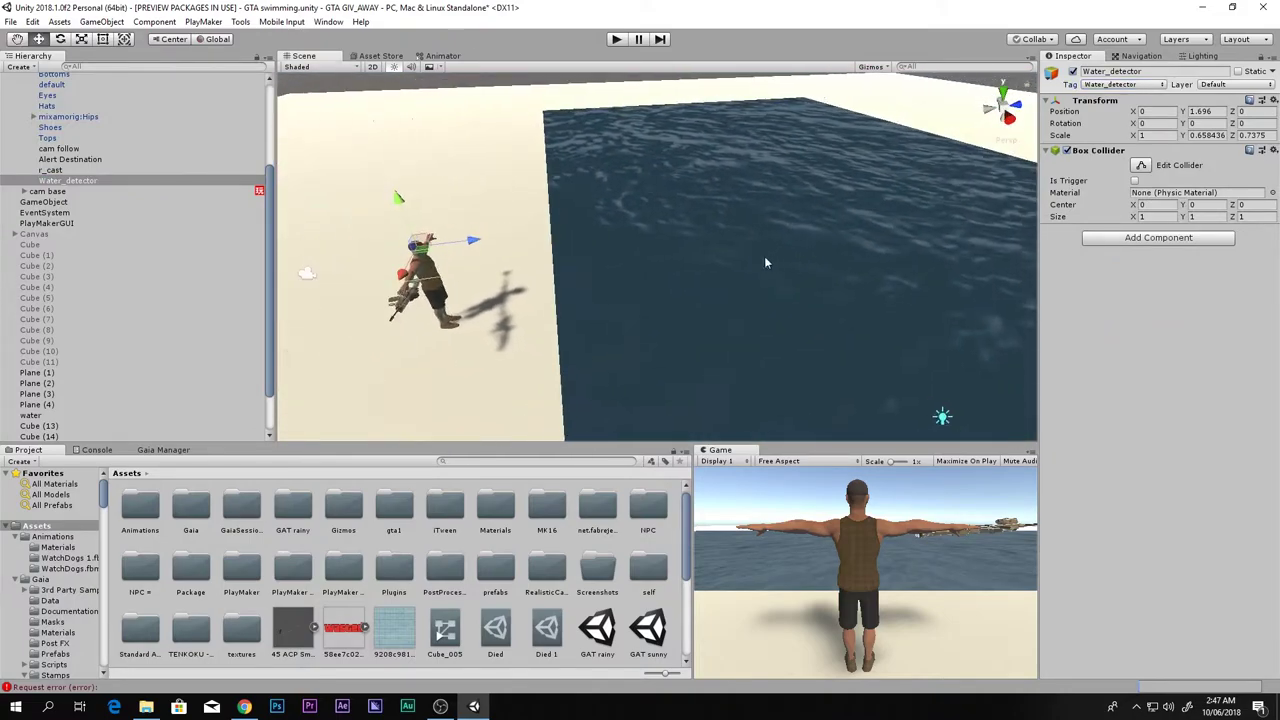
click(728, 253)
key(f)
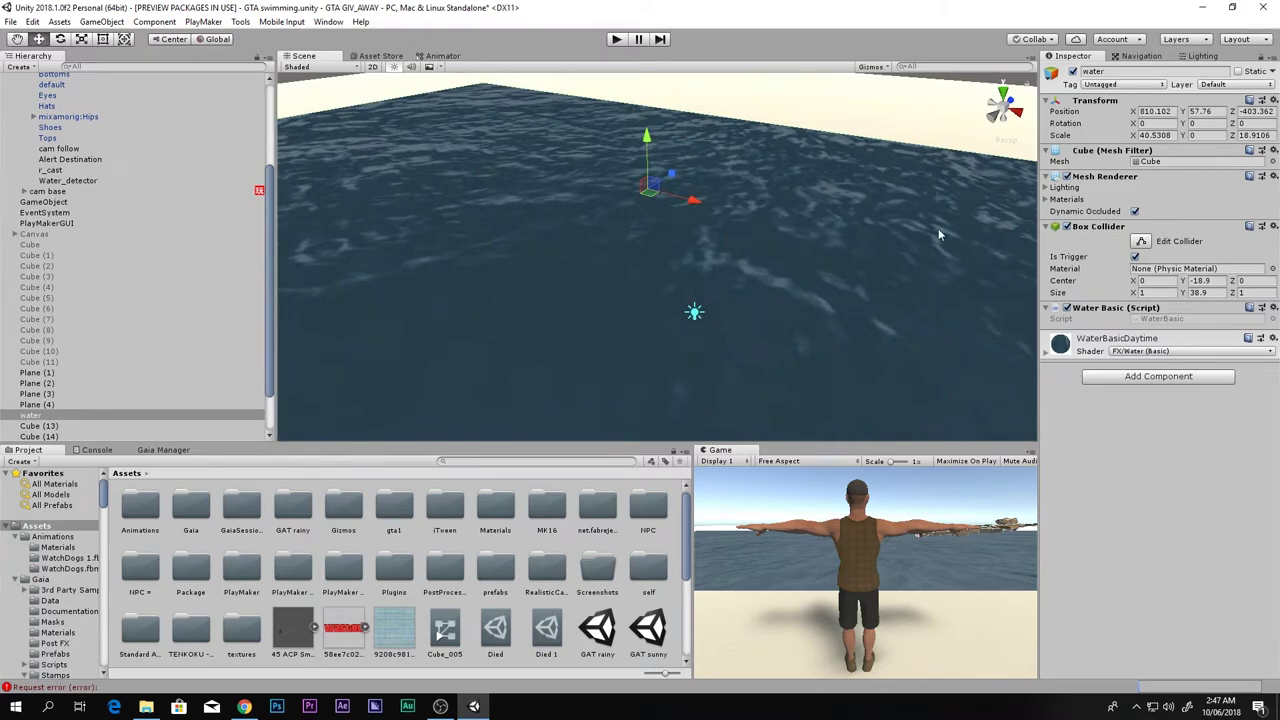
click(1008, 118)
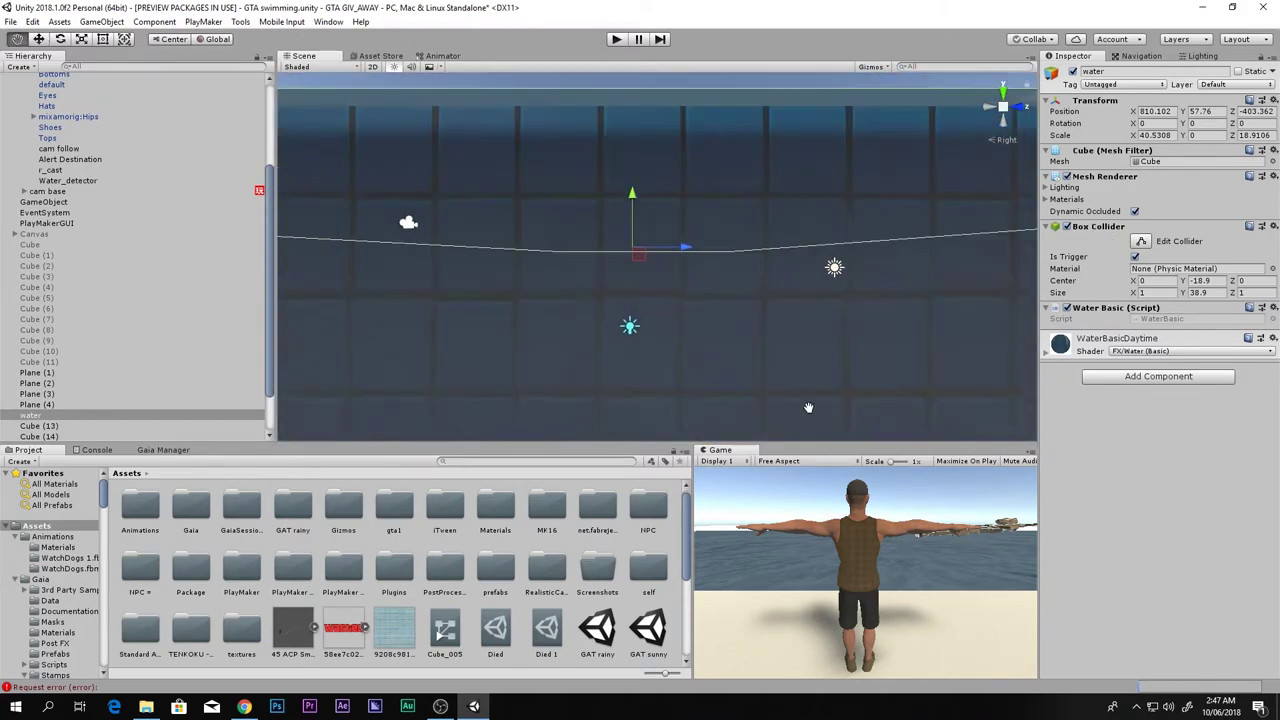
middle_drag(809, 414, 733, 384)
alt+drag(732, 384, 562, 312)
key(w)
right_drag(562, 312, 668, 317)
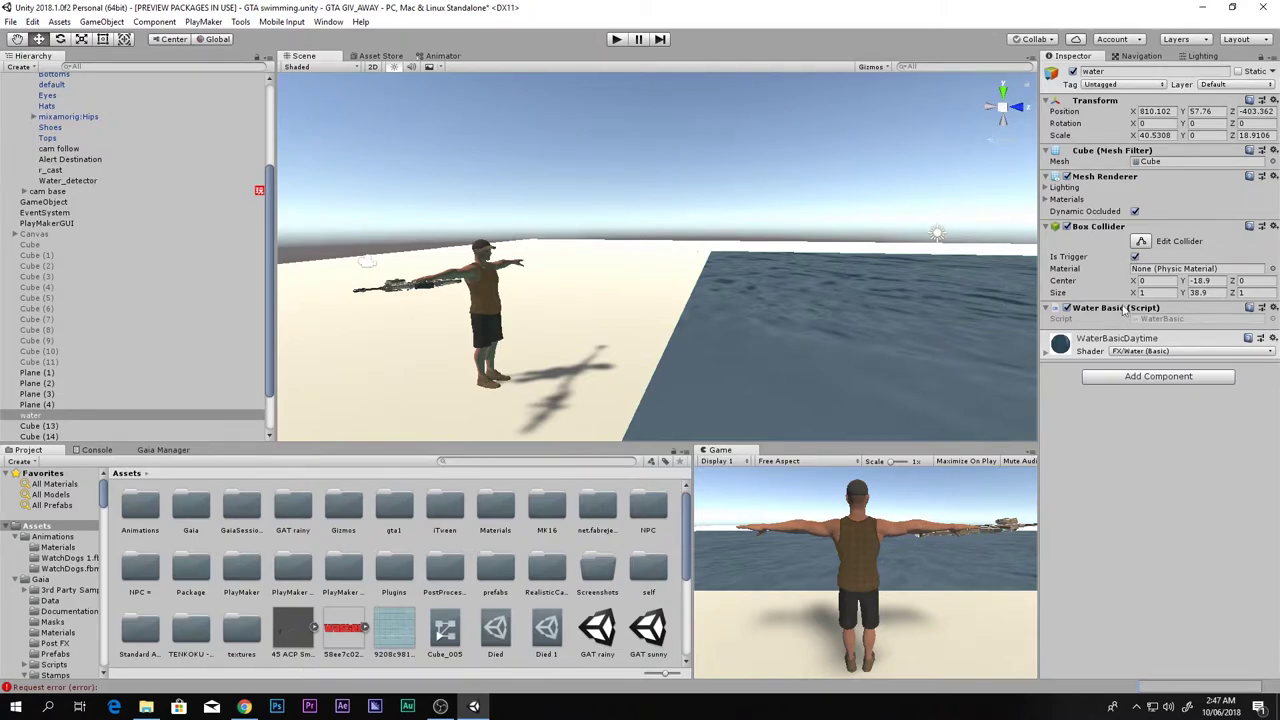
click(1130, 377)
text(fs)
click(1116, 455)
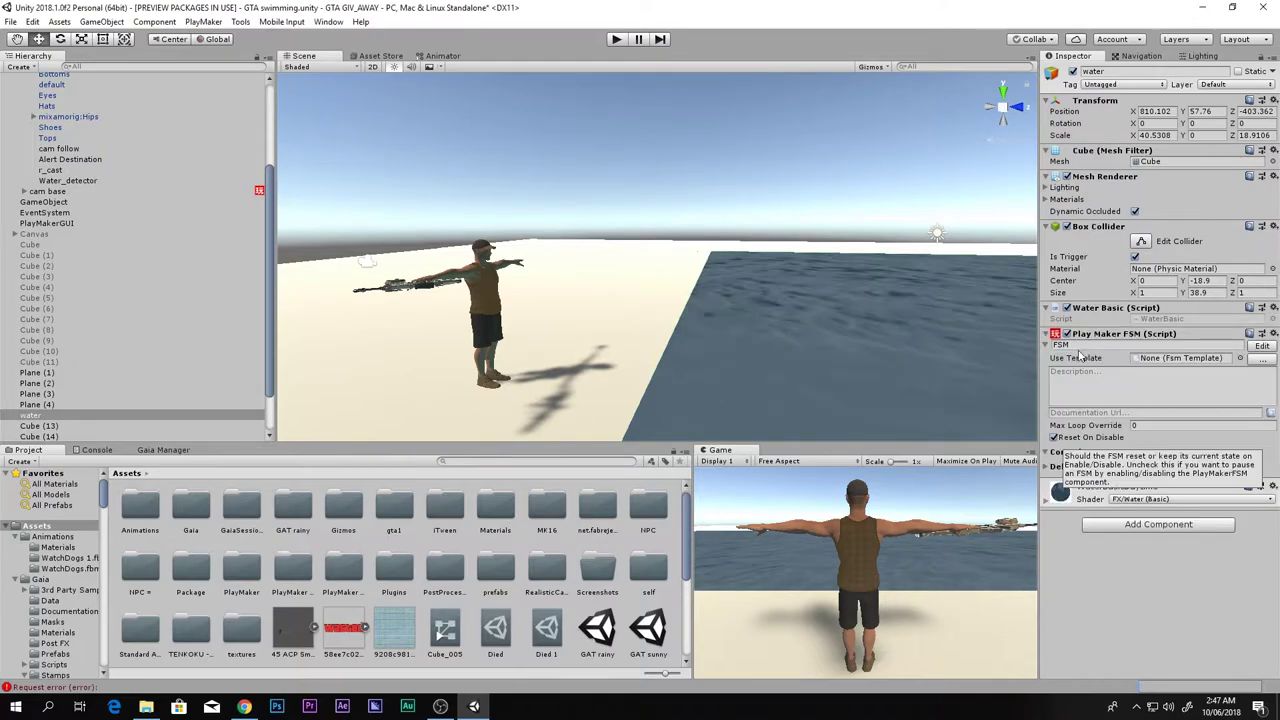
Open the water object's FSM for editing and arrange the PlayMaker editor window over the scene.
drag(1094, 347, 1006, 361)
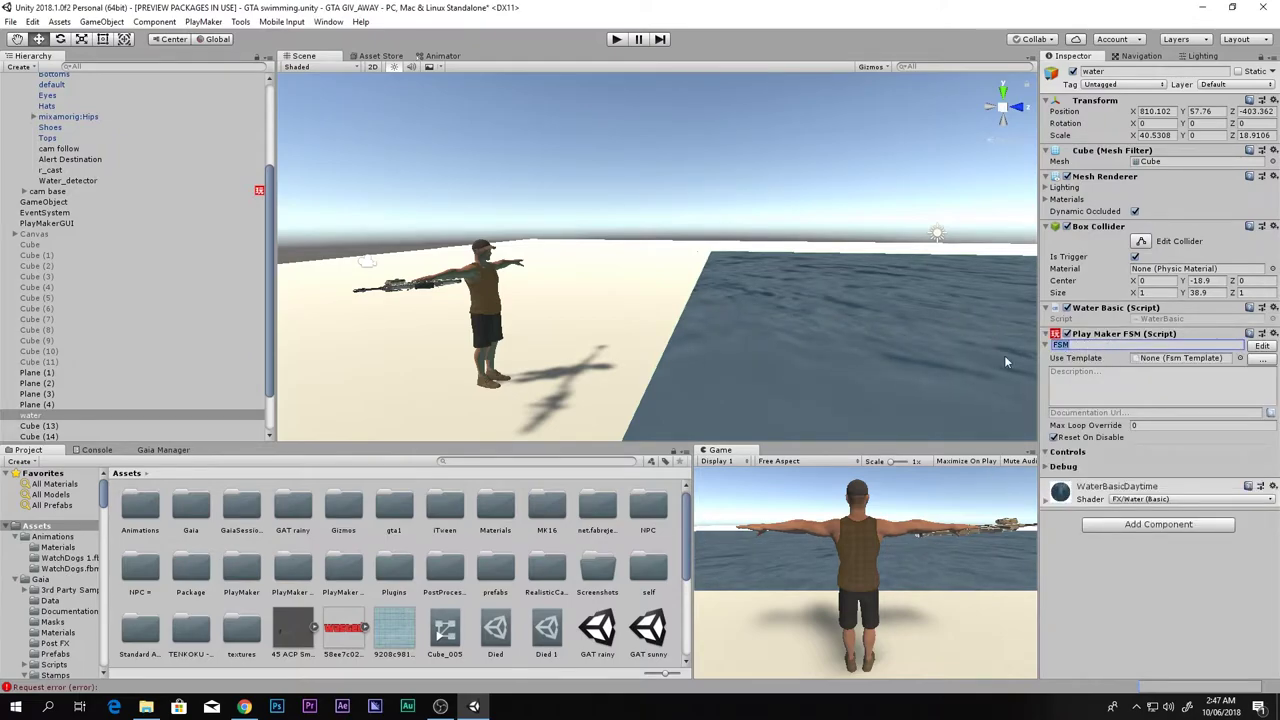
click(1140, 349)
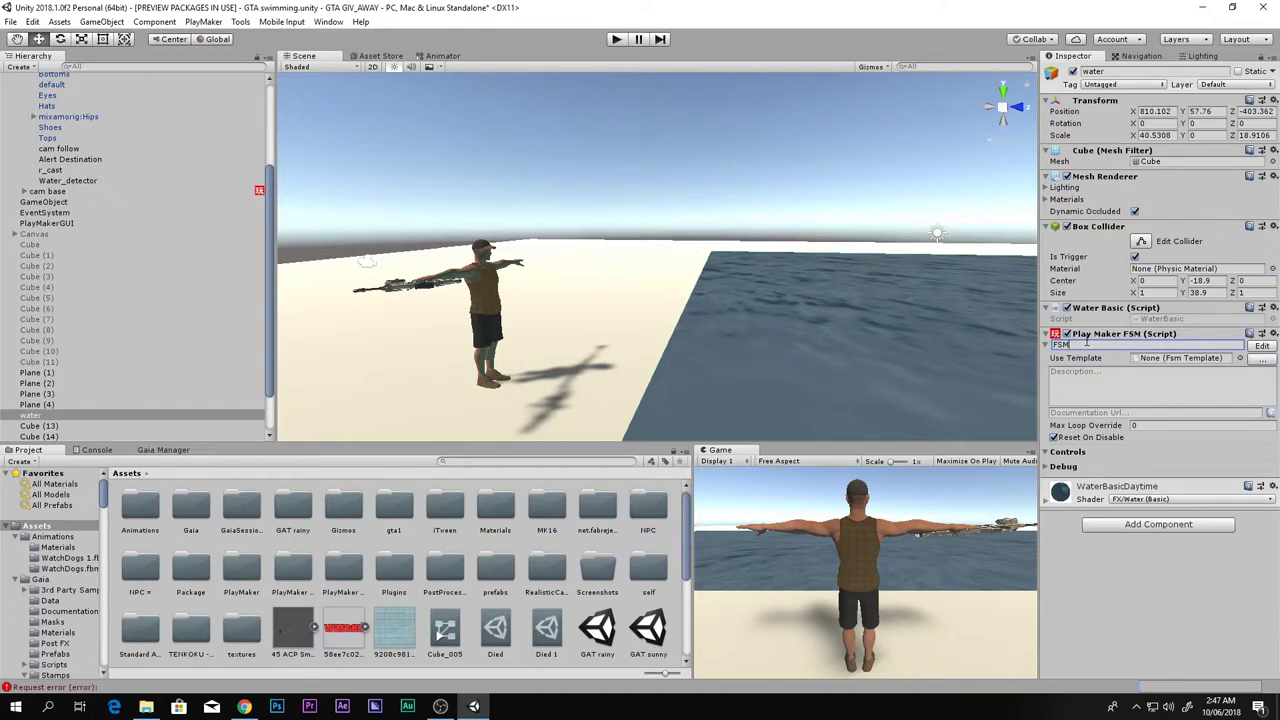
double_click(1111, 344)
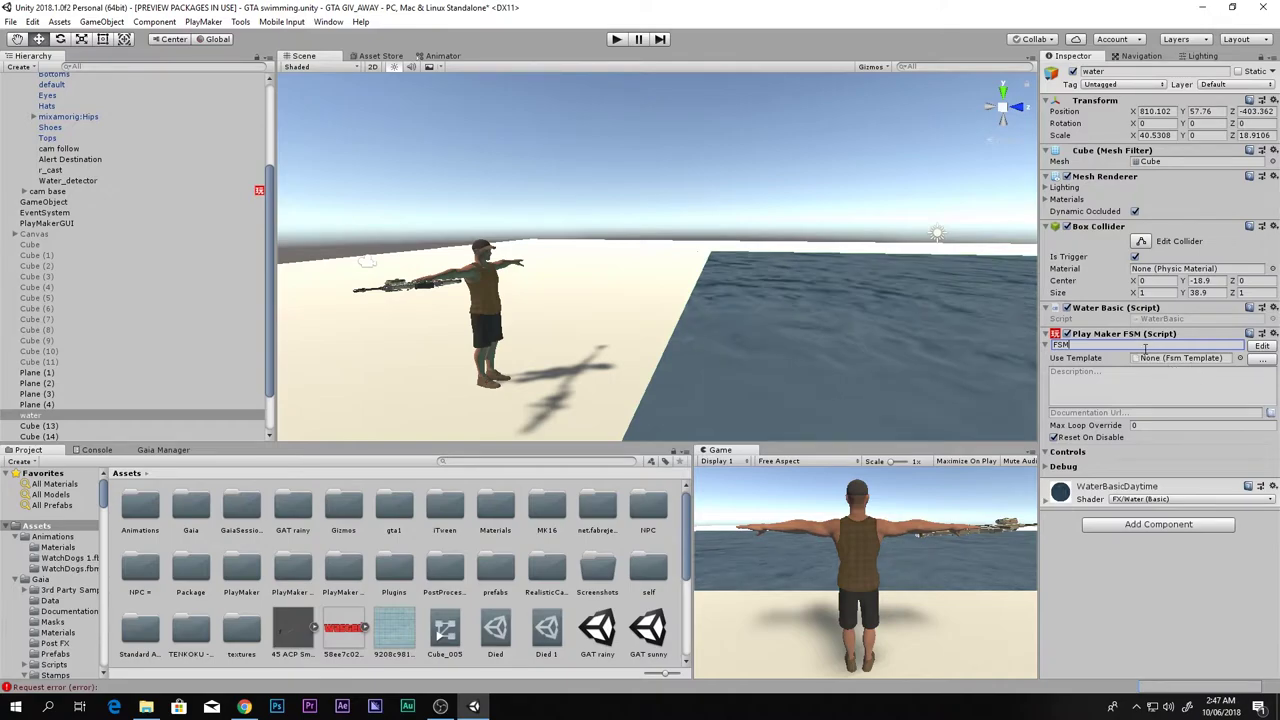
click(1264, 346)
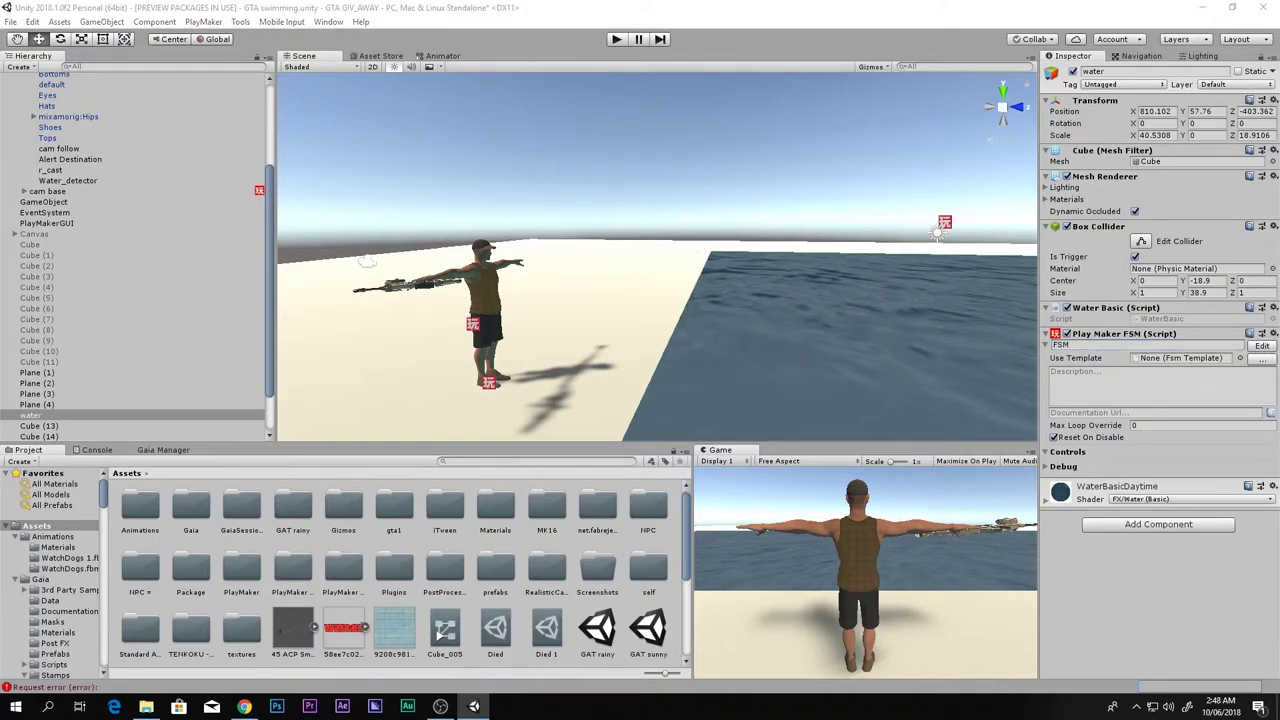
drag(0, 192, 896, 144)
drag(816, 508, 812, 554)
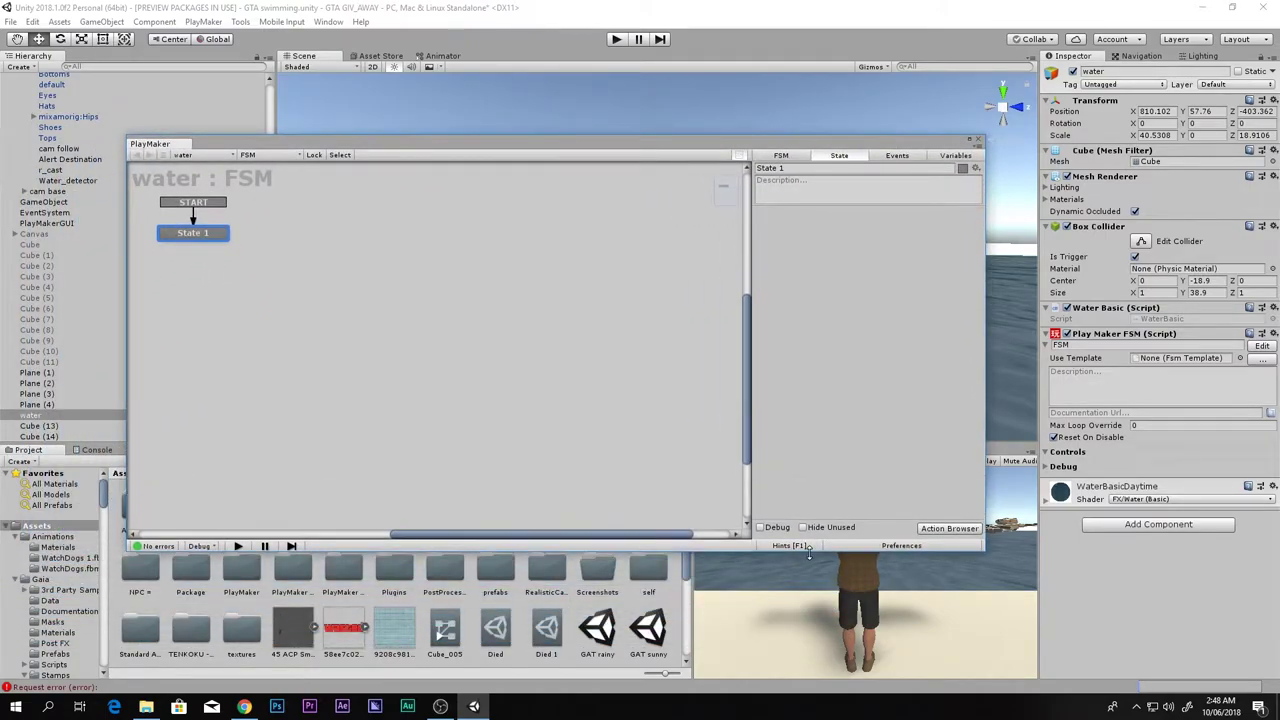
Add a Trigger Event action to State 1 of the water FSM with Collide Tag set to Water_detector.
middle_drag(436, 272, 533, 331)
middle_drag(213, 307, 274, 306)
double_click(858, 264)
text(trtrig)
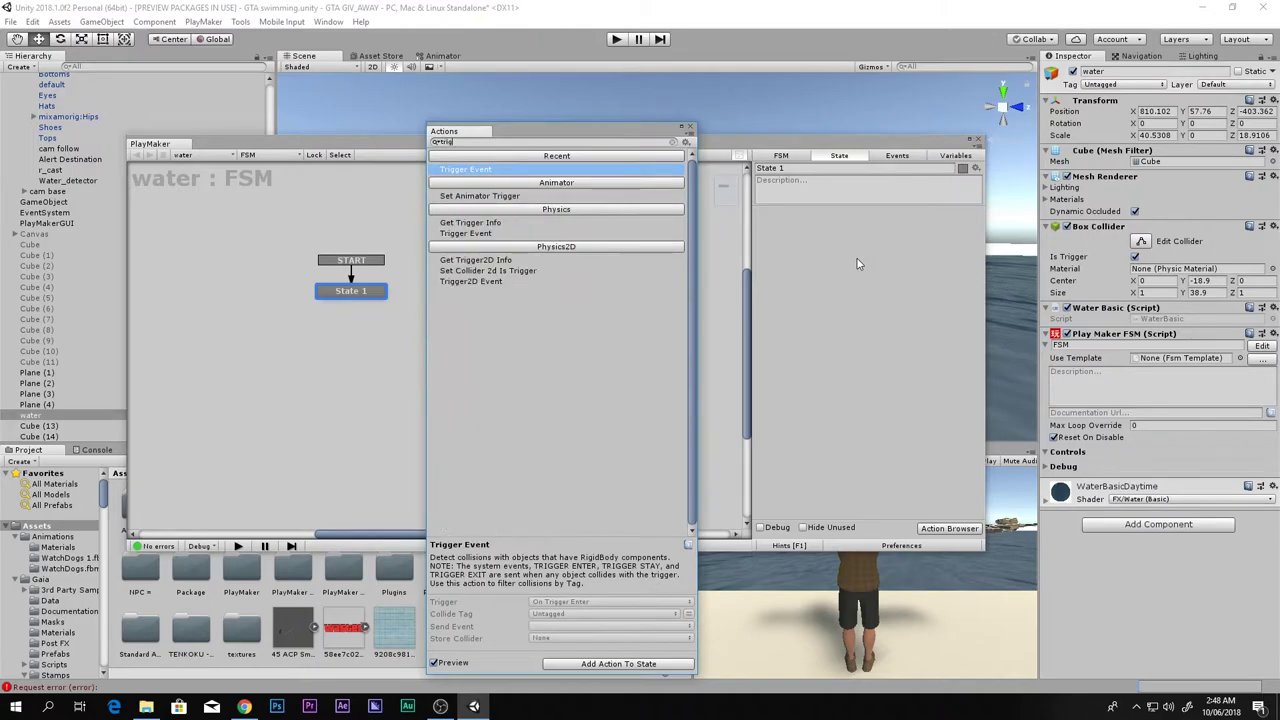
key(Return)
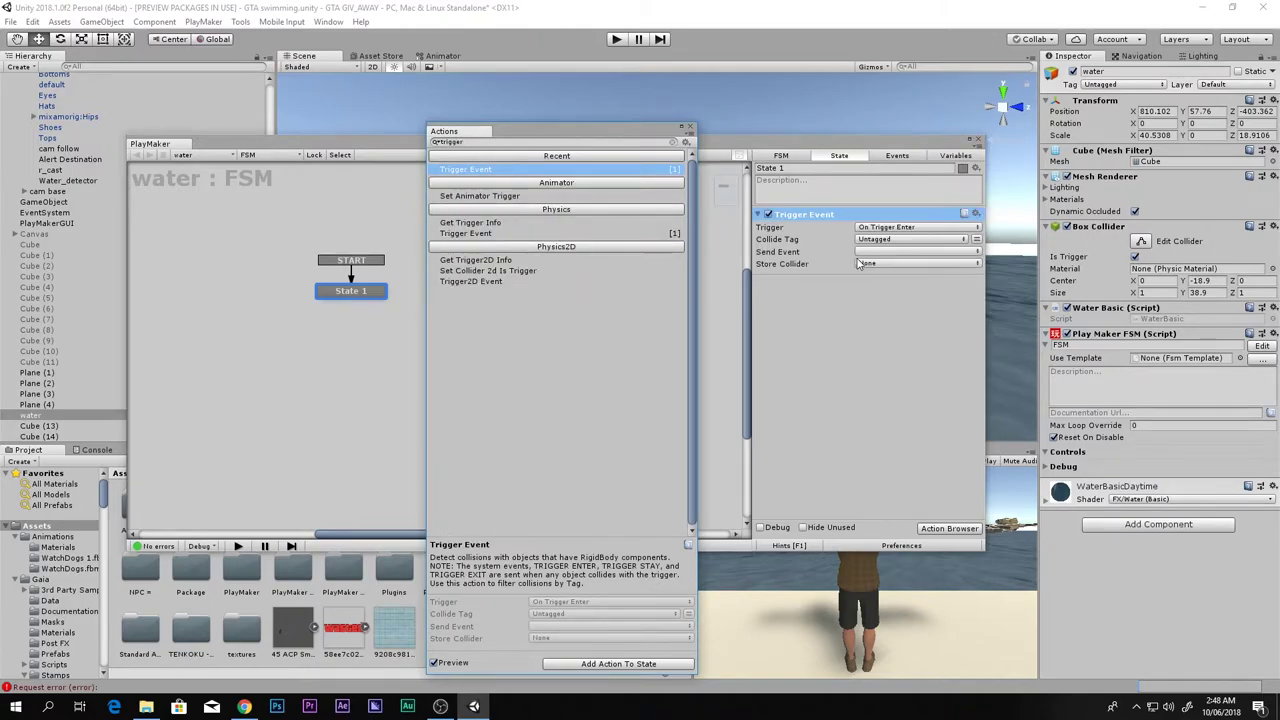
click(688, 130)
click(880, 240)
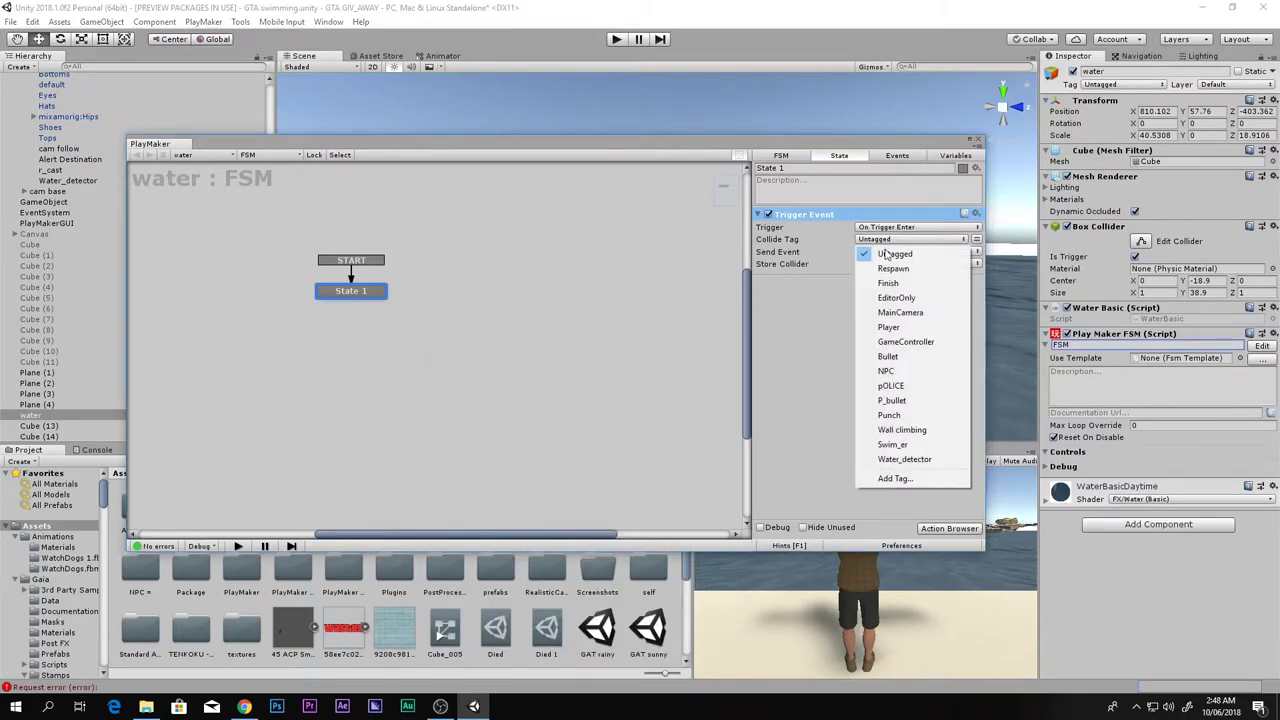
click(913, 460)
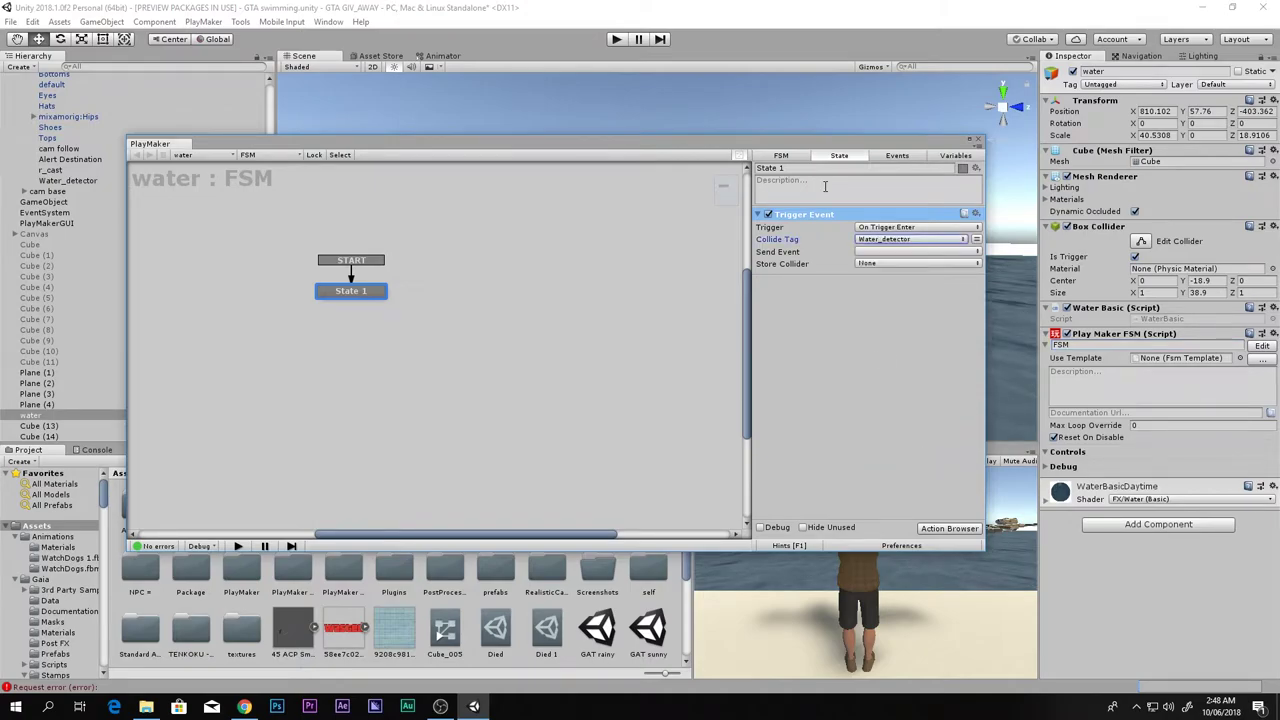
Create a new event named Swimming as the Send Event of the Trigger Event action.
drag(866, 147, 784, 511)
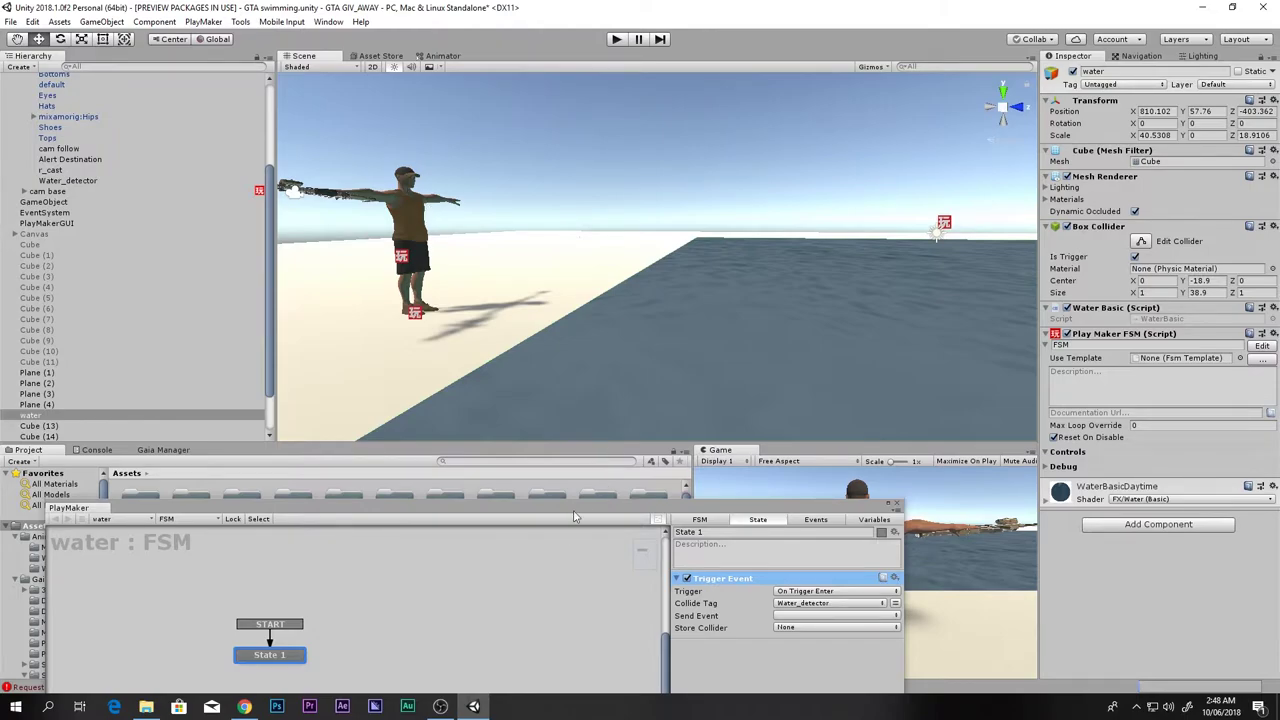
drag(575, 517, 537, 217)
click(783, 324)
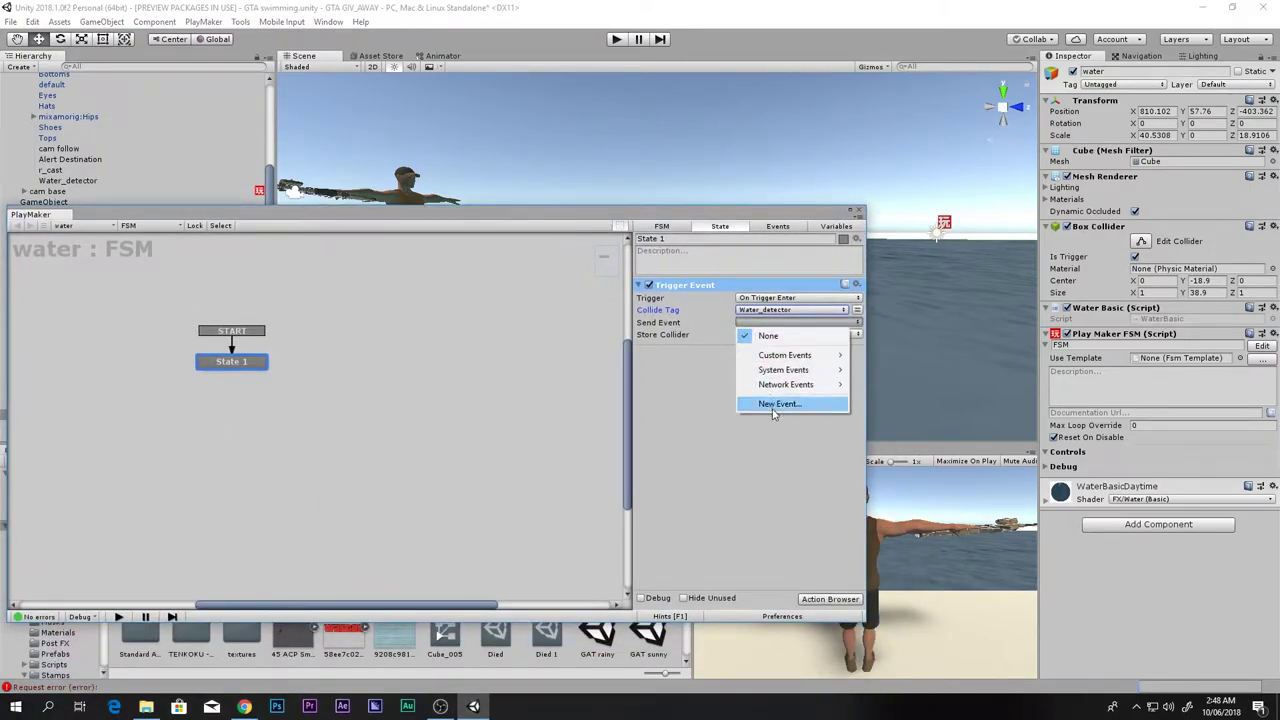
click(771, 405)
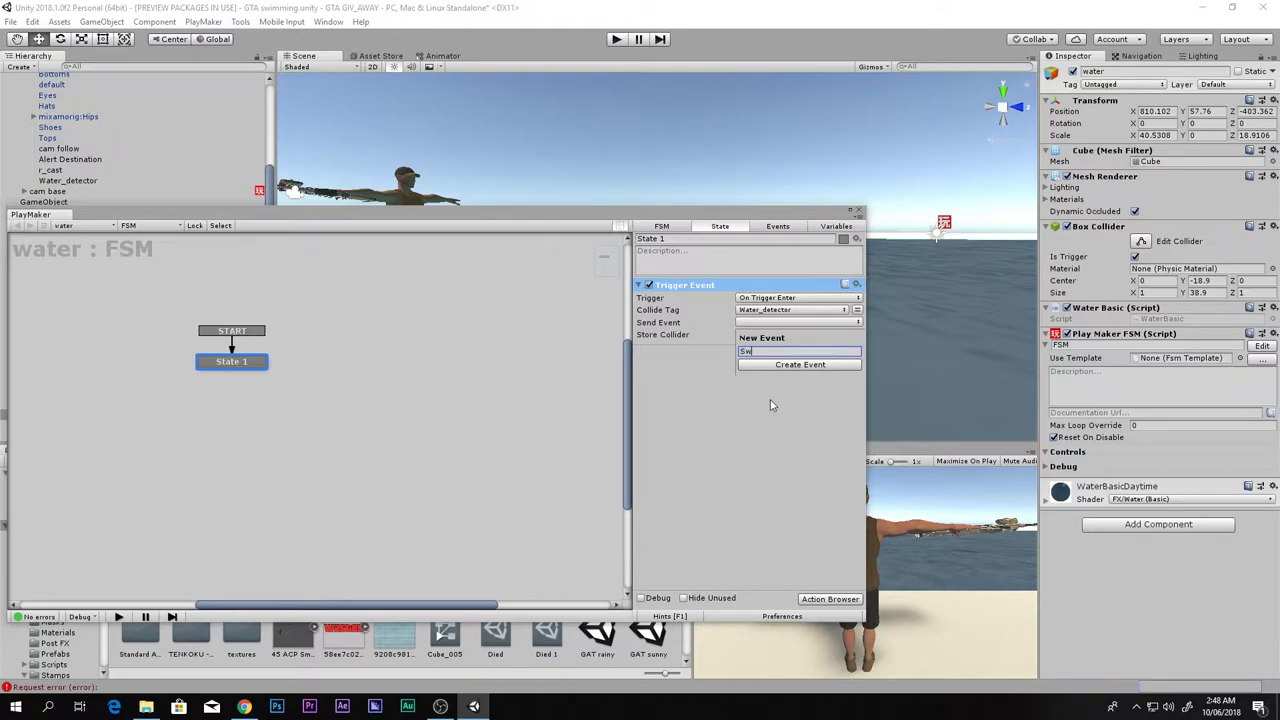
text(Swimming)
key(Return)
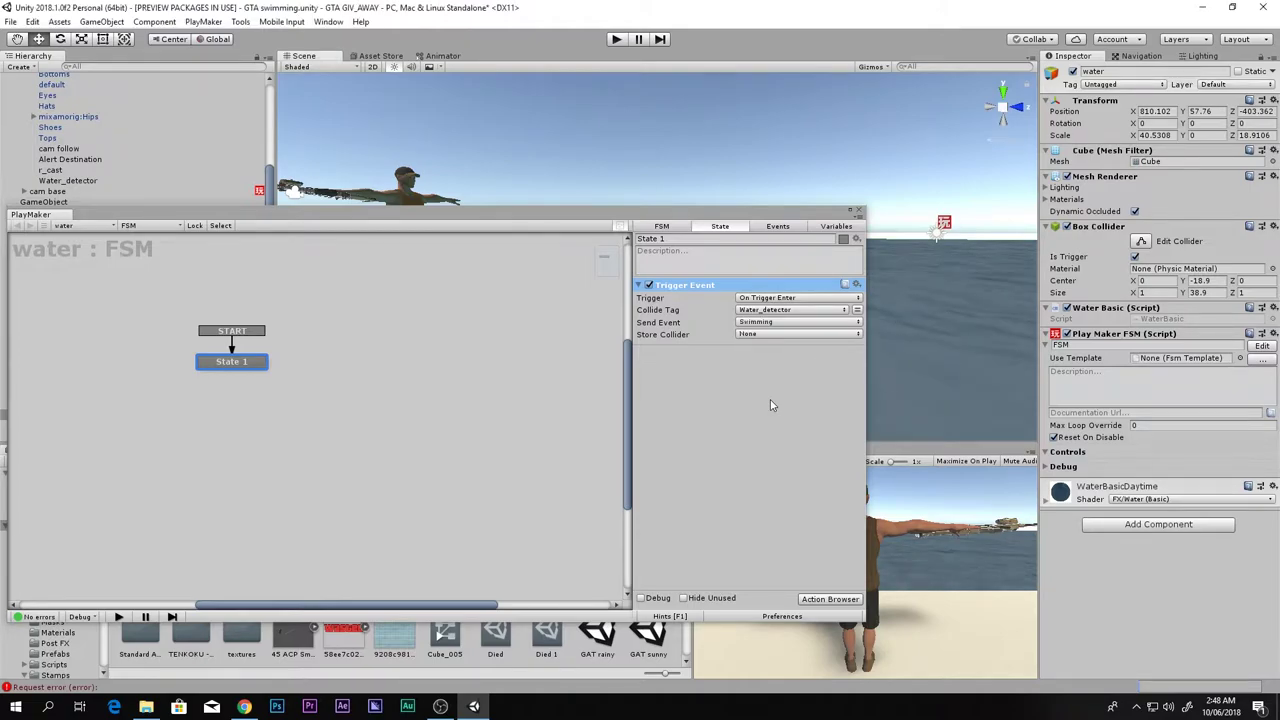
Add a Swimming transition to State 1, create State 2 and link the transition to it.
right_click(226, 361)
mouse_move(283, 375)
click(430, 376)
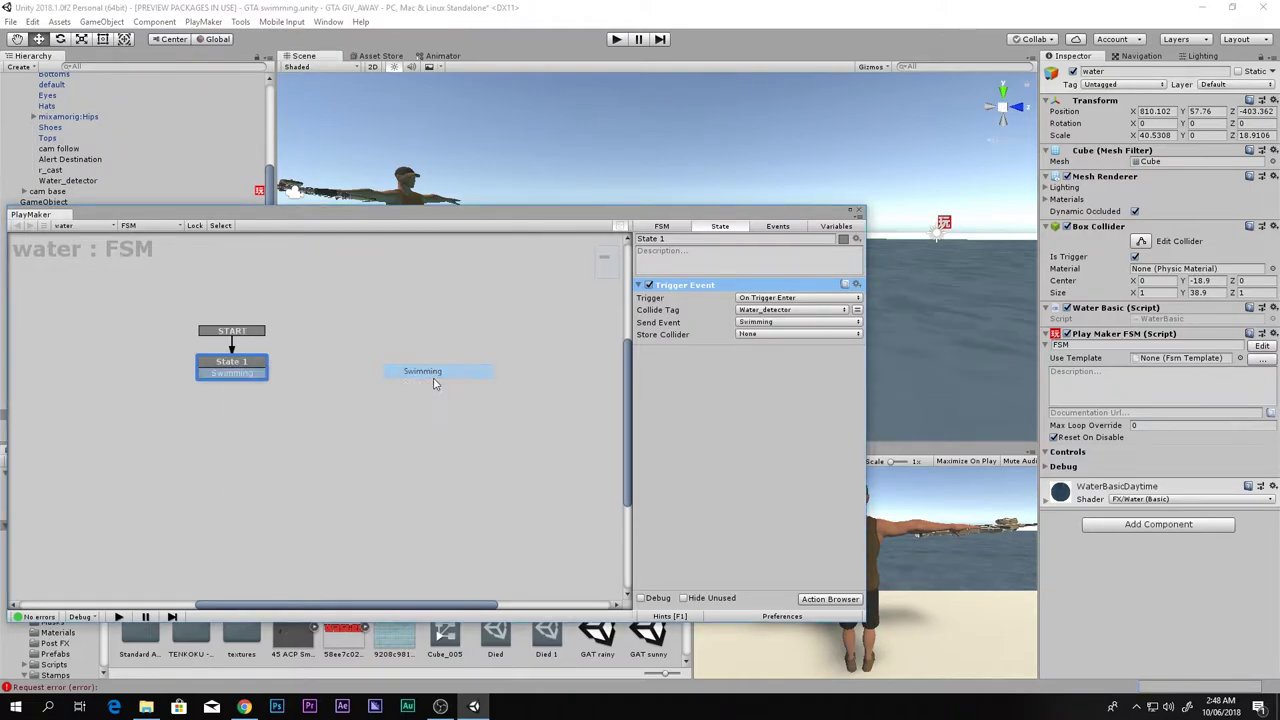
ctrl+click(402, 375)
drag(255, 378, 383, 378)
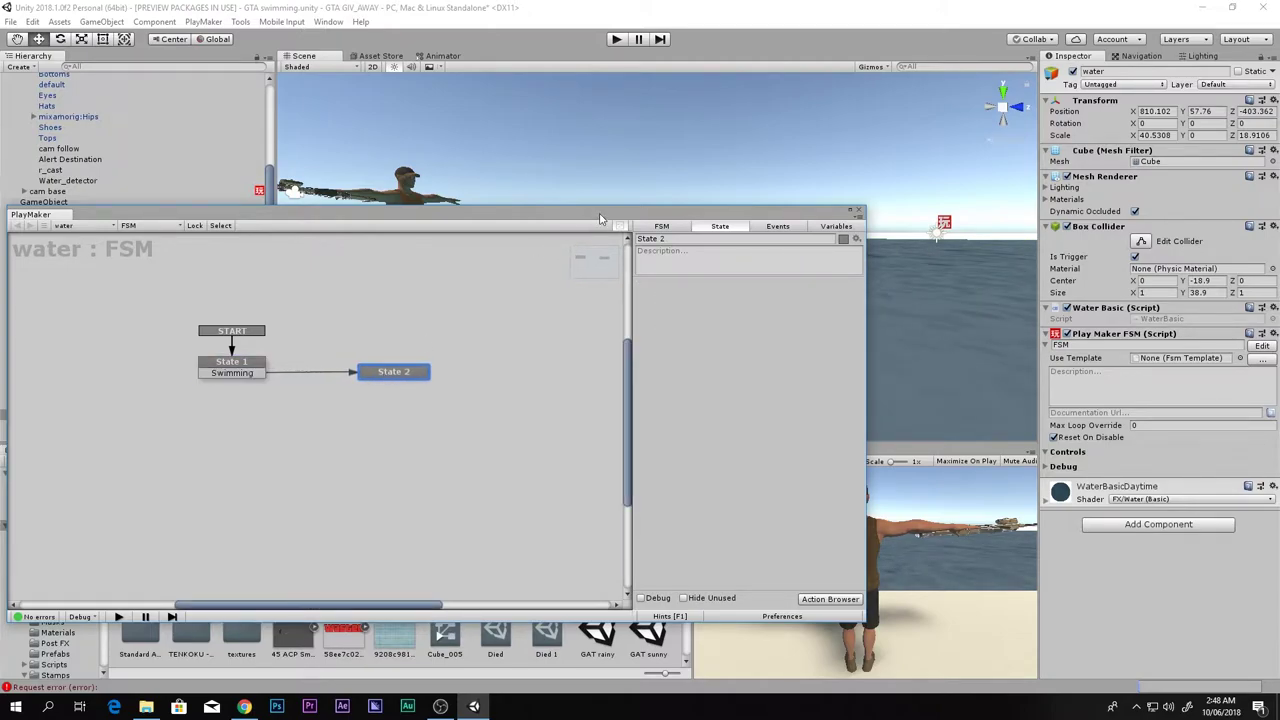
Play-test the scene by walking the character into the pool while watching the water FSM, and stop playback.
drag(600, 218, 619, 75)
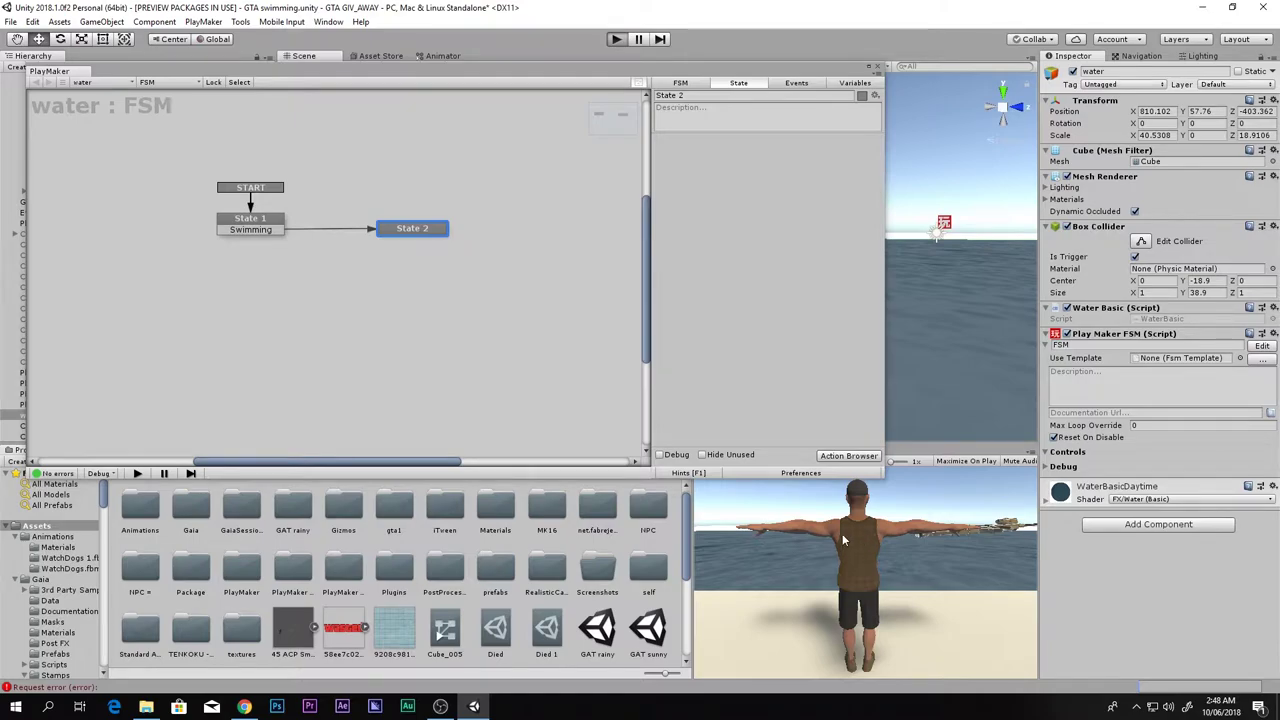
key(ctrl+p)
key(w)
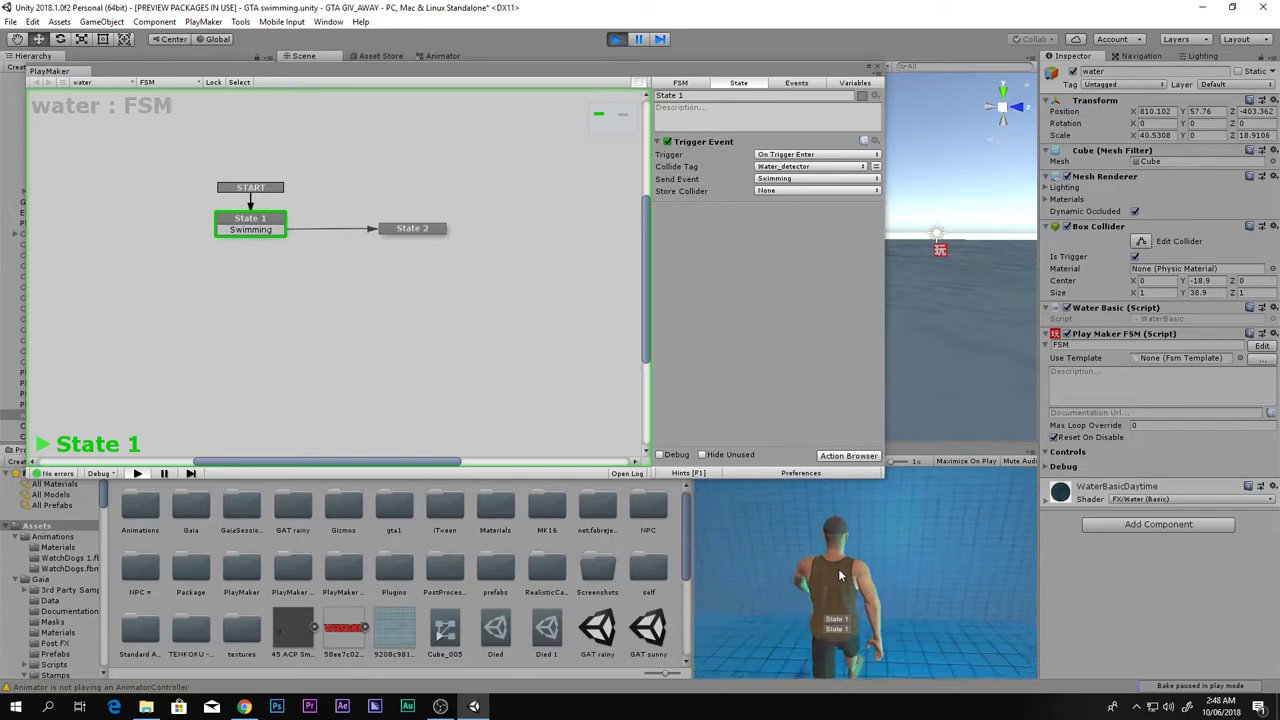
key(w)
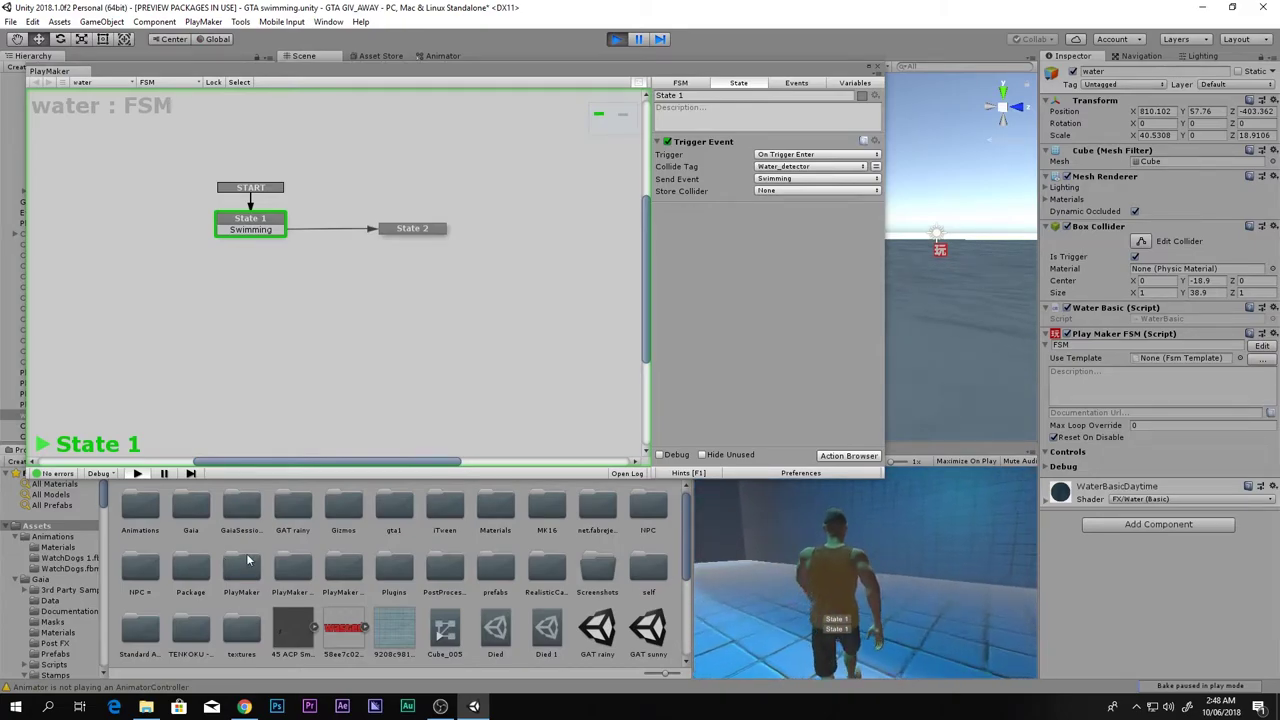
click(612, 40)
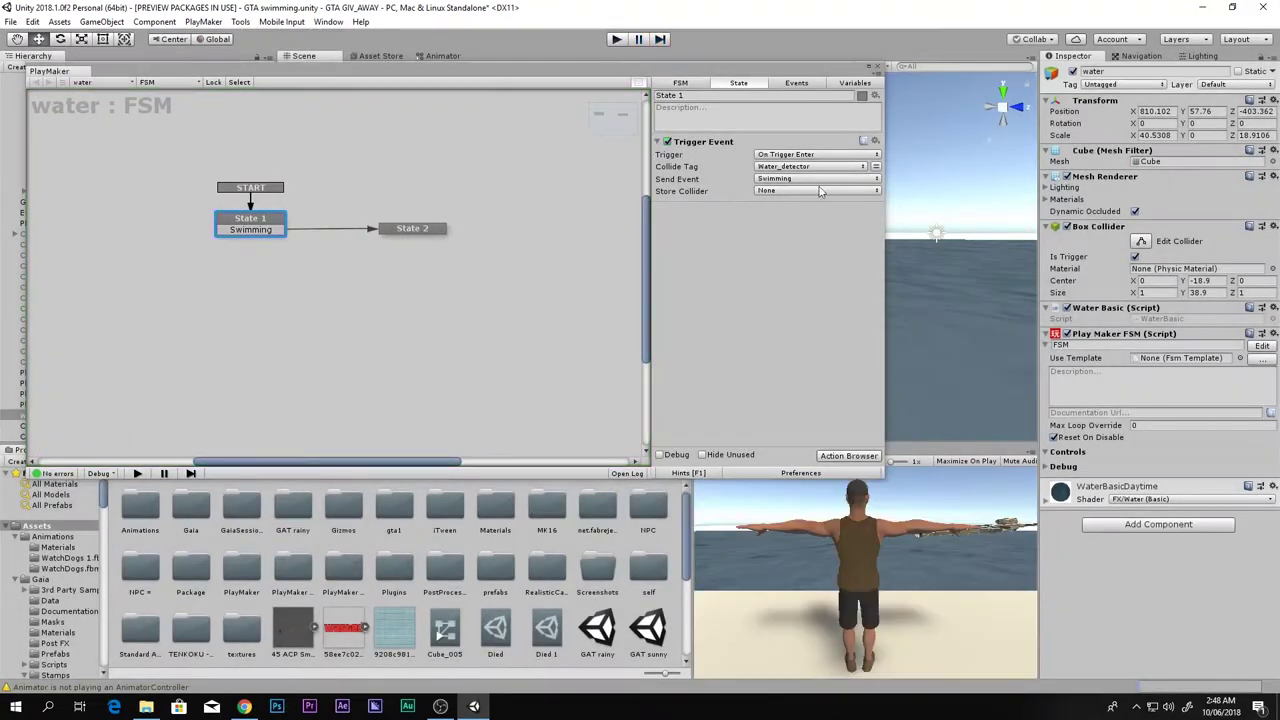
Close the PlayMaker editor and replace the Water_detector object's Box Collider with a Character Controller component.
drag(790, 72, 866, 330)
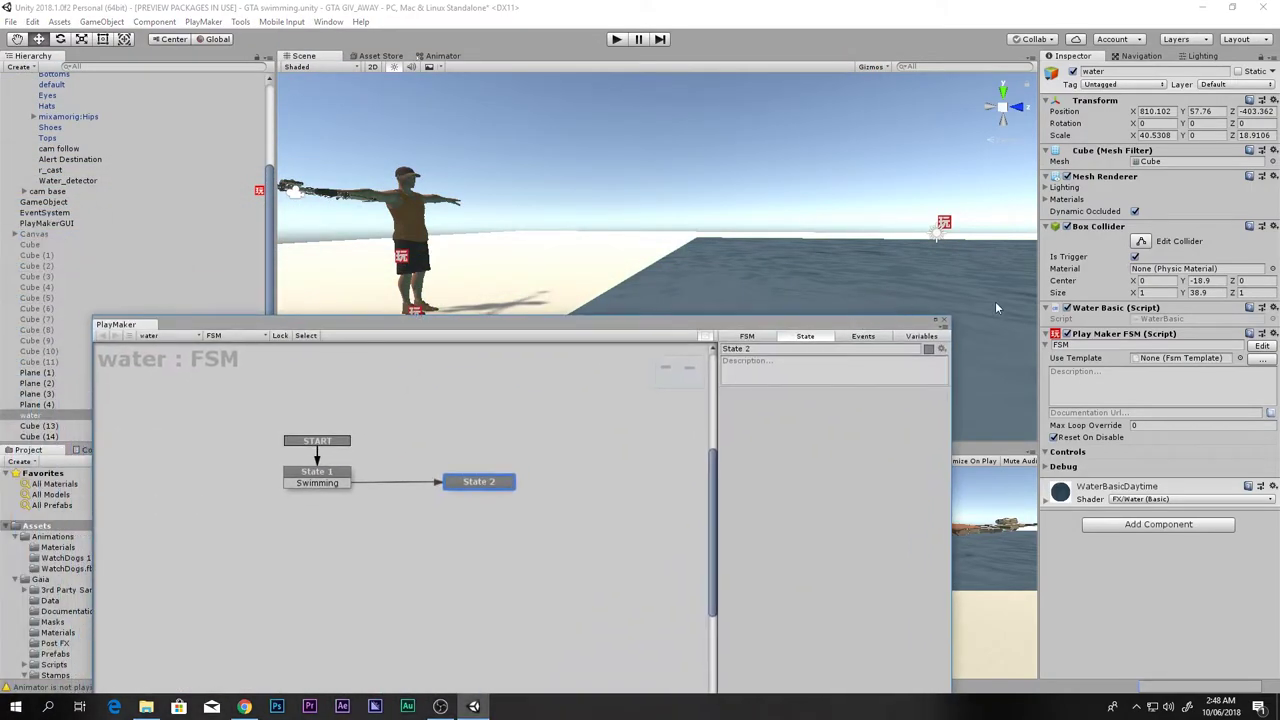
click(944, 322)
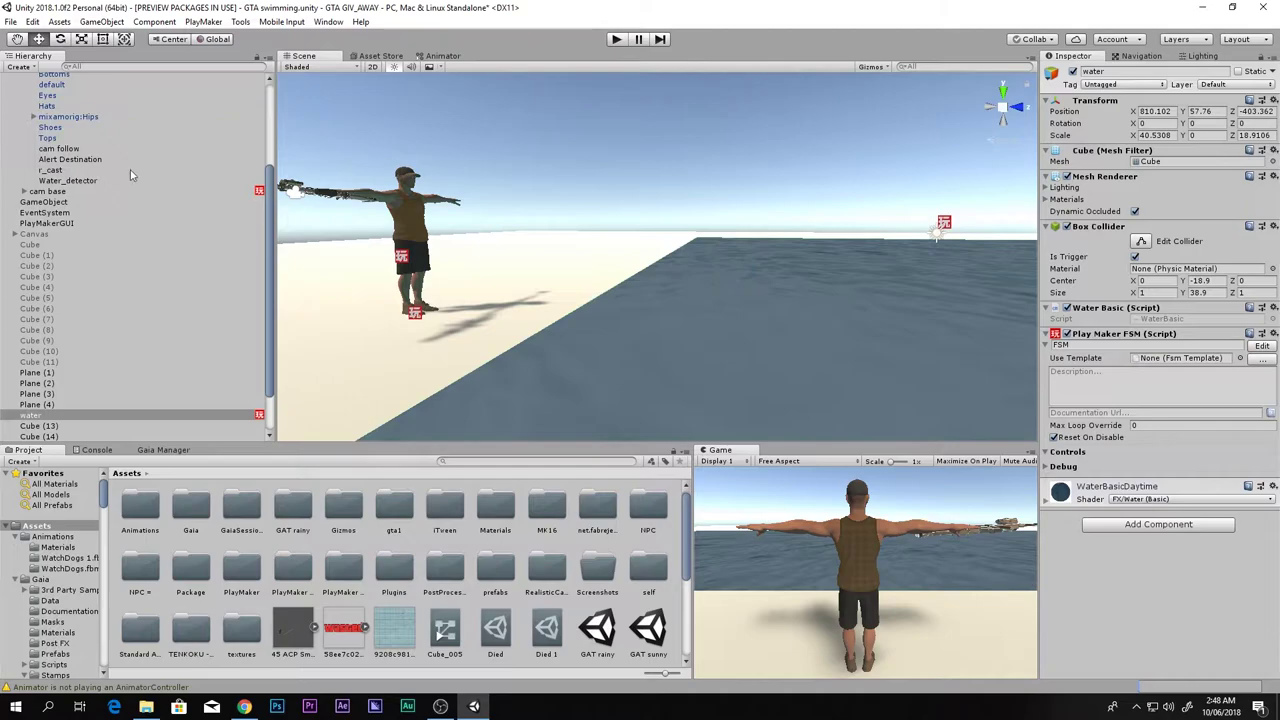
click(68, 181)
click(1273, 150)
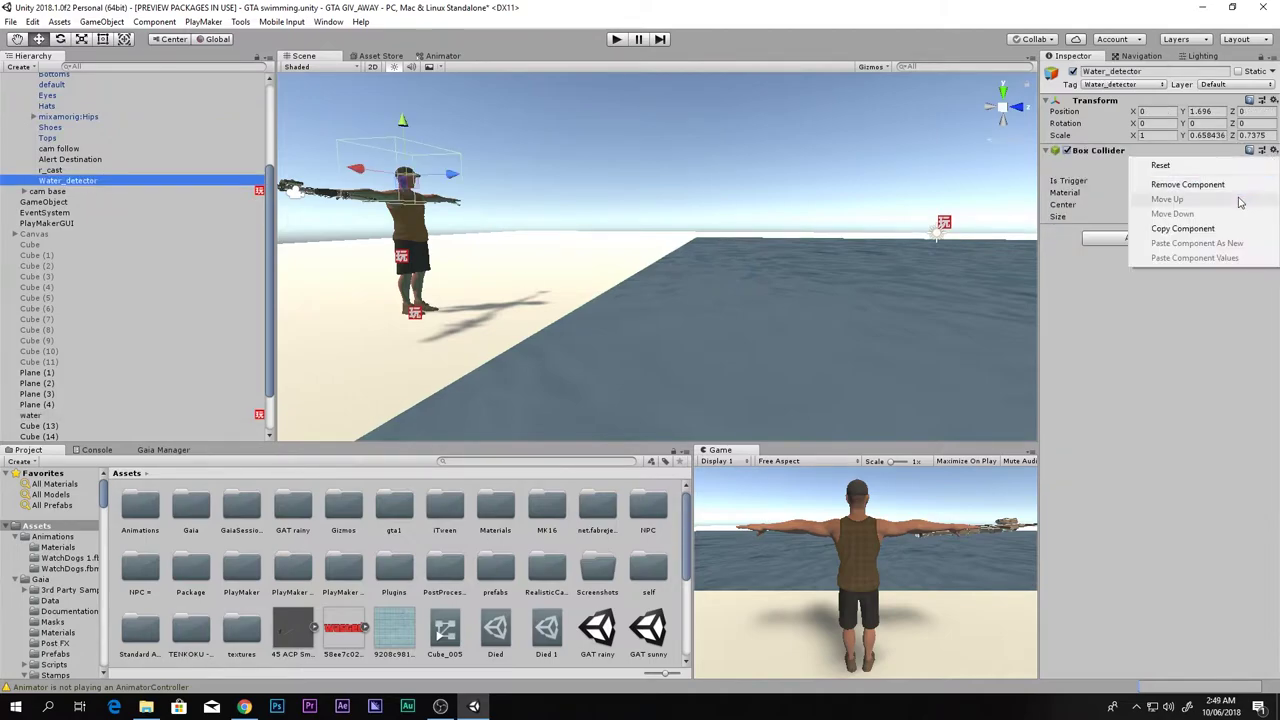
click(1222, 185)
click(1166, 158)
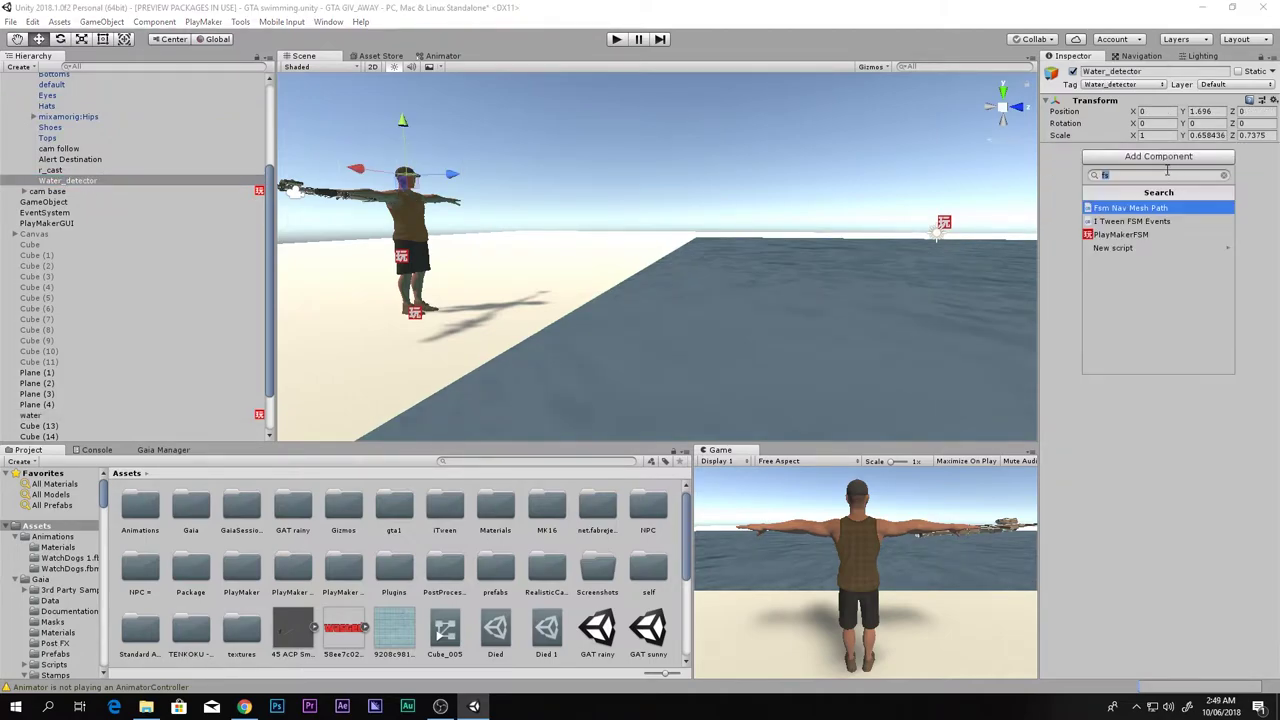
text(character)
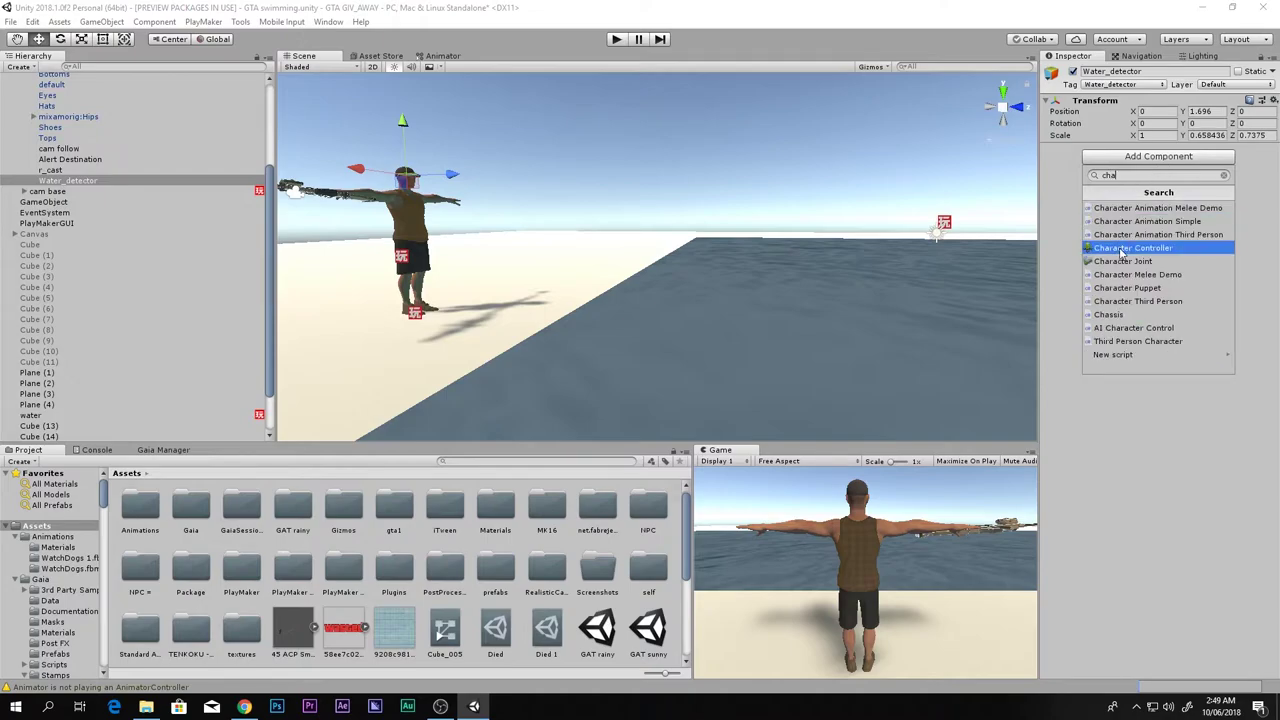
click(1122, 250)
Set the Water_detector's Character Controller height to 0 and its radius to 0.46.
click(1016, 107)
key(f)
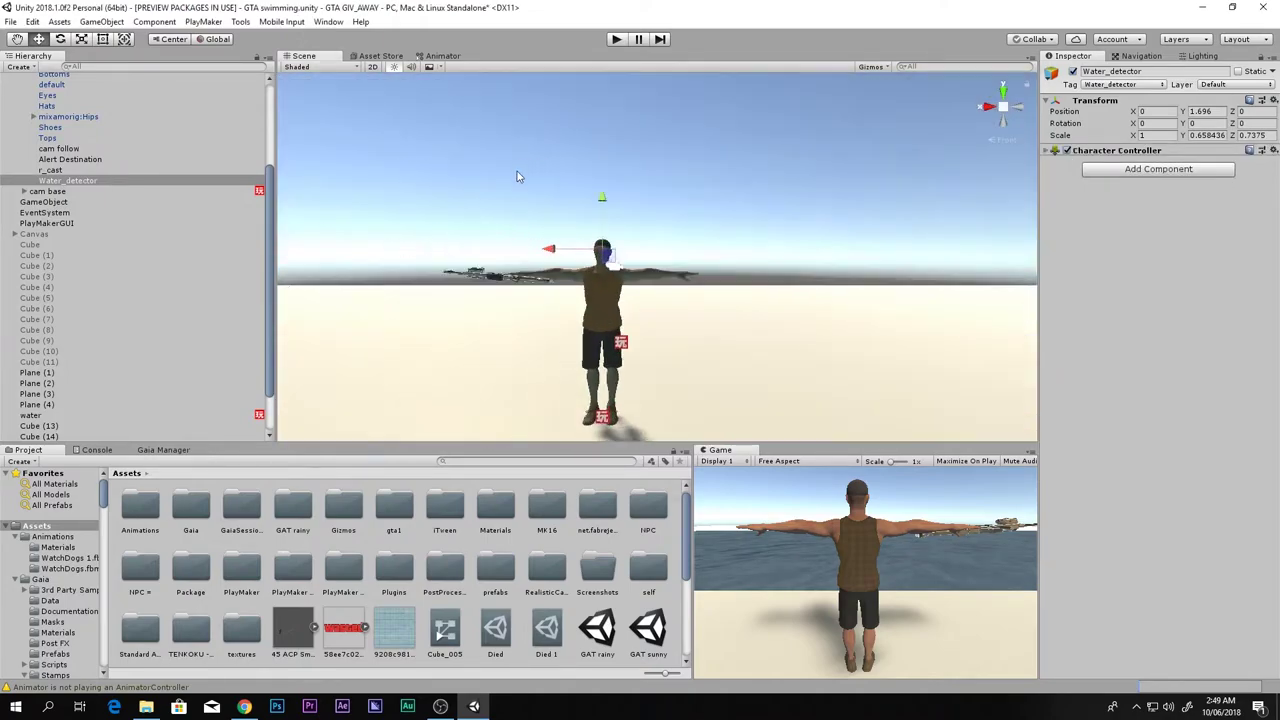
click(1051, 150)
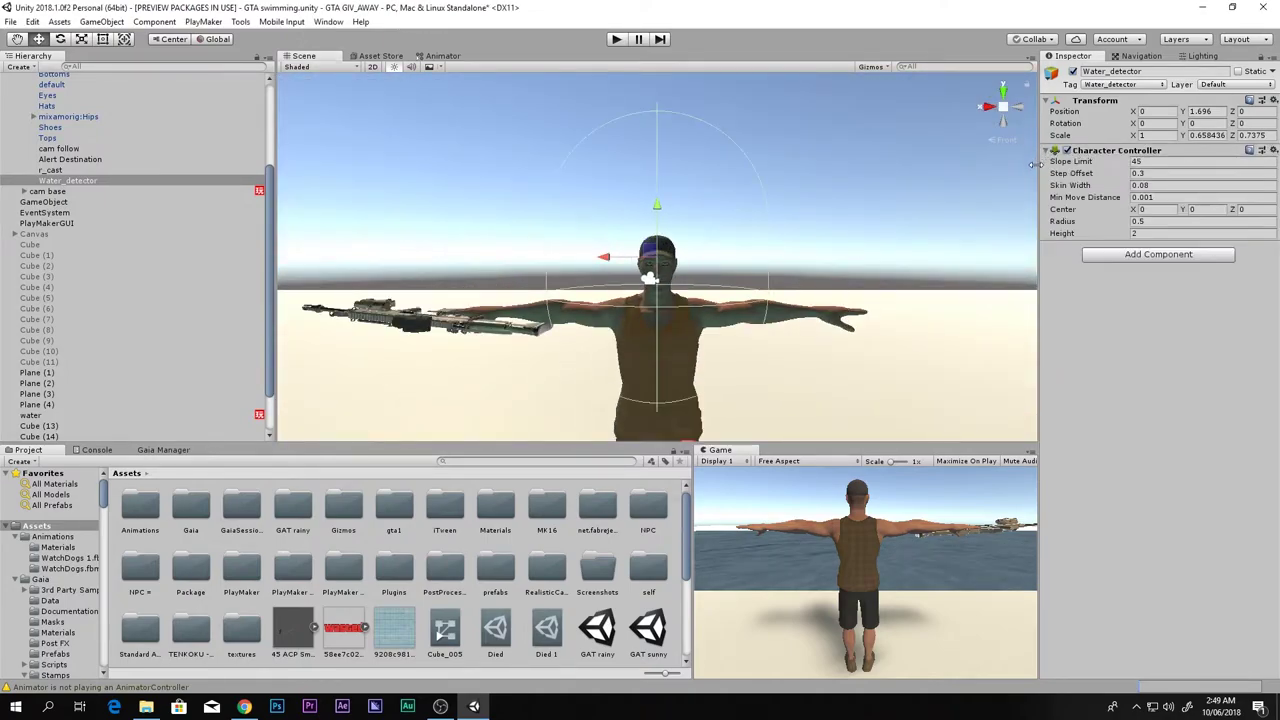
click(1140, 233)
text(90)
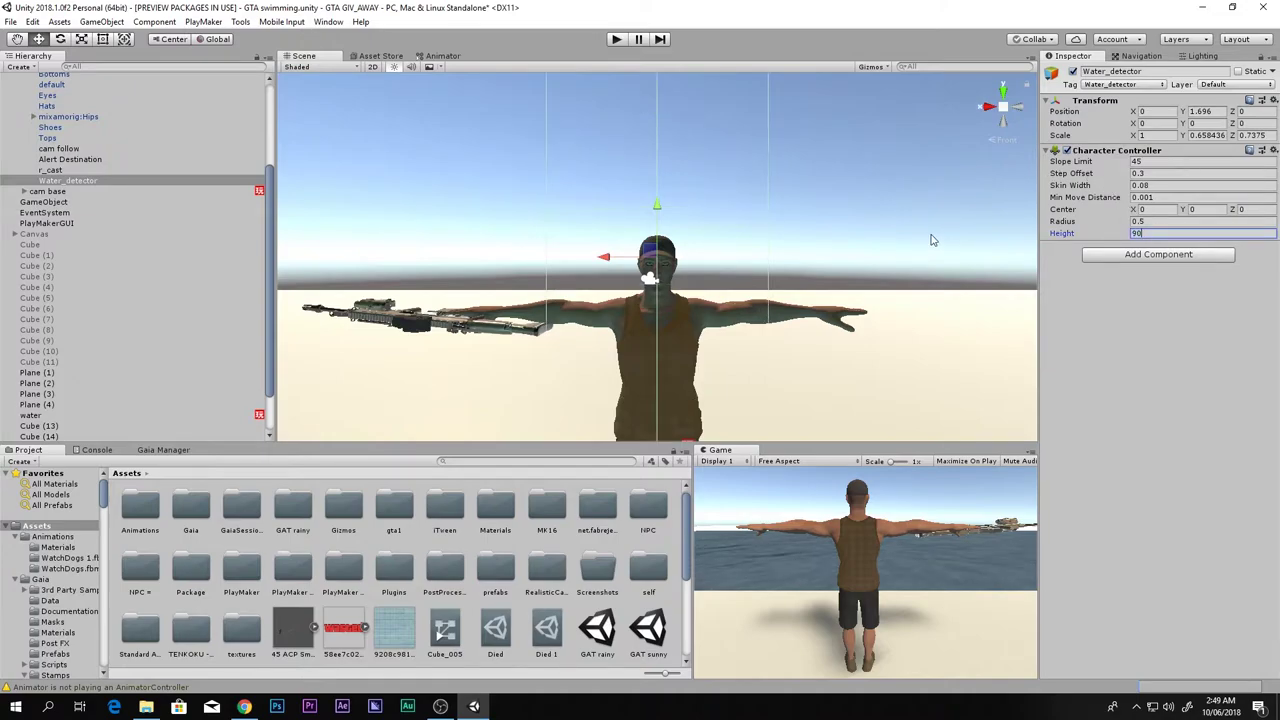
key(BackSpace)
key(BackSpace)
text(0)
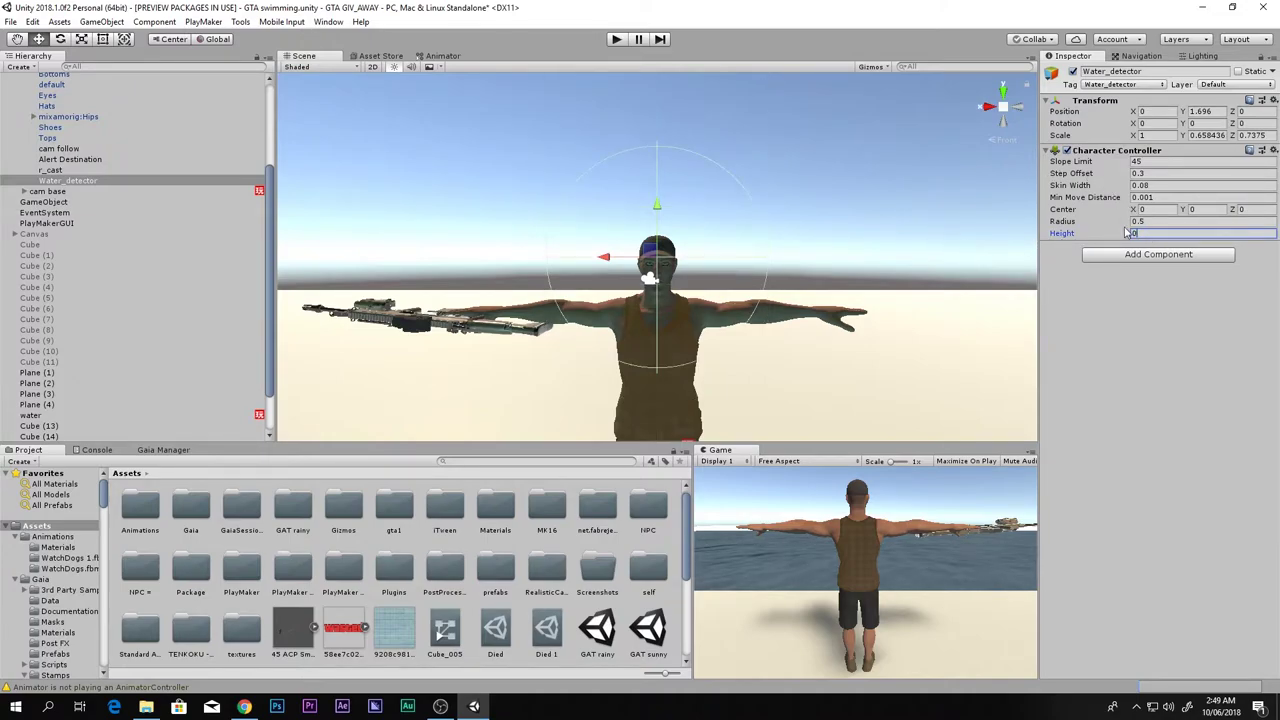
drag(1128, 224, 1122, 226)
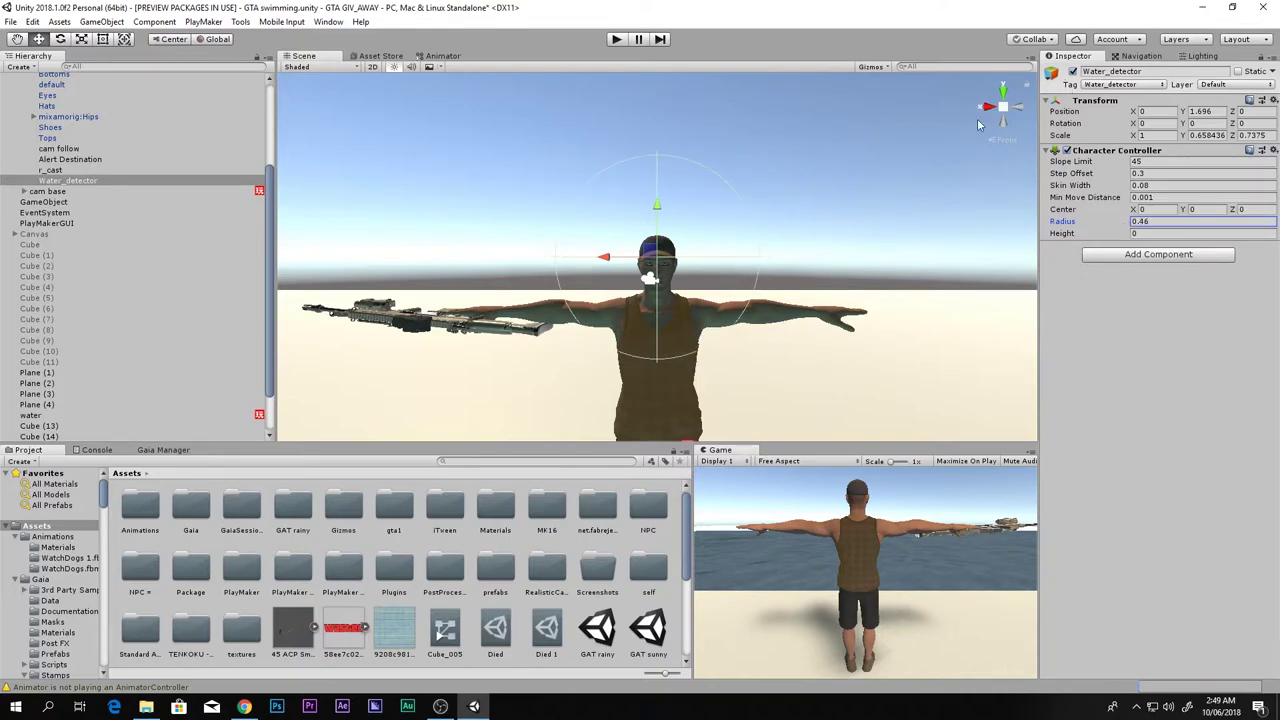
Play-test the scene by walking the character into the pool with the water FSM open, and close the editor after stopping playback.
click(620, 44)
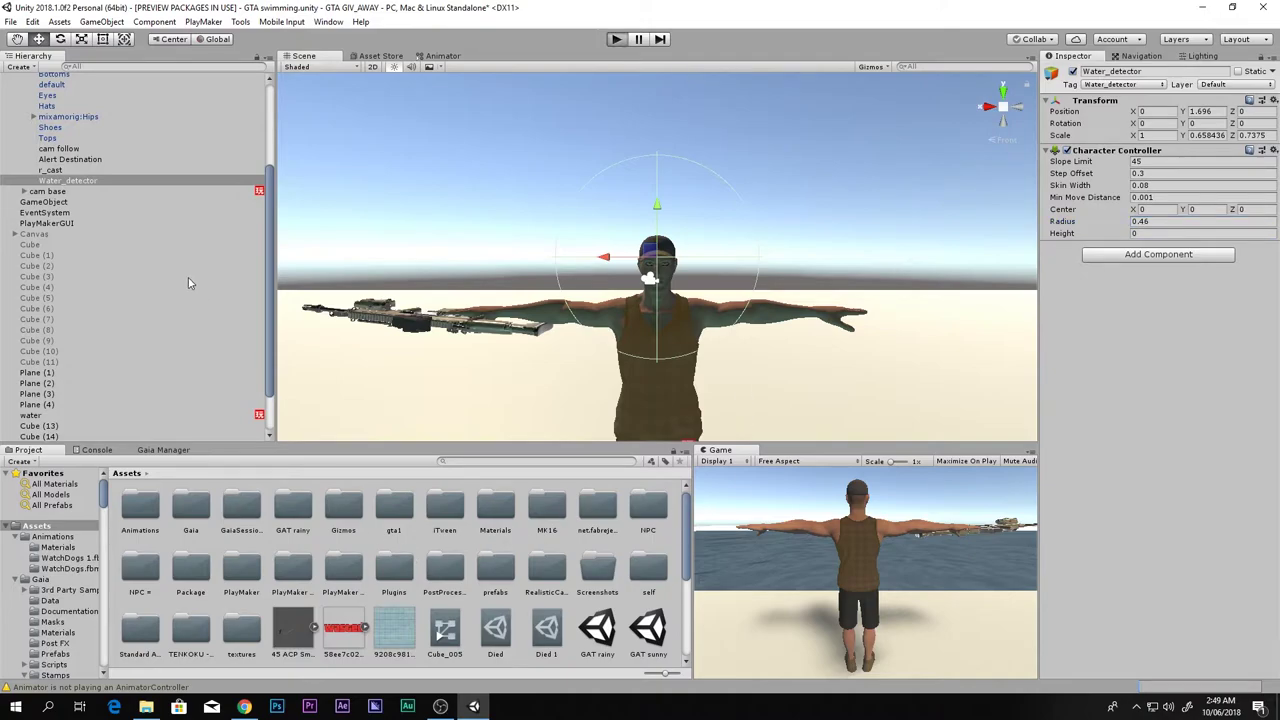
right_drag(494, 289, 881, 314)
click(881, 314)
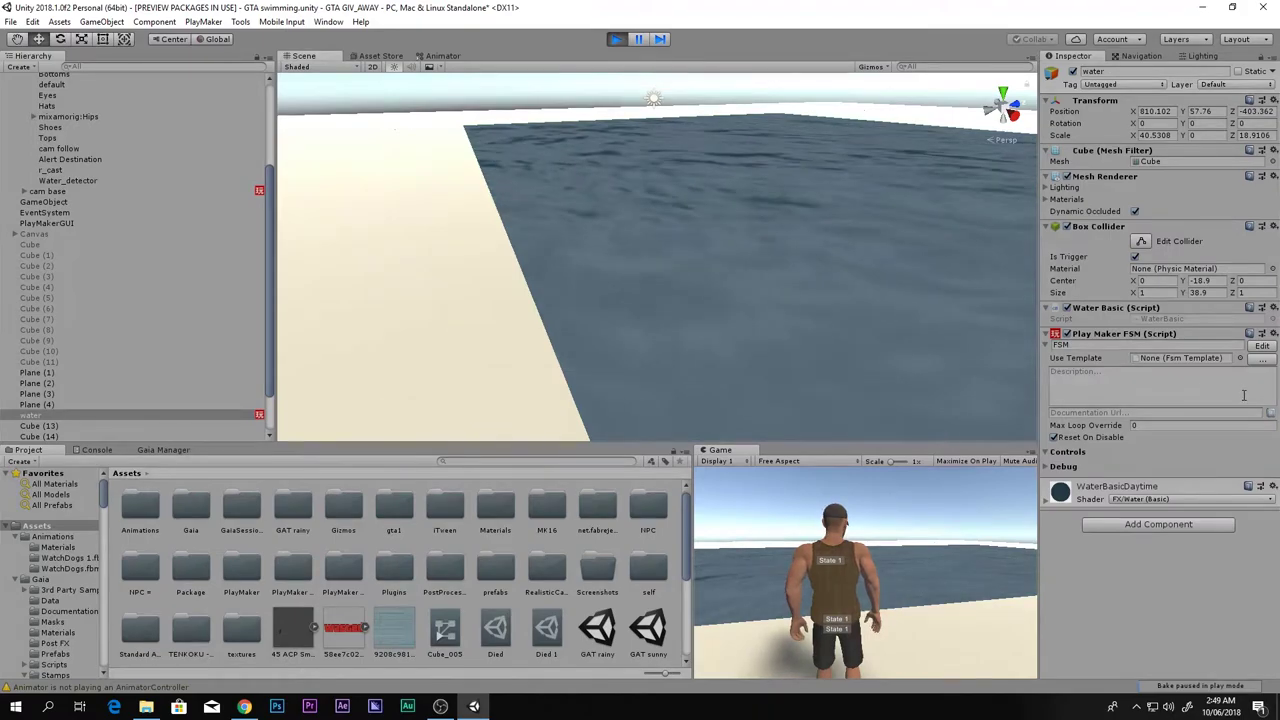
click(1262, 346)
drag(739, 282, 747, 37)
key(w)
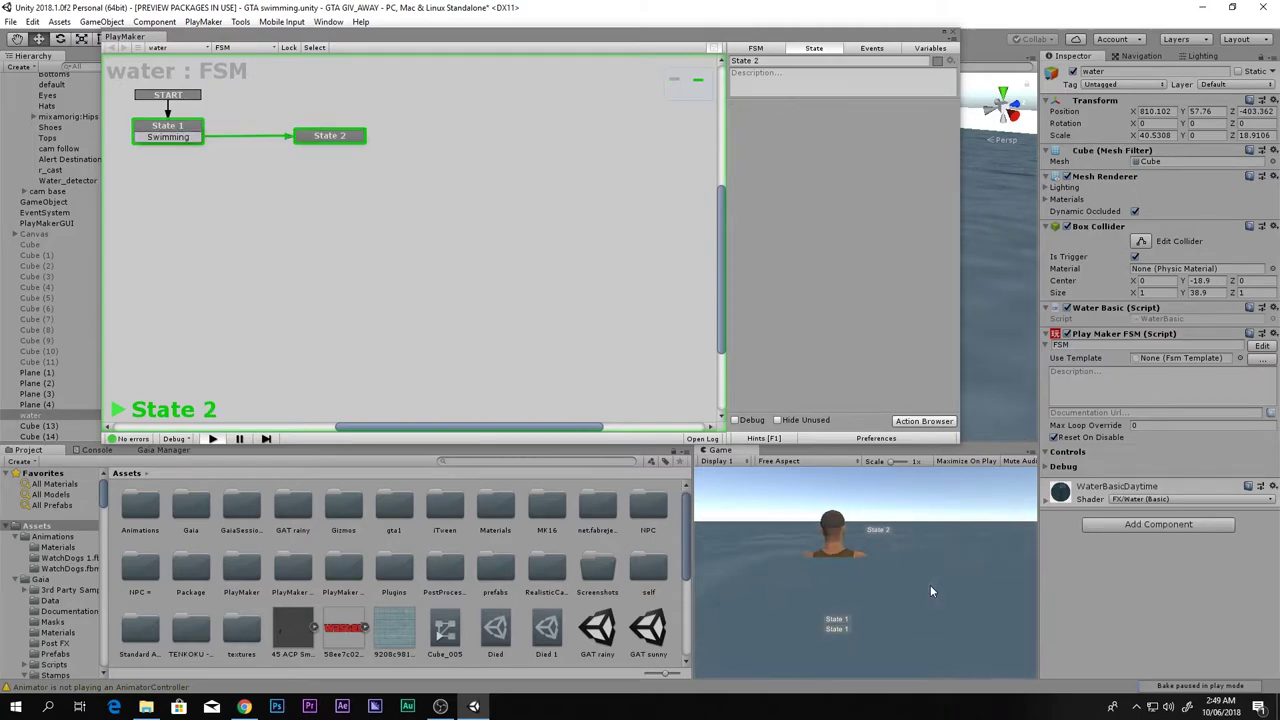
key(s)
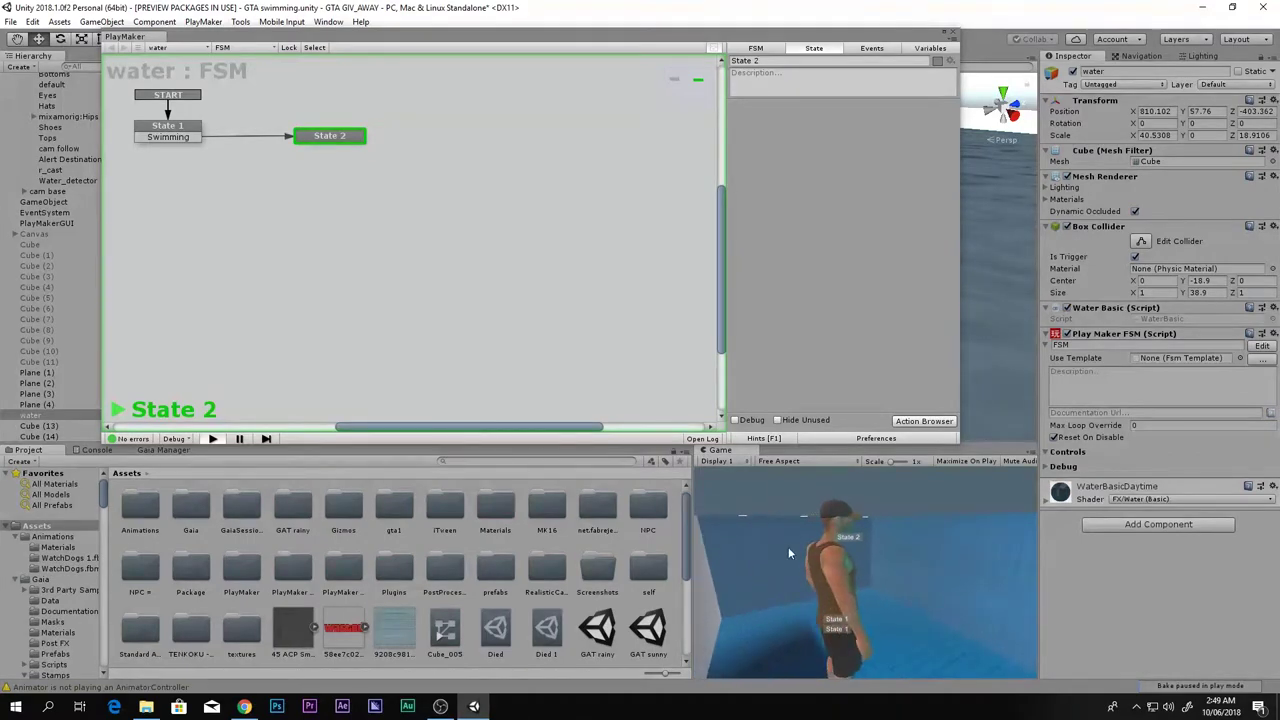
drag(682, 36, 611, 102)
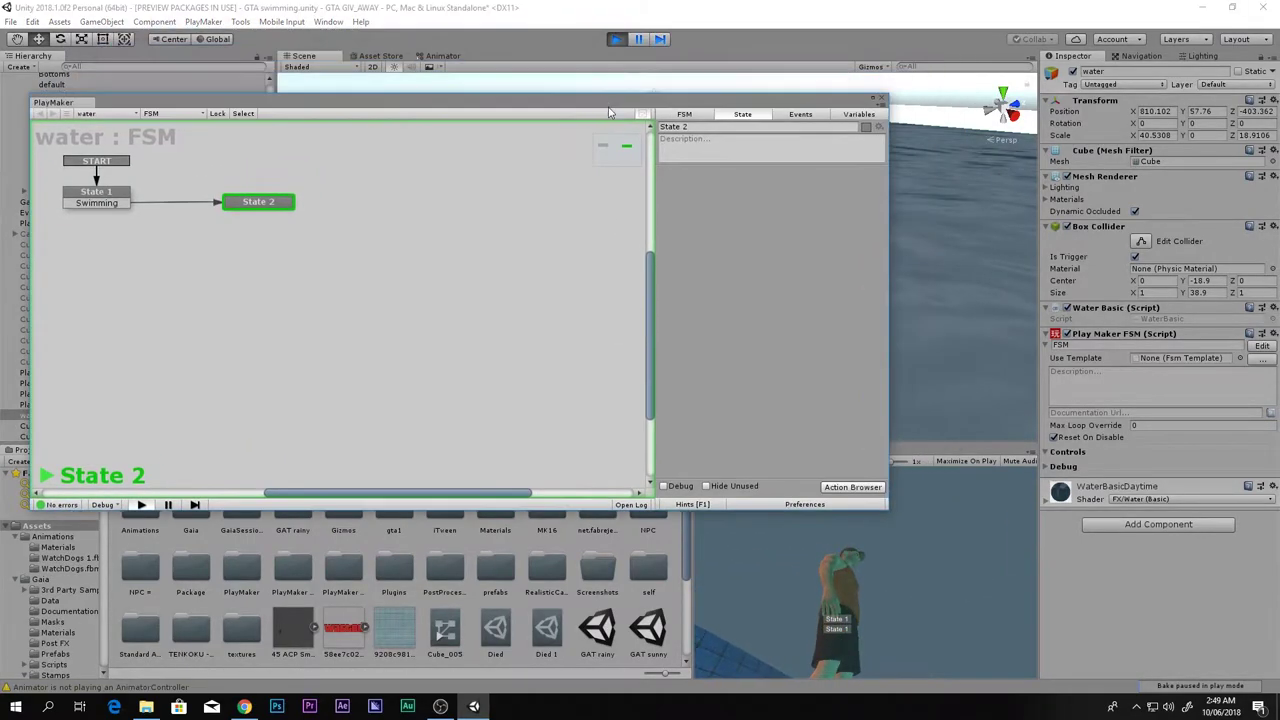
click(616, 40)
click(881, 99)
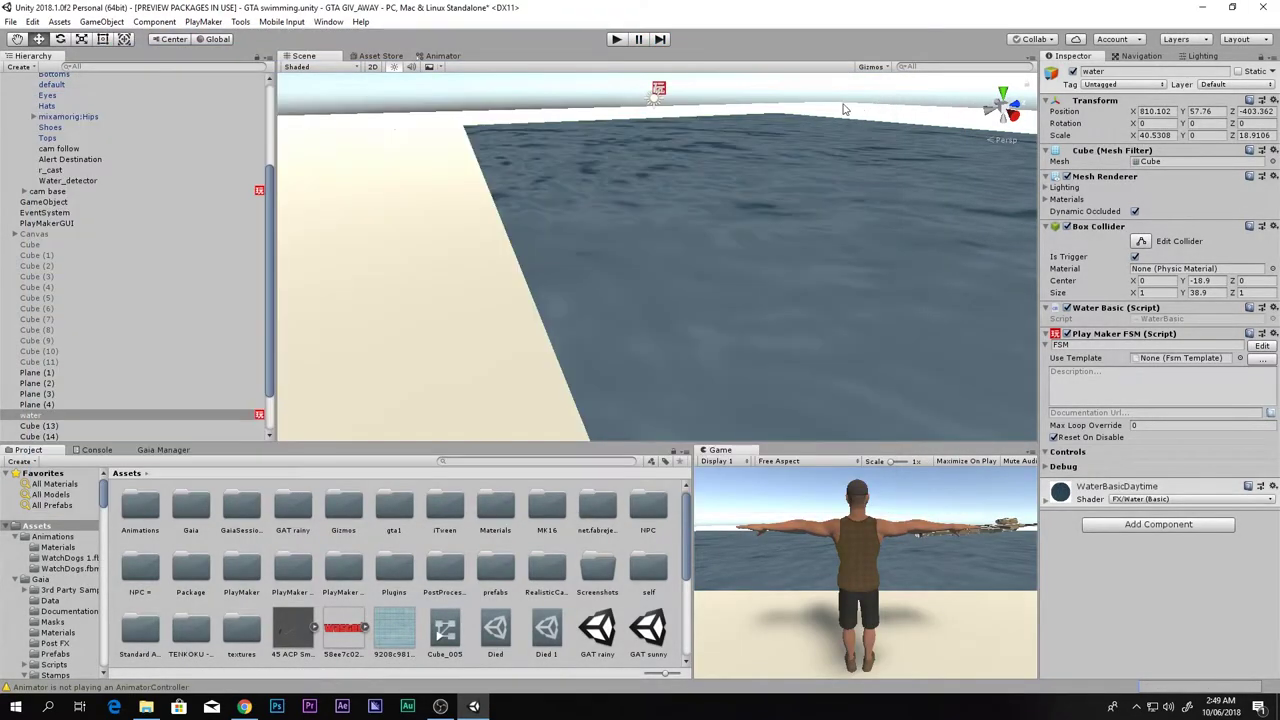
Lower the Water_detector object along the character to a Y position of 1.598.
click(1014, 115)
scroll(722, 260, down, 2)
middle_drag(728, 330, 826, 338)
scroll(826, 338, down, 4)
double_click(68, 181)
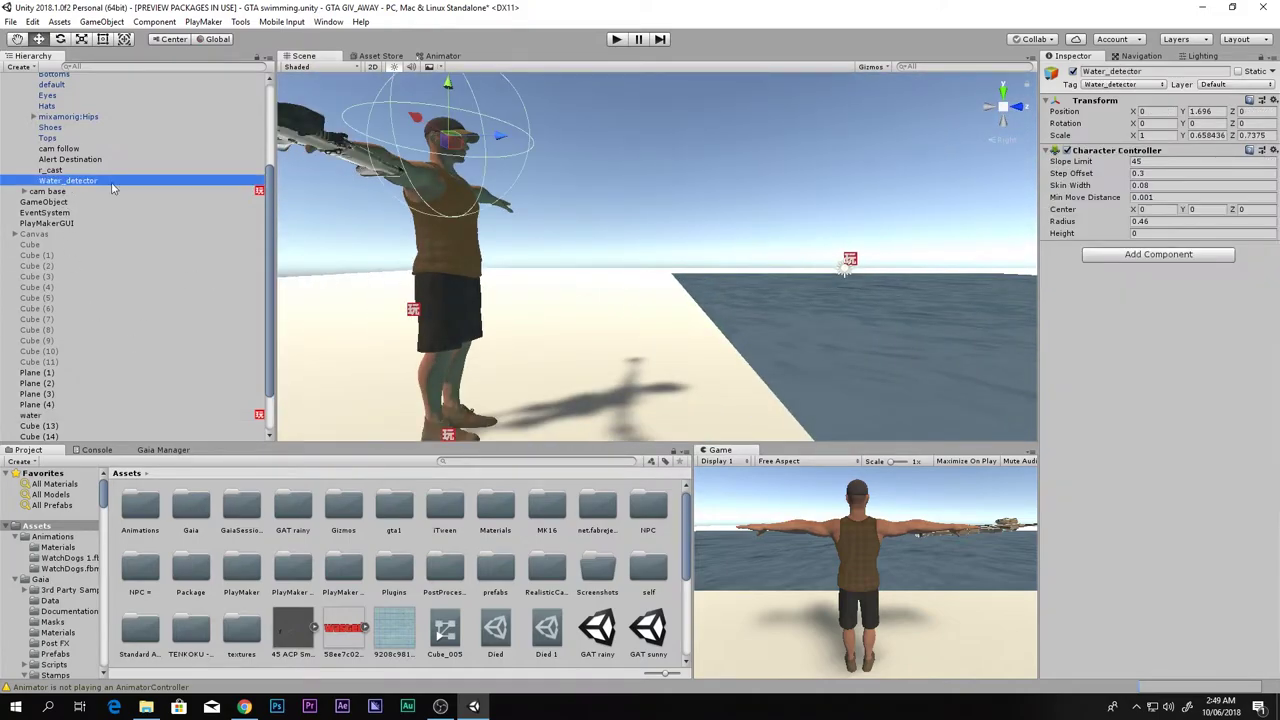
drag(565, 167, 567, 178)
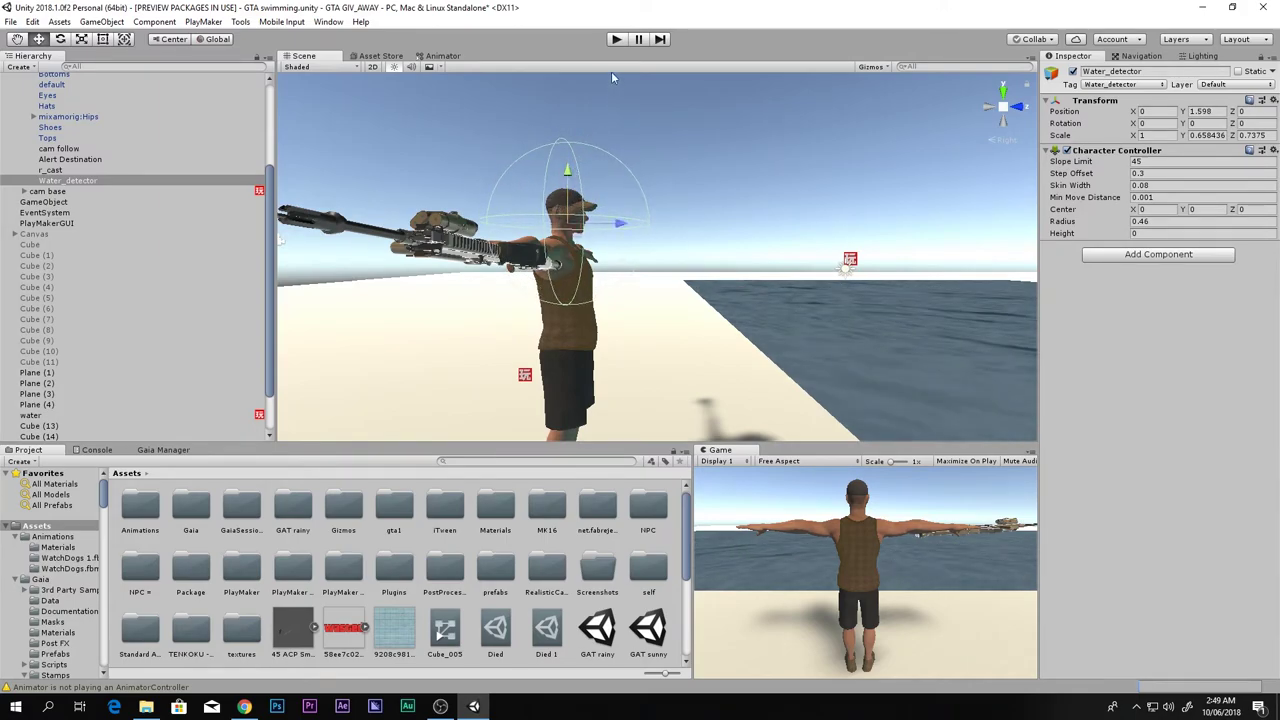
Play-test the lowered detector by walking the character into the pool while watching the water FSM's states, and stop playback.
click(616, 39)
key(w)
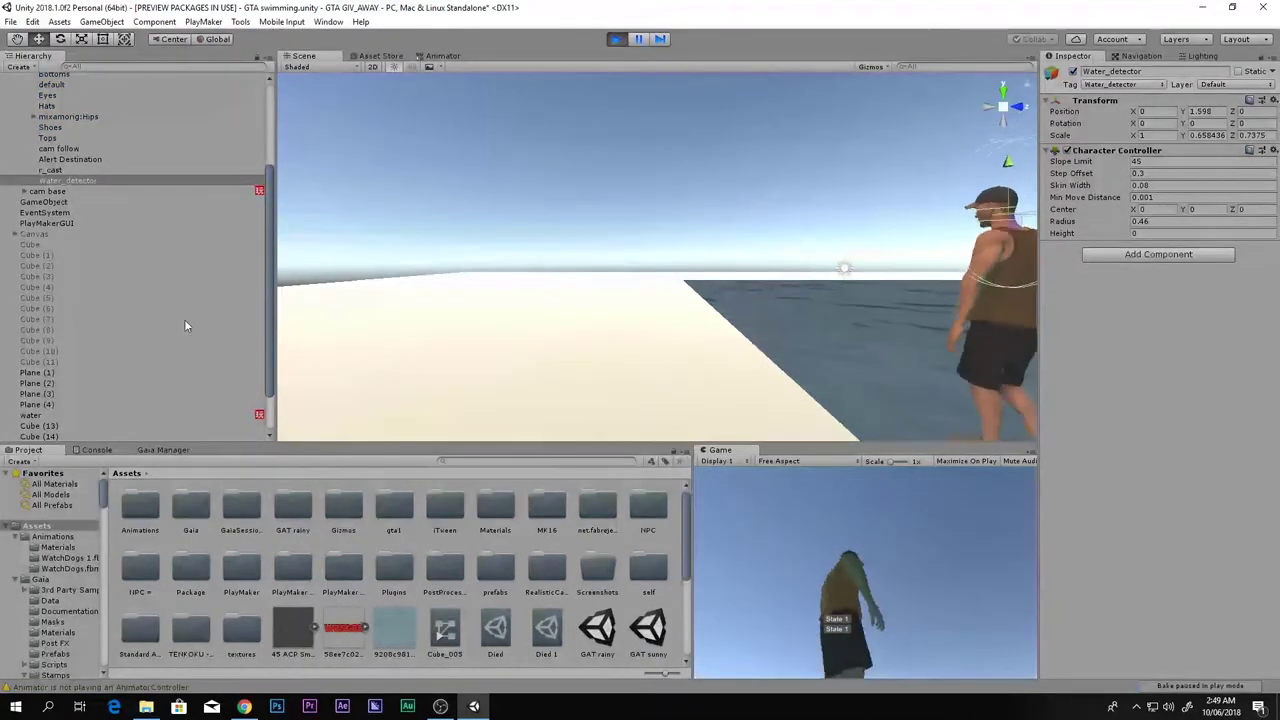
click(68, 413)
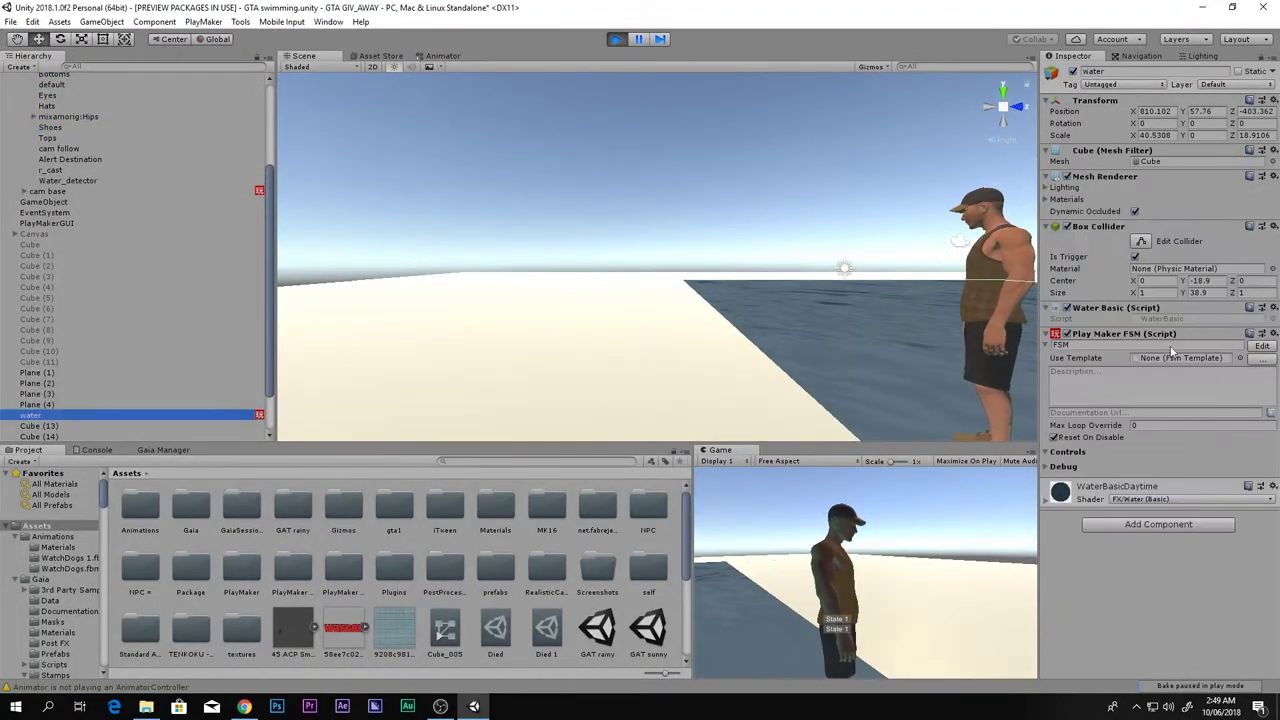
click(1262, 345)
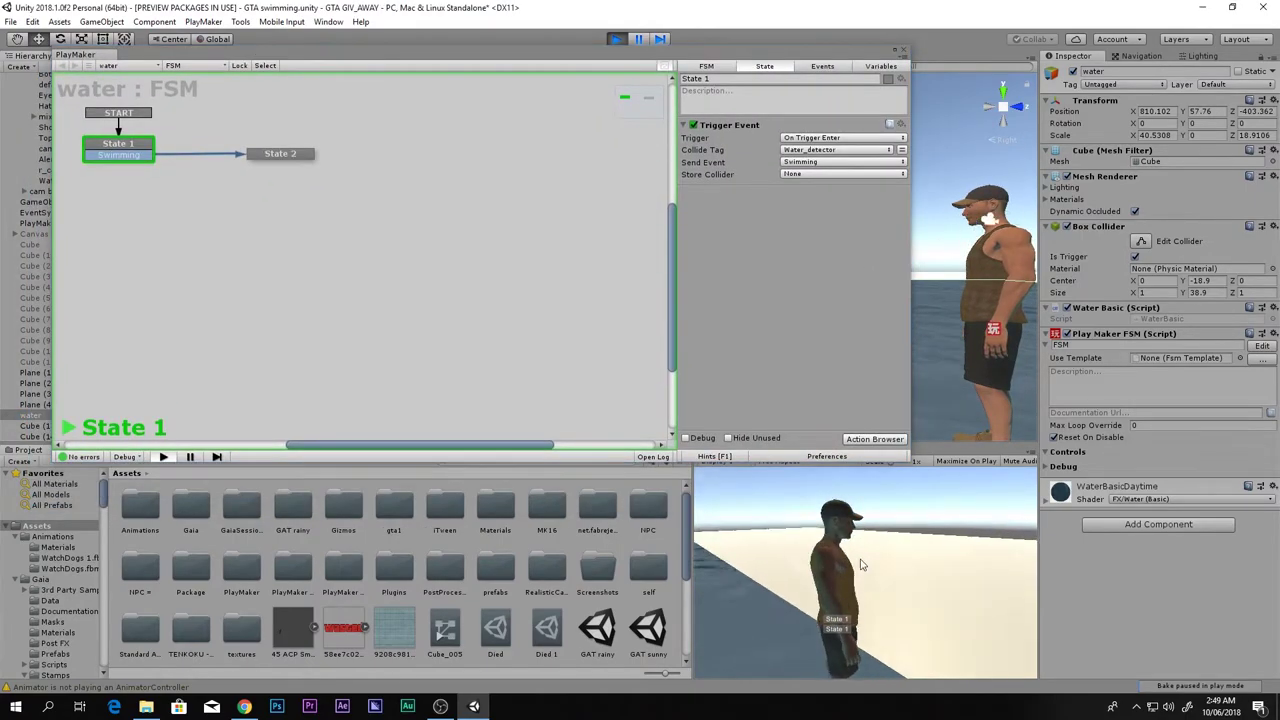
key(w)
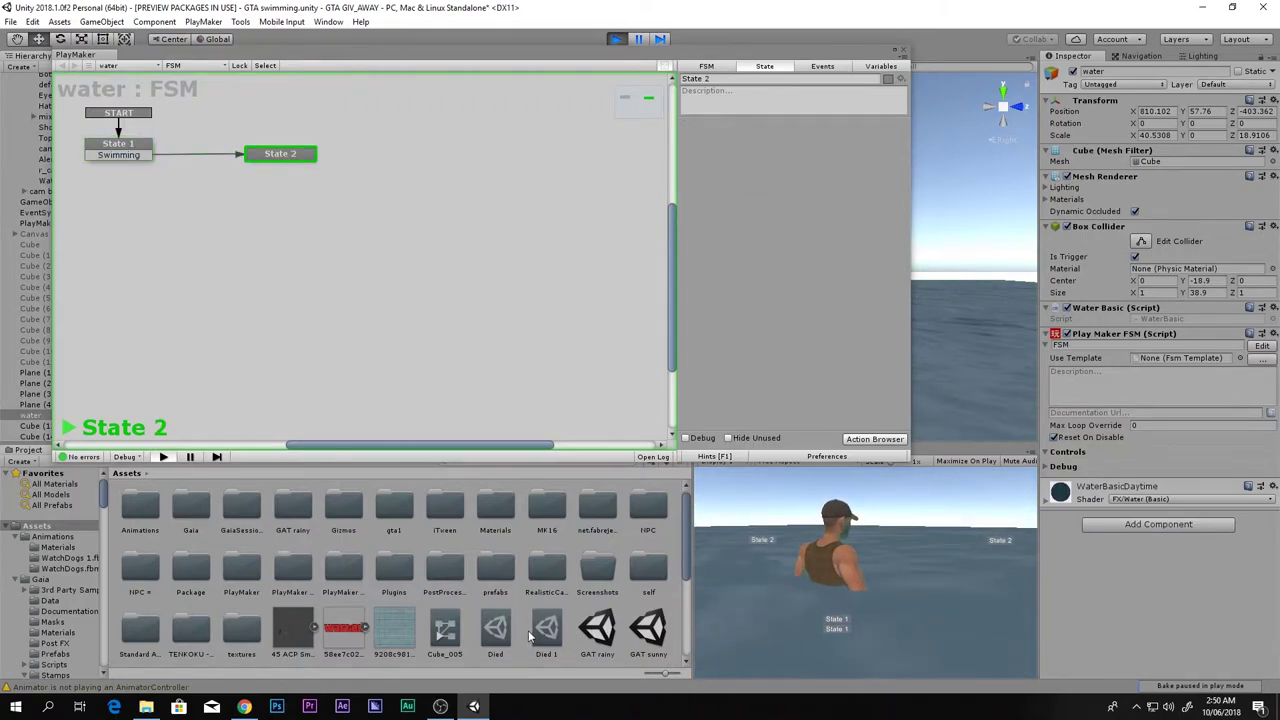
click(616, 38)
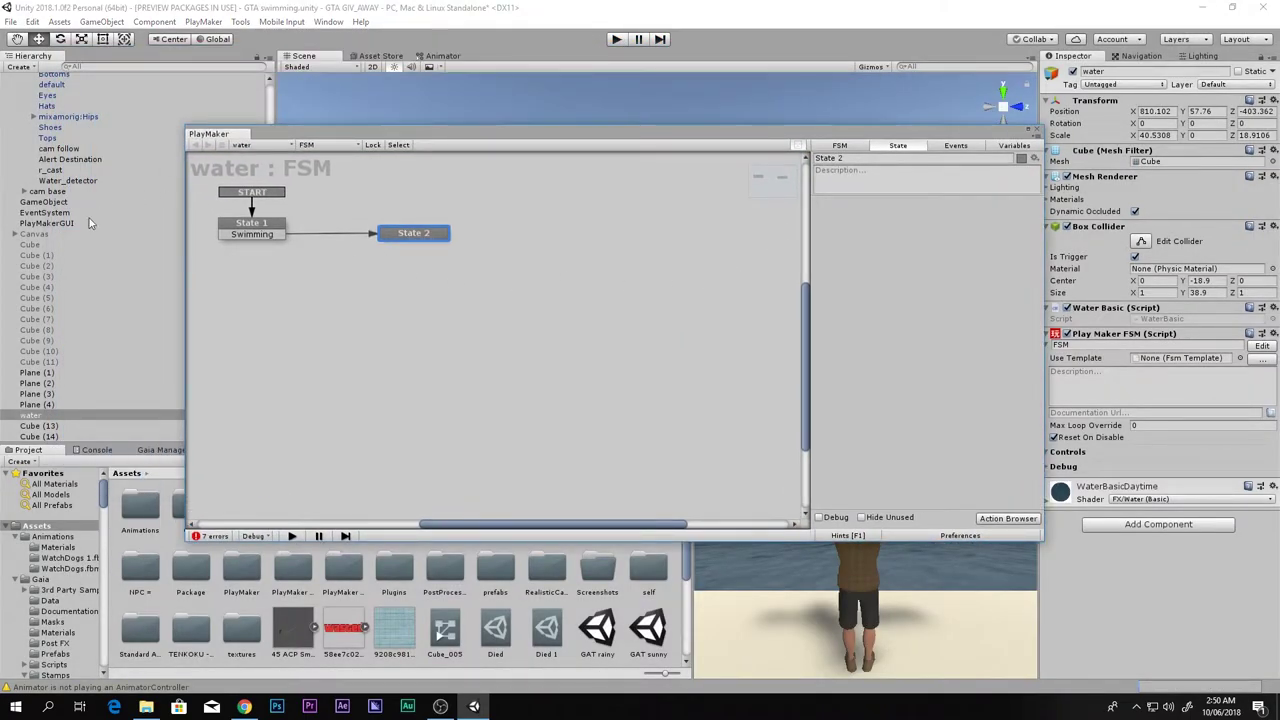
Open the PlayMaker global variables and inspect the Swim_legibal variable's settings.
click(1008, 518)
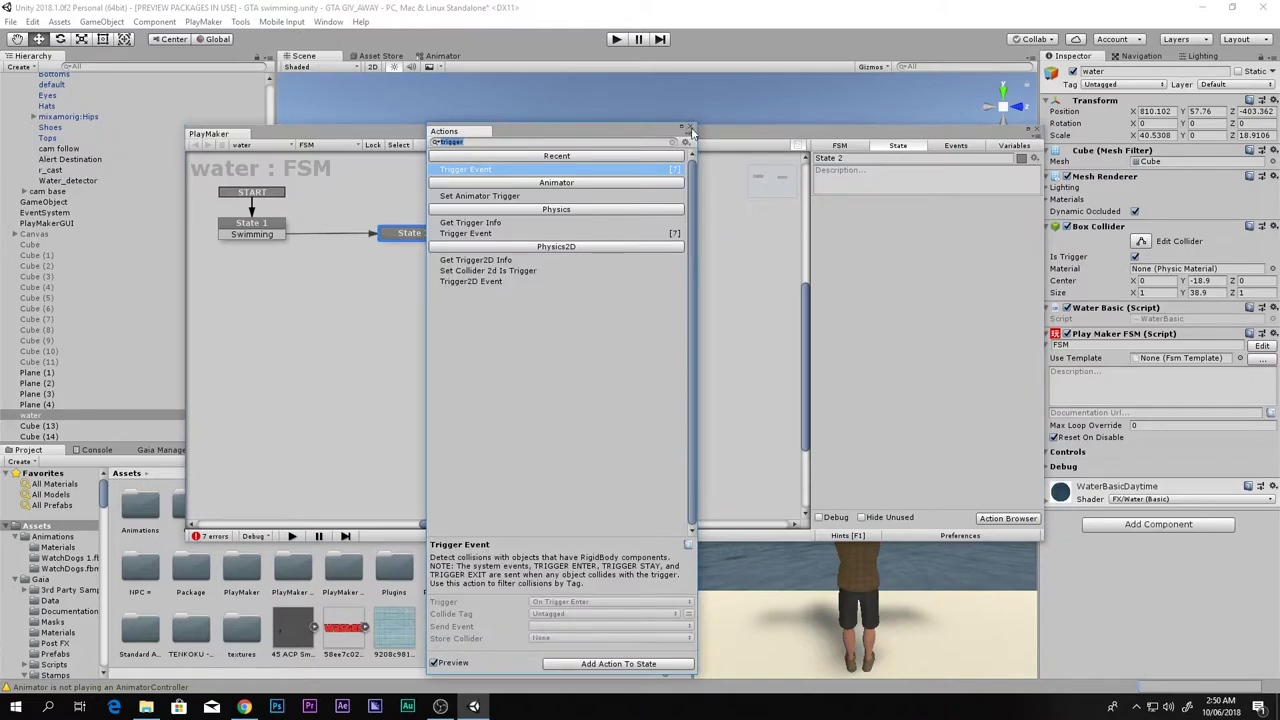
click(690, 130)
click(1012, 146)
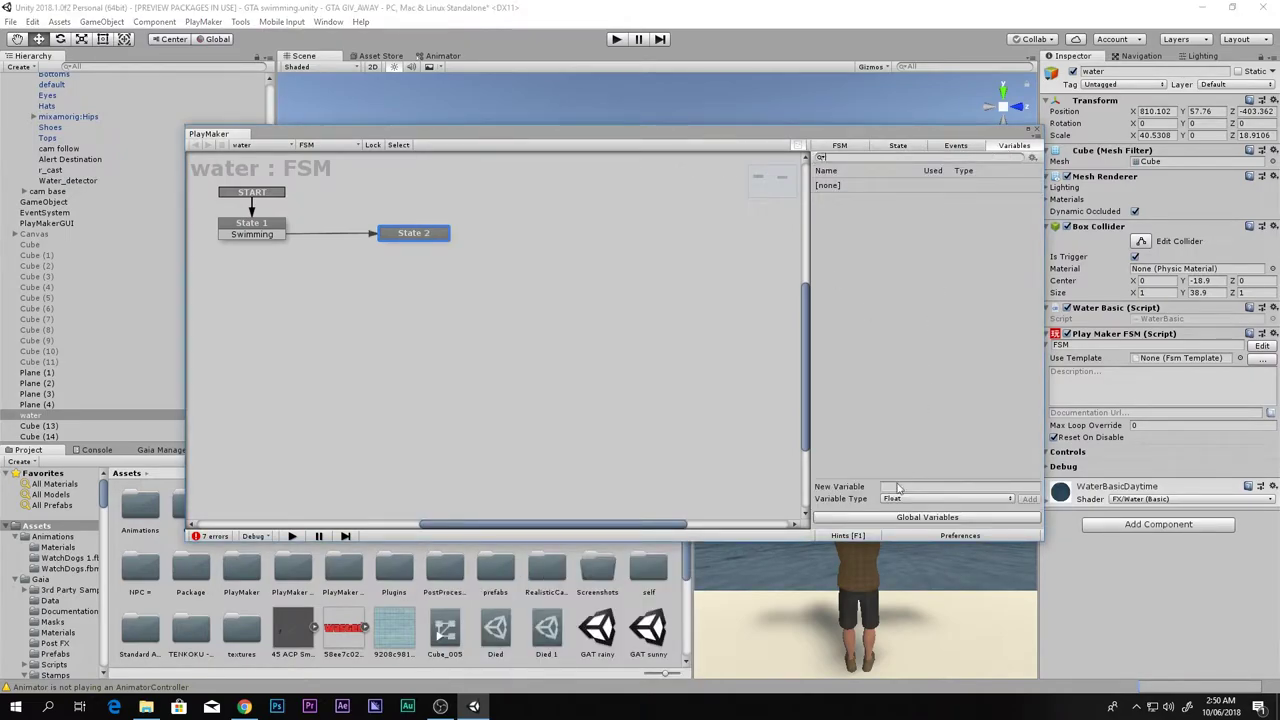
click(885, 519)
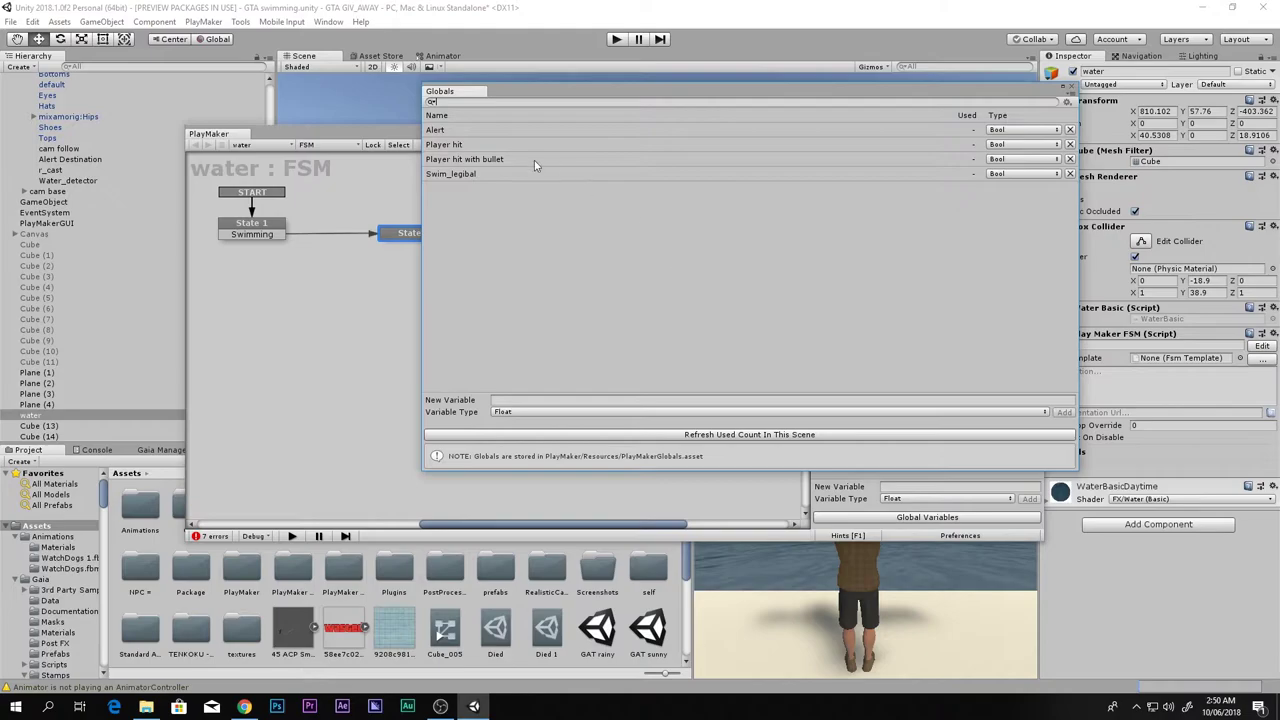
click(470, 175)
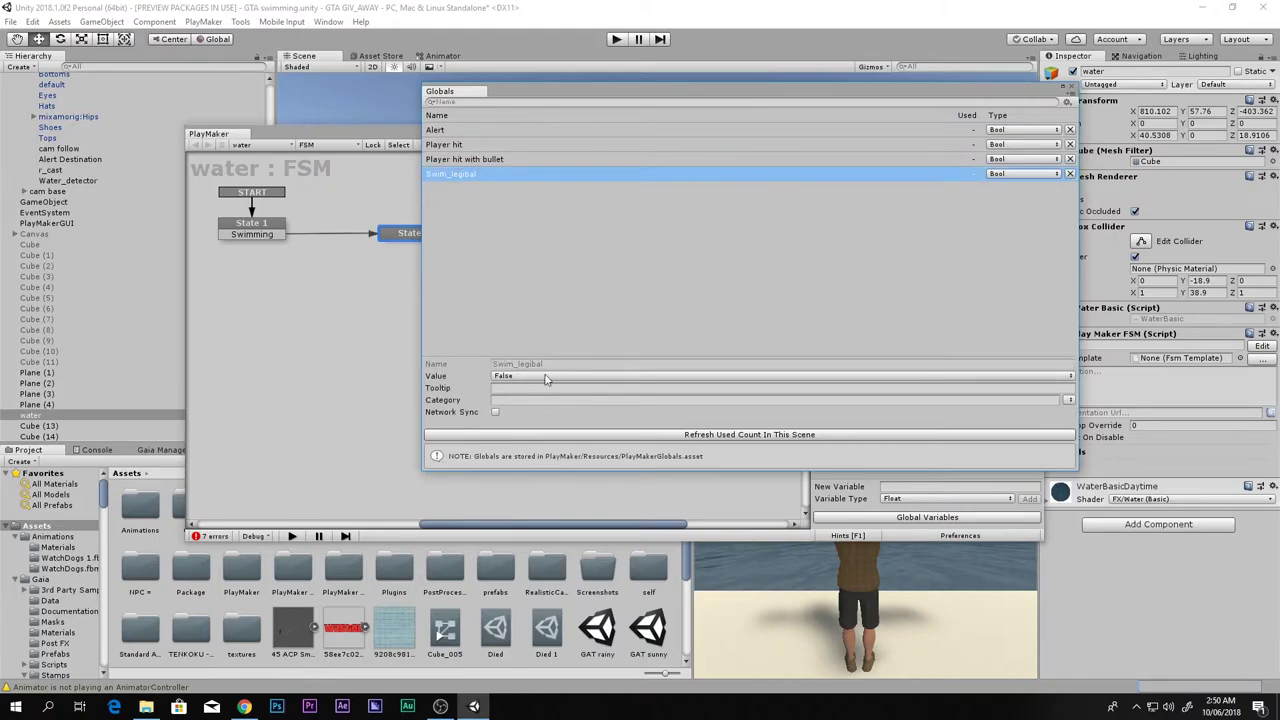
click(510, 208)
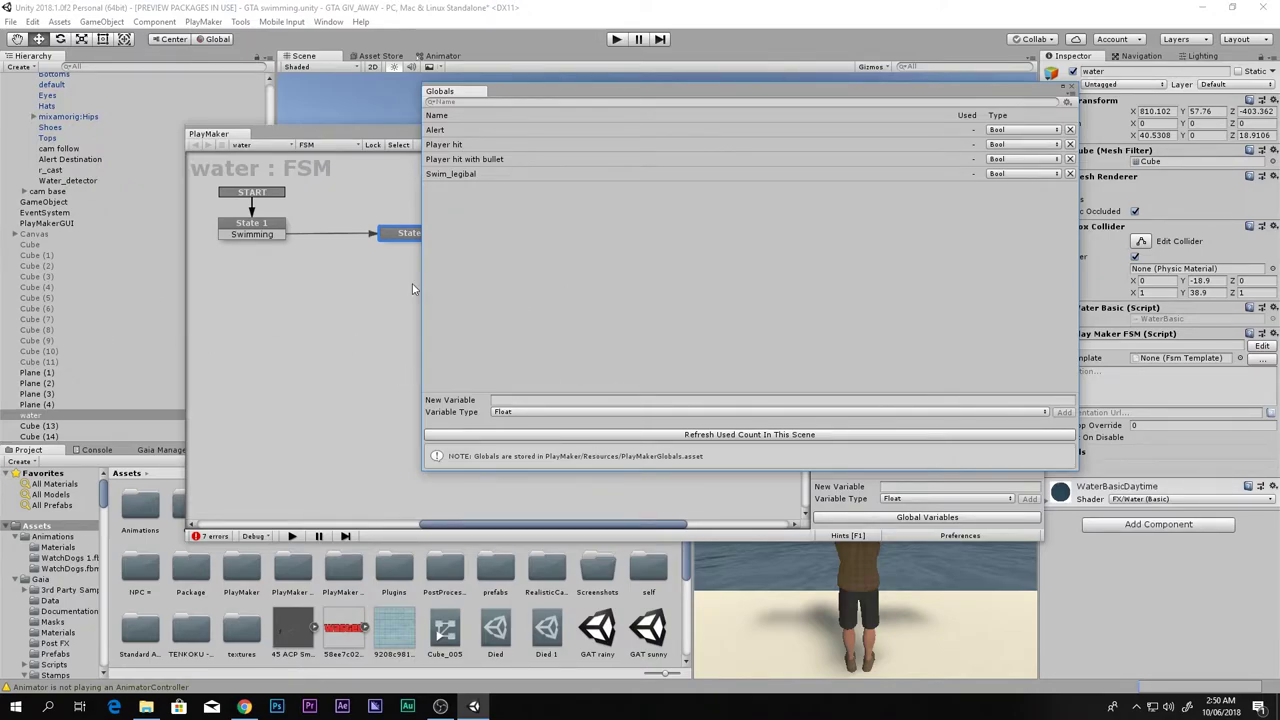
Create a global Bool variable named Start_swimming and close the Globals window.
click(506, 400)
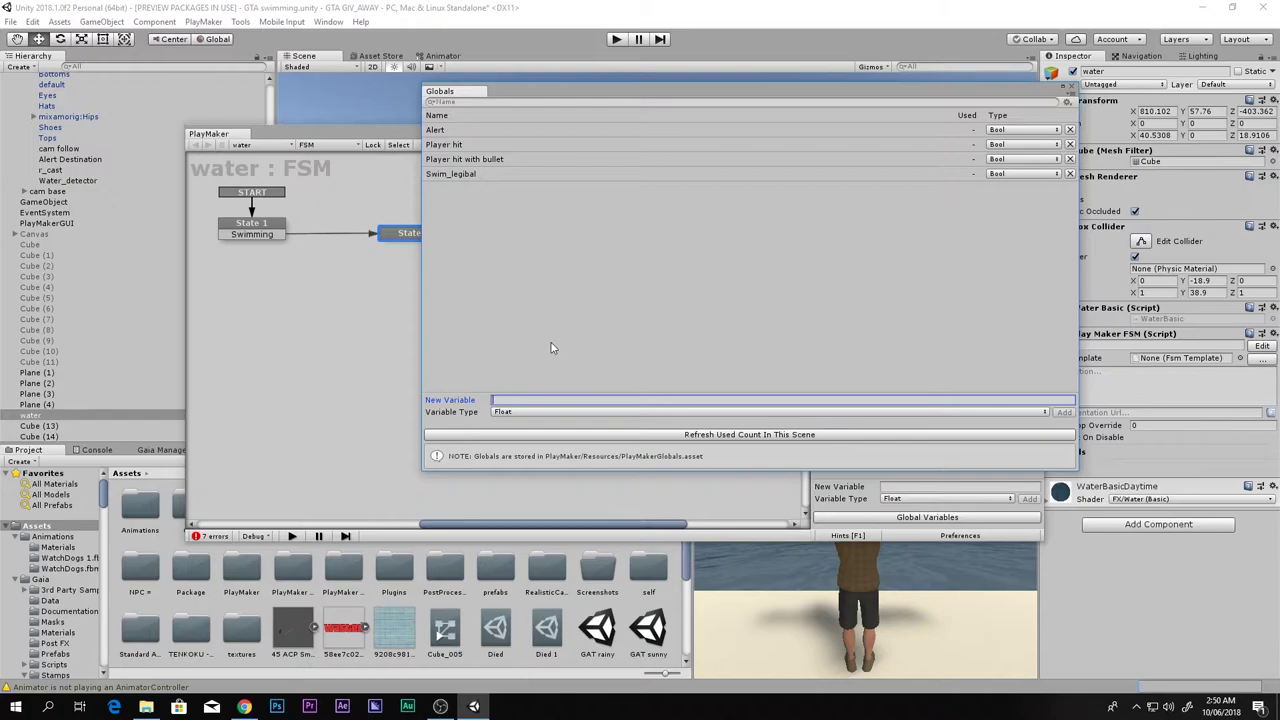
click(516, 412)
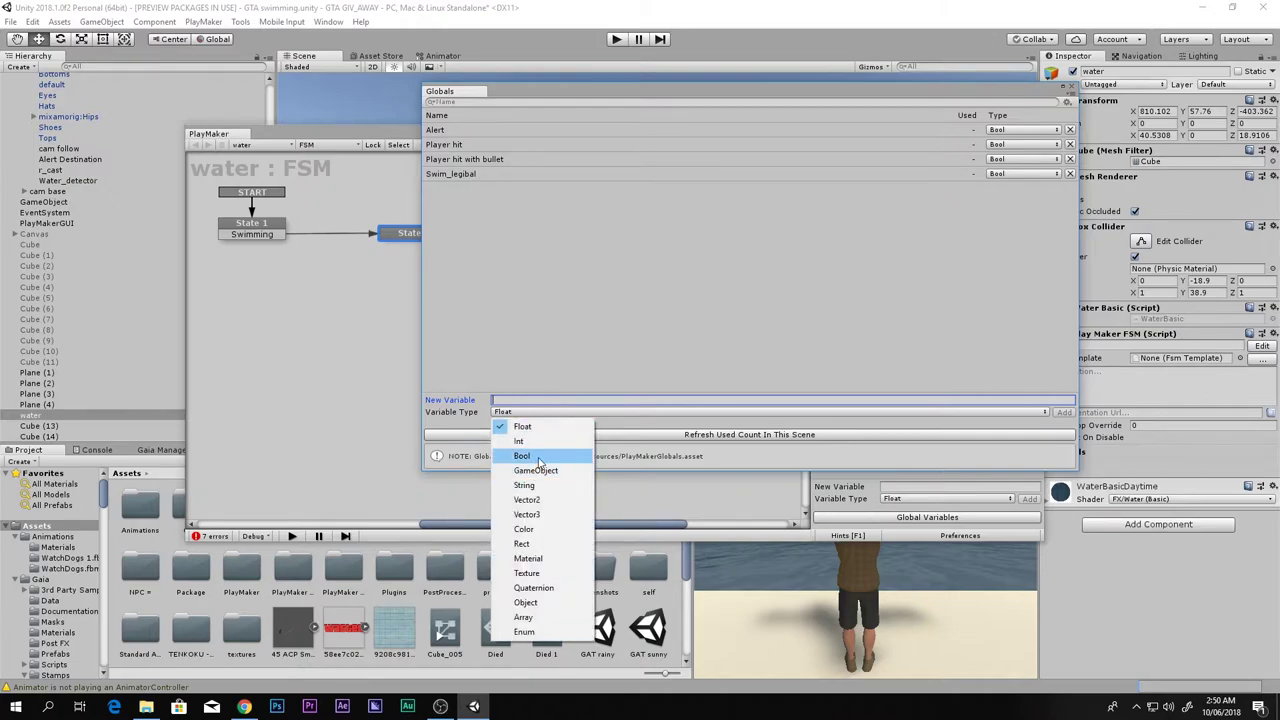
click(540, 452)
click(517, 399)
text(Wa)
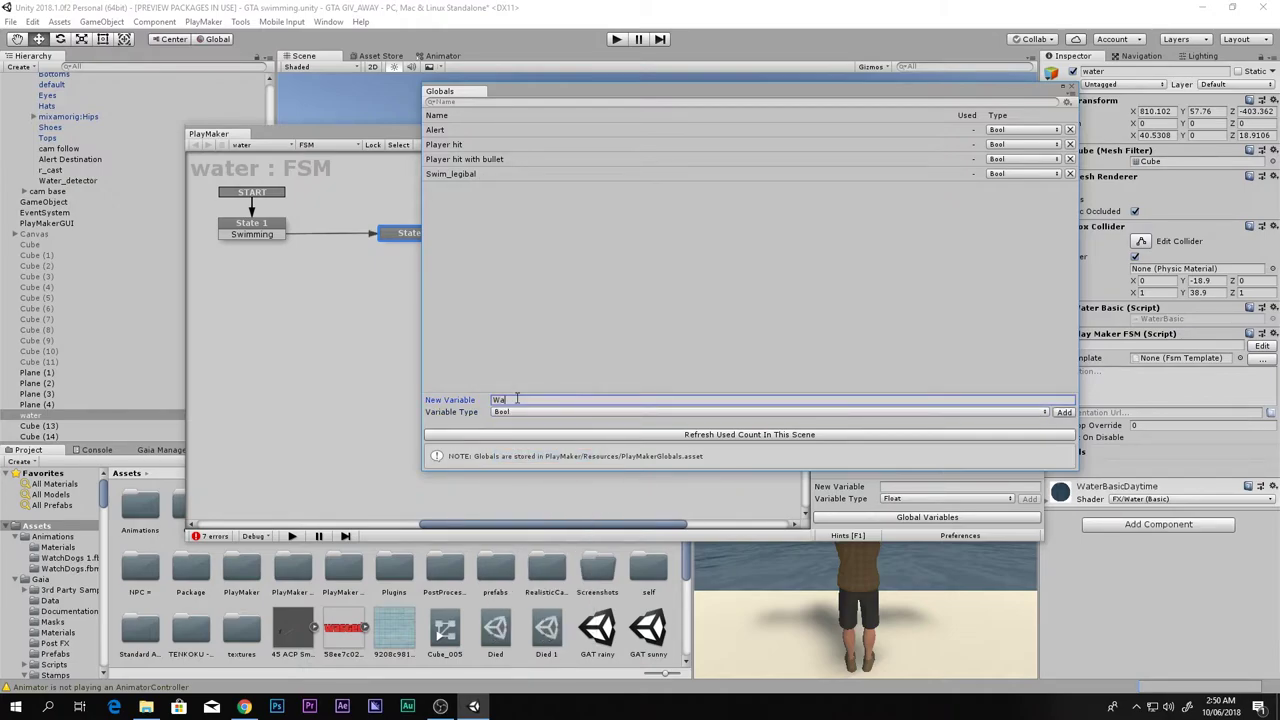
key(BackSpace)
text(Underwa)
key(BackSpace)
key(BackSpace)
key(BackSpace)
key(BackSpace)
key(BackSpace)
key(BackSpace)
text(Start_bswimming)
key(Return)
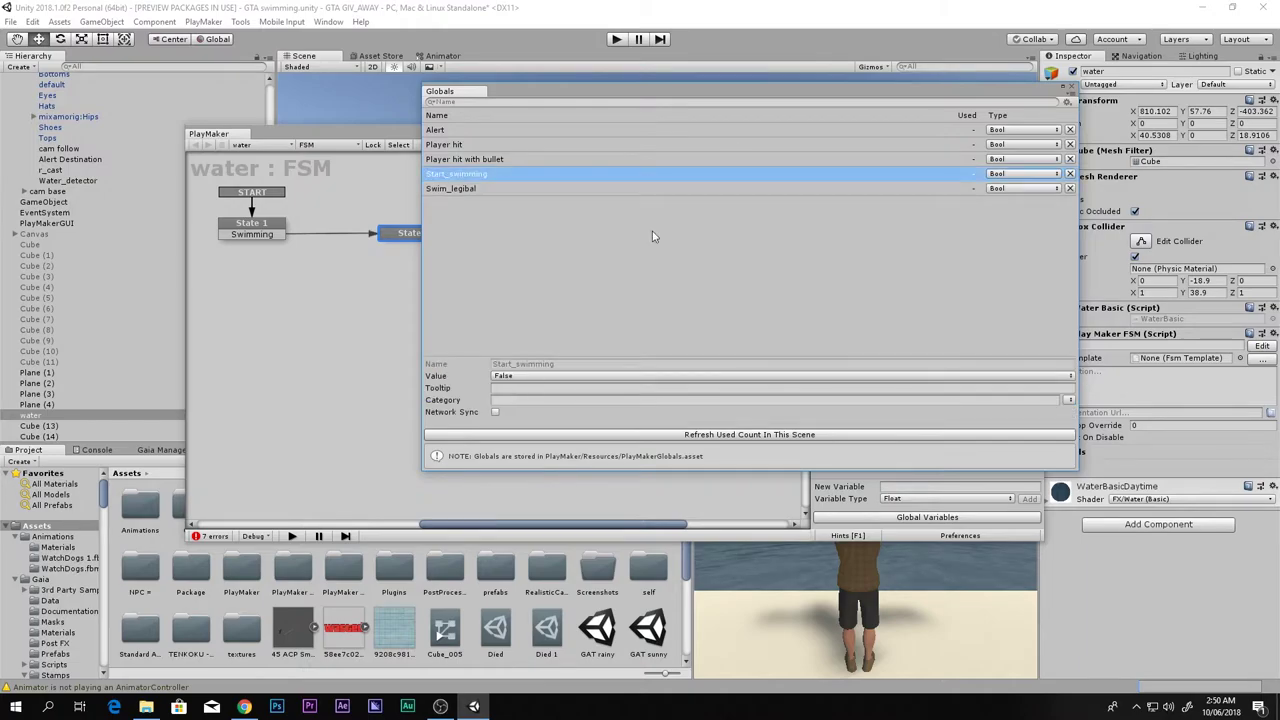
click(1070, 89)
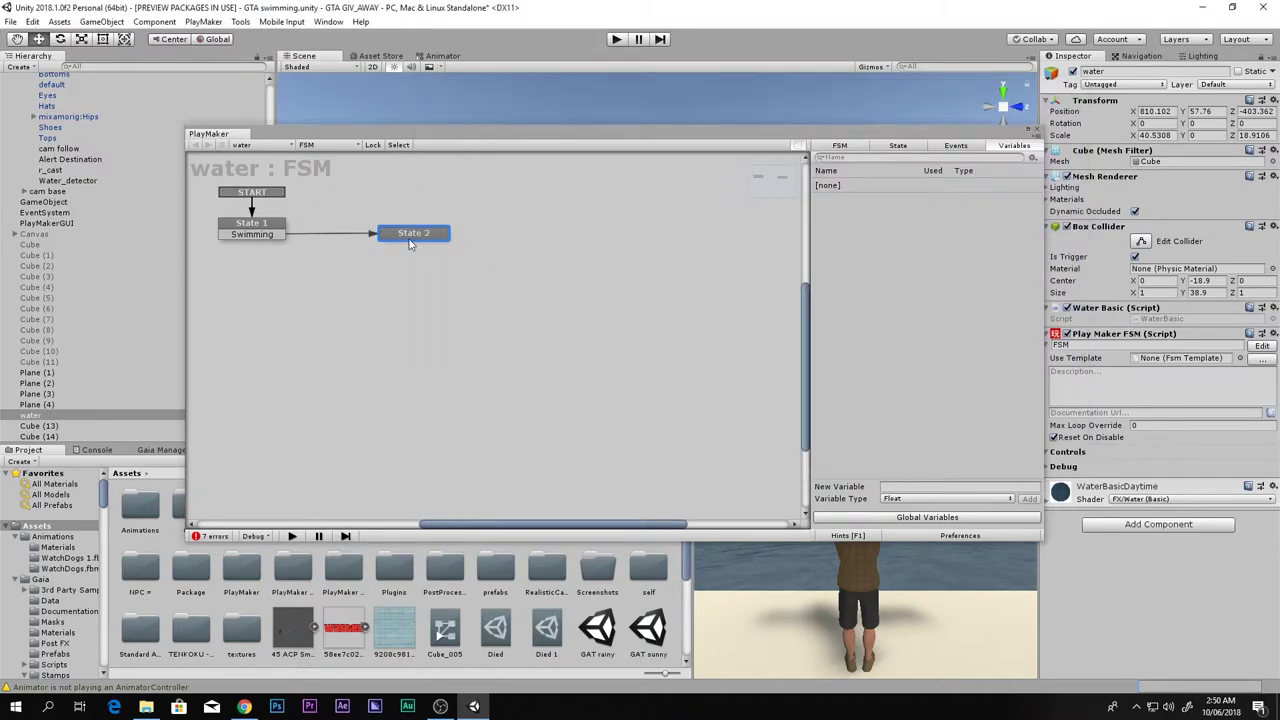
Add a Set Bool Value action to State 2 of the water FSM.
click(252, 228)
drag(405, 234, 389, 234)
double_click(907, 231)
right_click(907, 231)
click(860, 236)
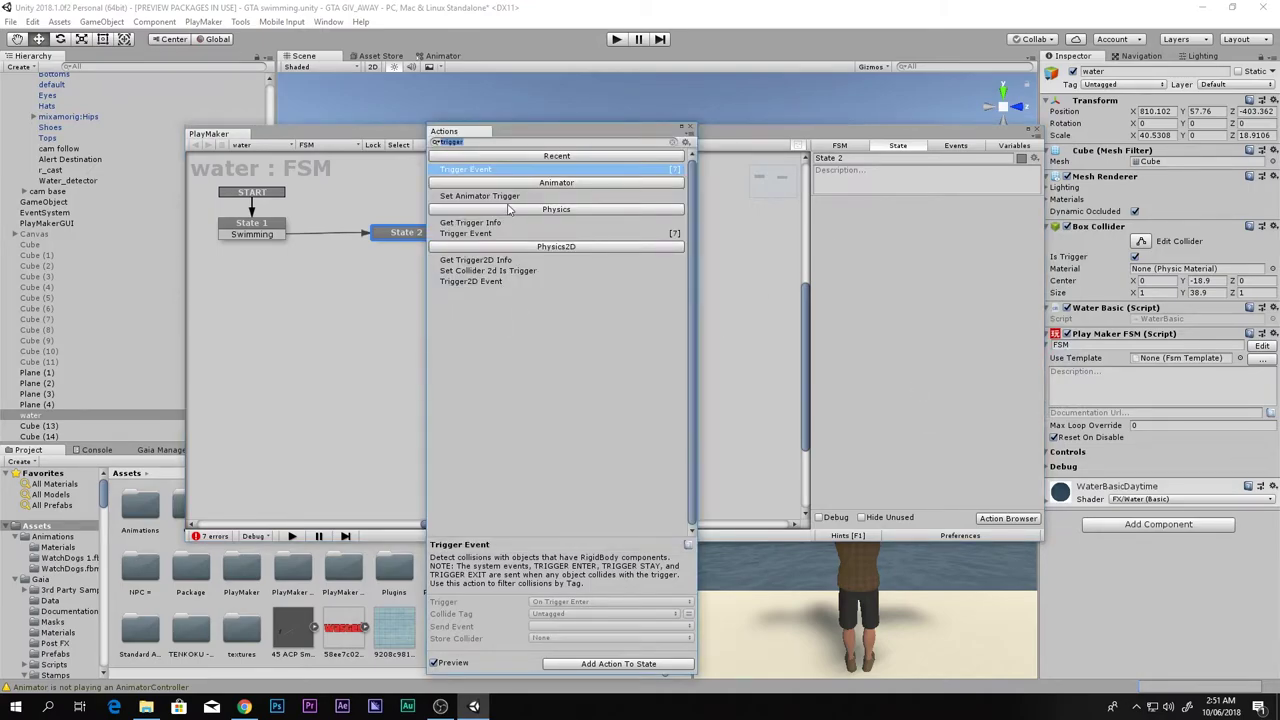
text(set bool)
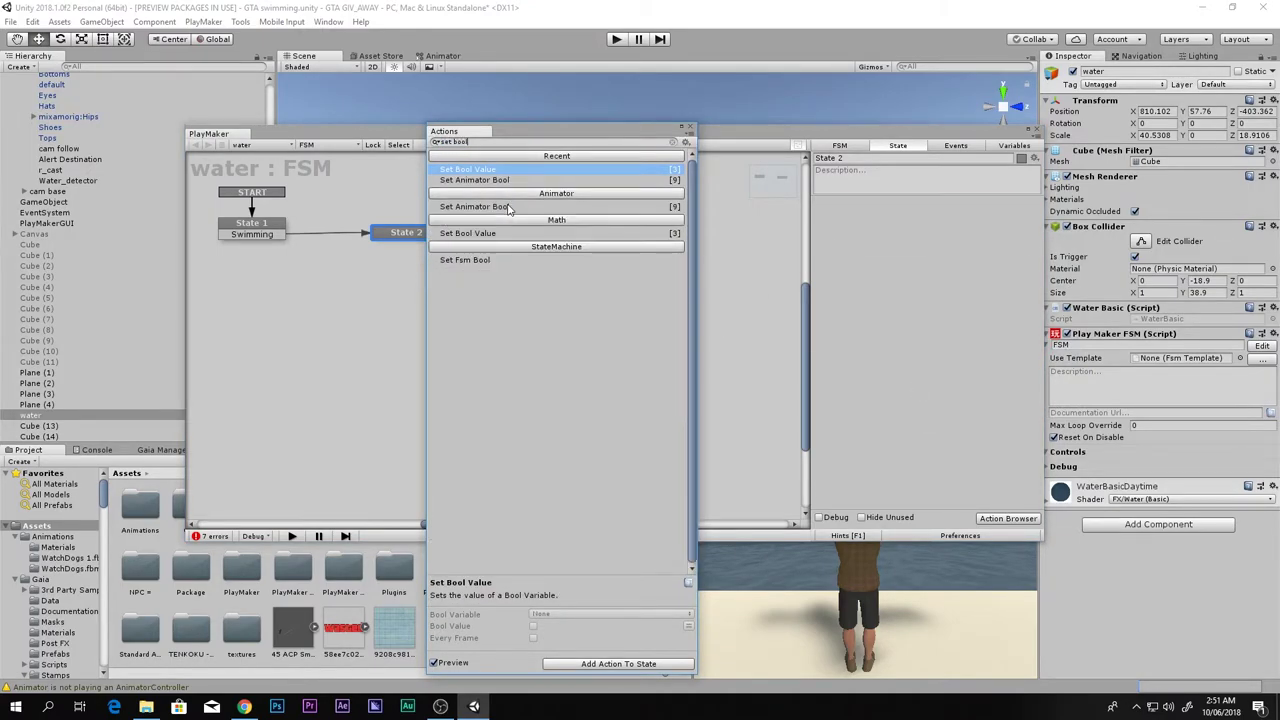
key(Return)
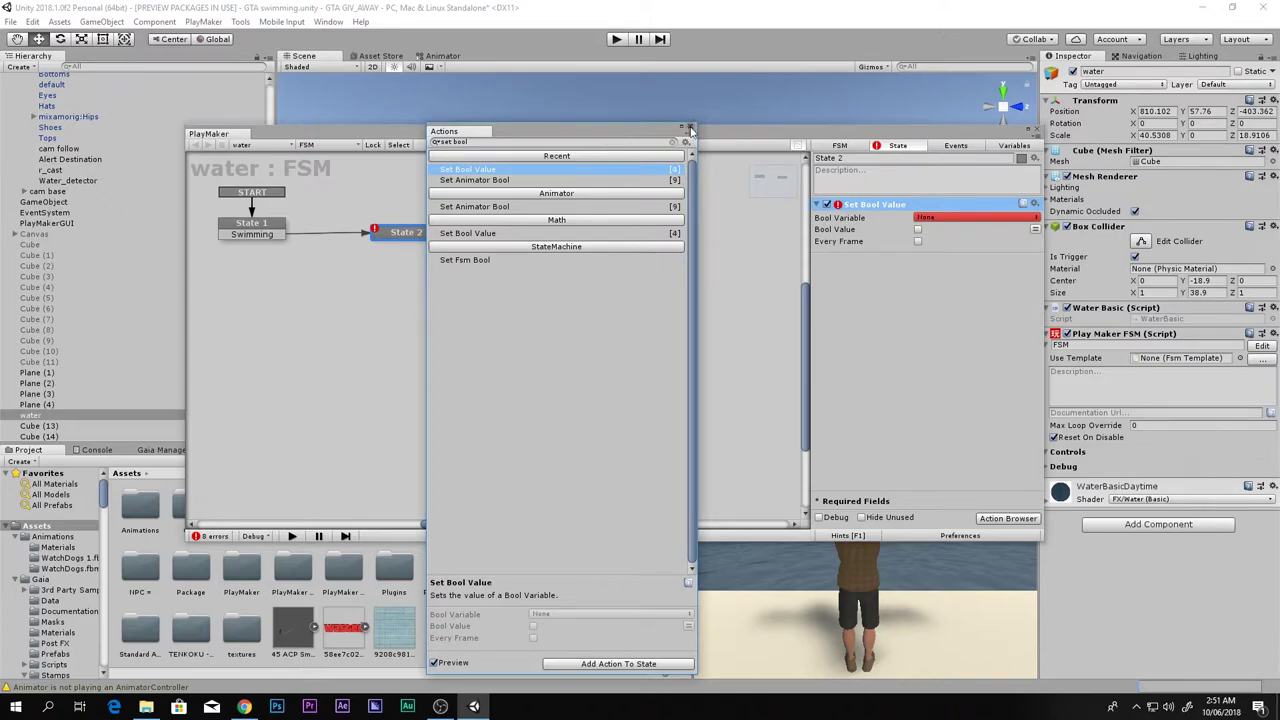
click(690, 130)
Assign the global Start_swimming variable to the Set Bool Value action and enable its Bool Value.
click(975, 217)
mouse_move(955, 246)
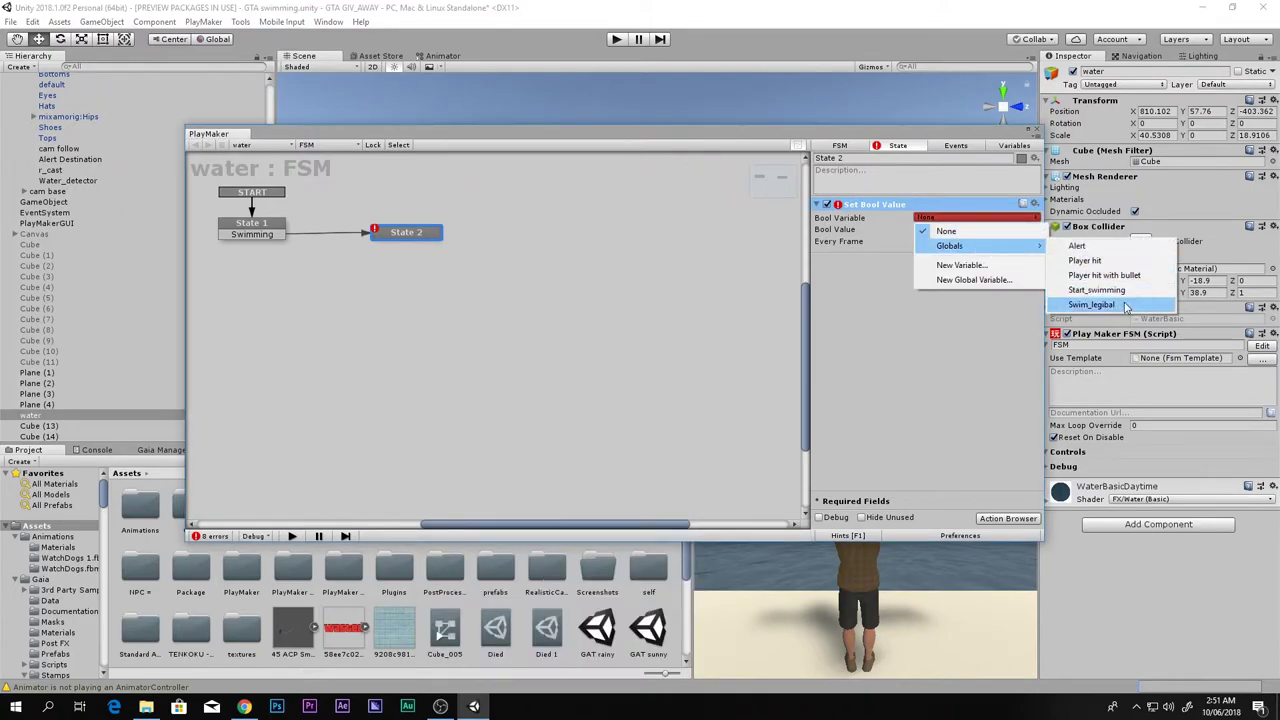
click(1130, 291)
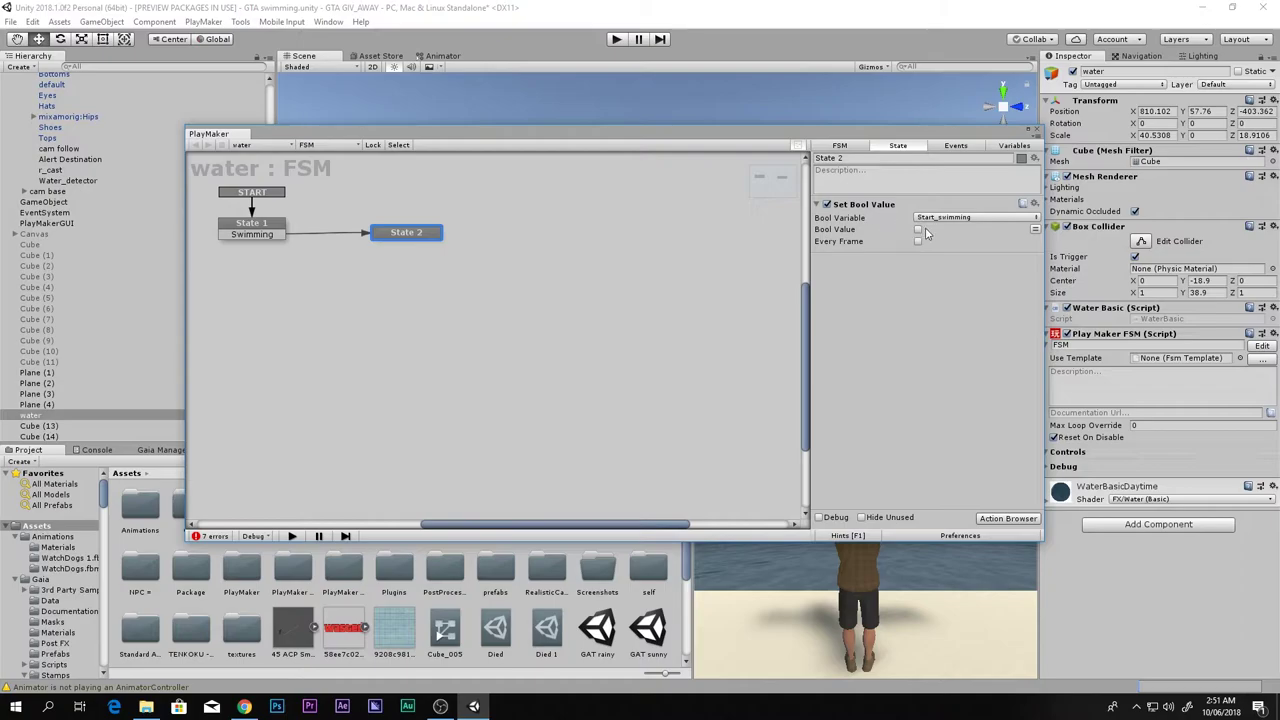
click(918, 230)
Copy State 1's Trigger Event action into State 2 and set the copy's trigger to On Trigger Exit.
click(258, 215)
click(395, 233)
click(245, 236)
click(905, 205)
click(410, 233)
key(ctrl+v)
click(958, 275)
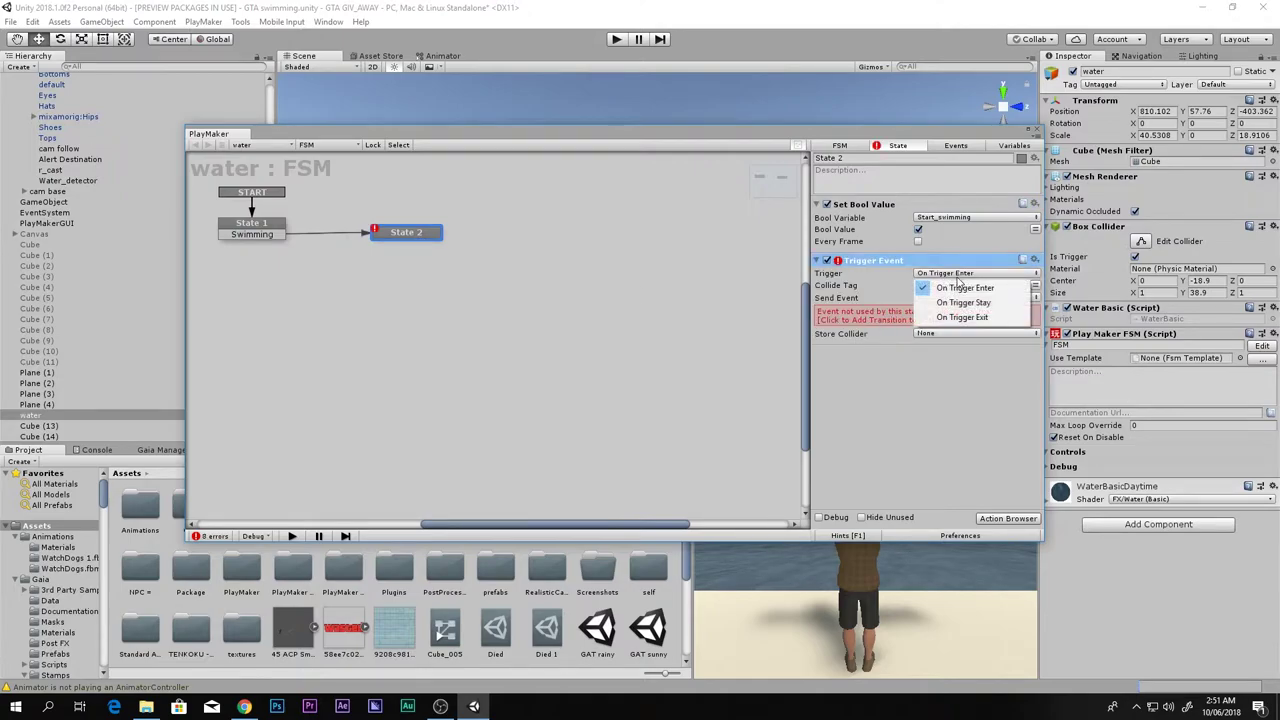
click(945, 318)
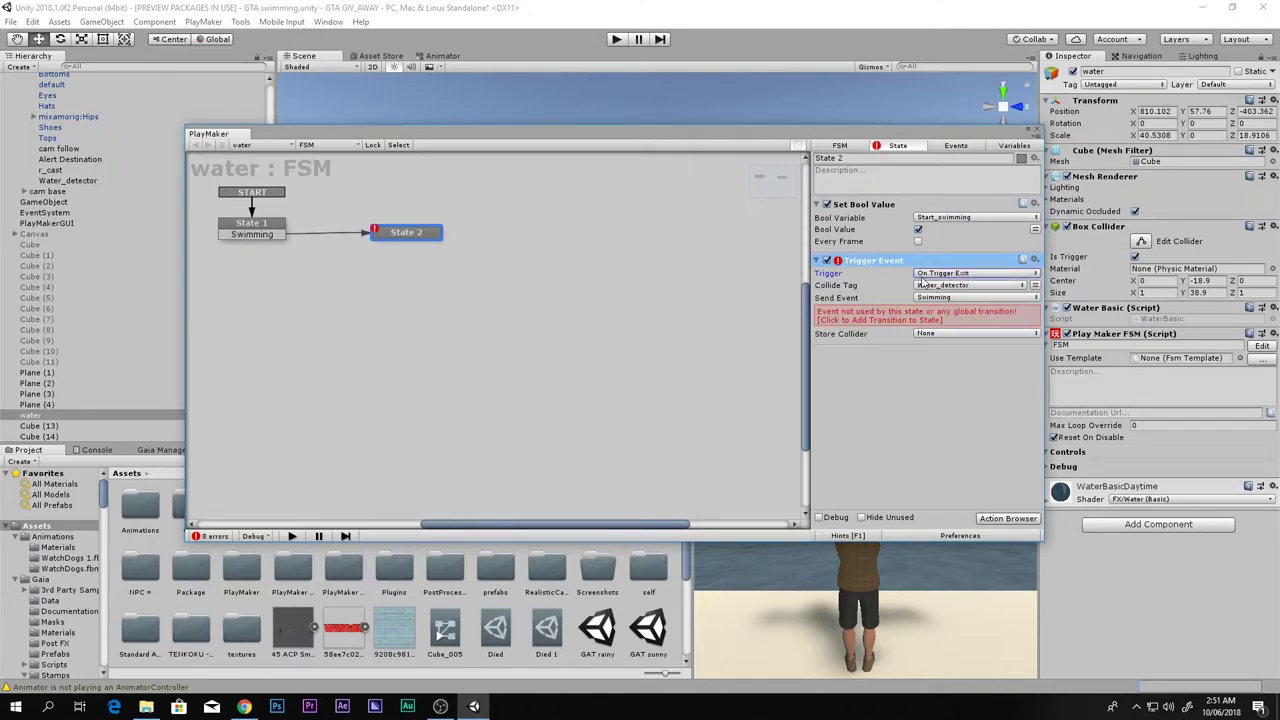
click(940, 298)
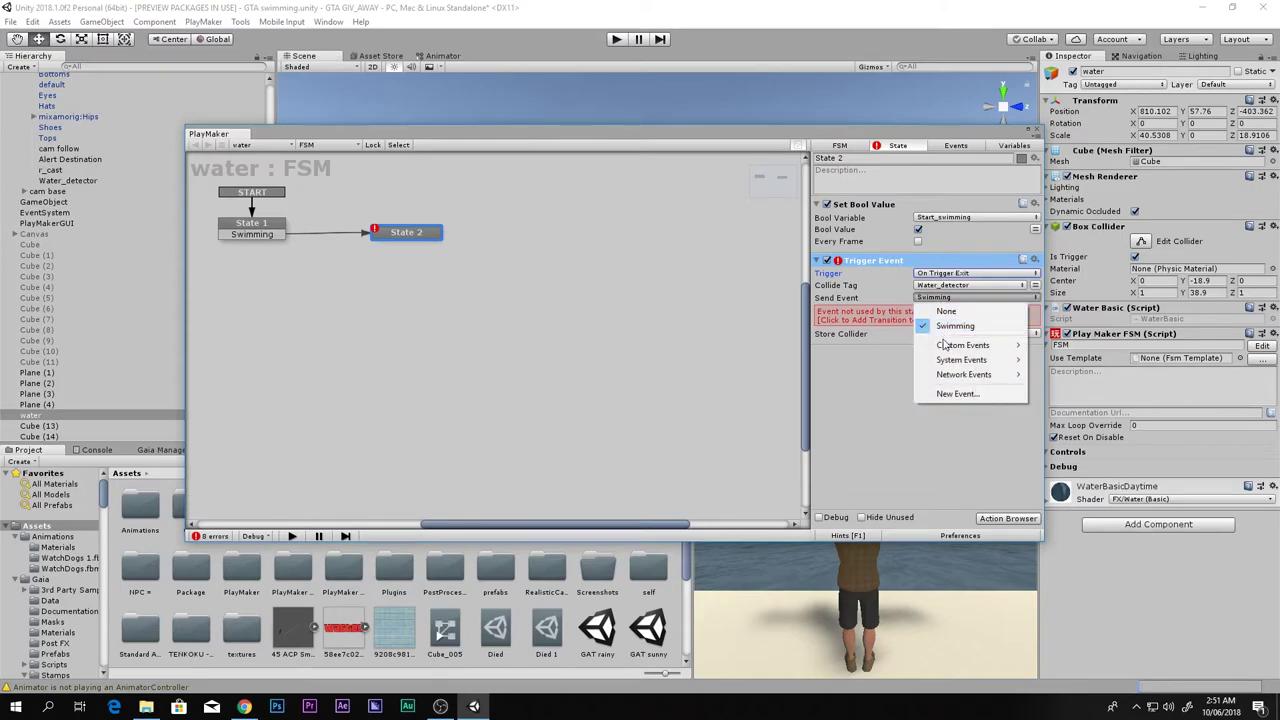
click(957, 393)
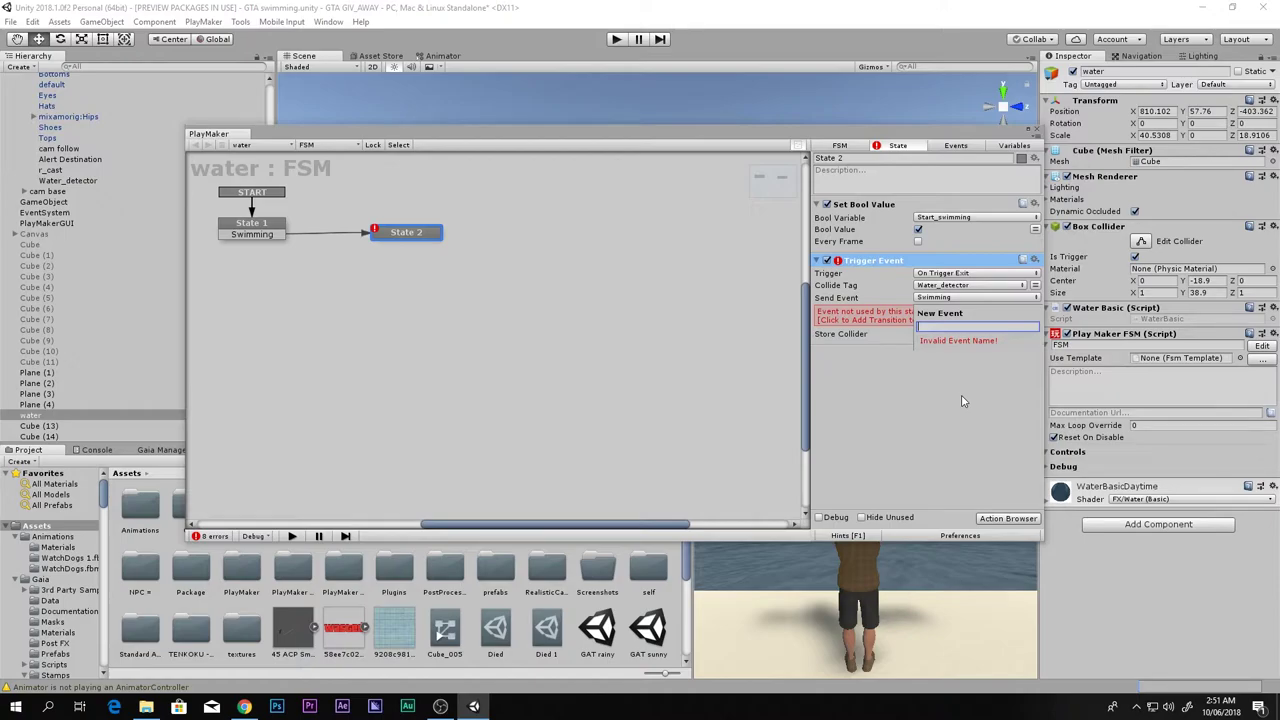
click(957, 398)
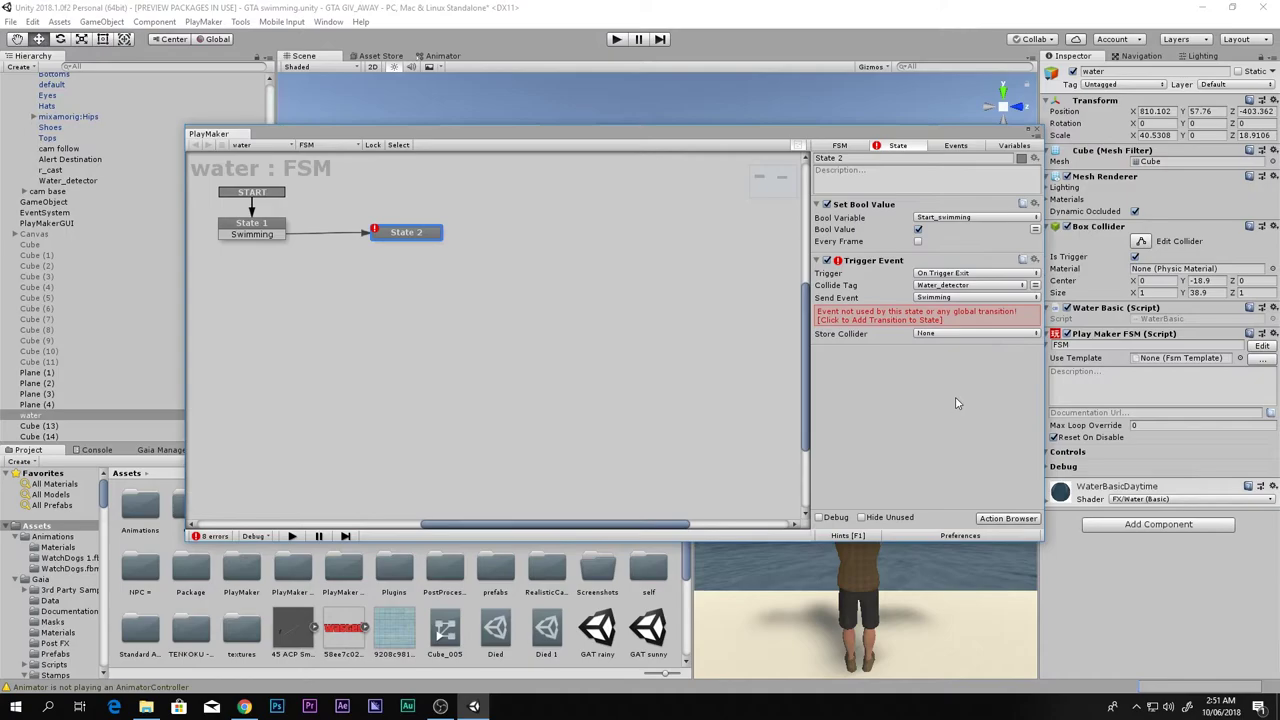
Add a FINISHED transition from State 2 back to State 1 and make it the Trigger Event's Send Event.
ctrl+click(427, 237)
click(931, 297)
click(955, 328)
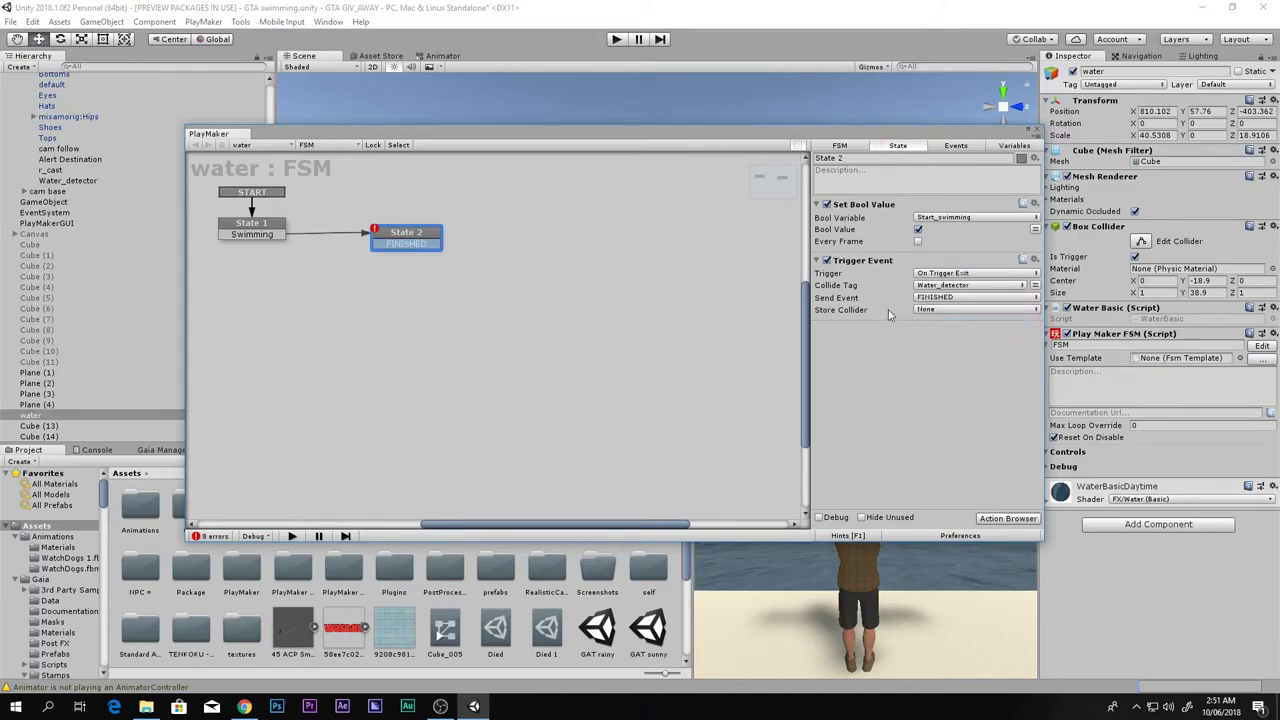
drag(403, 244, 252, 228)
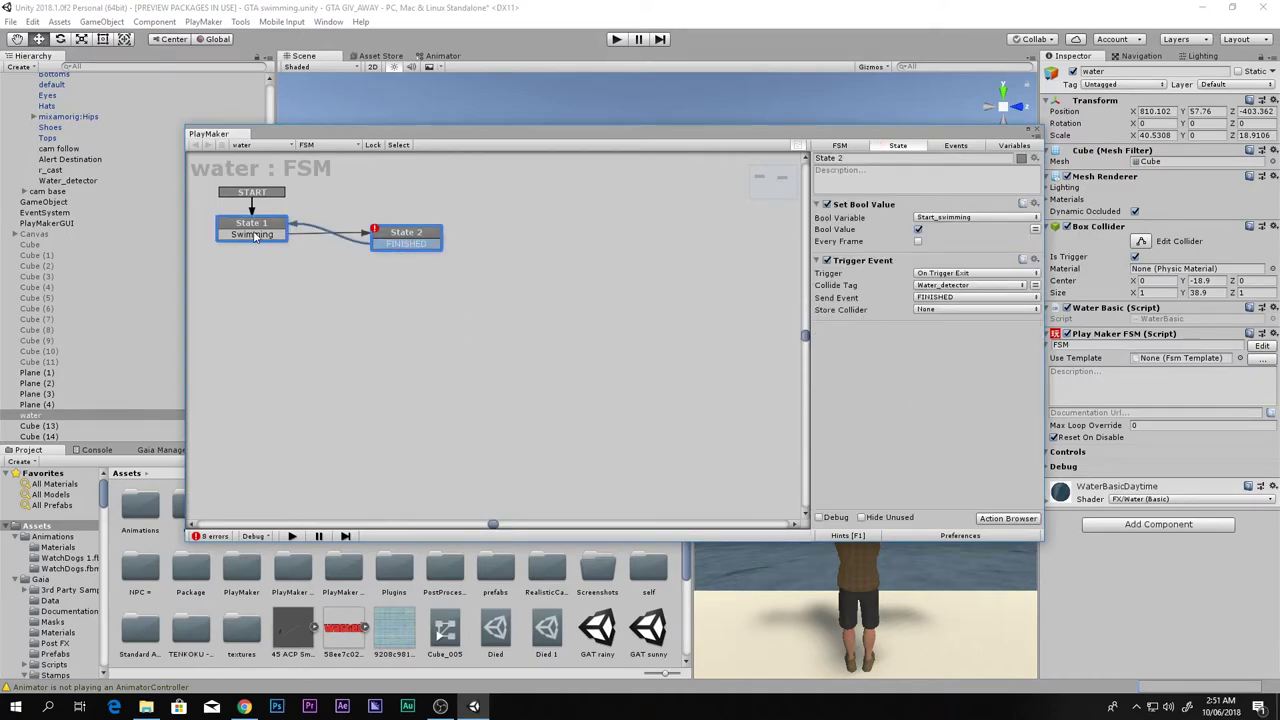
Copy State 2's Set Bool Value action into State 1 of the water FSM and place it above Trigger Event.
click(858, 205)
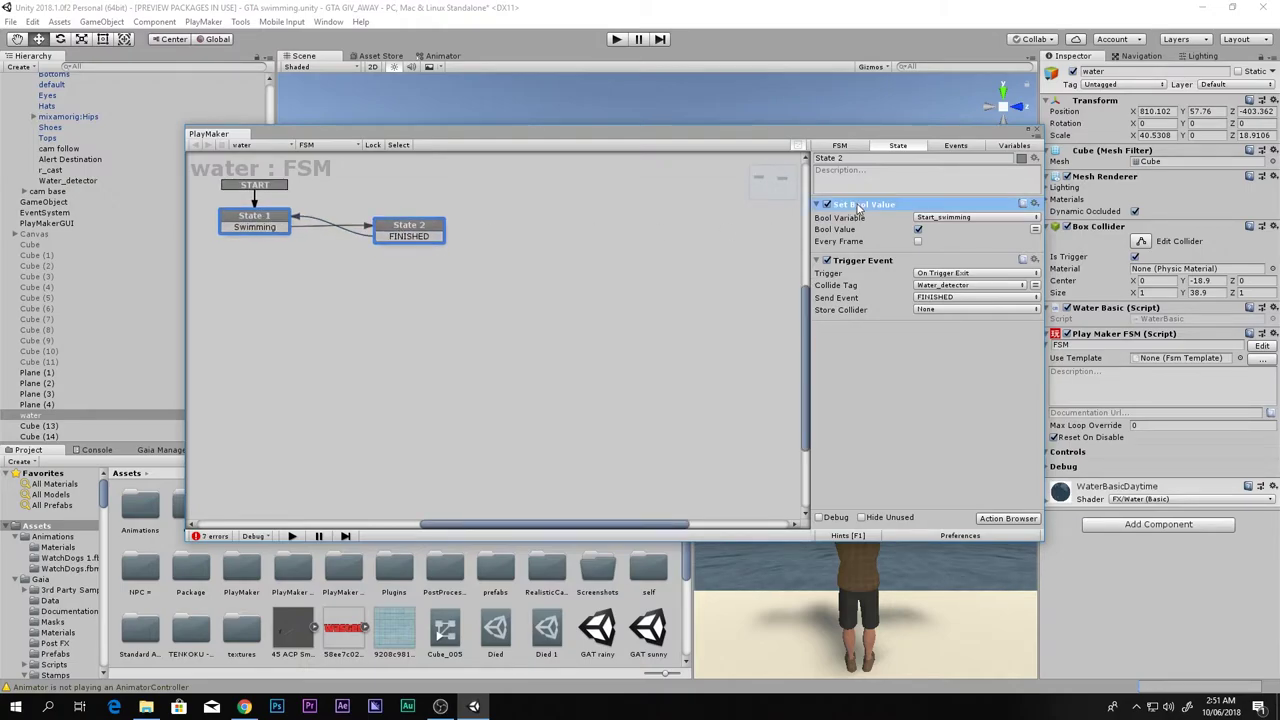
click(238, 232)
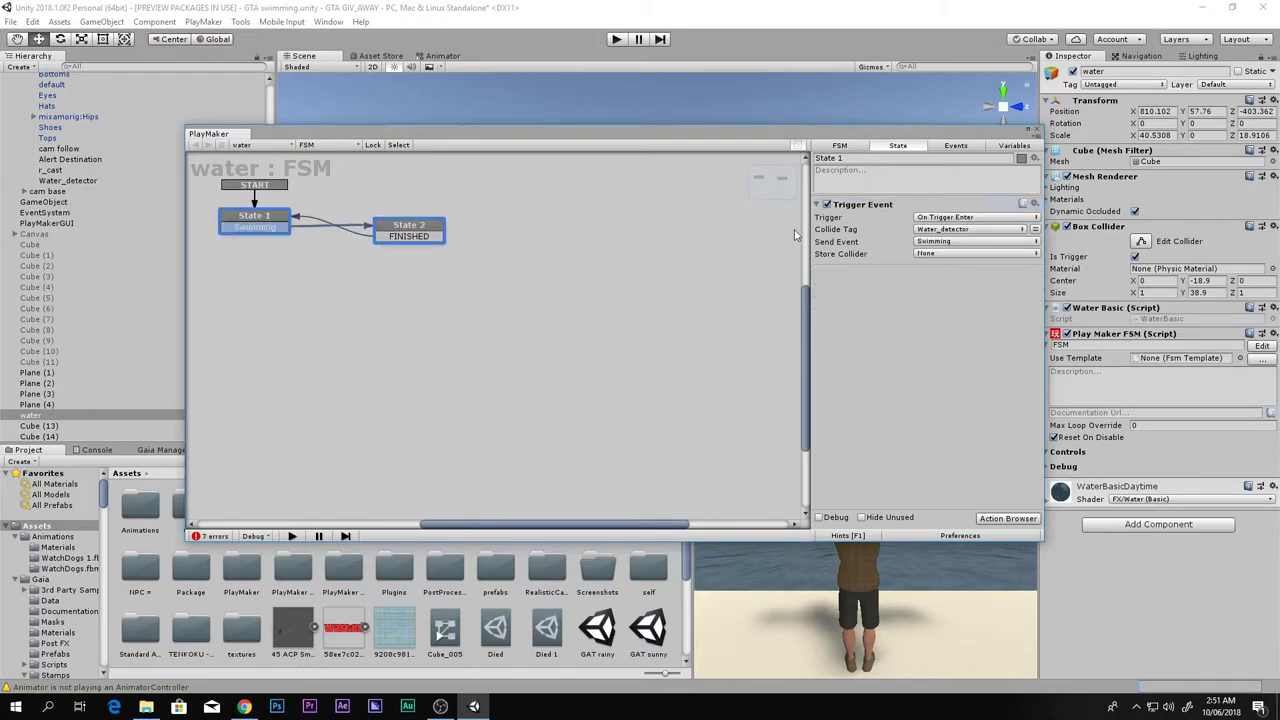
click(898, 205)
key(ctrl+v)
click(873, 206)
key(ctrl+x)
click(873, 206)
key(ctrl+v)
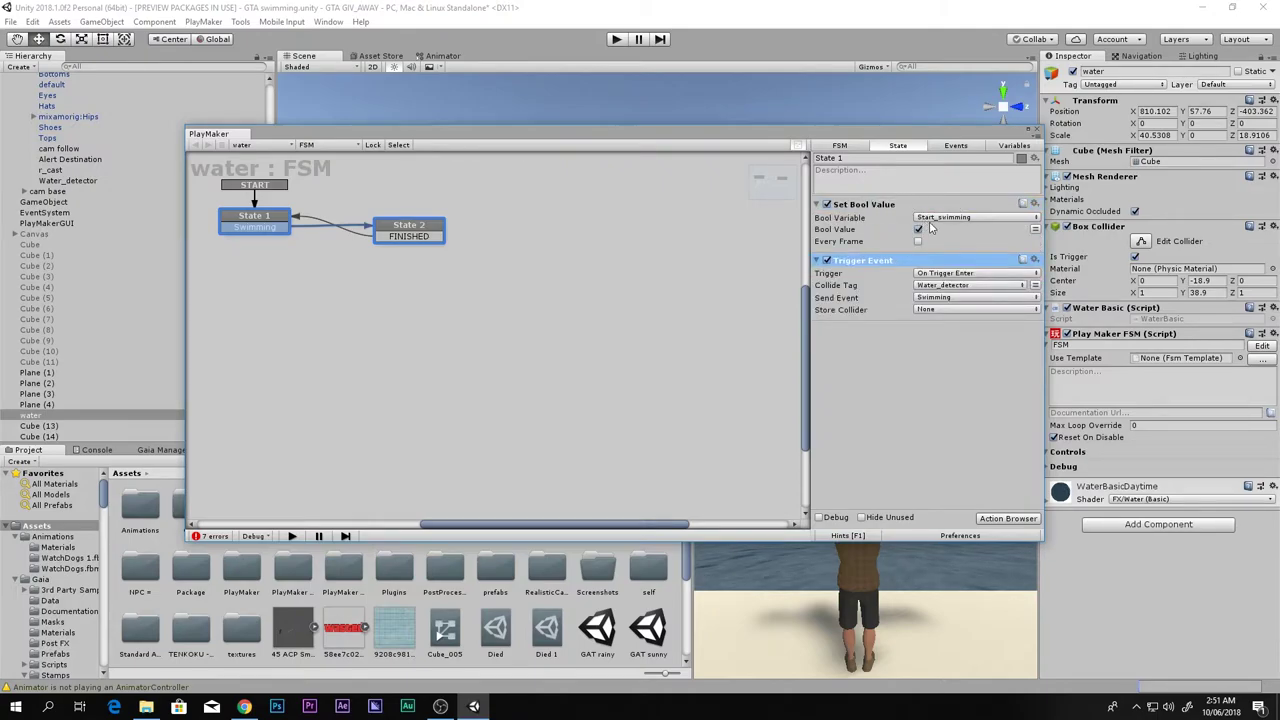
Disable the Bool Value of Start_swimming in State 1's Set Bool Value action.
click(919, 230)
click(918, 231)
click(918, 229)
click(918, 230)
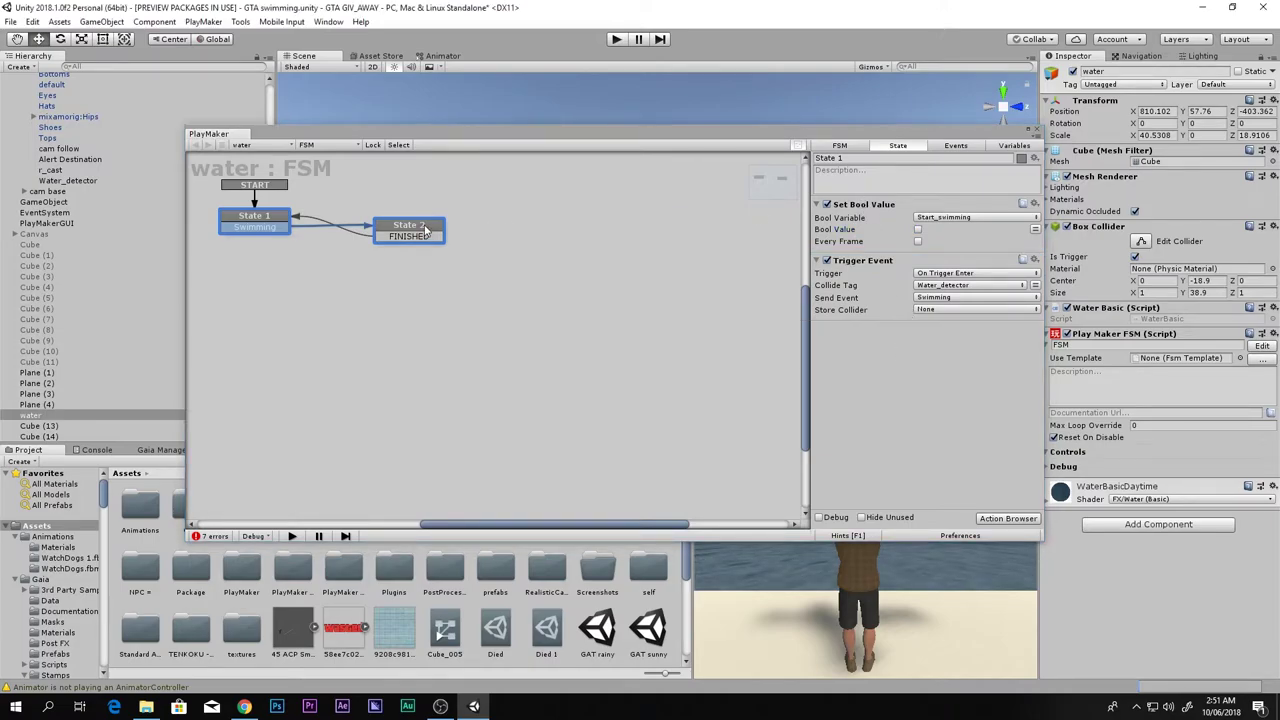
Review State 2, move the FSM editor clear of the game view, and briefly play-test the scene with the water FSM.
click(425, 230)
click(524, 317)
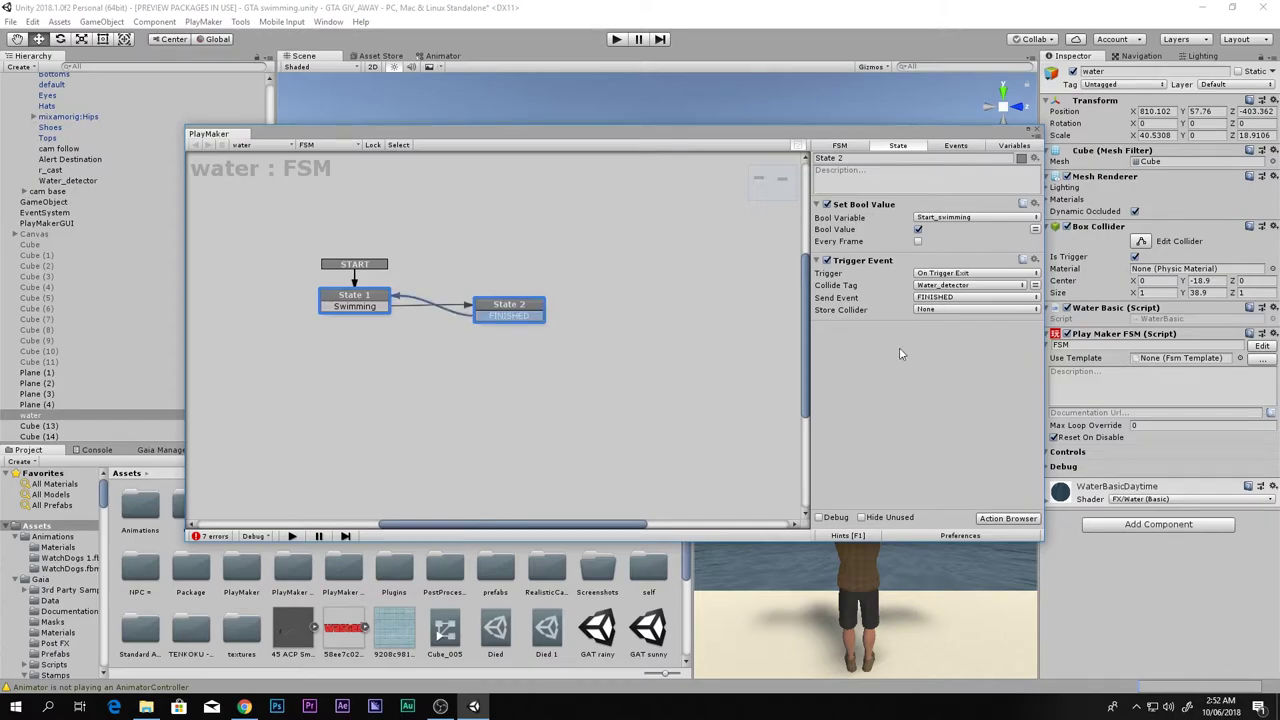
drag(1000, 134, 905, 94)
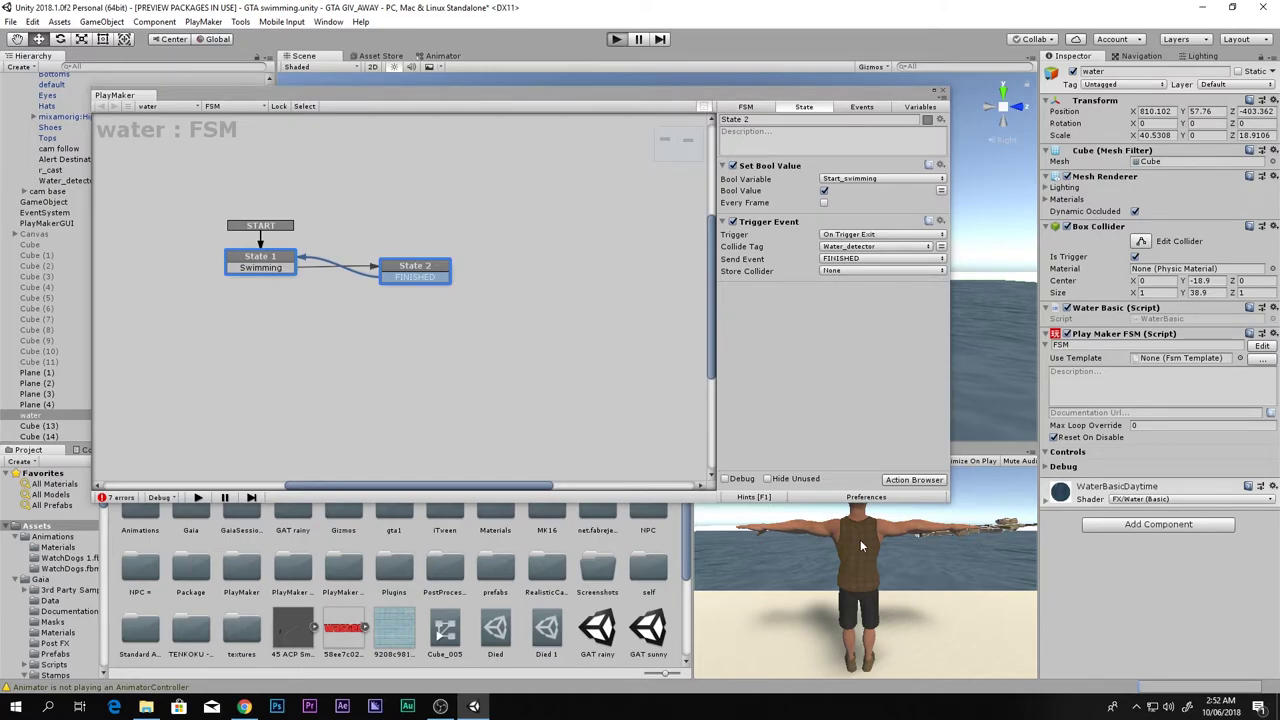
key(ctrl+p)
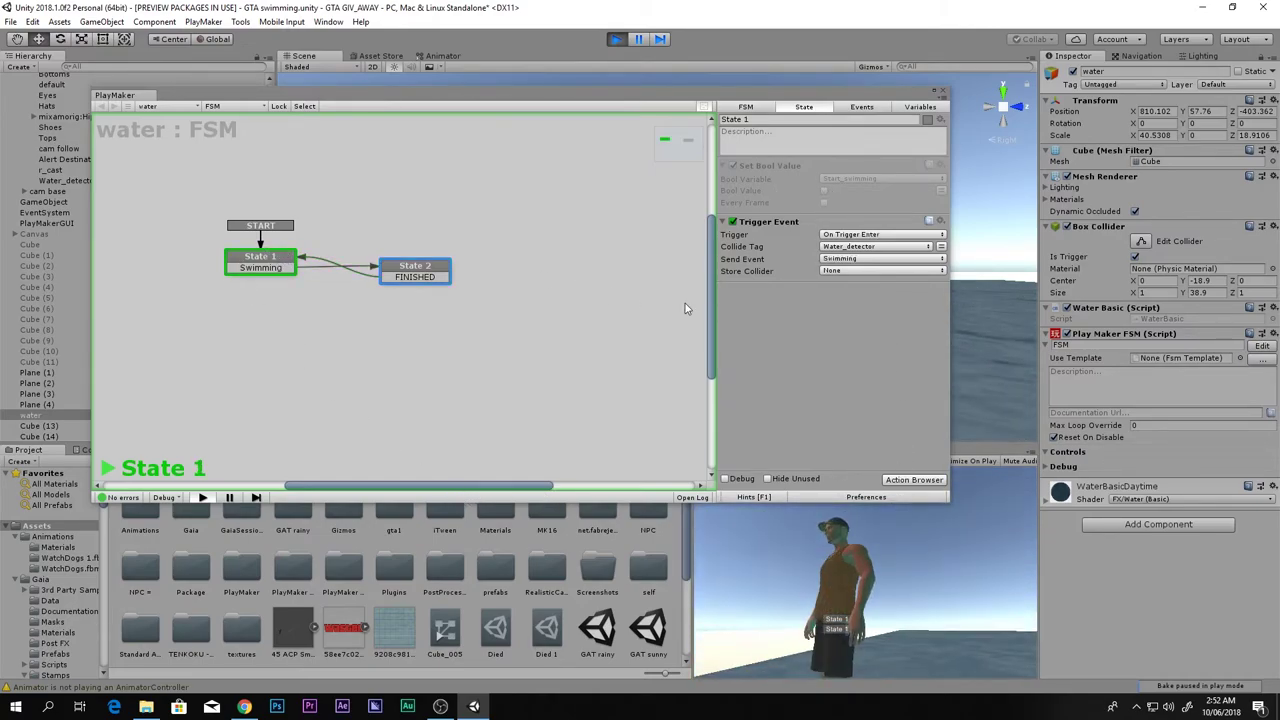
click(616, 40)
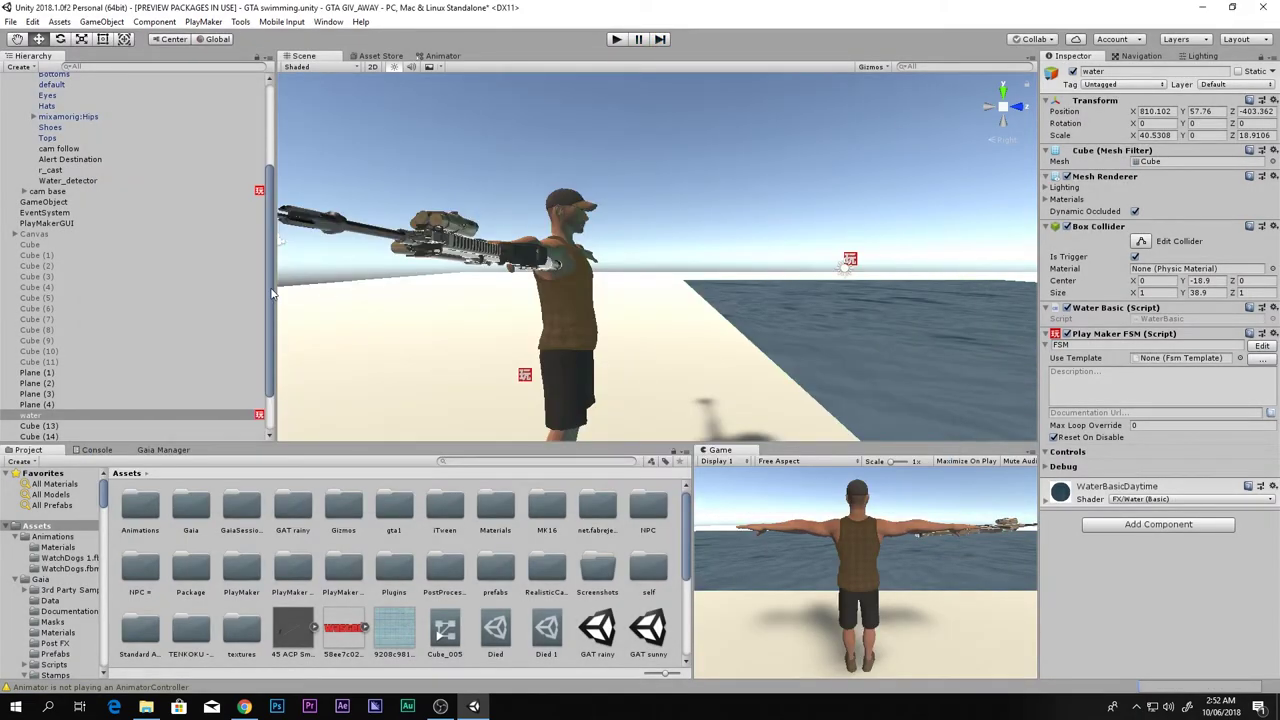
Open the Player object's first FSM for editing and inspect its S(Idel+Swim) state.
scroll(72, 167, up, 4)
click(64, 185)
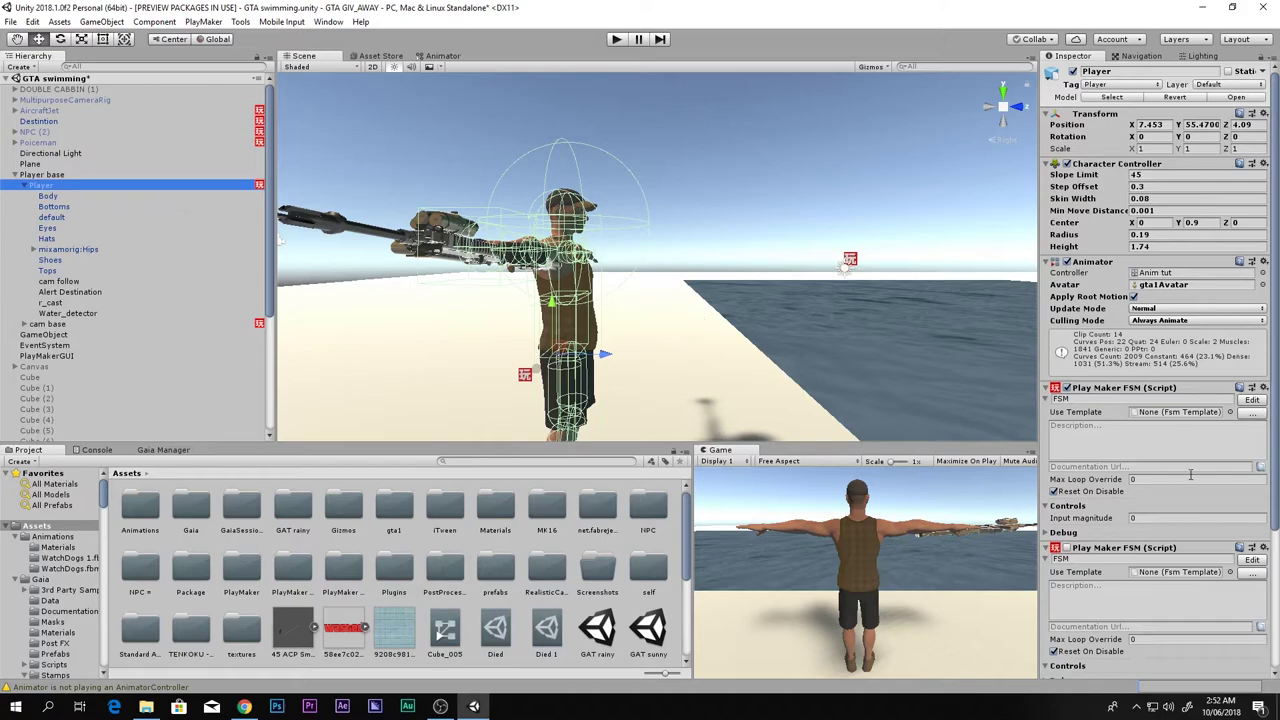
click(1253, 400)
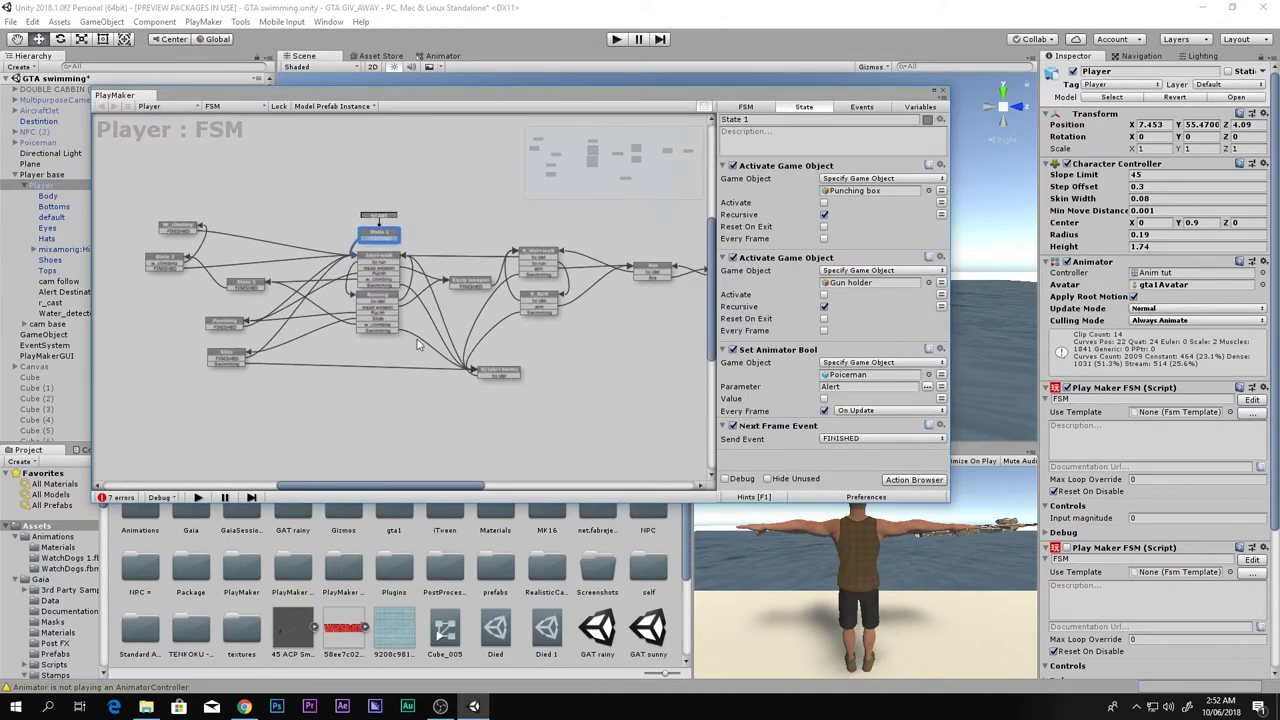
click(492, 374)
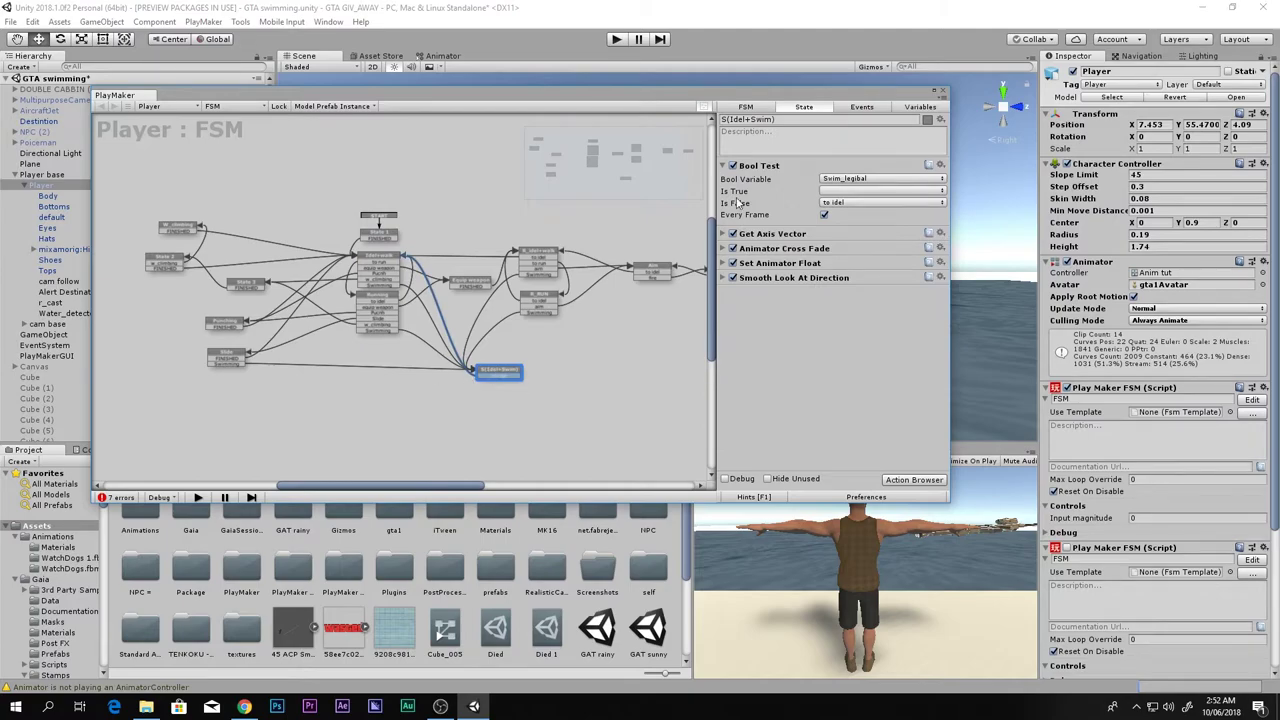
Examine the Player FSM's states and find the Swimming transitions that lead to S(Idel+Swim).
scroll(422, 362, up, 3)
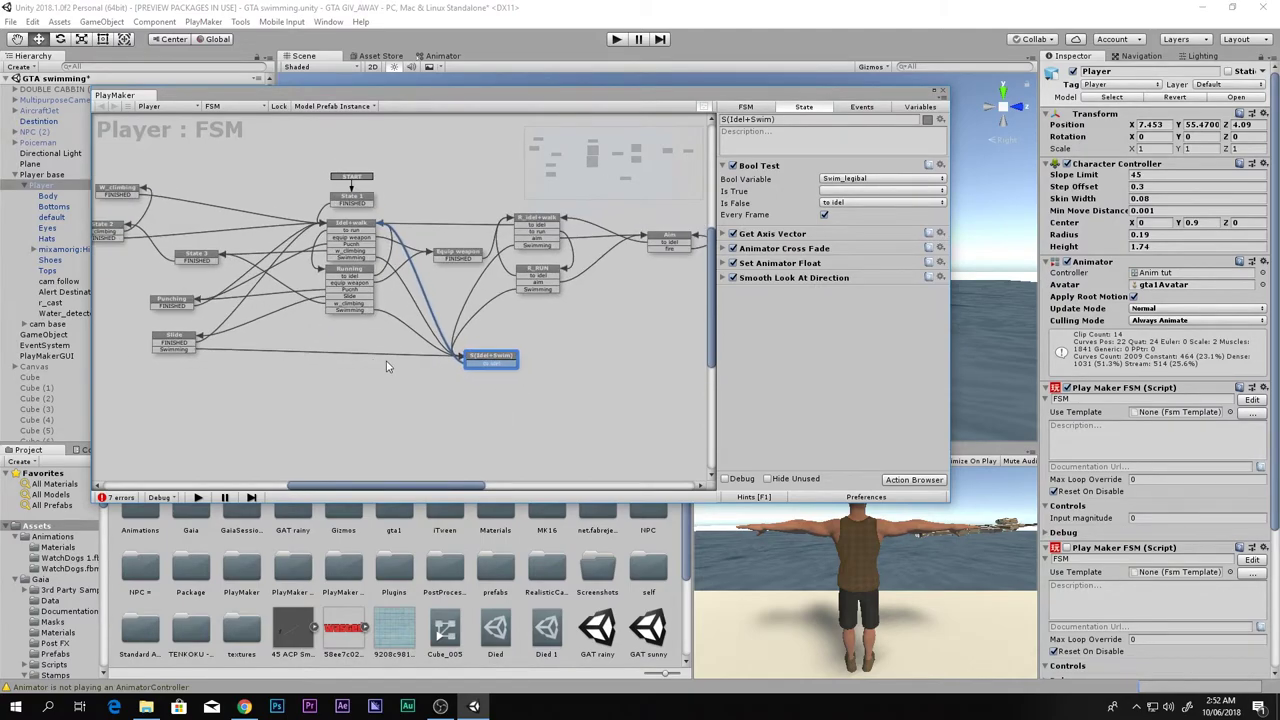
click(169, 183)
drag(169, 183, 513, 413)
scroll(445, 342, down, 1)
drag(398, 230, 604, 357)
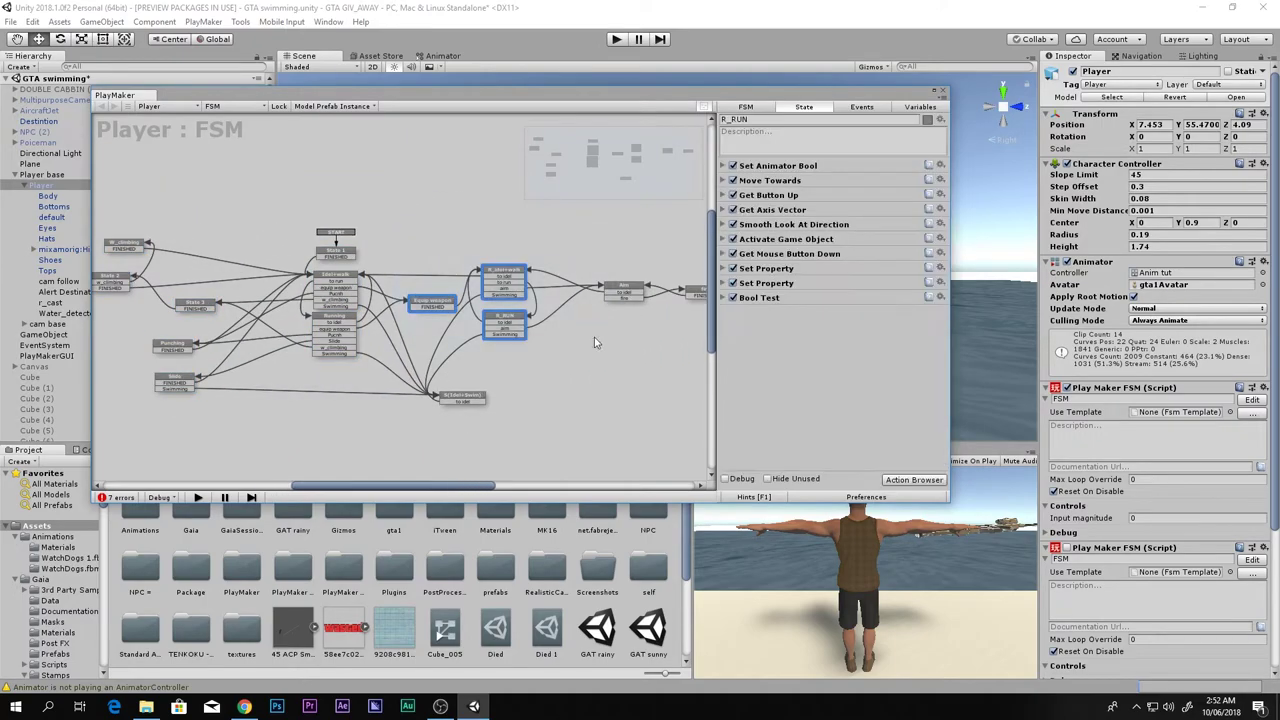
drag(555, 167, 229, 359)
scroll(471, 231, down, 1)
middle_drag(600, 268, 270, 416)
click(270, 421)
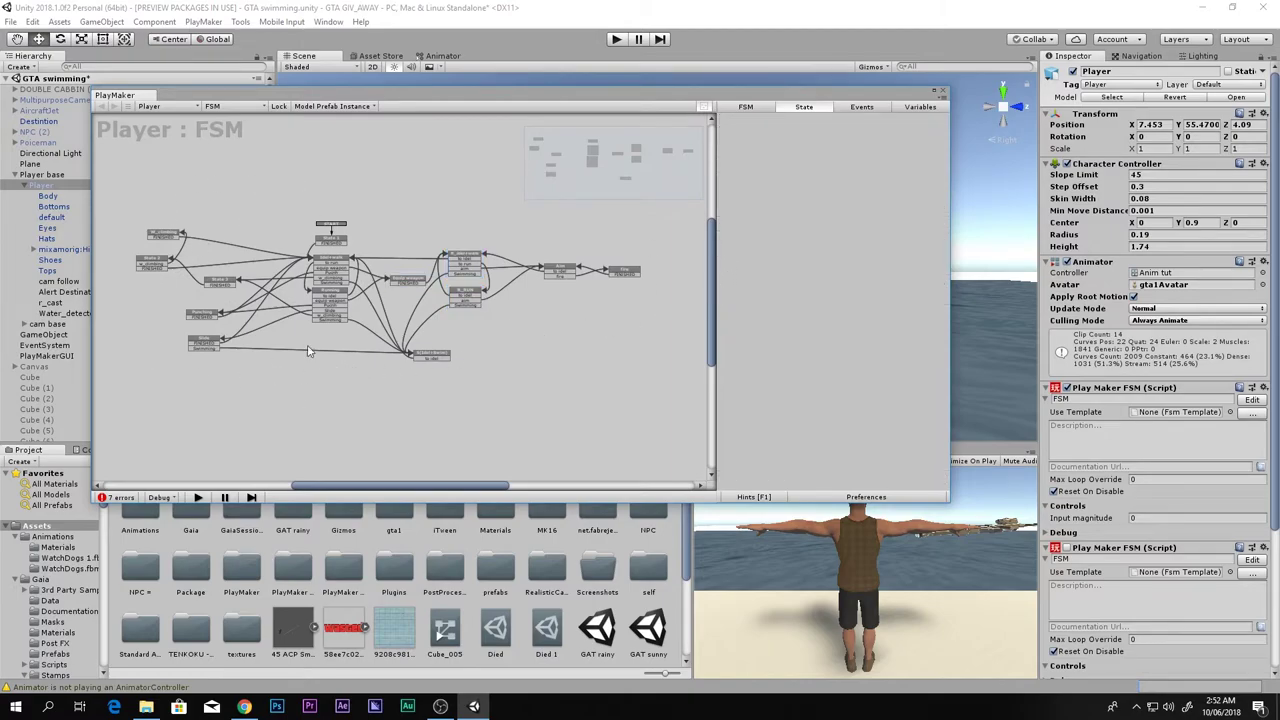
scroll(310, 351, up, 6)
scroll(408, 375, up, 1)
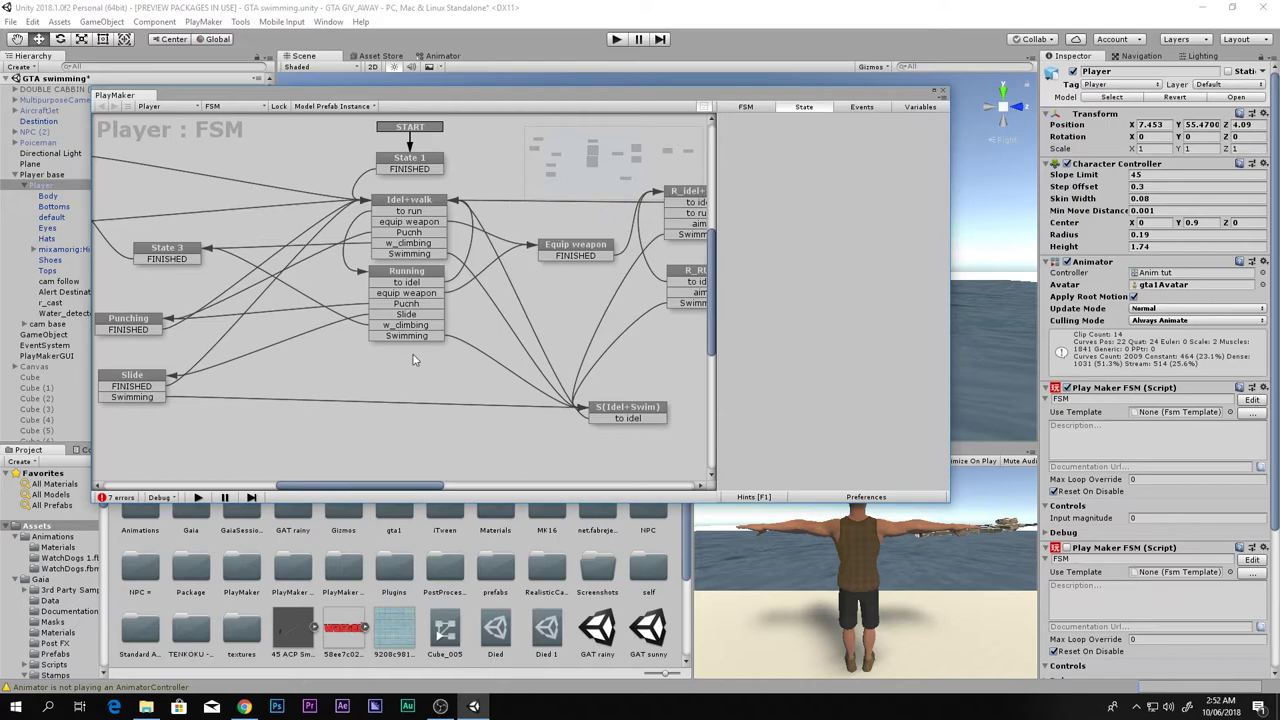
Delete the Swimming transition from the Player FSM's Running state.
click(419, 338)
right_click(418, 338)
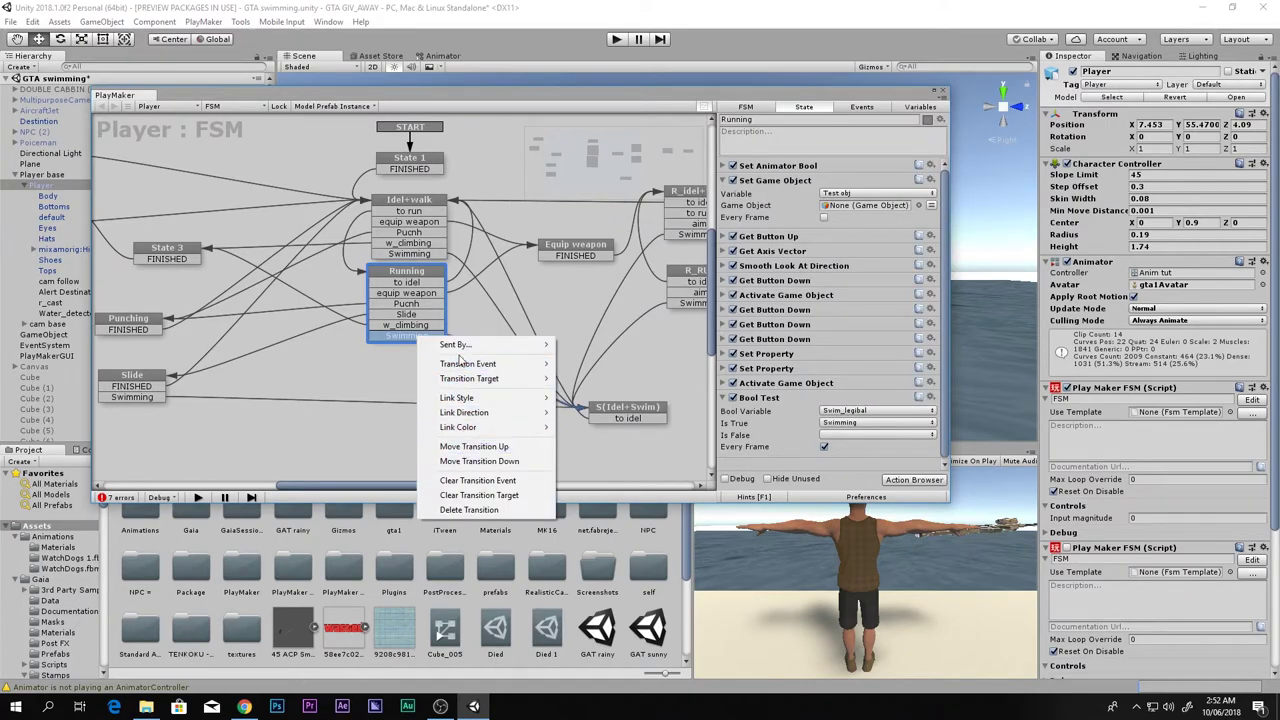
click(390, 381)
middle_drag(471, 342, 374, 370)
click(304, 369)
right_click(304, 372)
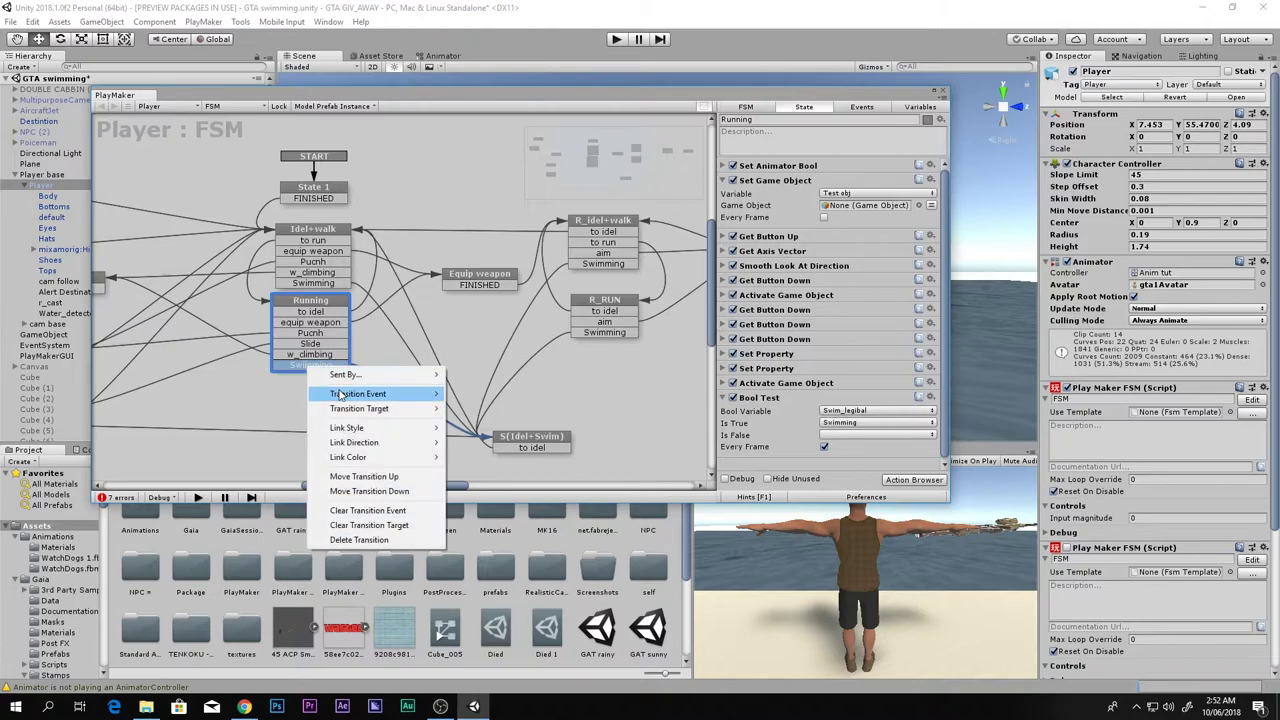
click(345, 540)
Delete Idel+walk's Swimming transition and remove the Bool Test actions from the Idel+walk and Running states.
right_click(323, 287)
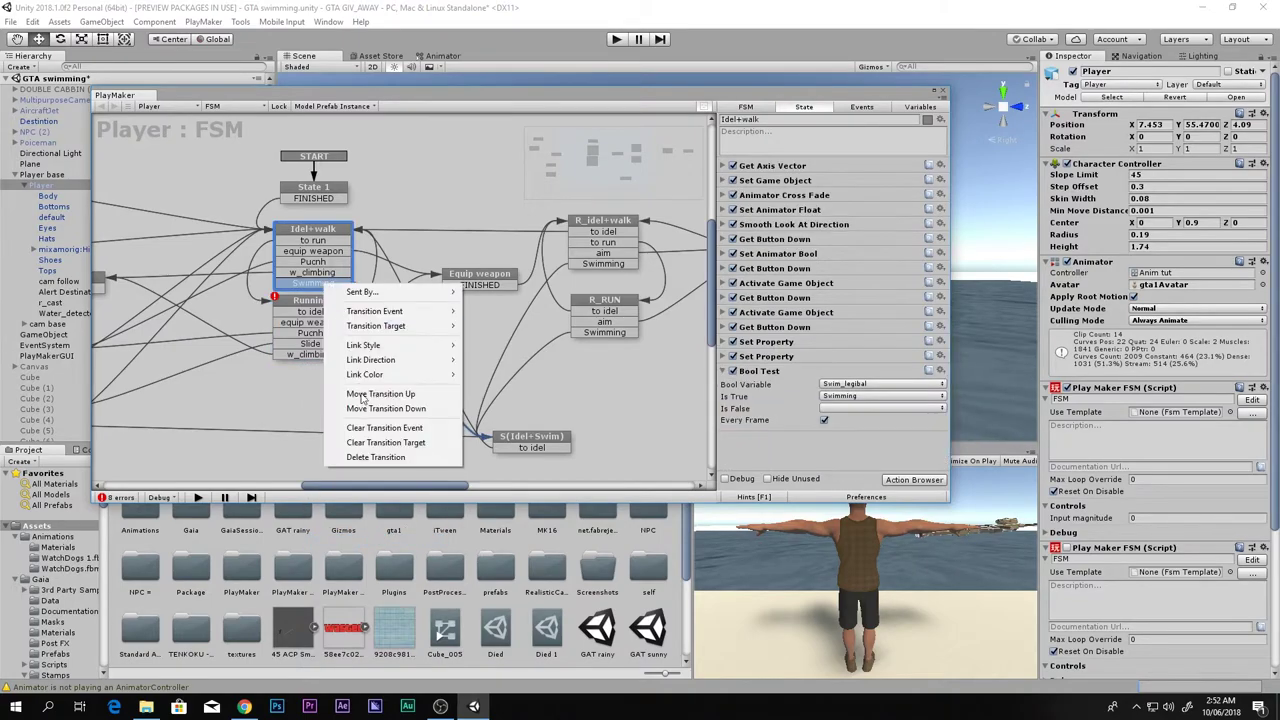
click(350, 462)
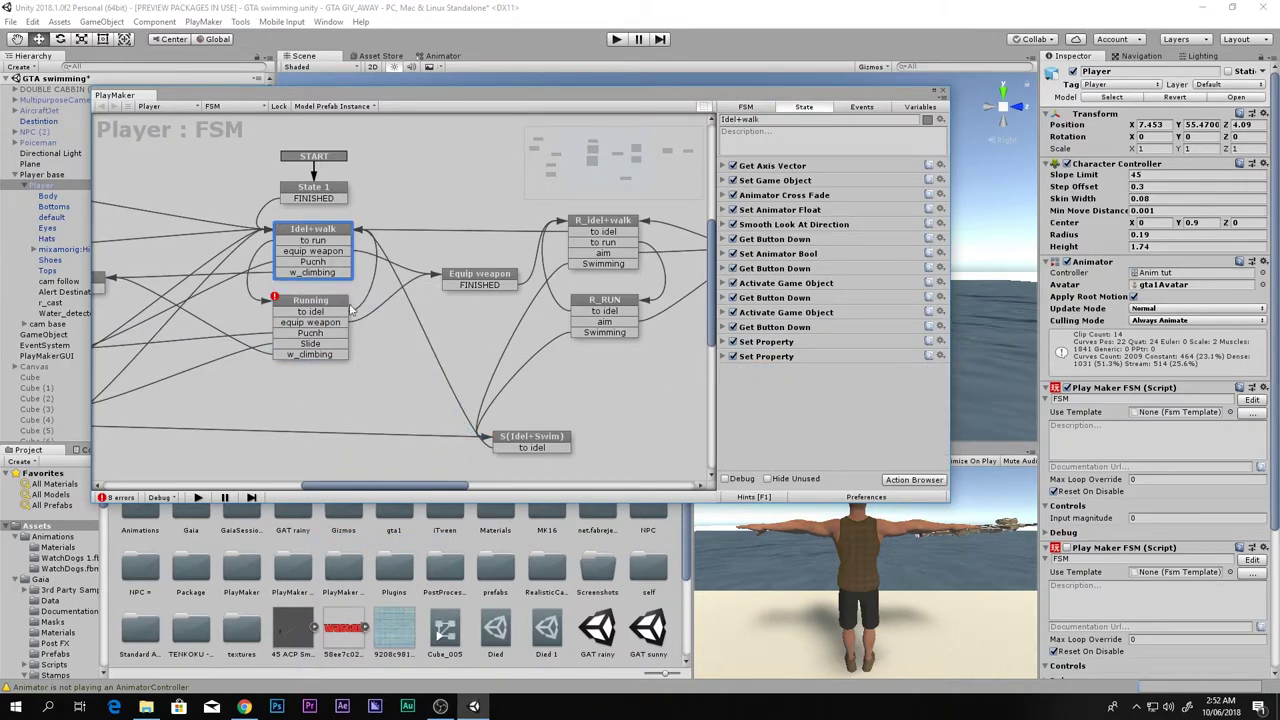
click(311, 303)
click(758, 397)
key(Delete)
Delete the S(Idel+Swim) state and the R_RUN state's Swimming transition.
middle_drag(574, 350, 415, 351)
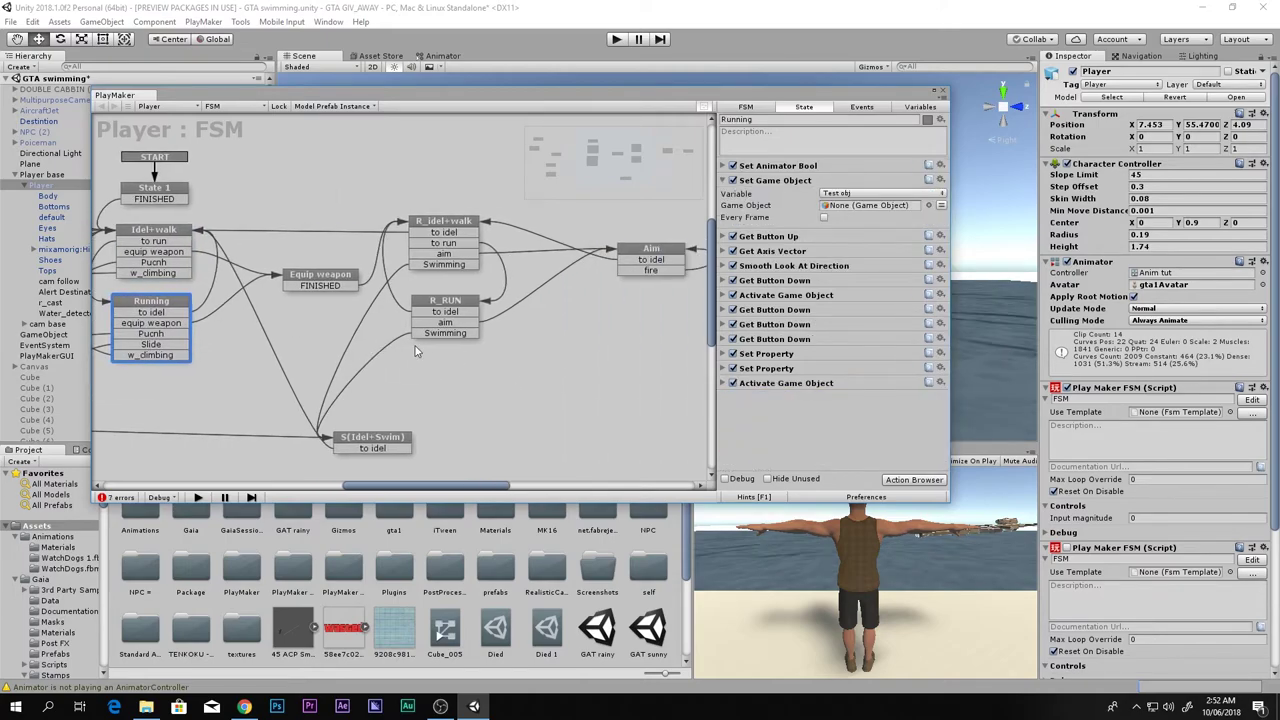
right_click(450, 343)
click(502, 491)
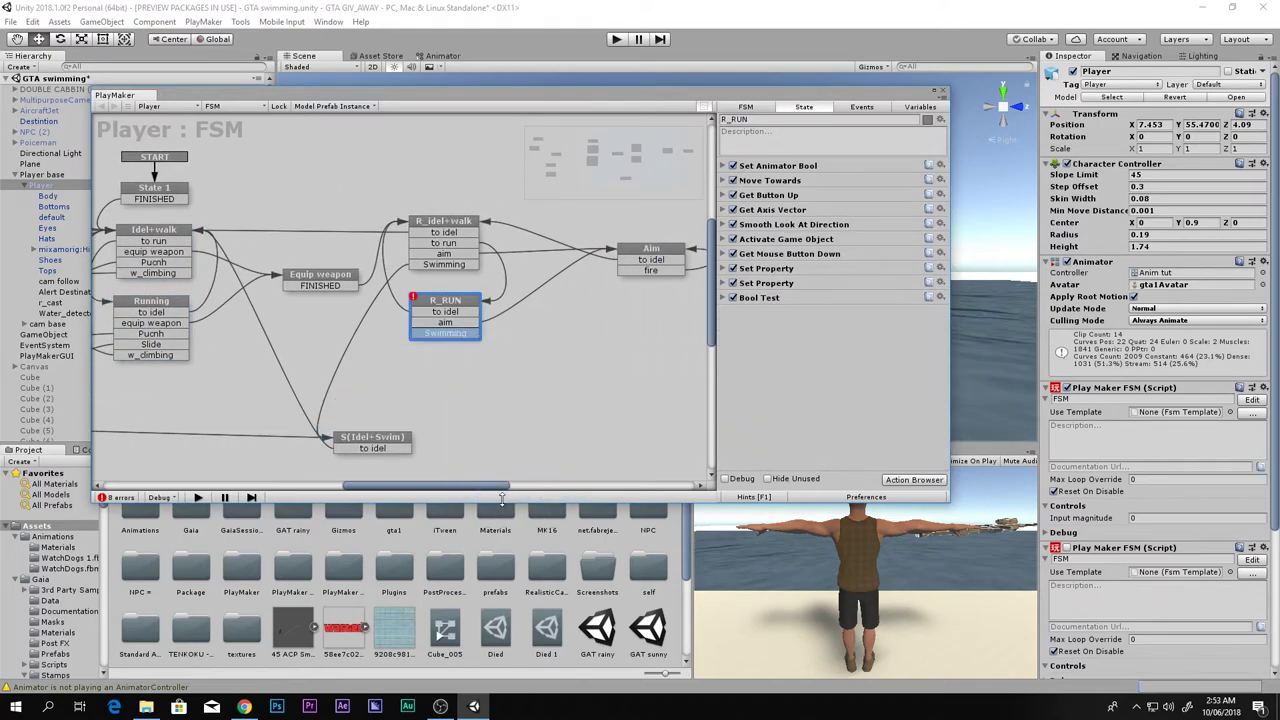
click(401, 438)
key(Delete)
click(445, 334)
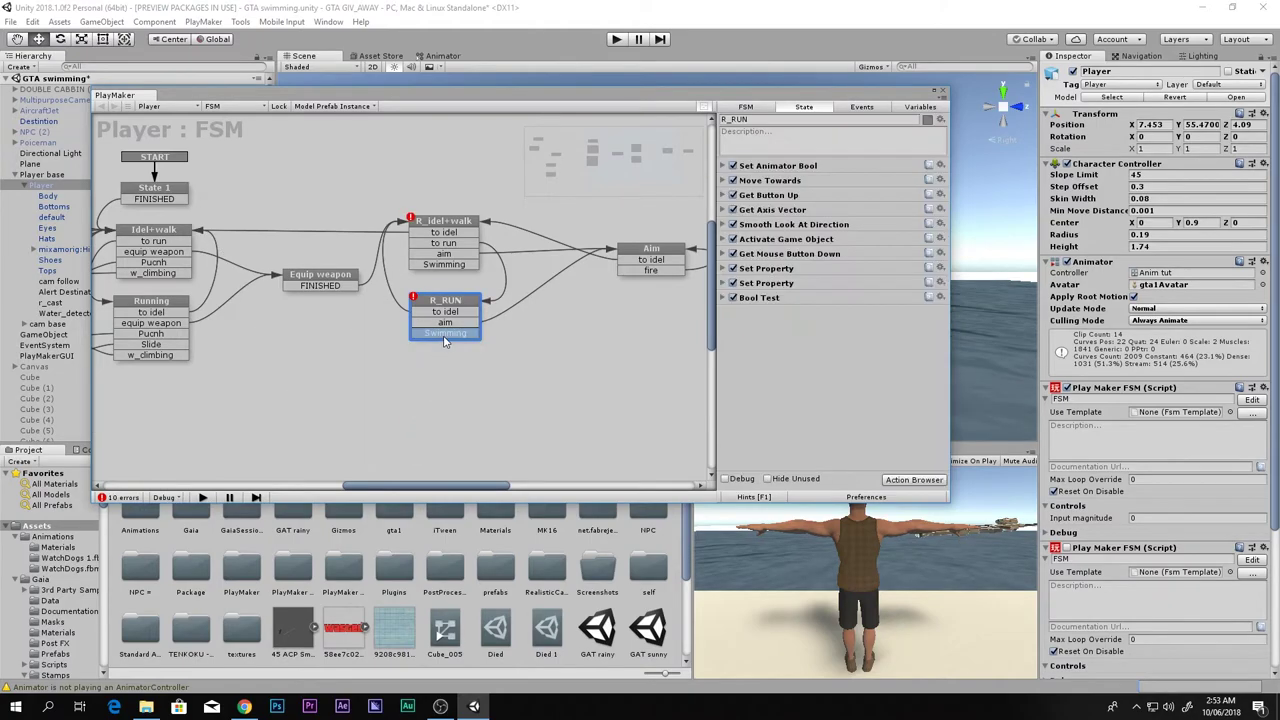
right_click(445, 334)
click(488, 512)
Delete the R_idel+walk state's Swimming transition and its Bool Test action.
click(436, 266)
right_click(436, 268)
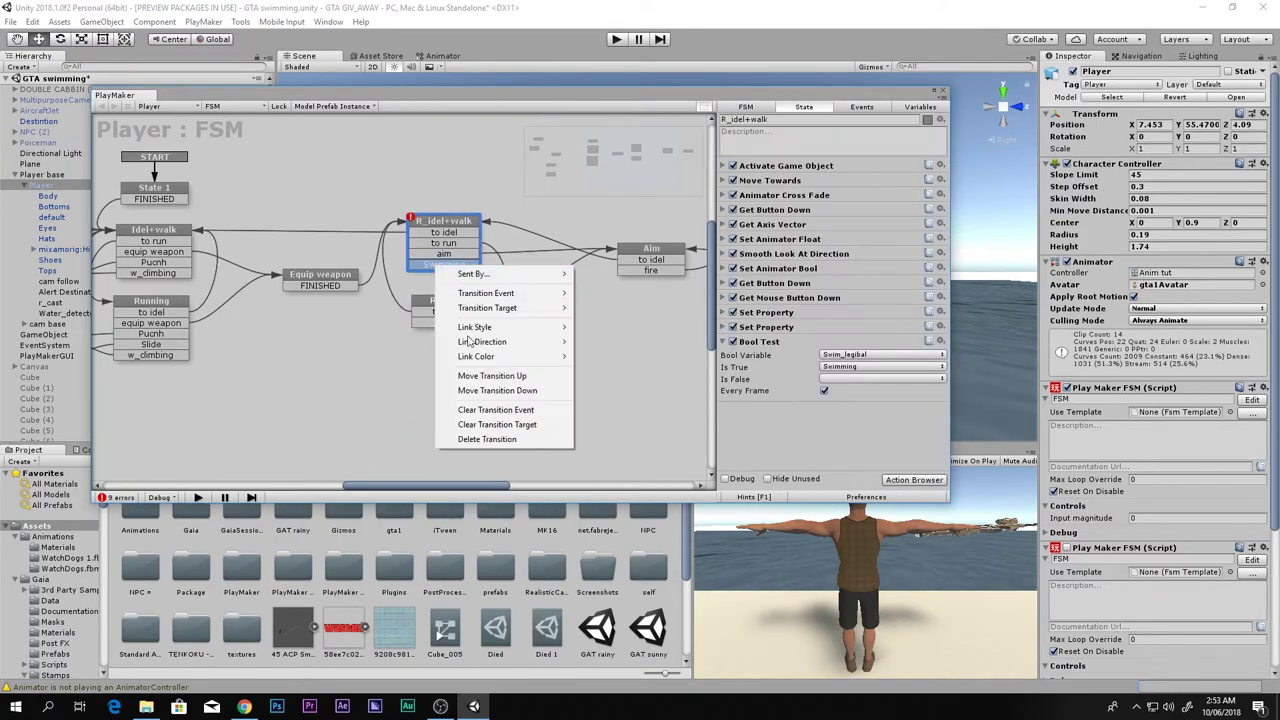
click(490, 444)
click(772, 342)
key(Delete)
Delete the Slide state's Swimming transition and the action that triggers it.
middle_drag(588, 266, 660, 291)
middle_drag(127, 313, 447, 286)
click(273, 423)
right_click(288, 427)
click(323, 599)
click(775, 209)
key(Delete)
click(441, 401)
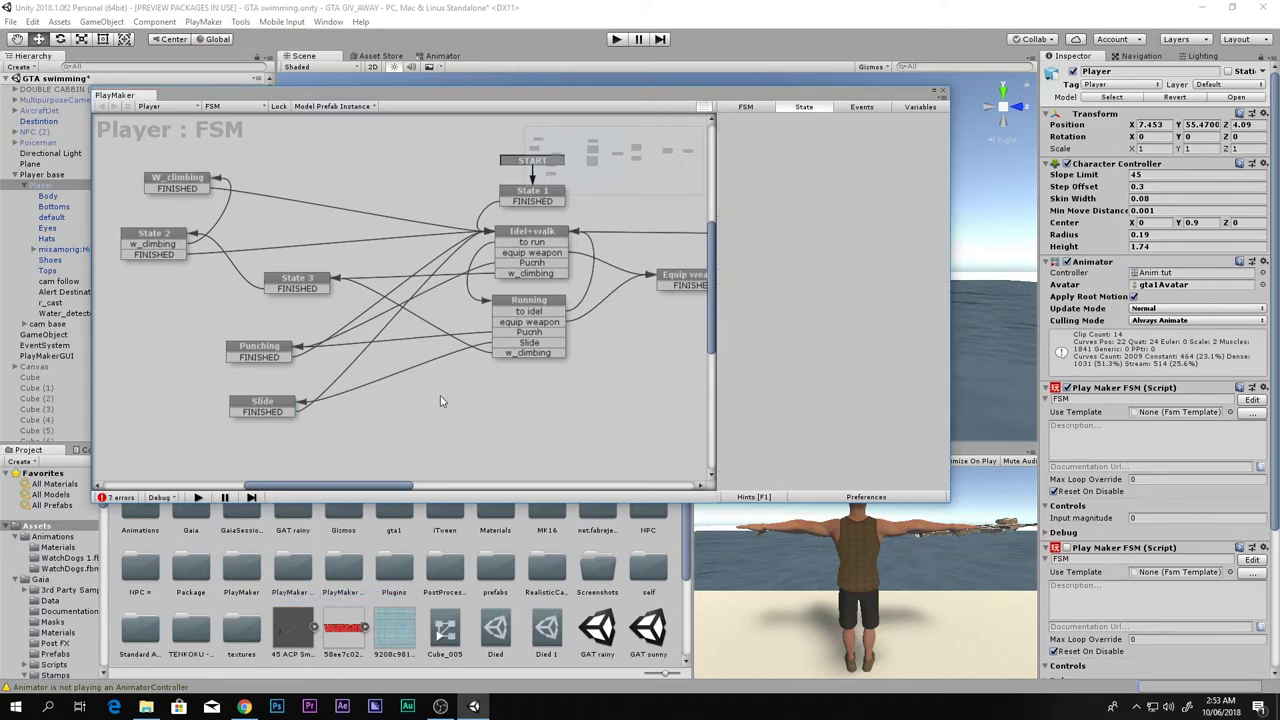
Add a new state named Swimming to the Player FSM and place it below the Running state.
middle_drag(527, 362, 371, 345)
ctrl+click(403, 384)
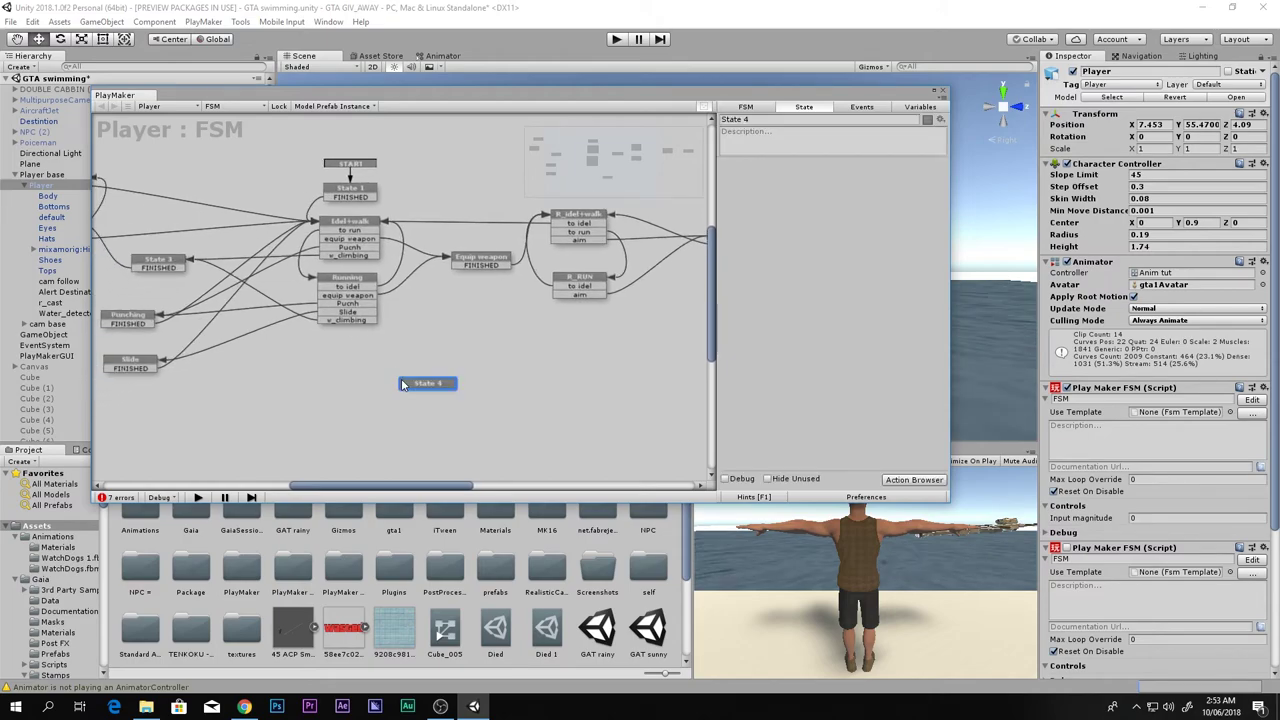
scroll(497, 343, up, 2)
click(750, 120)
text(Swimming)
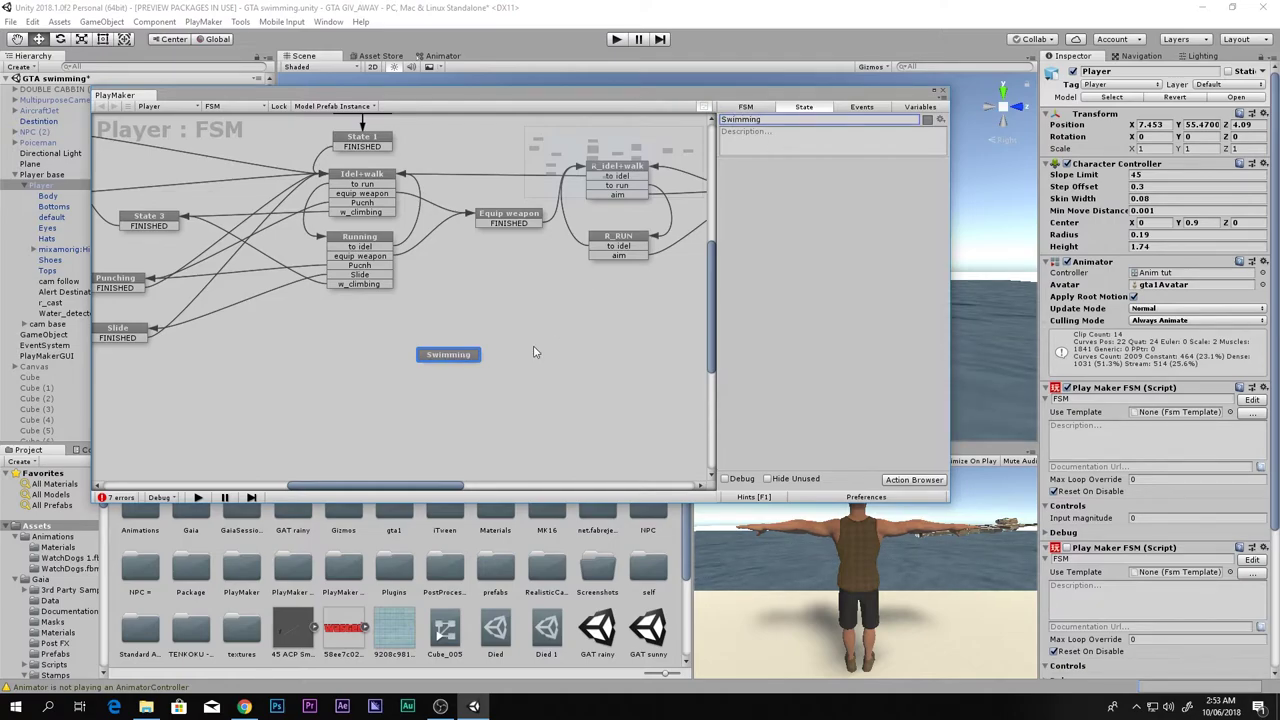
drag(428, 358, 344, 392)
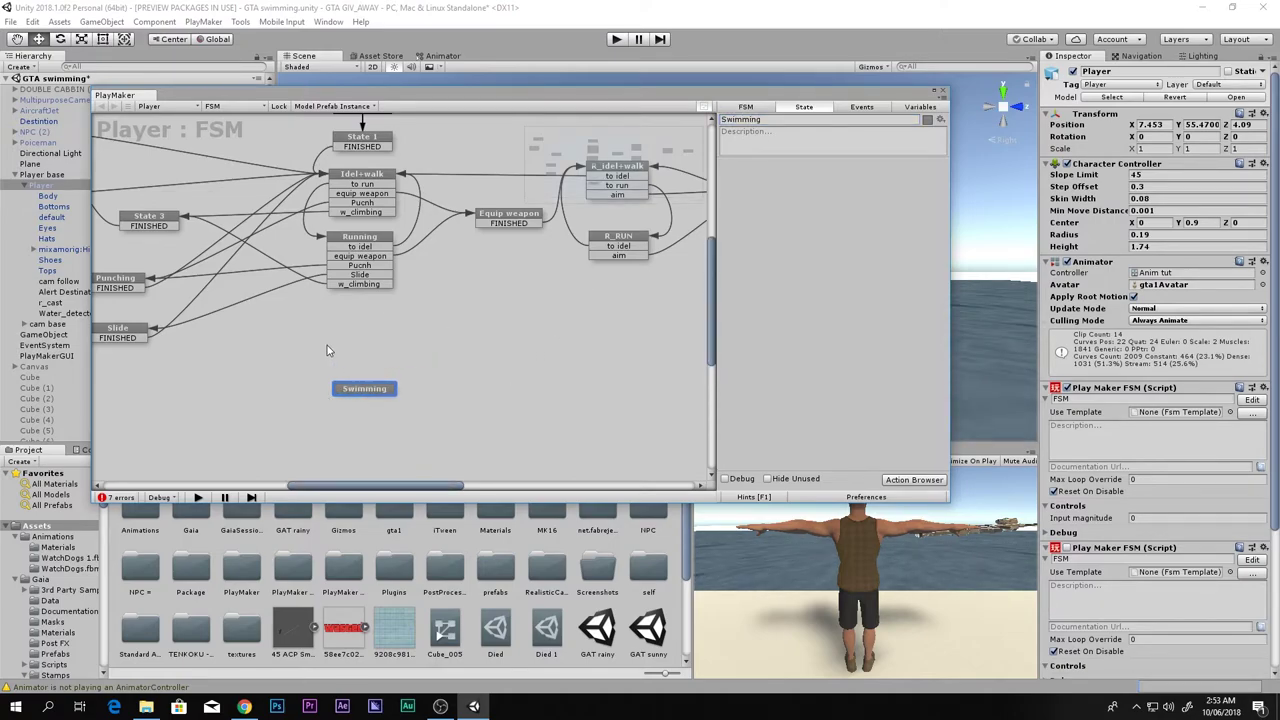
Add a Bool Test action to the end of the Idel+walk state.
middle_drag(327, 350, 371, 366)
click(428, 199)
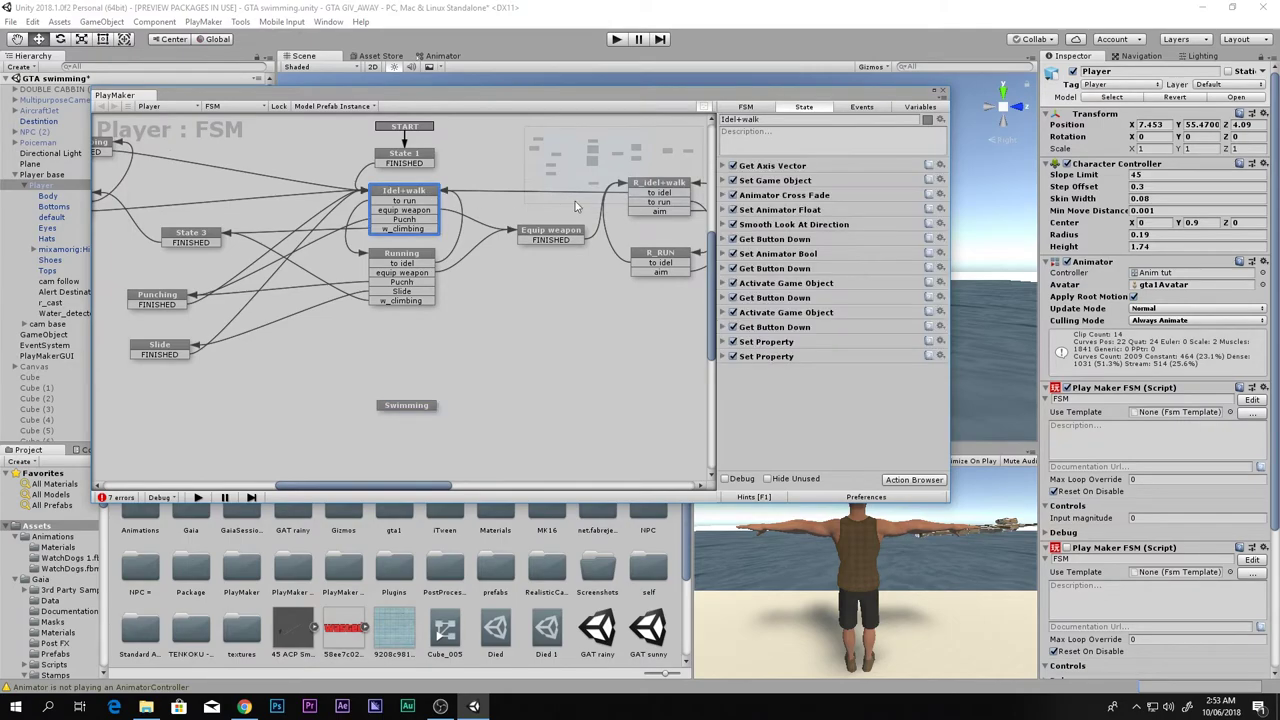
double_click(743, 398)
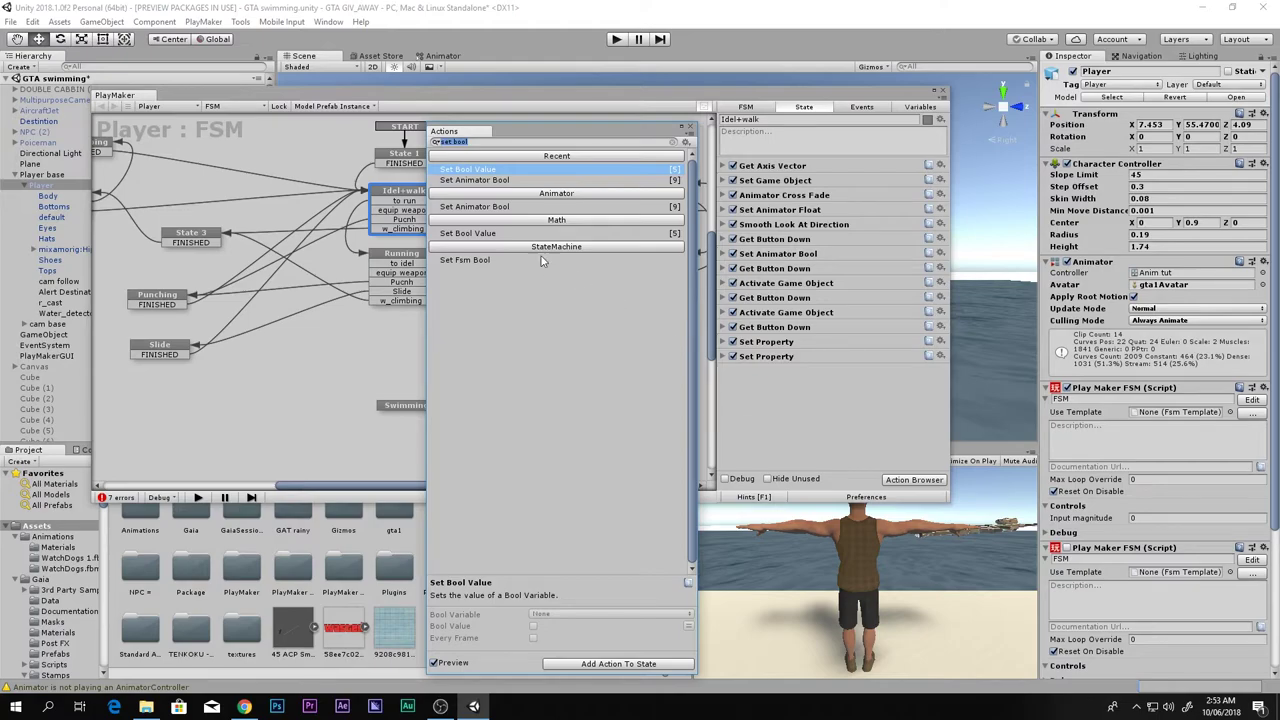
text(bool test)
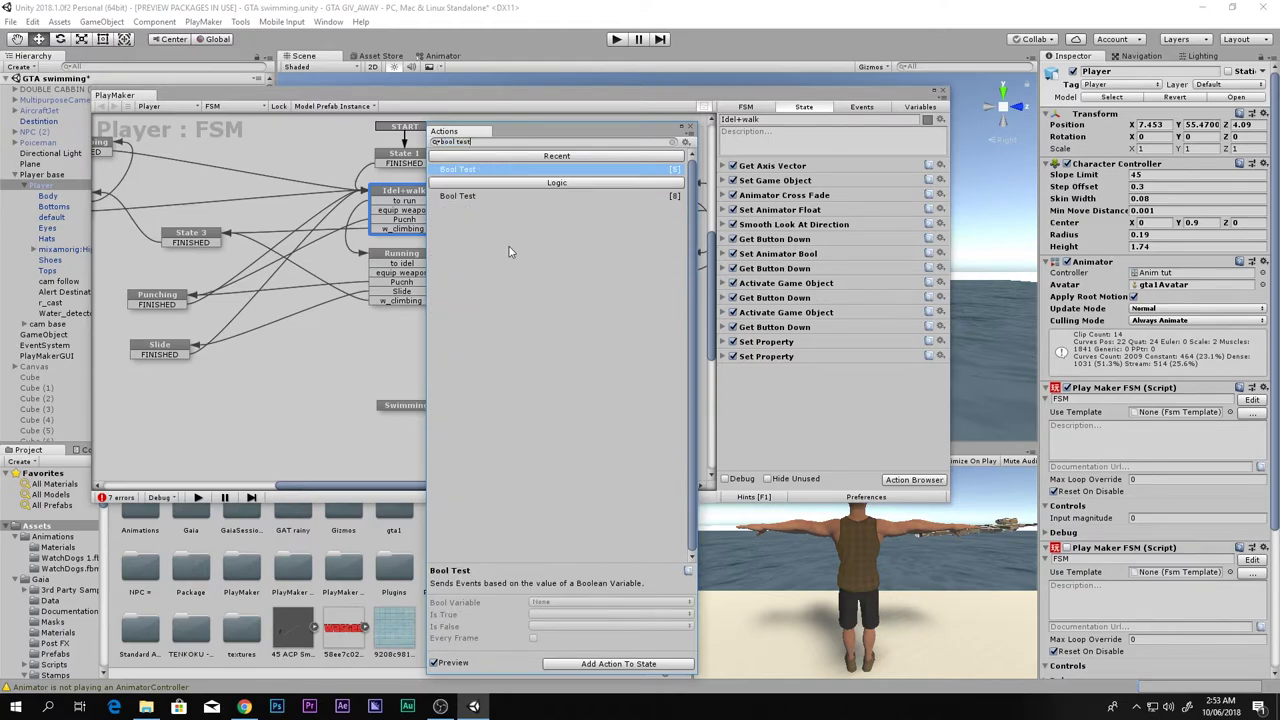
key(Return)
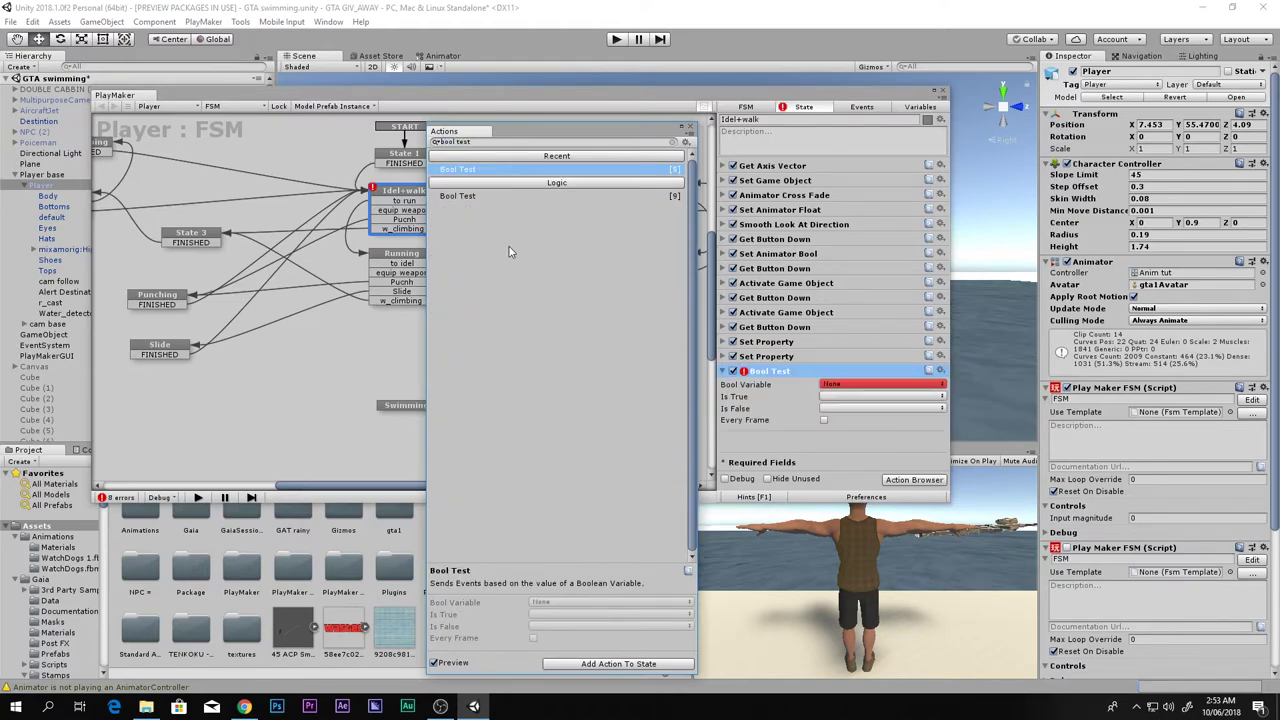
click(688, 130)
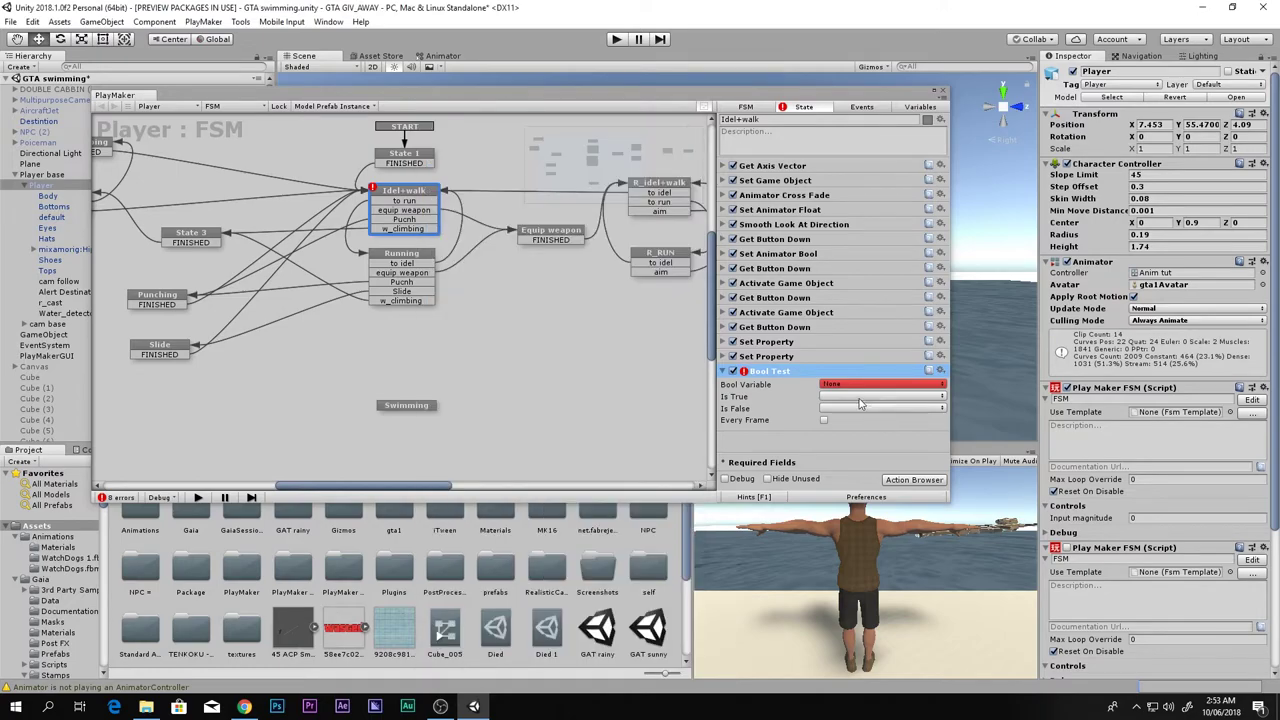
Set the Bool Test's variable to the global Start_swimming and its Is True event to Swimming.
click(880, 384)
mouse_move(893, 418)
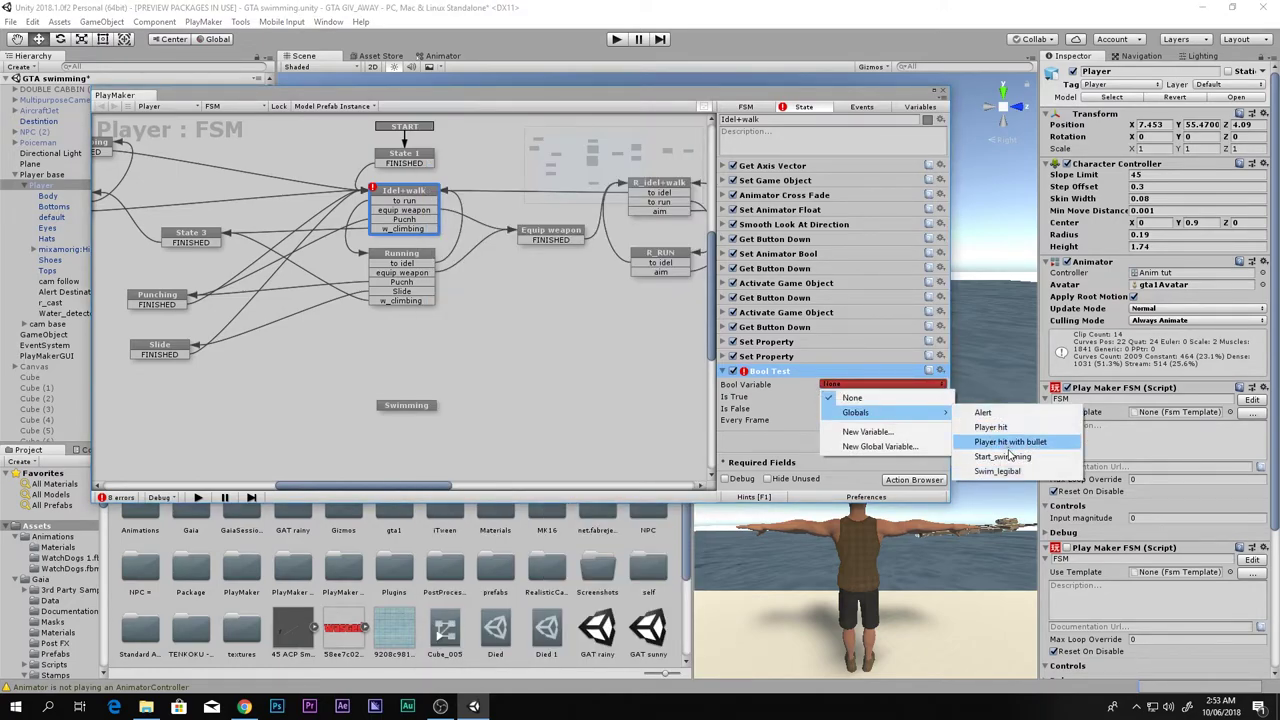
click(1002, 457)
click(869, 397)
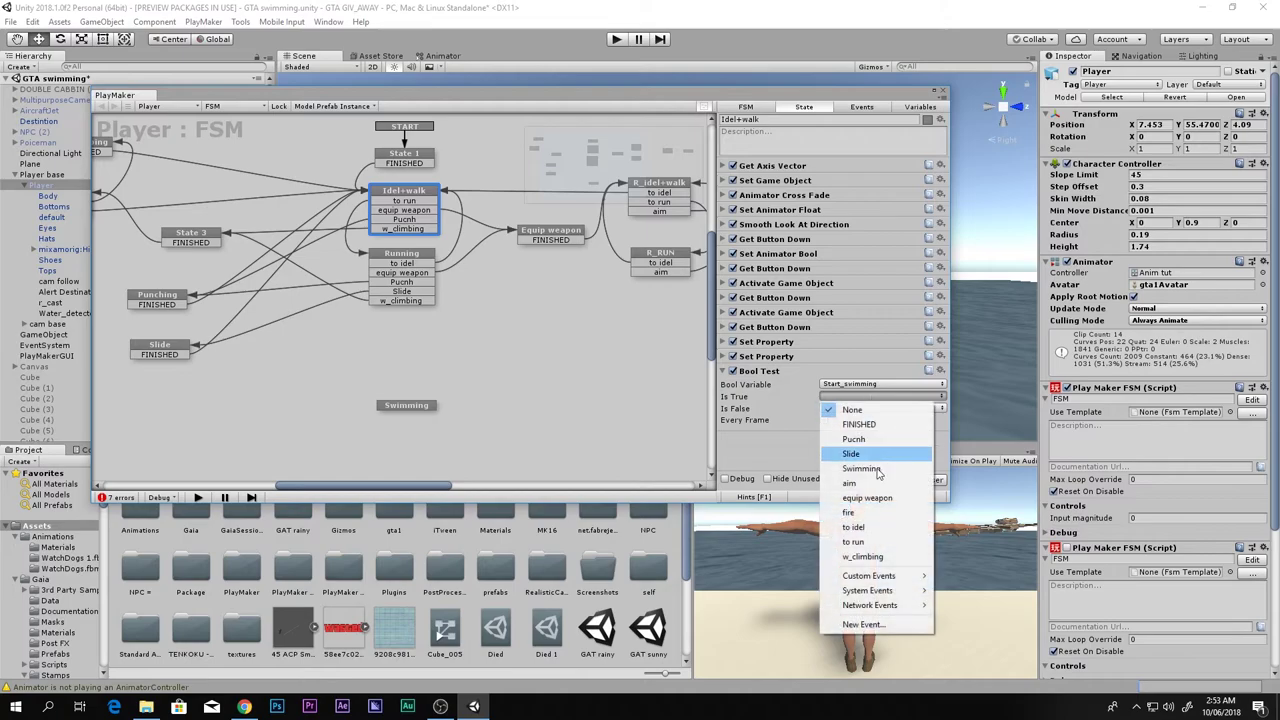
click(854, 472)
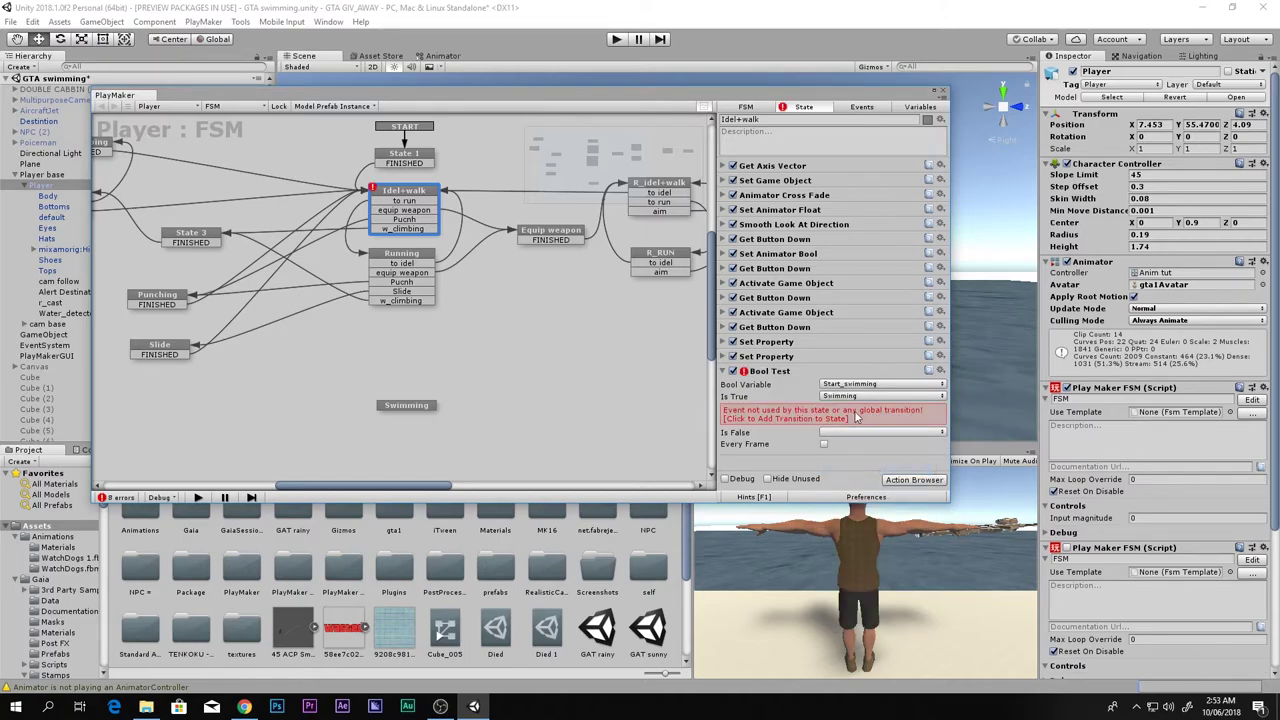
Add a Swimming transition to the Idel+walk state, connect it to the Swimming state, and move that state further right.
click(820, 414)
drag(406, 252, 416, 406)
drag(418, 406, 567, 407)
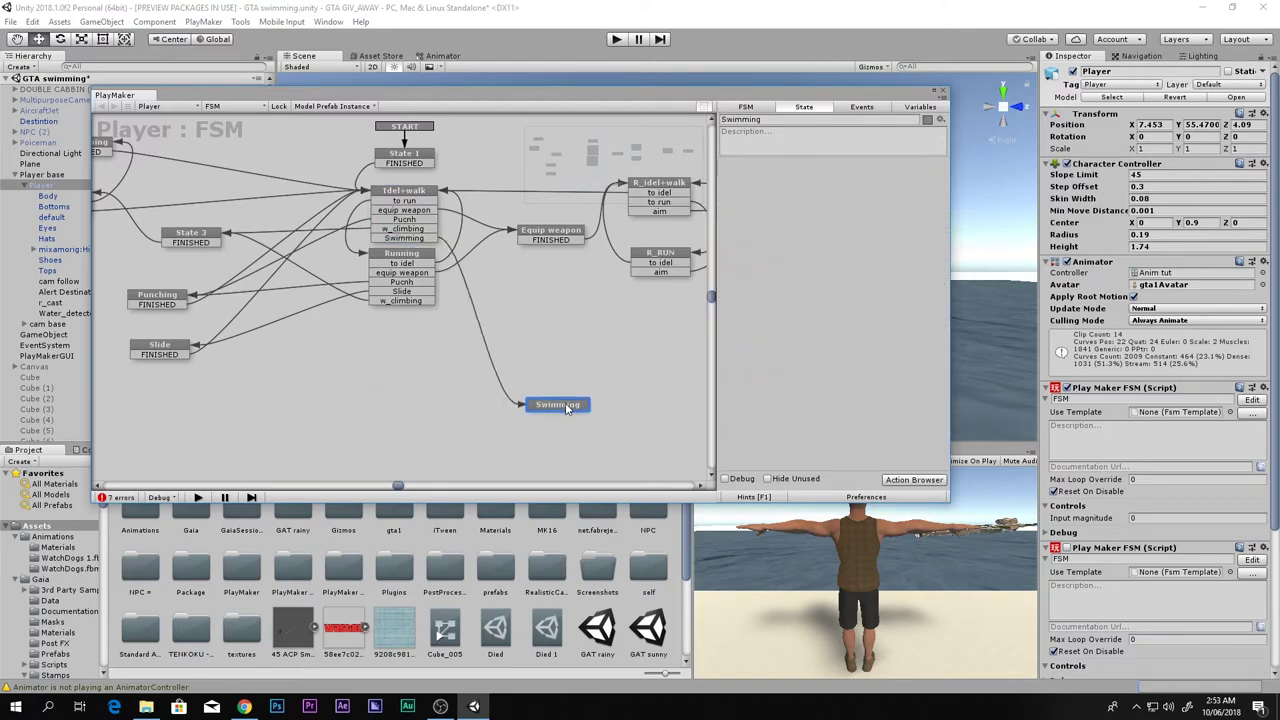
Set the Idel+walk state's Bool Test to run every frame and copy the action.
click(408, 197)
click(777, 372)
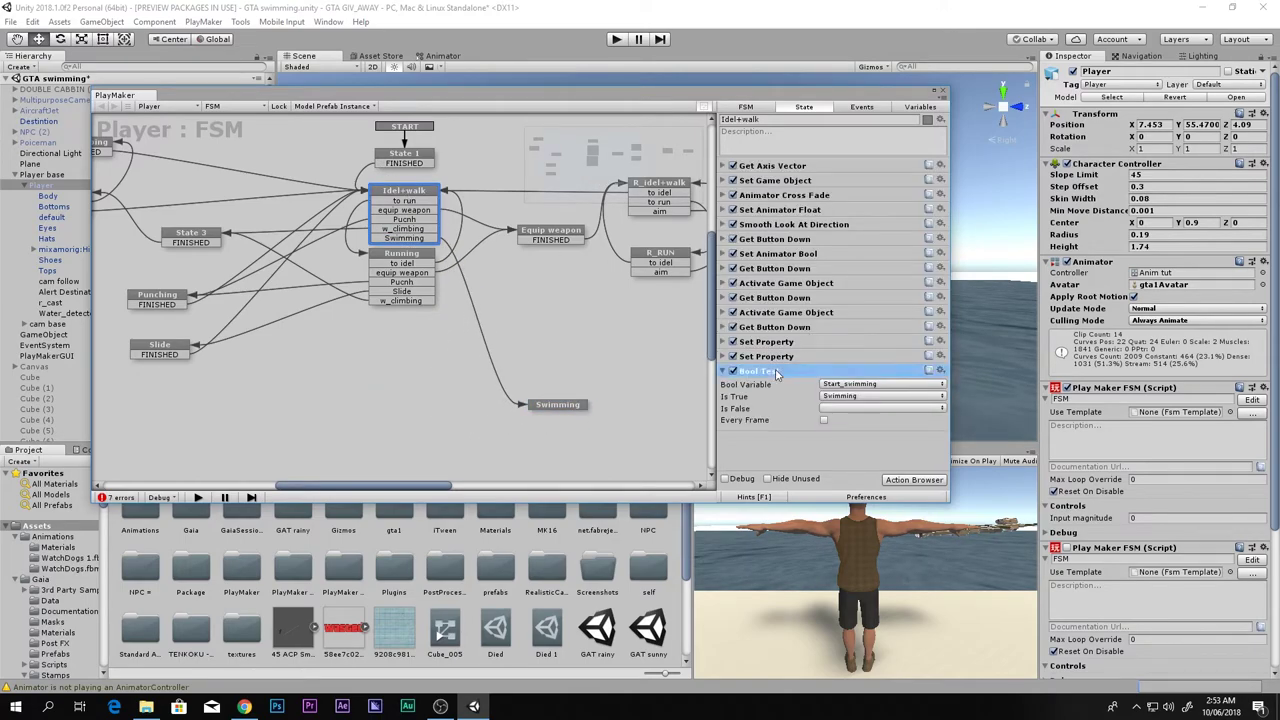
click(824, 420)
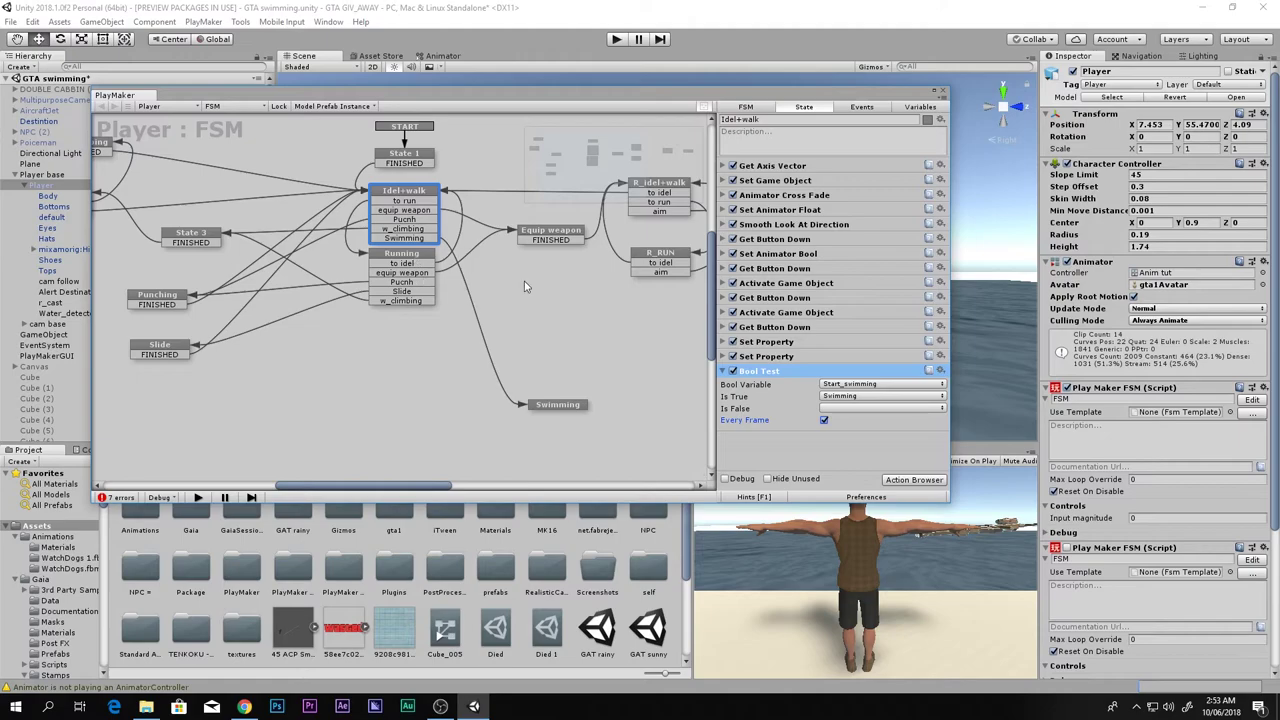
Paste the Bool Test at the end of the Running state and connect its new Swimming transition to the Swimming state.
middle_drag(662, 191, 588, 207)
middle_drag(606, 292, 536, 294)
middle_drag(105, 390, 221, 356)
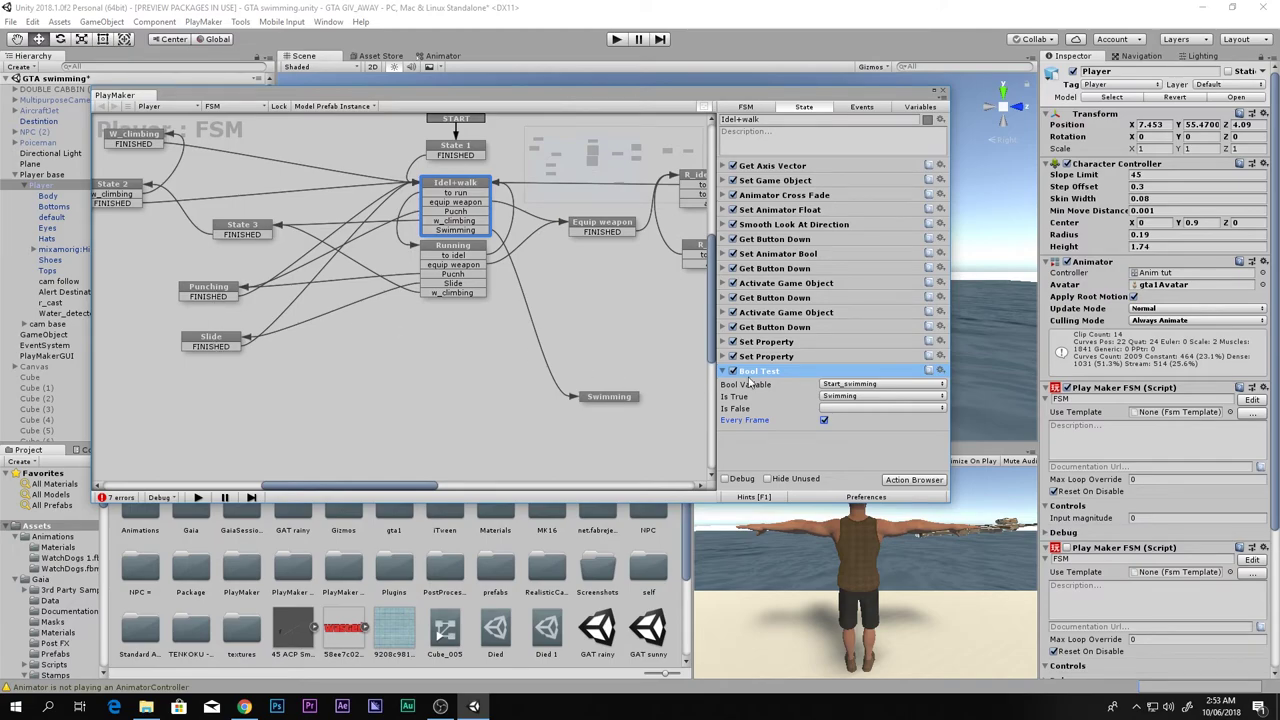
click(450, 275)
click(778, 383)
key(ctrl+v)
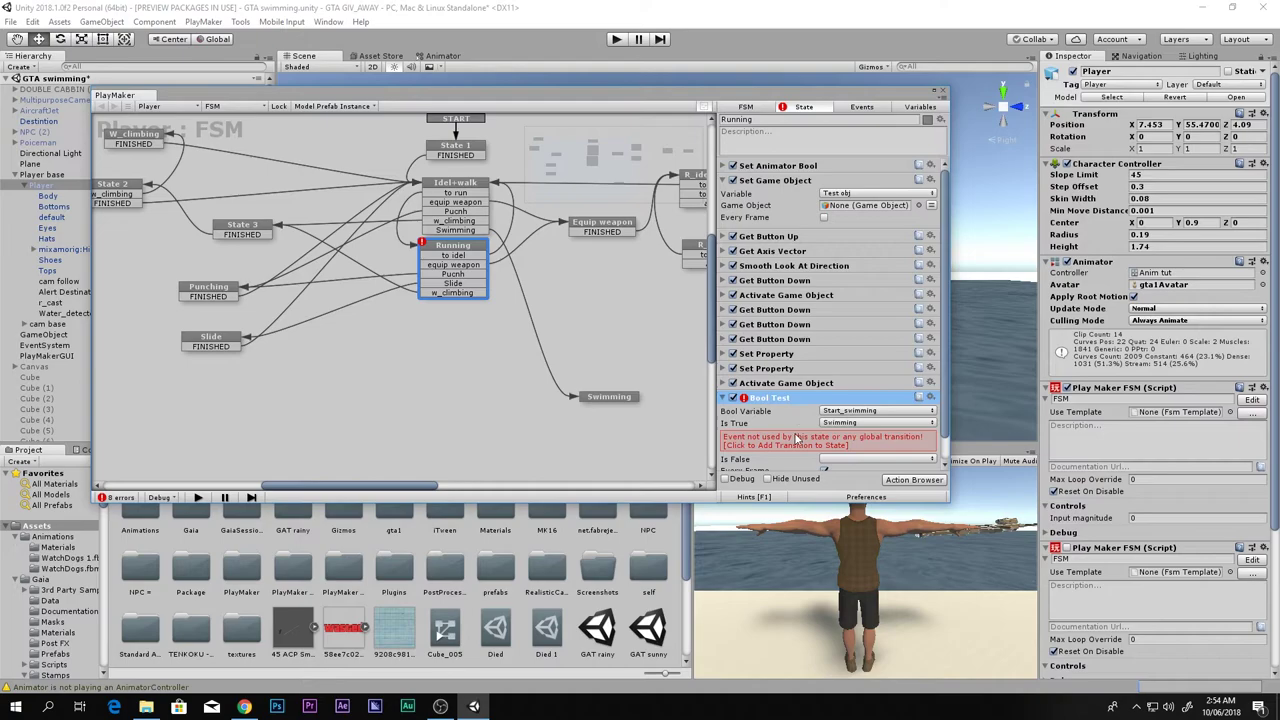
click(799, 436)
drag(468, 303, 594, 399)
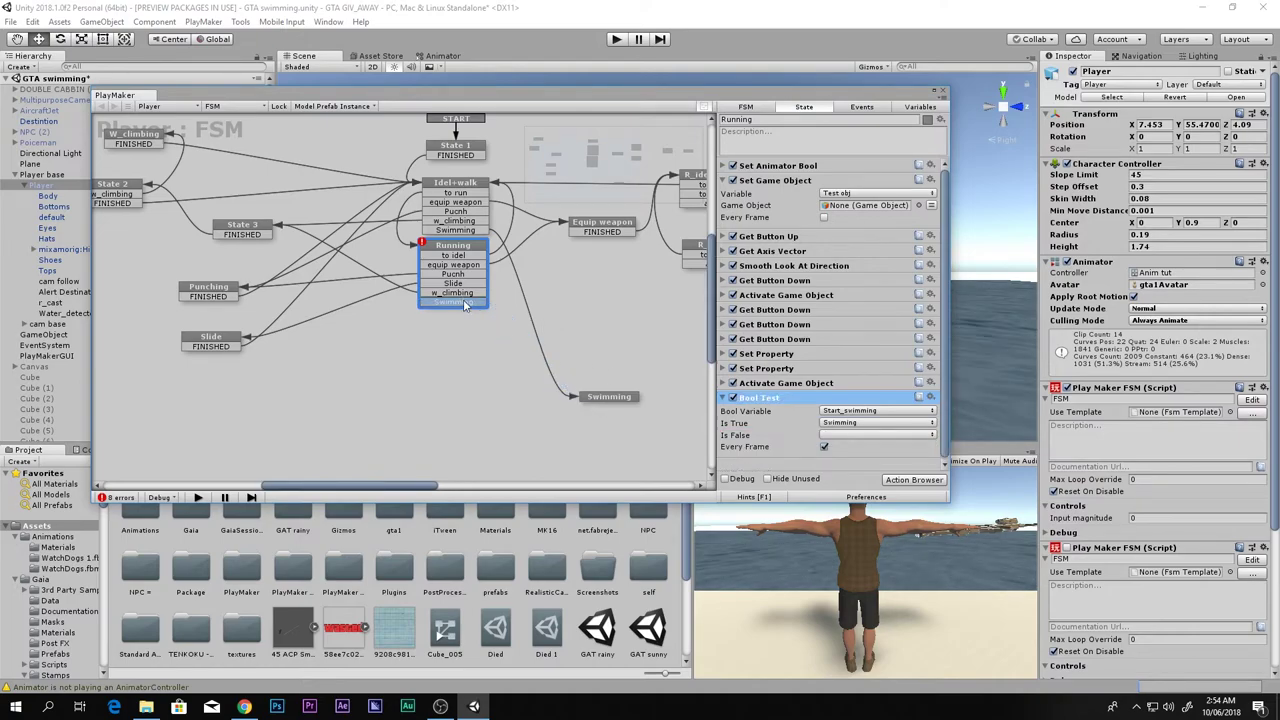
Paste the Bool Test above the Slide state's Wait action and connect a Swimming transition to the Swimming state.
click(212, 342)
click(757, 198)
key(ctrl+v)
click(789, 257)
drag(241, 358, 607, 401)
Paste the Bool Test into the R_idel+walk state and link its new Swimming transition to the Swimming state.
click(459, 268)
click(569, 228)
key(ctrl+v)
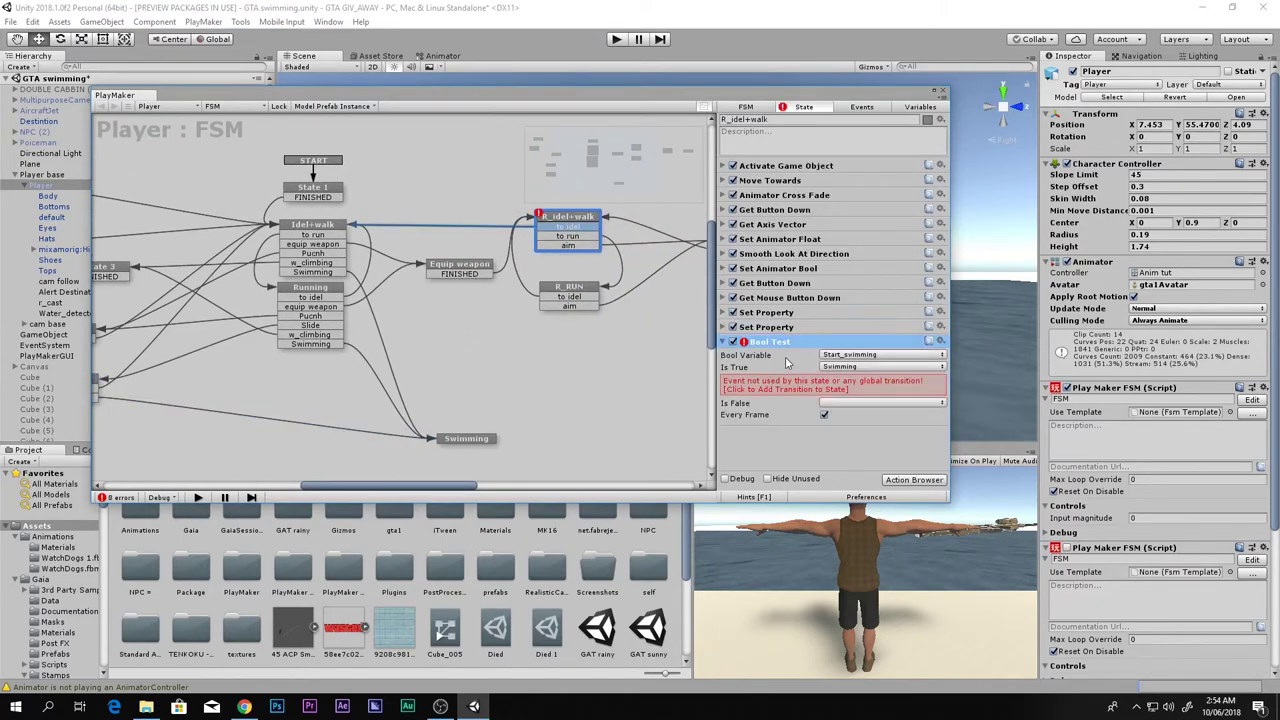
click(794, 383)
drag(565, 253, 489, 452)
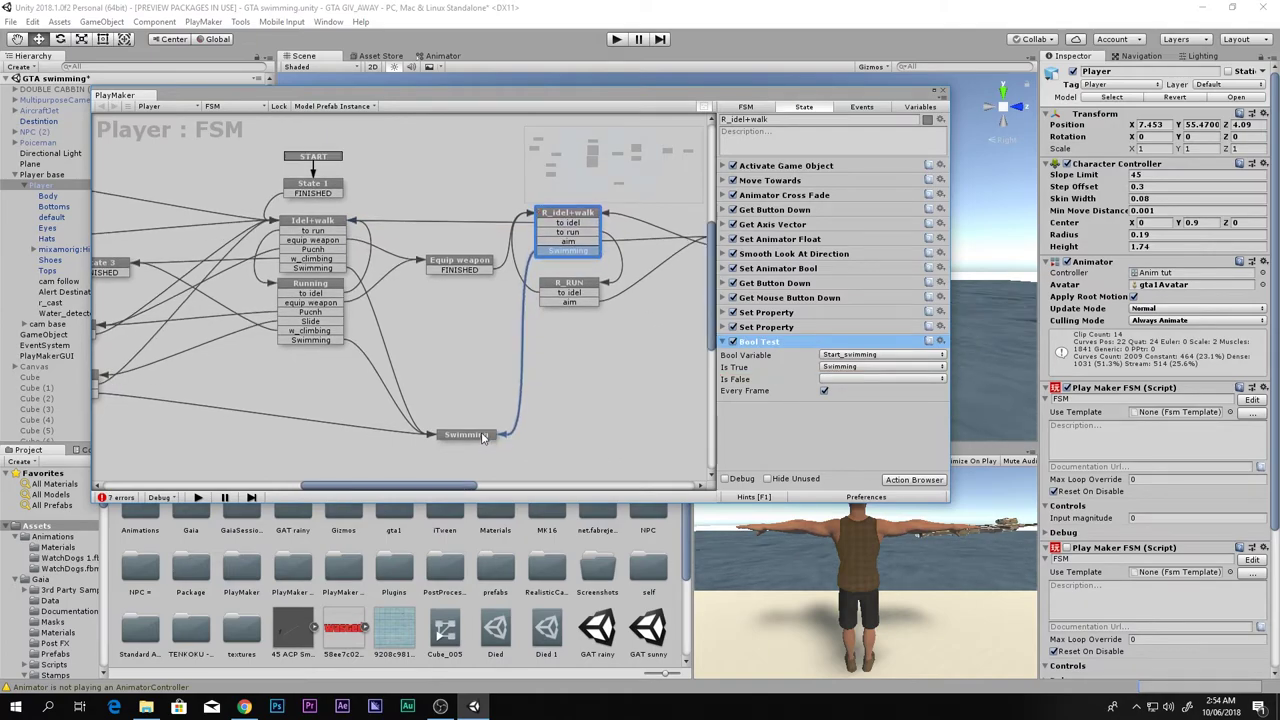
Paste the Bool Test into the R_RUN state and link its new Swimming transition to the Swimming state.
click(568, 290)
key(ctrl+v)
click(791, 342)
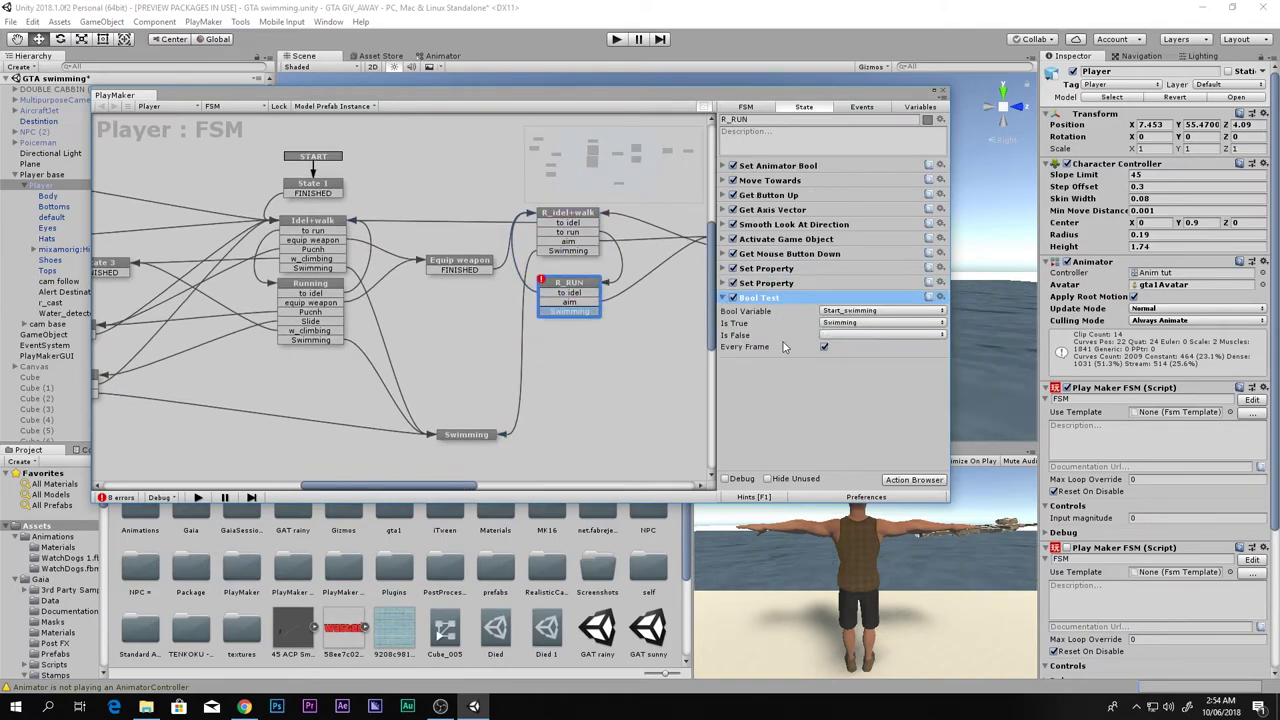
drag(590, 316, 482, 436)
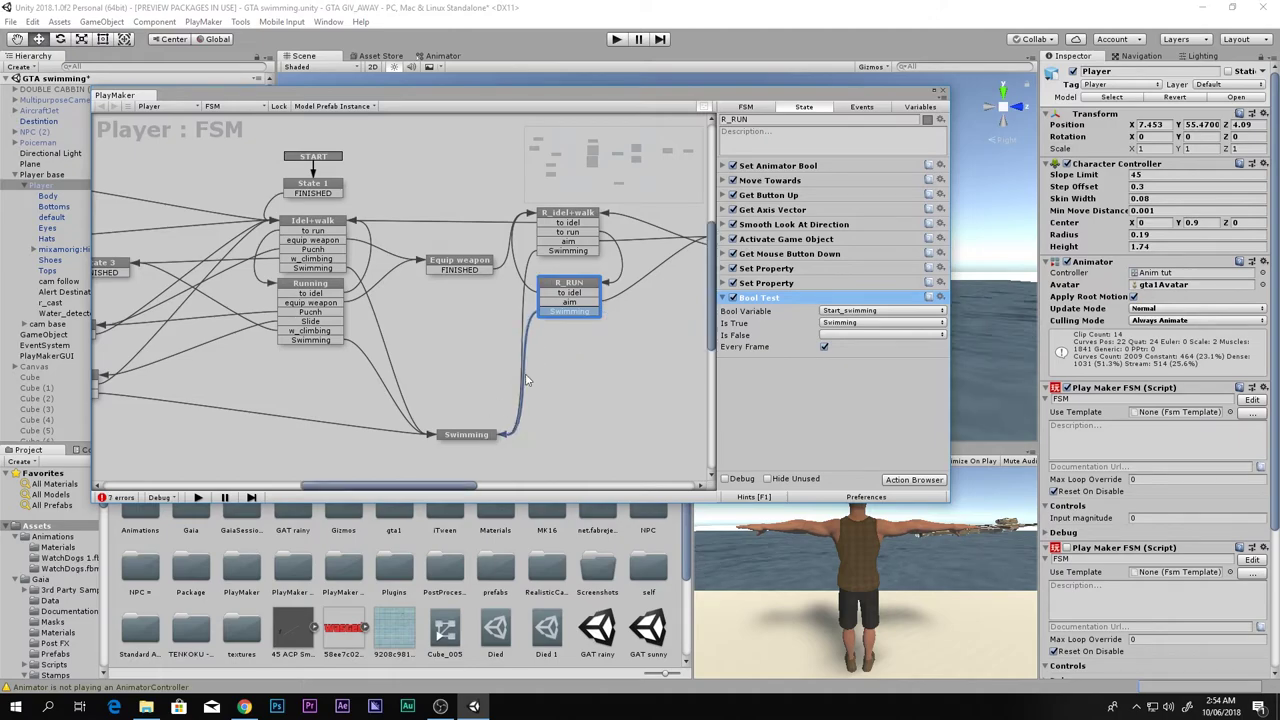
Examine the actions of the Aim, fire, Punching and Slide states to decide which need a Swimming transition.
middle_drag(490, 336, 387, 338)
scroll(429, 304, up, 1)
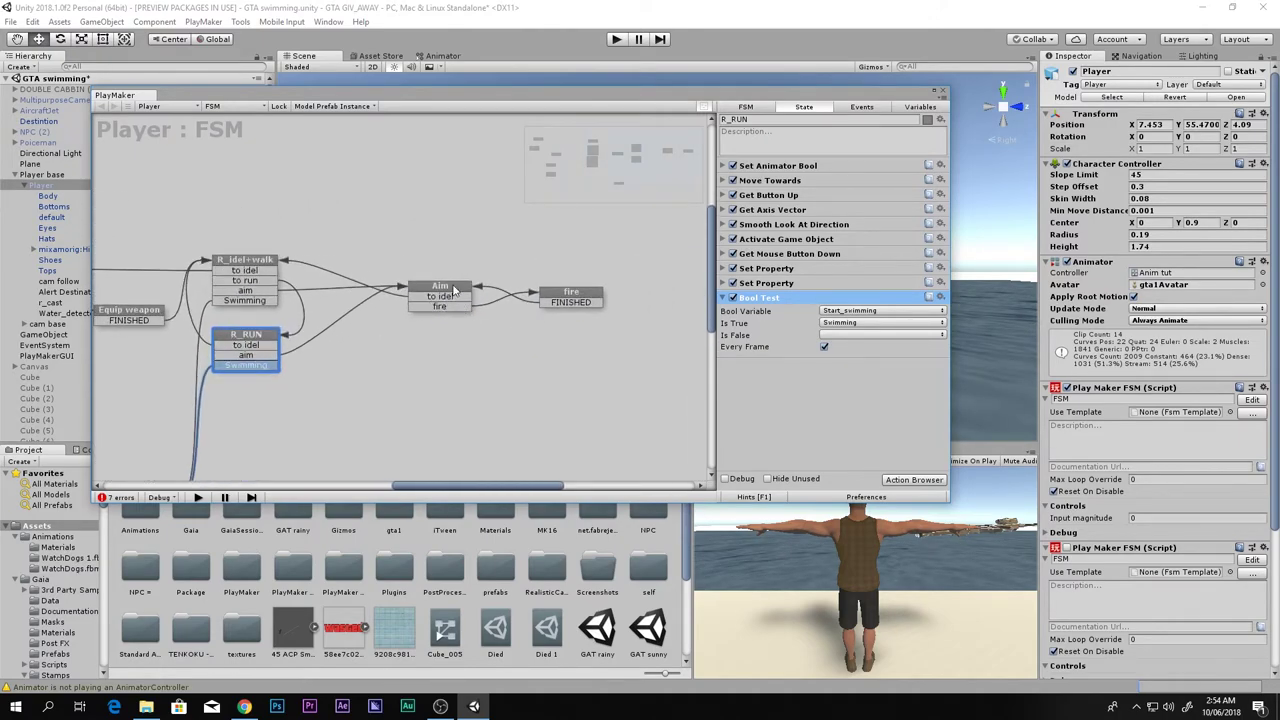
click(440, 290)
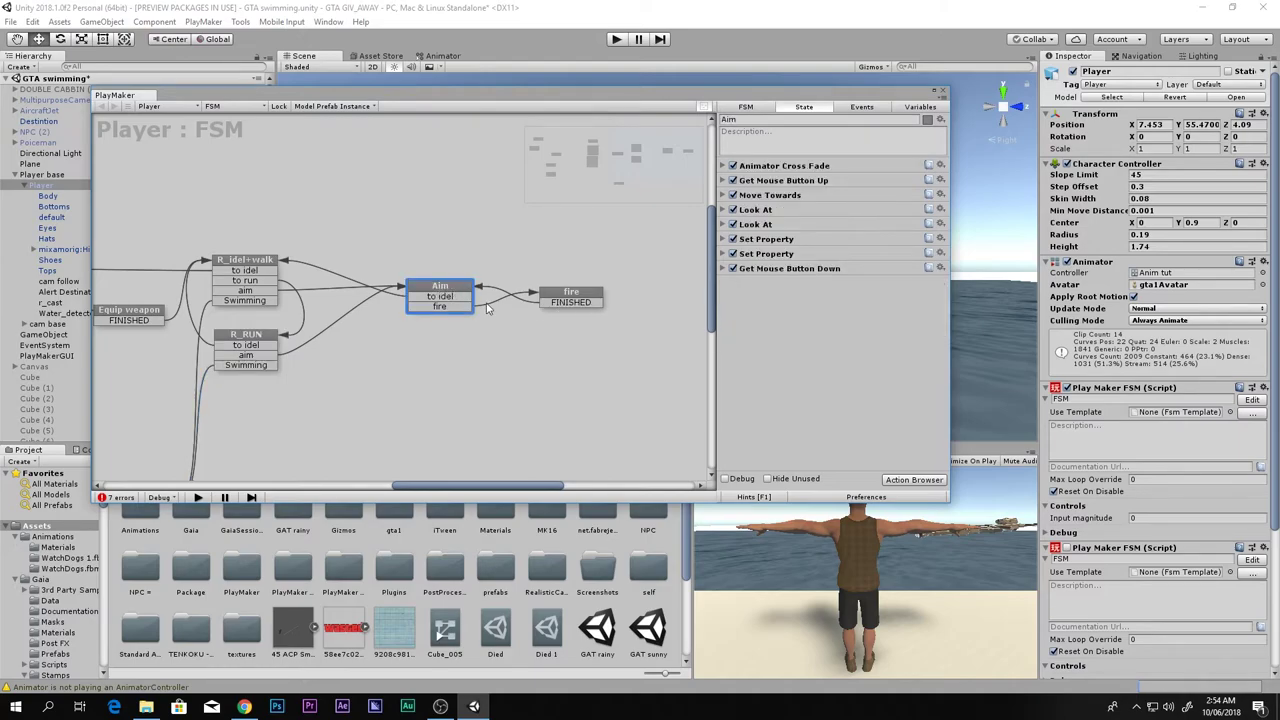
click(586, 302)
click(450, 290)
scroll(385, 306, down, 1)
middle_drag(374, 304, 545, 288)
middle_drag(305, 332, 417, 318)
scroll(264, 340, up, 1)
middle_drag(264, 340, 433, 304)
scroll(505, 267, up, 1)
middle_drag(264, 250, 288, 288)
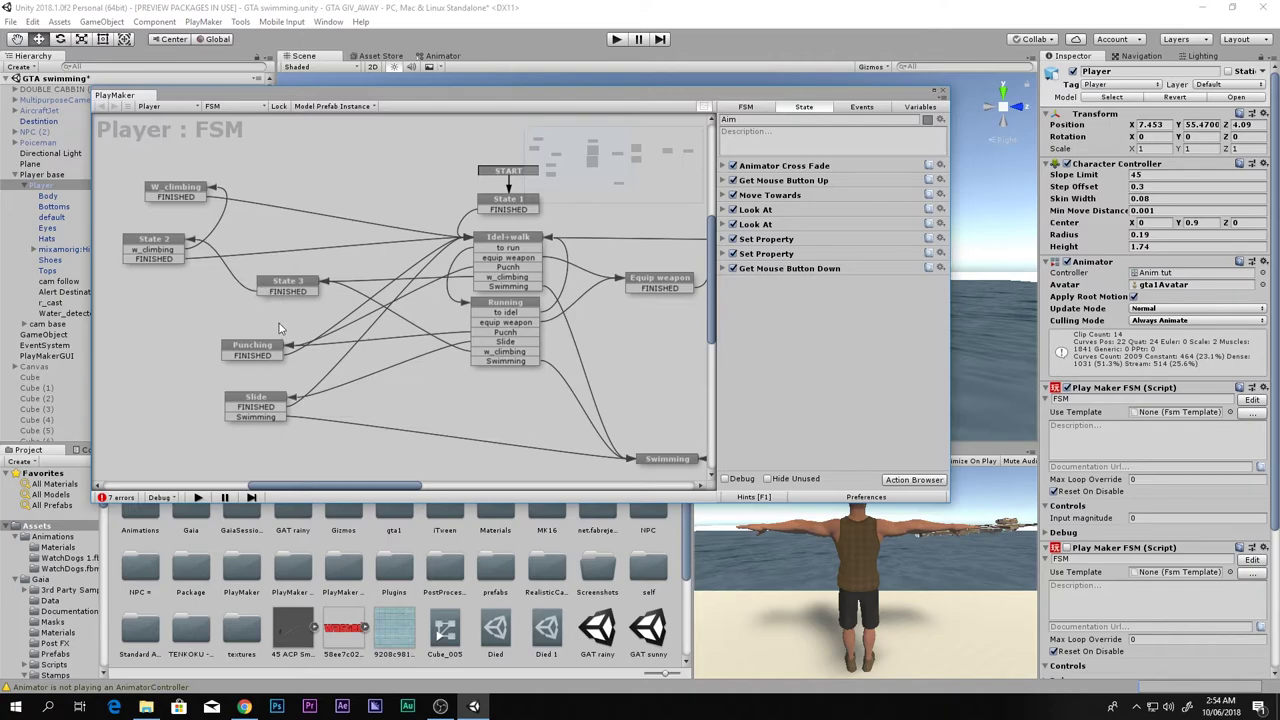
click(258, 349)
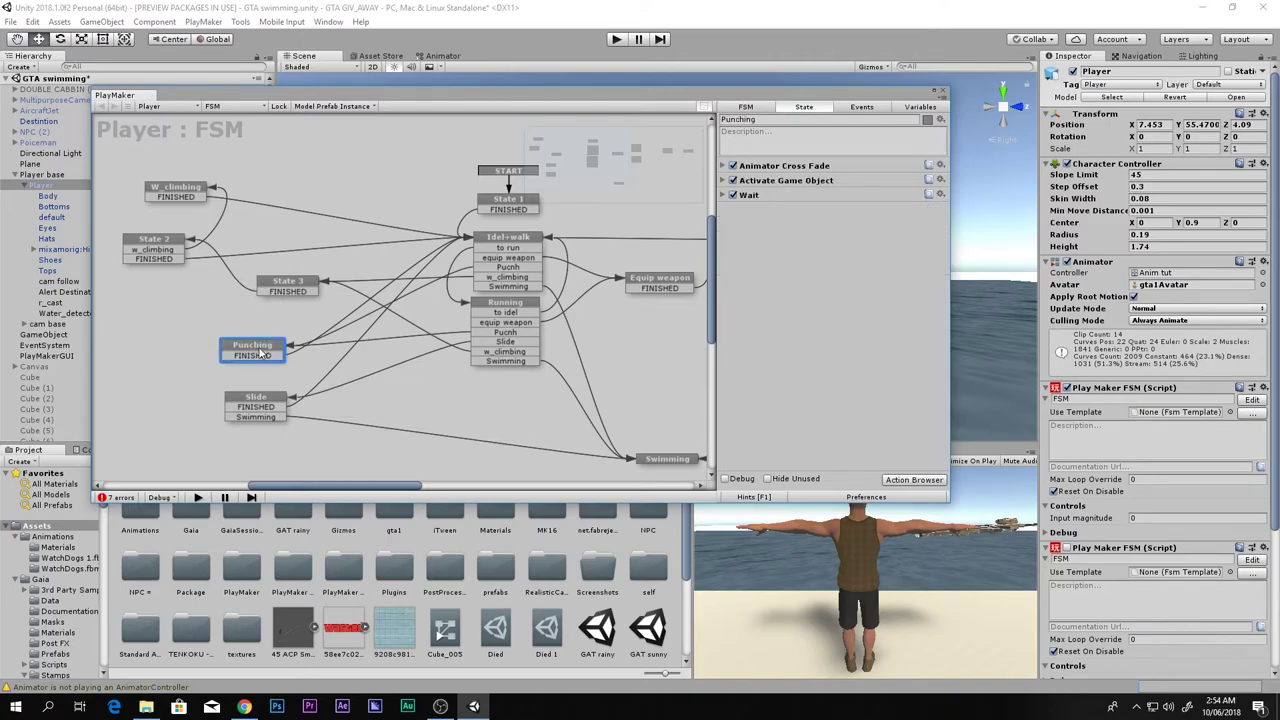
click(264, 401)
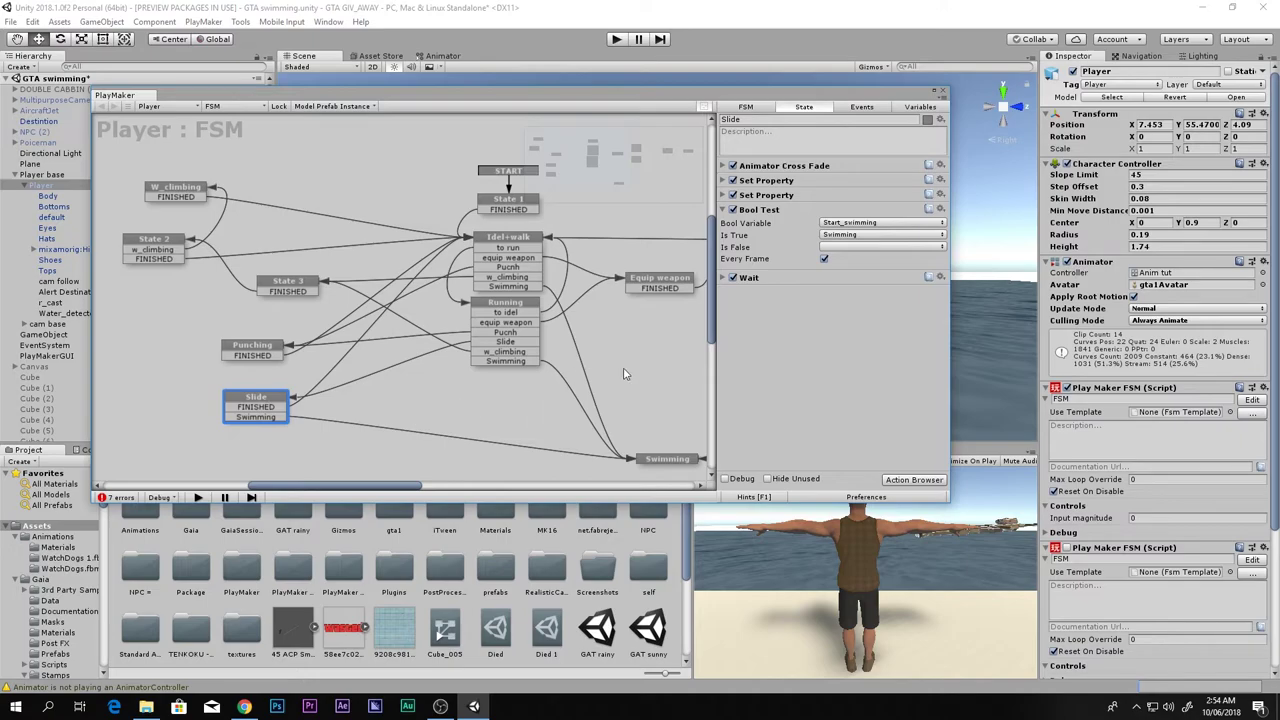
Reposition the Swimming state directly below the Running state in the graph.
drag(690, 462, 531, 461)
scroll(536, 362, down, 2)
middle_drag(536, 362, 335, 348)
scroll(432, 350, down, 2)
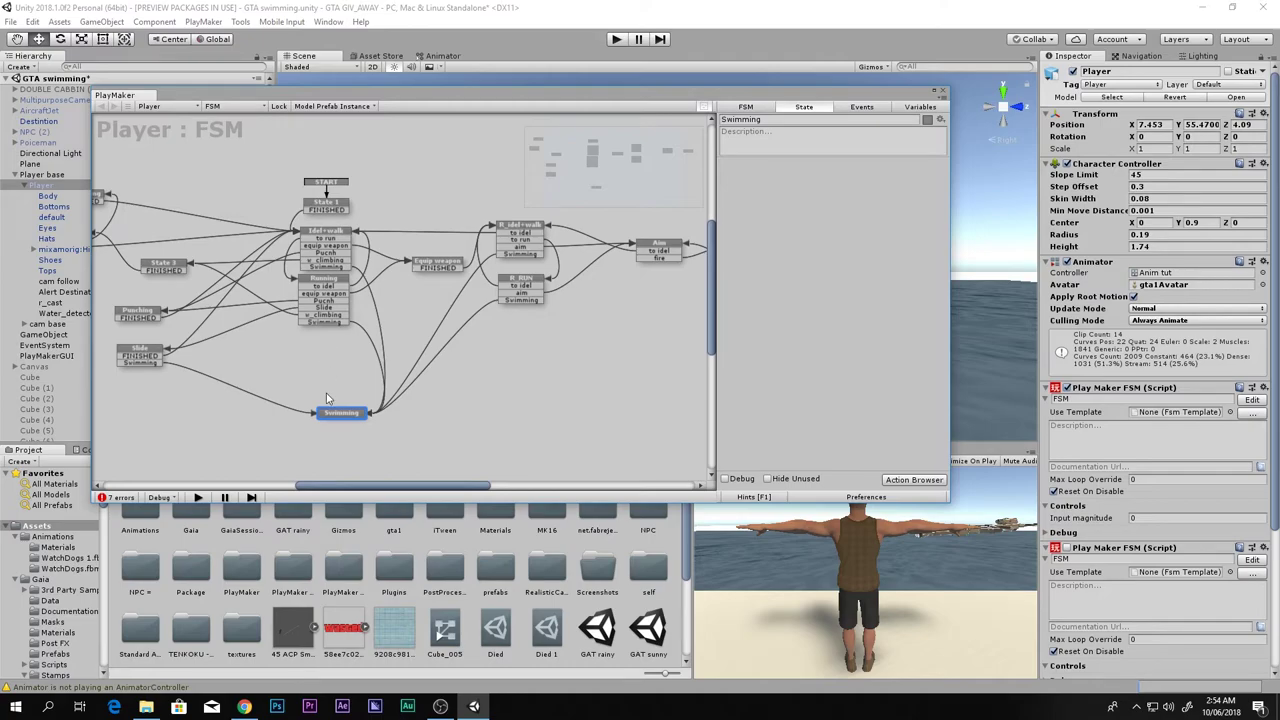
drag(333, 416, 322, 415)
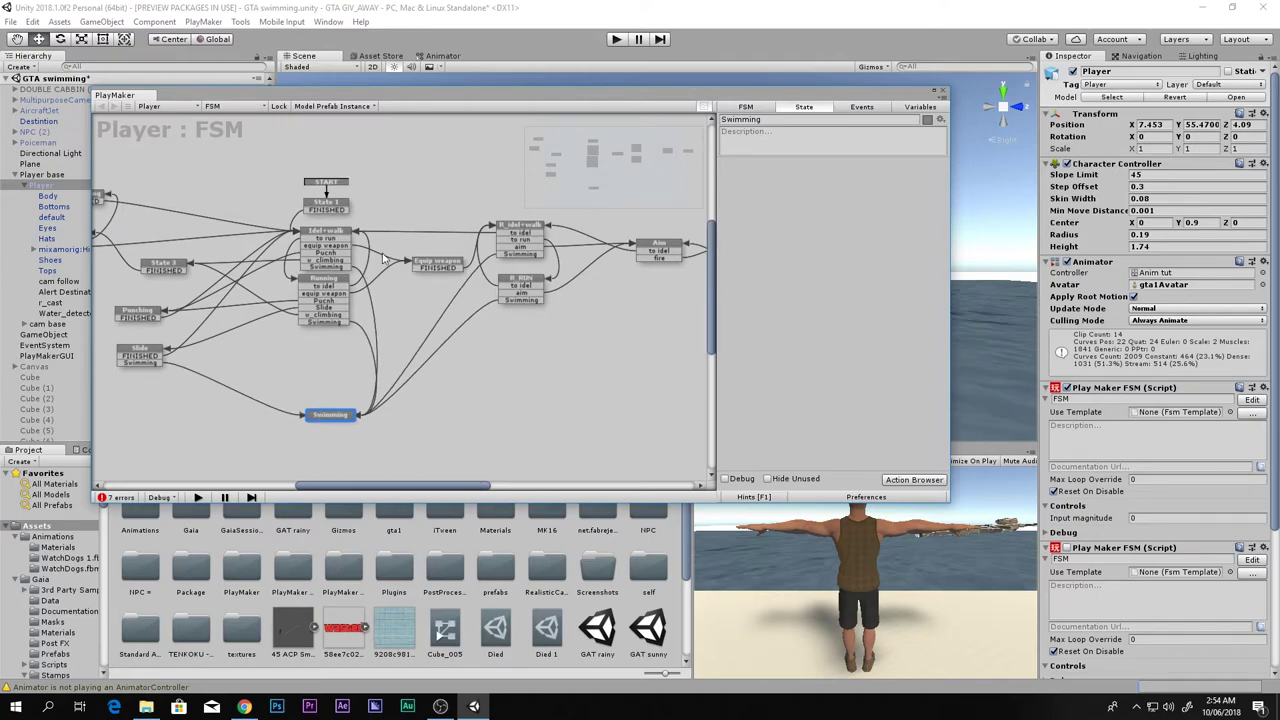
Copy Get Axis Vector, Animator Cross Fade, Set Animator Float and Smooth Look At Direction from Idel+walk into the Swimming state.
click(339, 233)
click(786, 167)
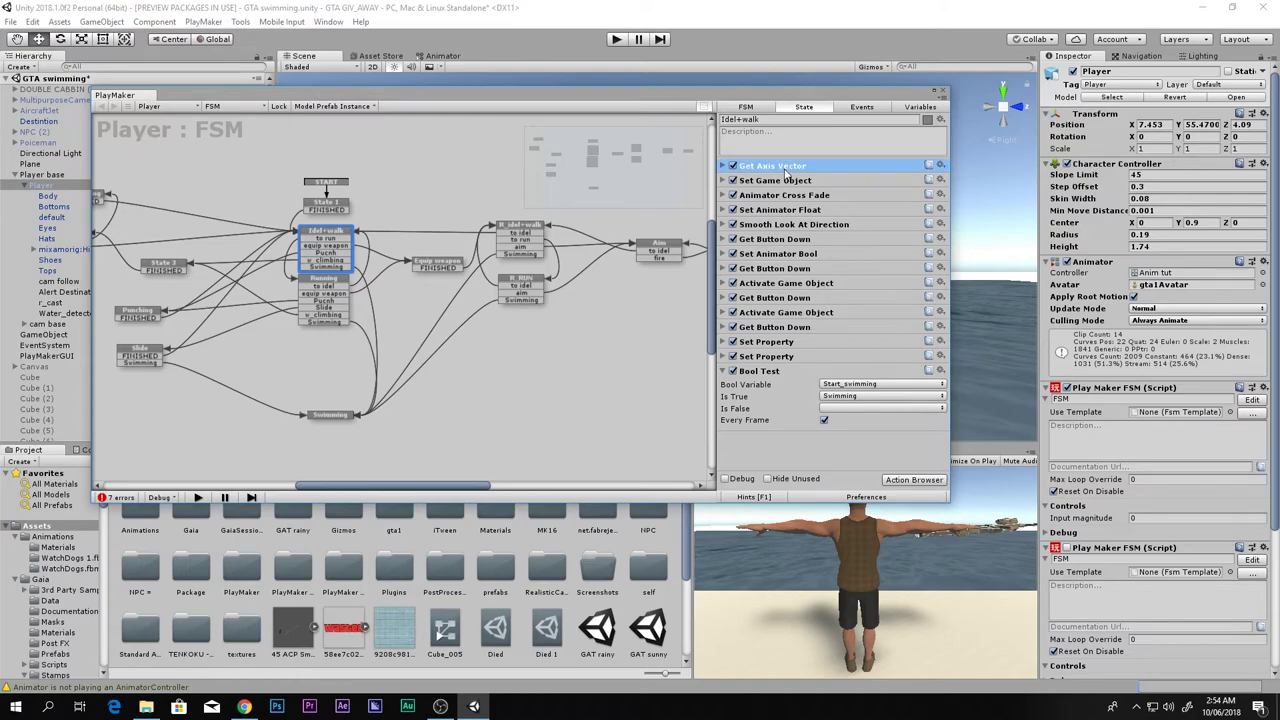
right_click(786, 196)
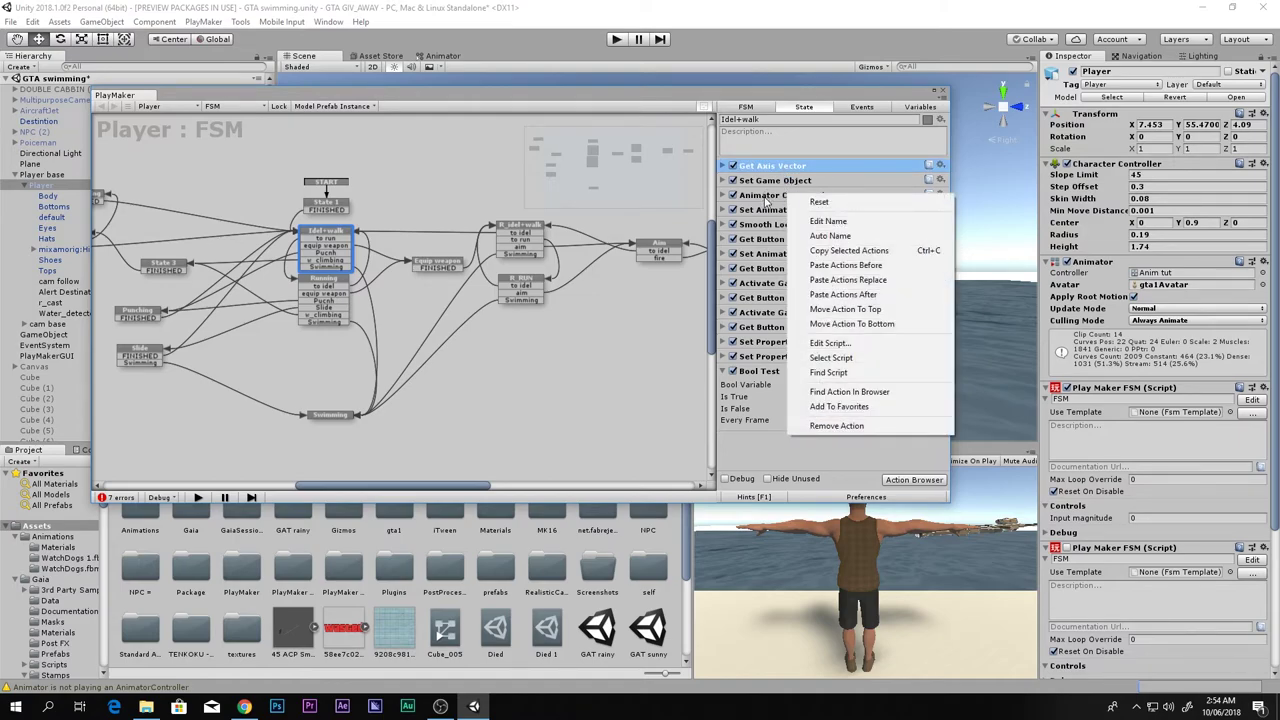
click(766, 198)
ctrl+click(776, 169)
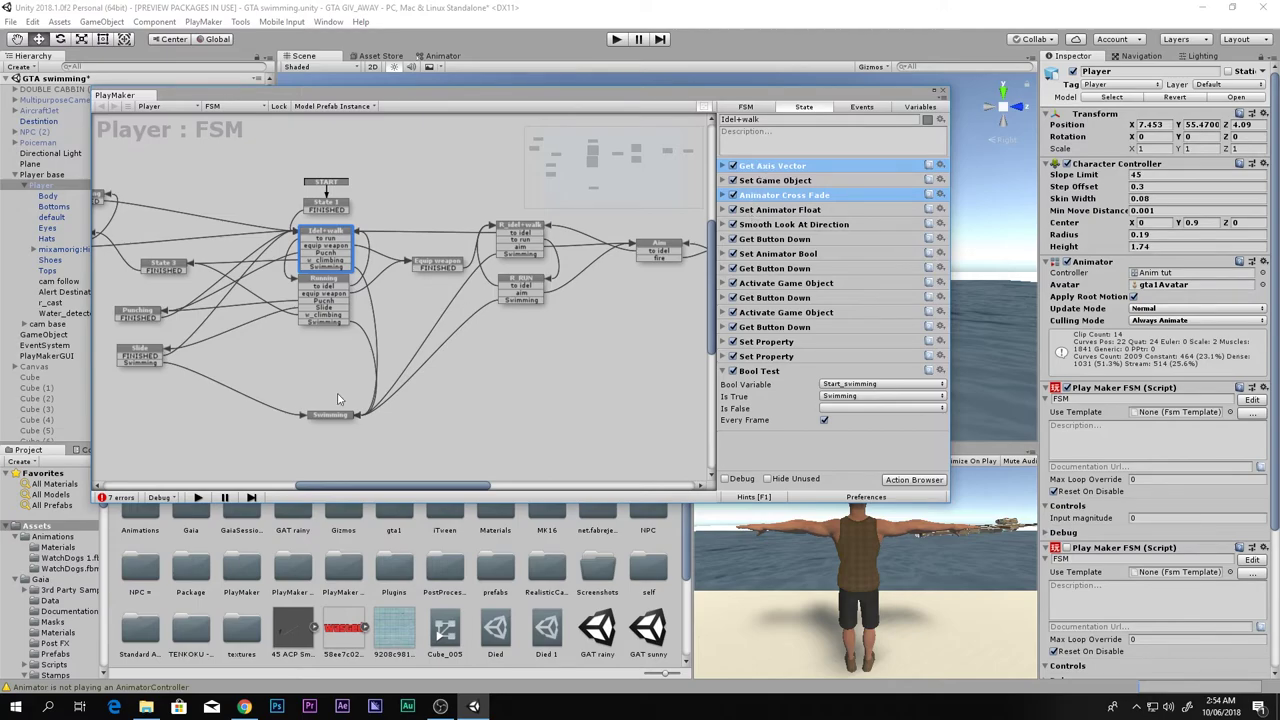
ctrl+click(782, 210)
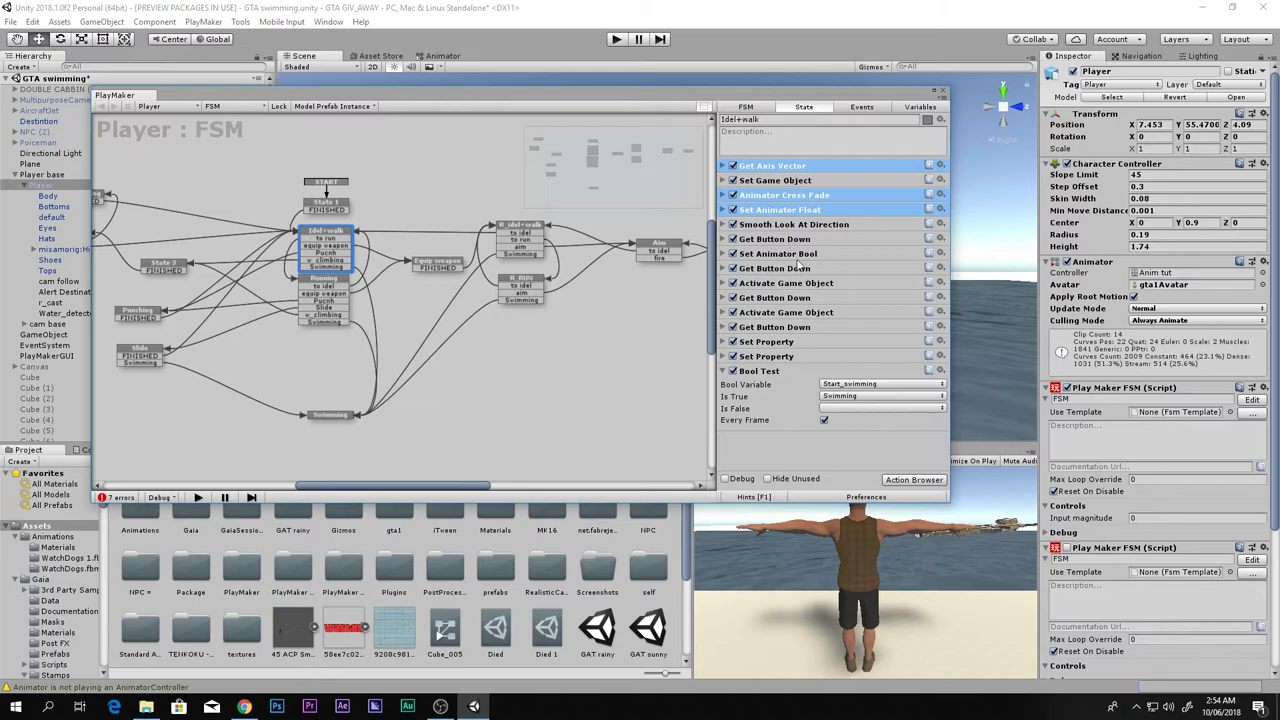
ctrl+click(779, 226)
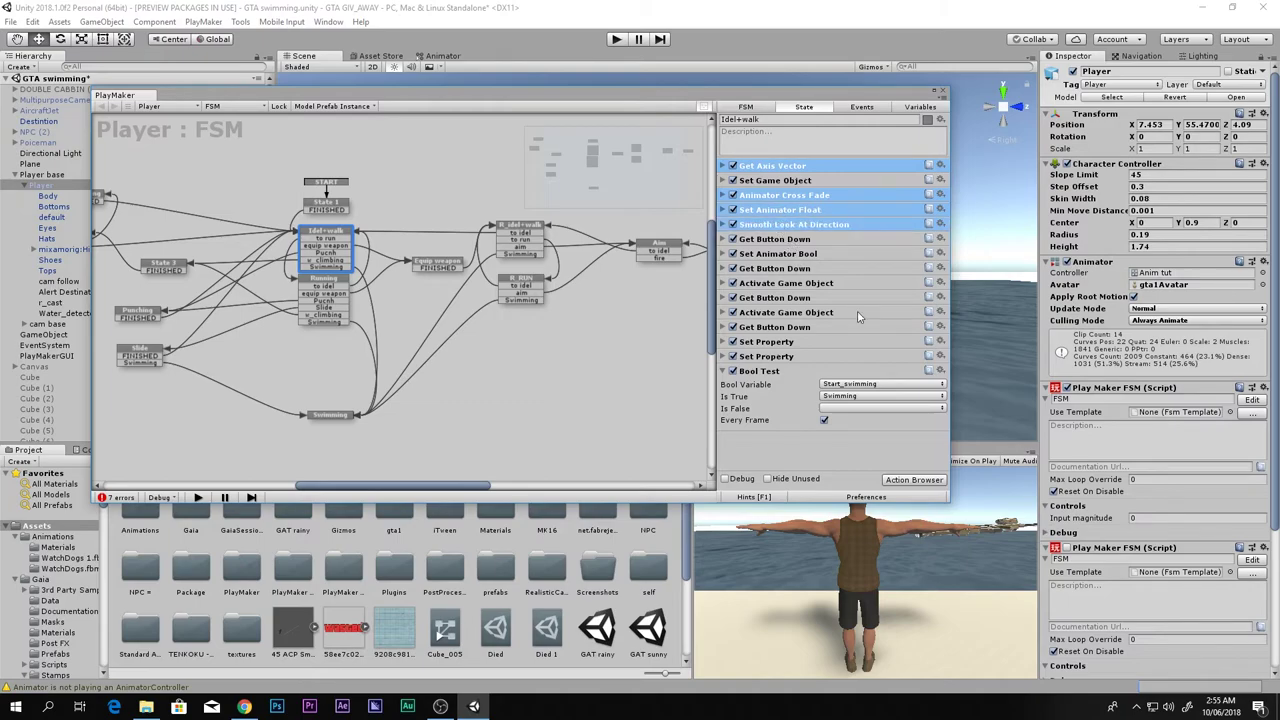
click(340, 416)
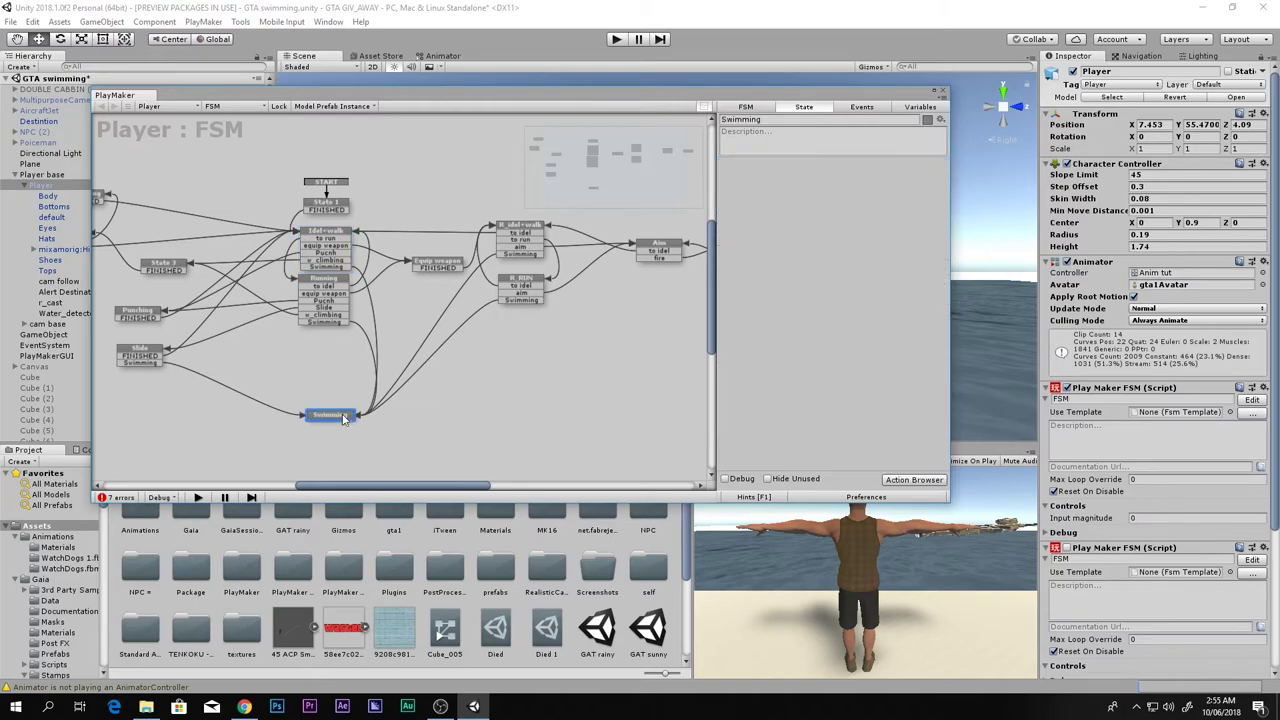
key(ctrl+v)
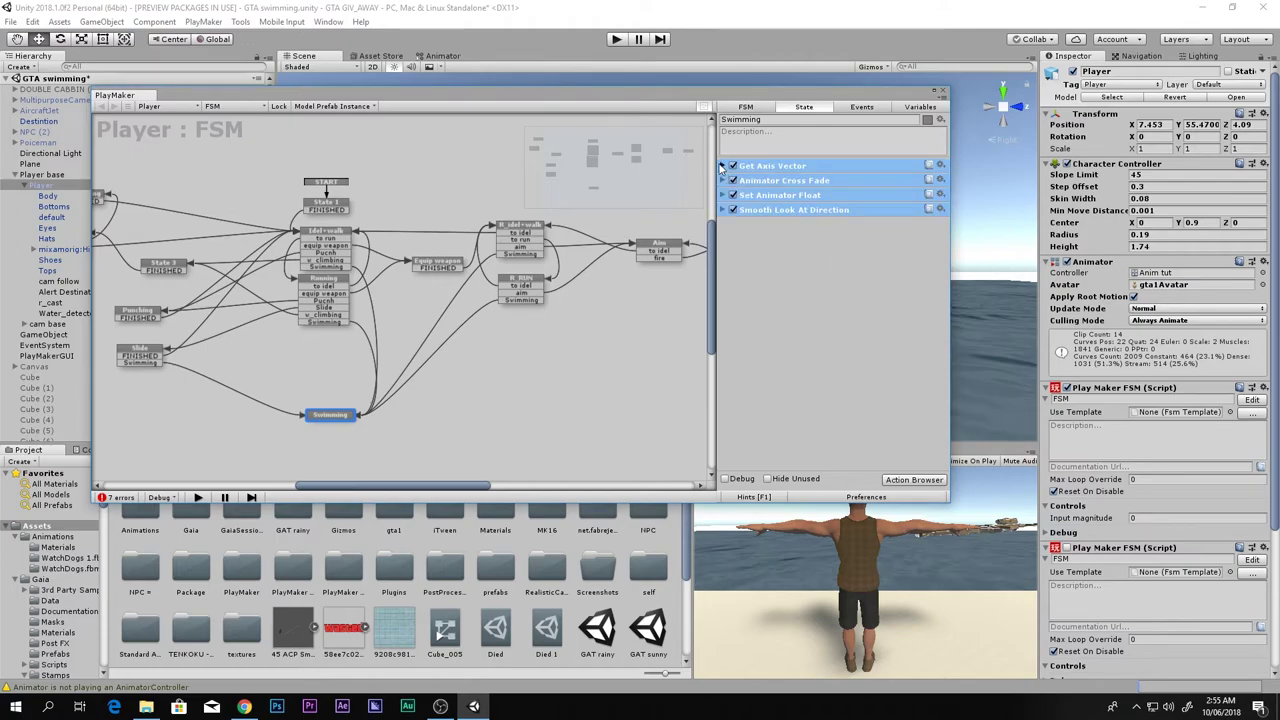
Set the Swimming state's Animator Cross Fade state name to S_Idle, matching the Animator, and check the other copied actions.
click(723, 166)
click(723, 166)
click(725, 180)
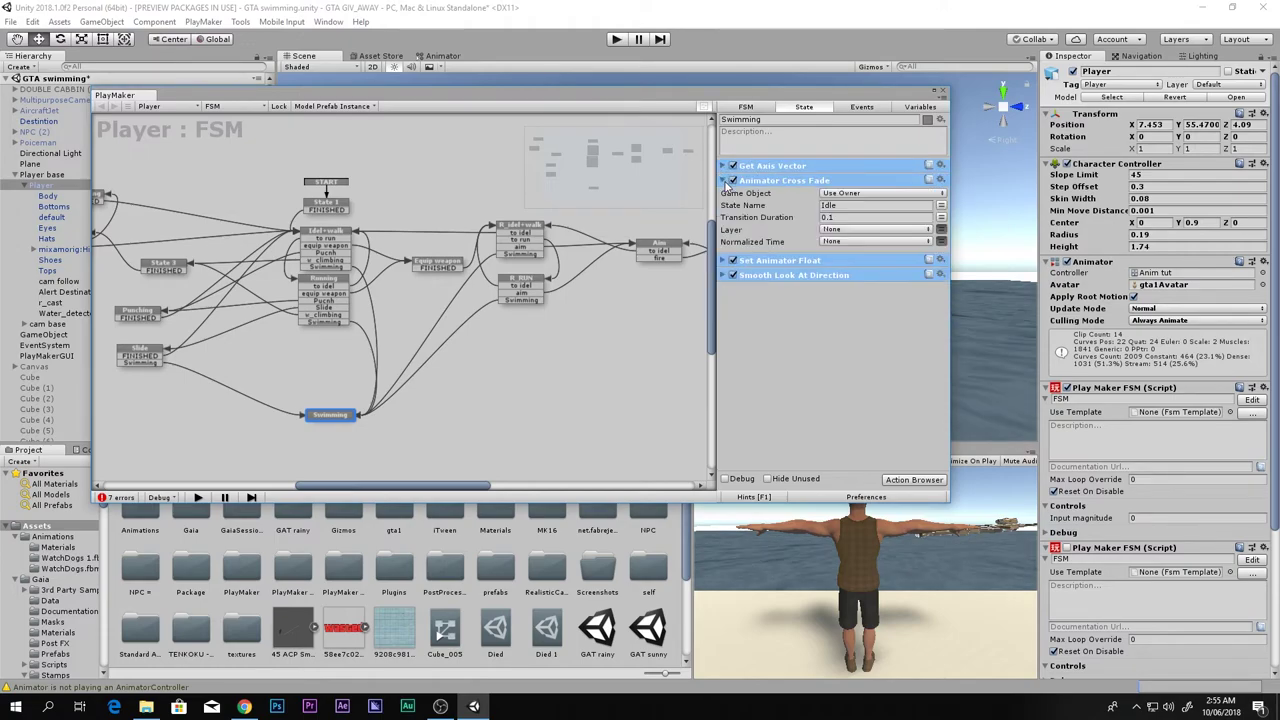
click(850, 205)
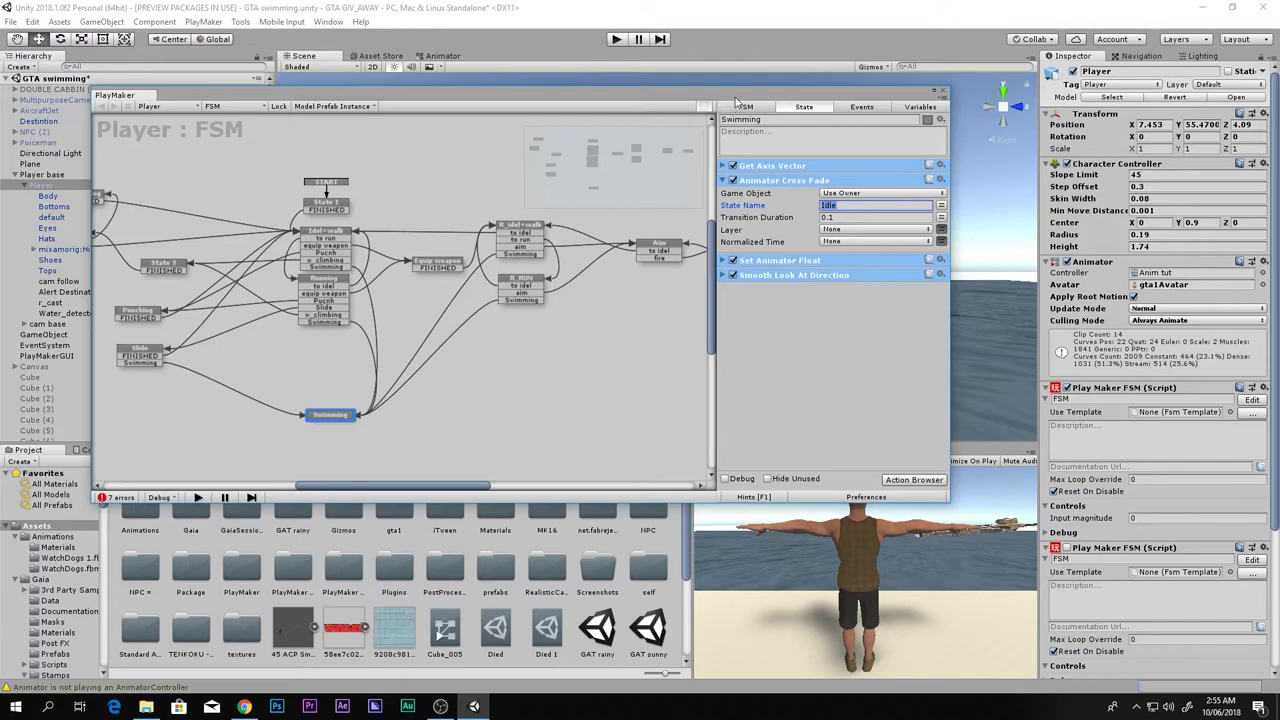
drag(735, 100, 745, 288)
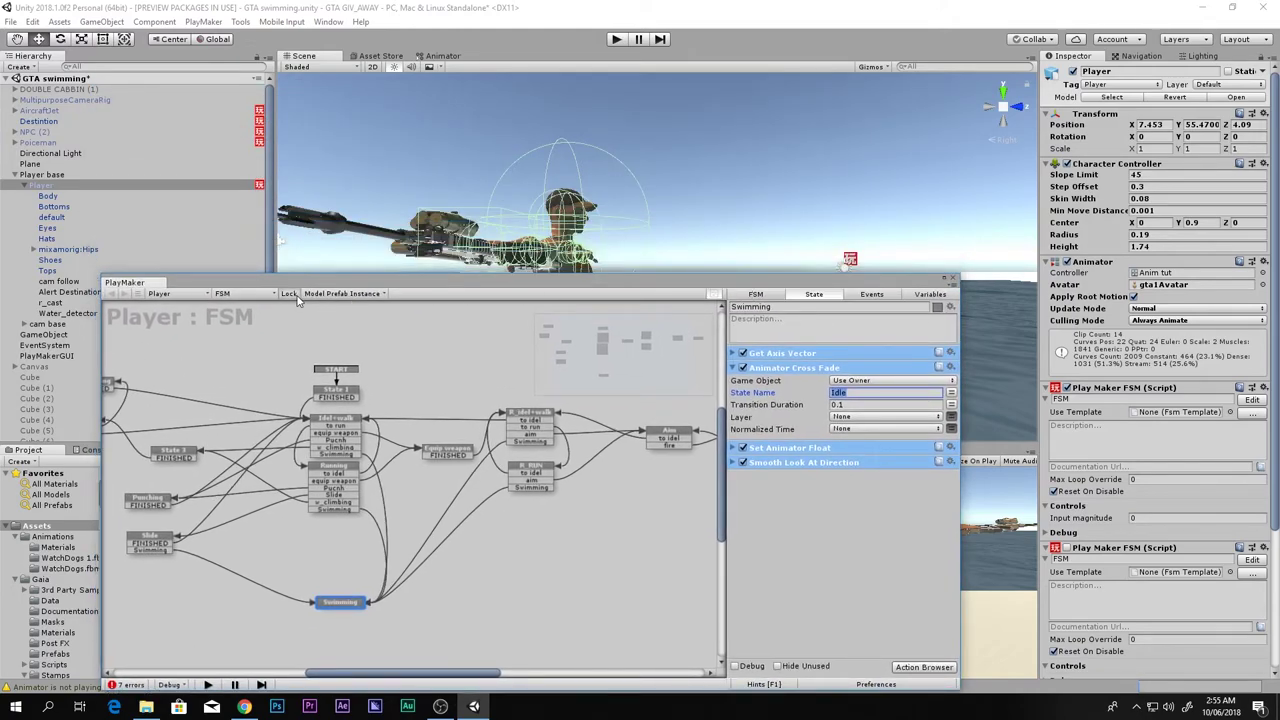
click(441, 56)
drag(610, 275, 611, 268)
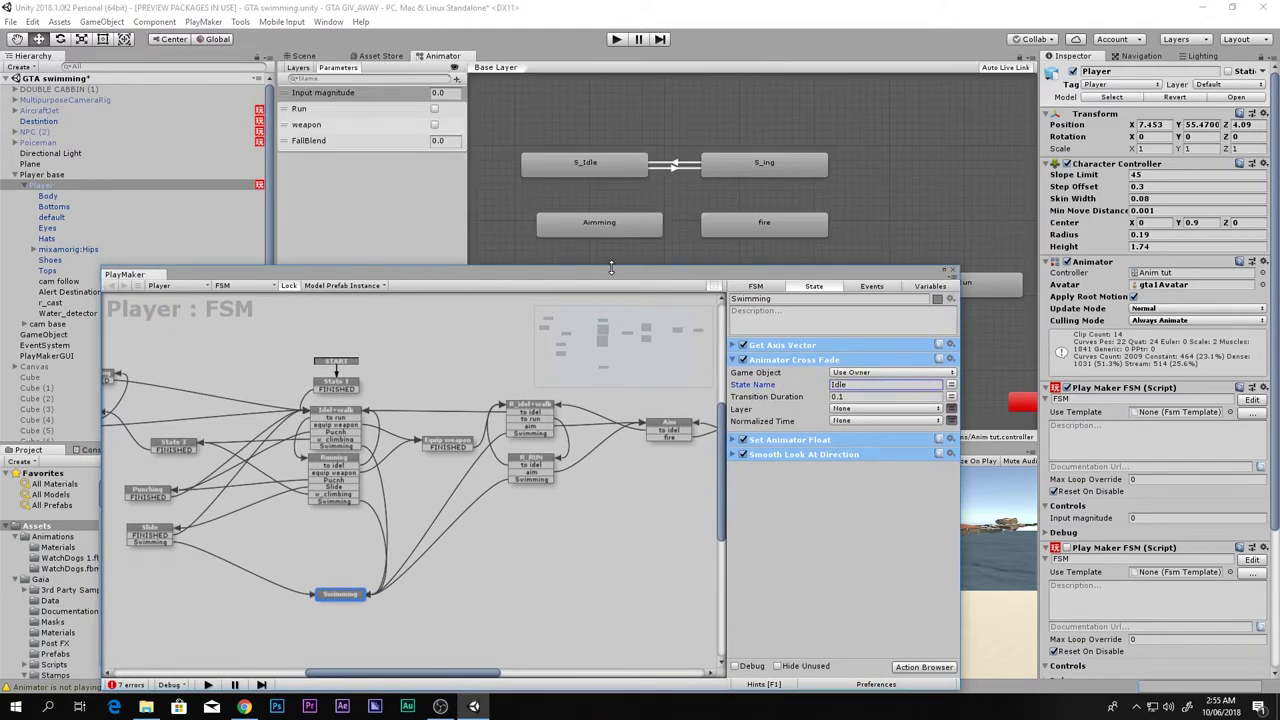
click(849, 384)
text(S_)
scroll(580, 171, down, 3)
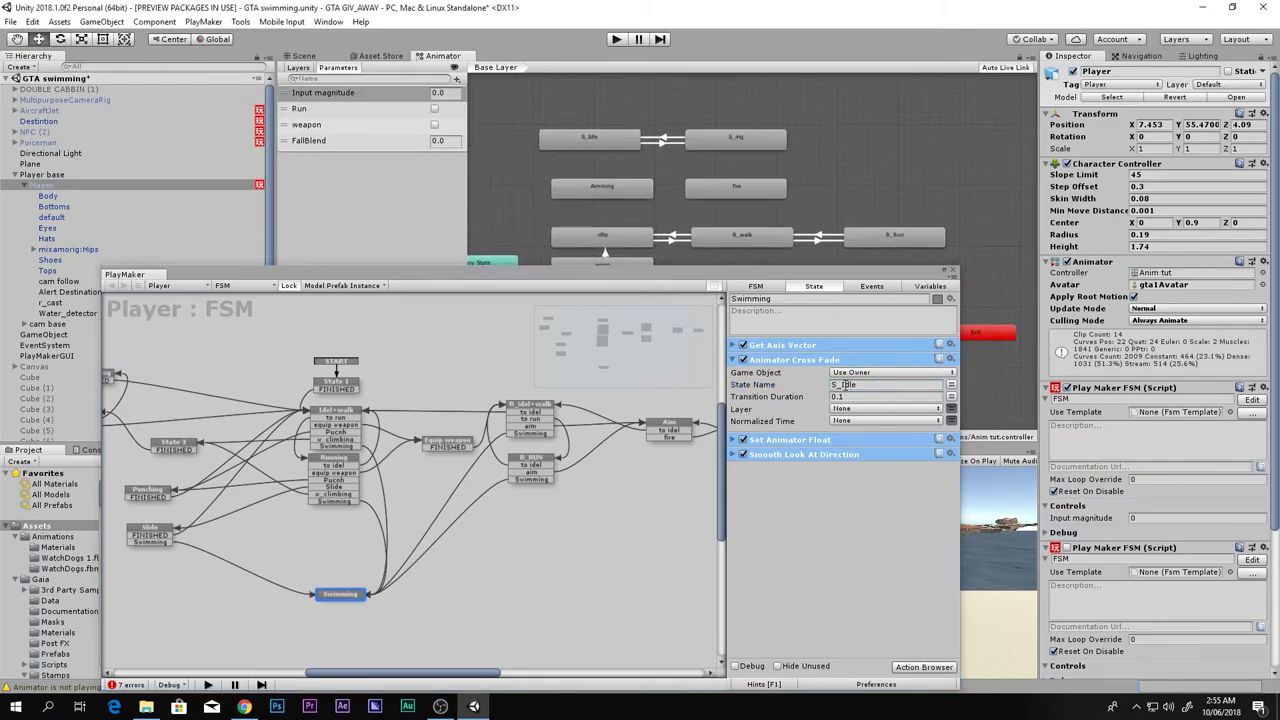
click(733, 359)
click(733, 374)
click(733, 374)
click(733, 389)
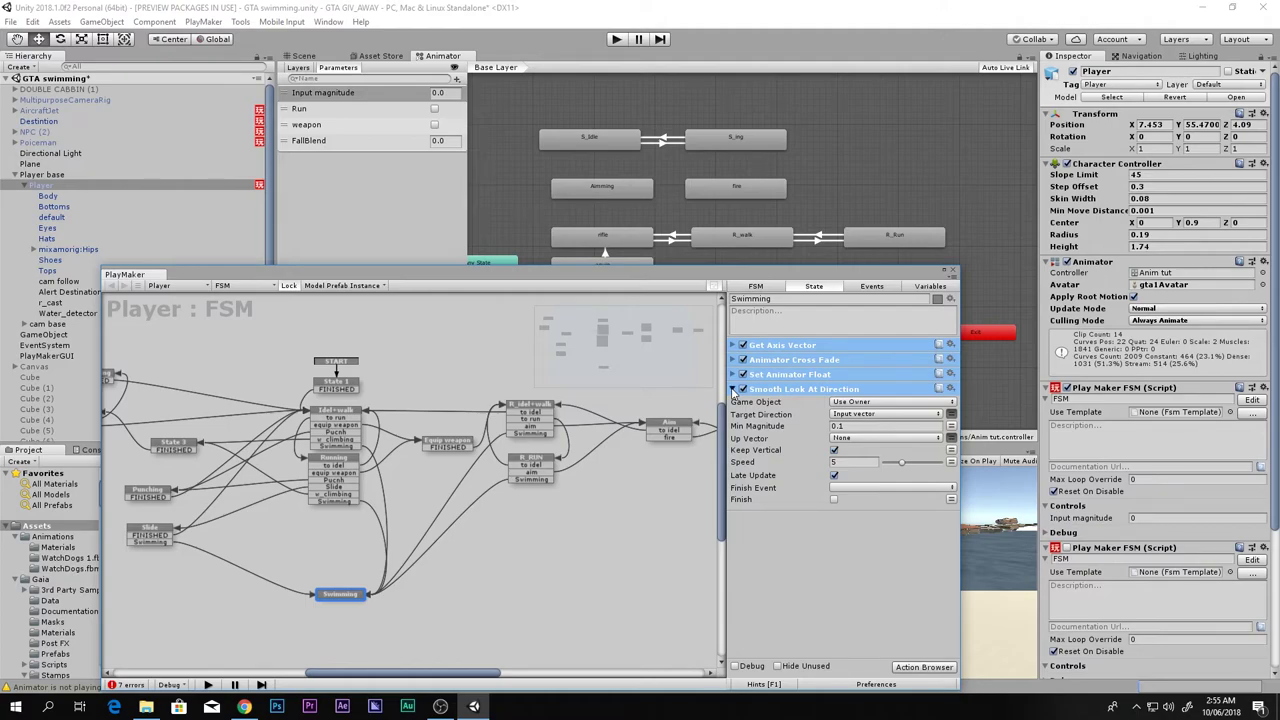
click(732, 392)
click(768, 468)
Add a Bool Test action at the end of the Swimming state with the global Start_swimming as its variable.
scroll(364, 556, up, 2)
middle_drag(370, 552, 423, 511)
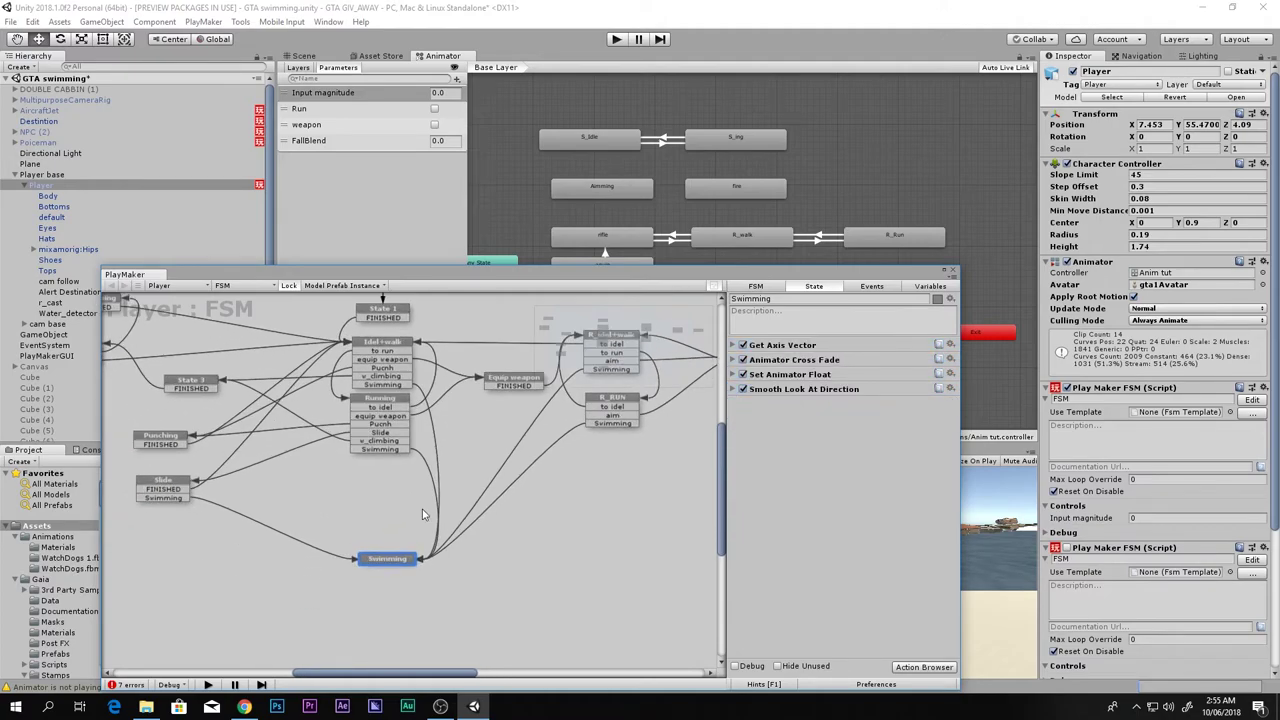
double_click(797, 464)
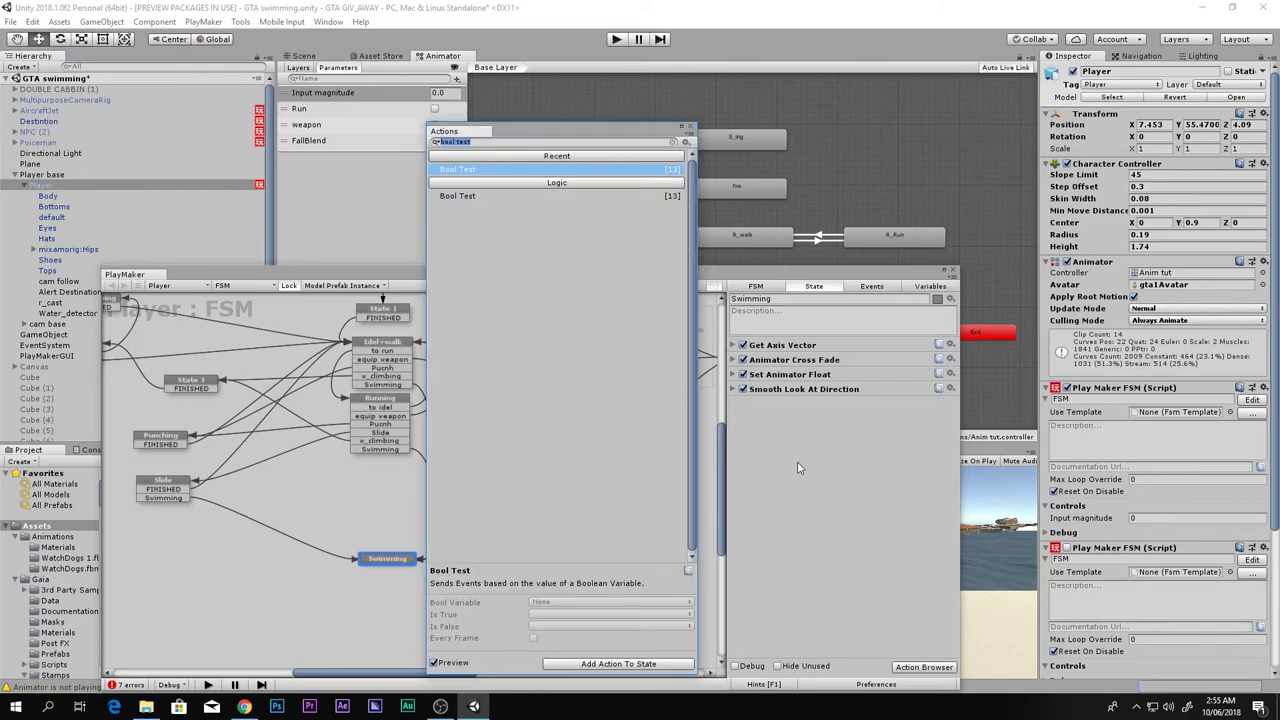
double_click(530, 171)
click(690, 129)
click(851, 417)
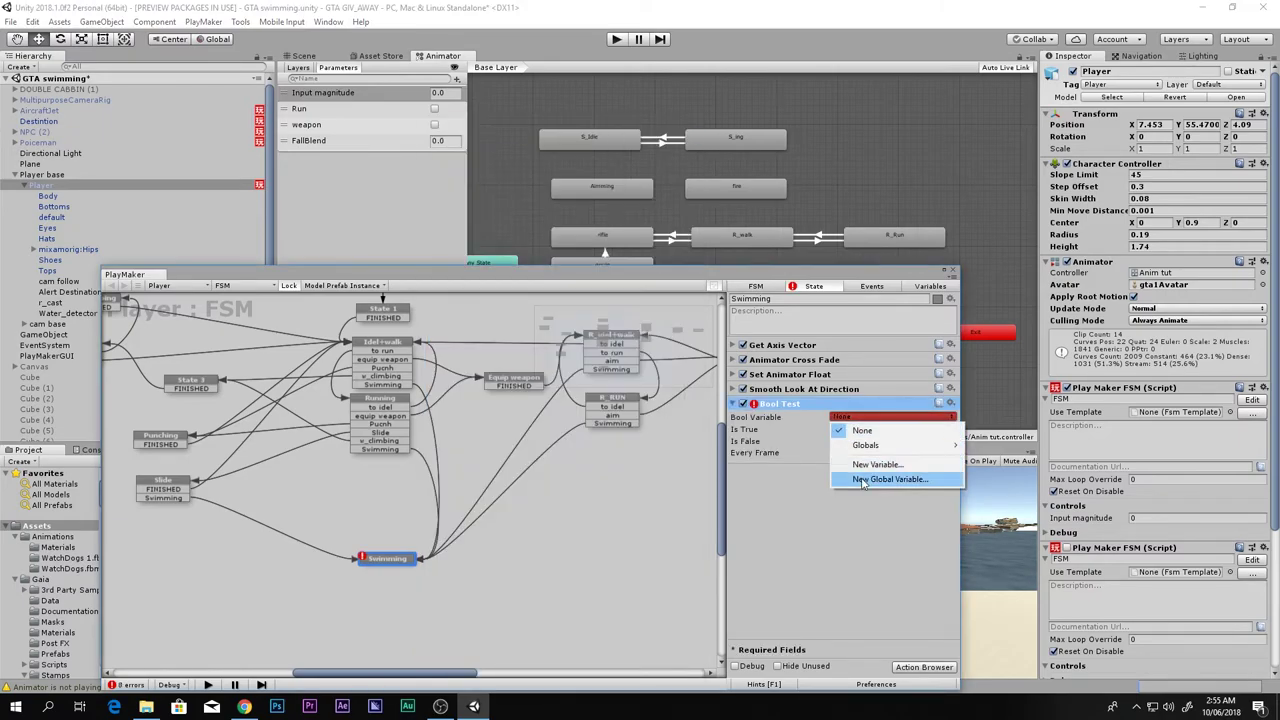
mouse_move(876, 446)
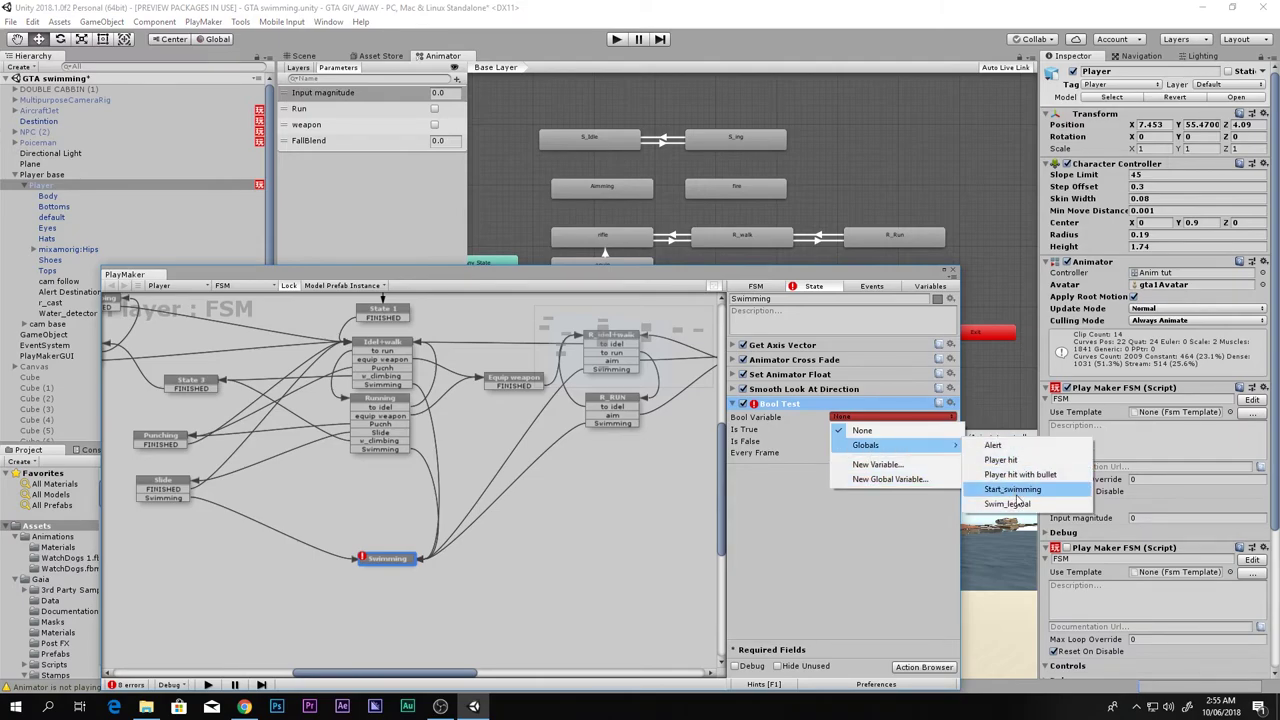
click(1013, 490)
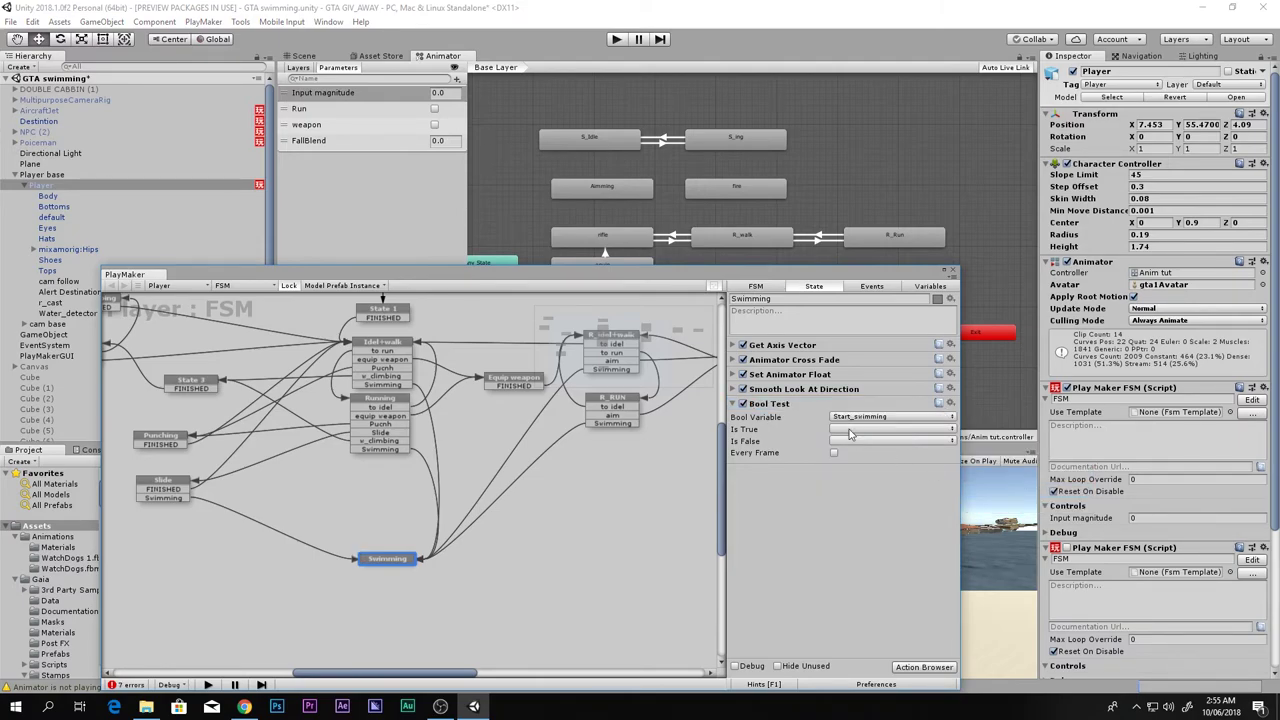
Set the Swimming state's Bool Test to send to idel when false, checked every frame, and link a to idel transition to Idel+walk.
click(905, 441)
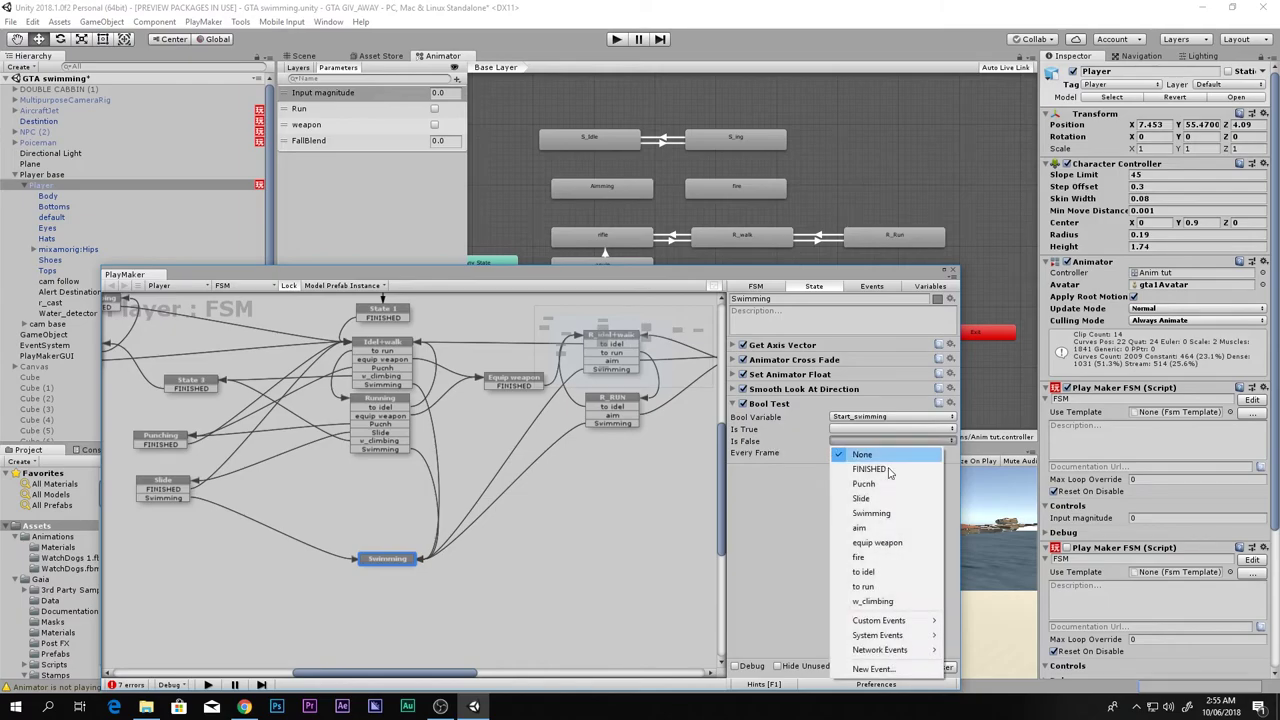
click(878, 571)
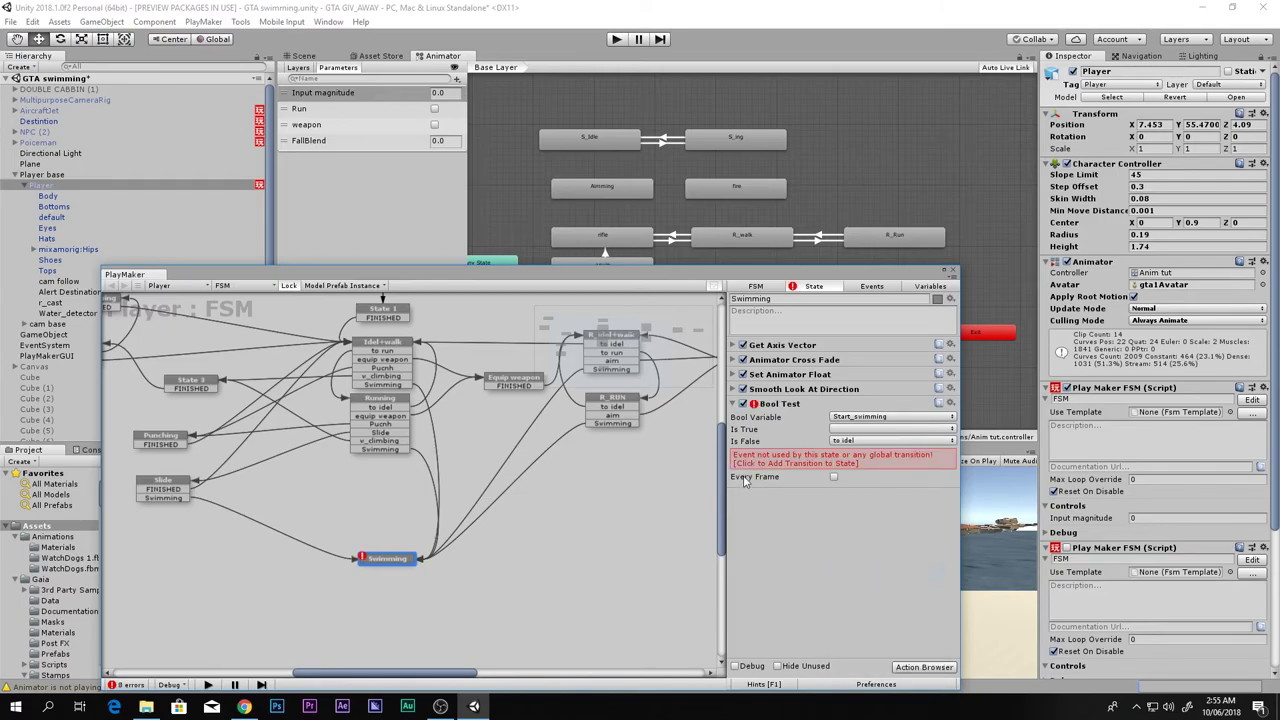
drag(386, 571, 376, 452)
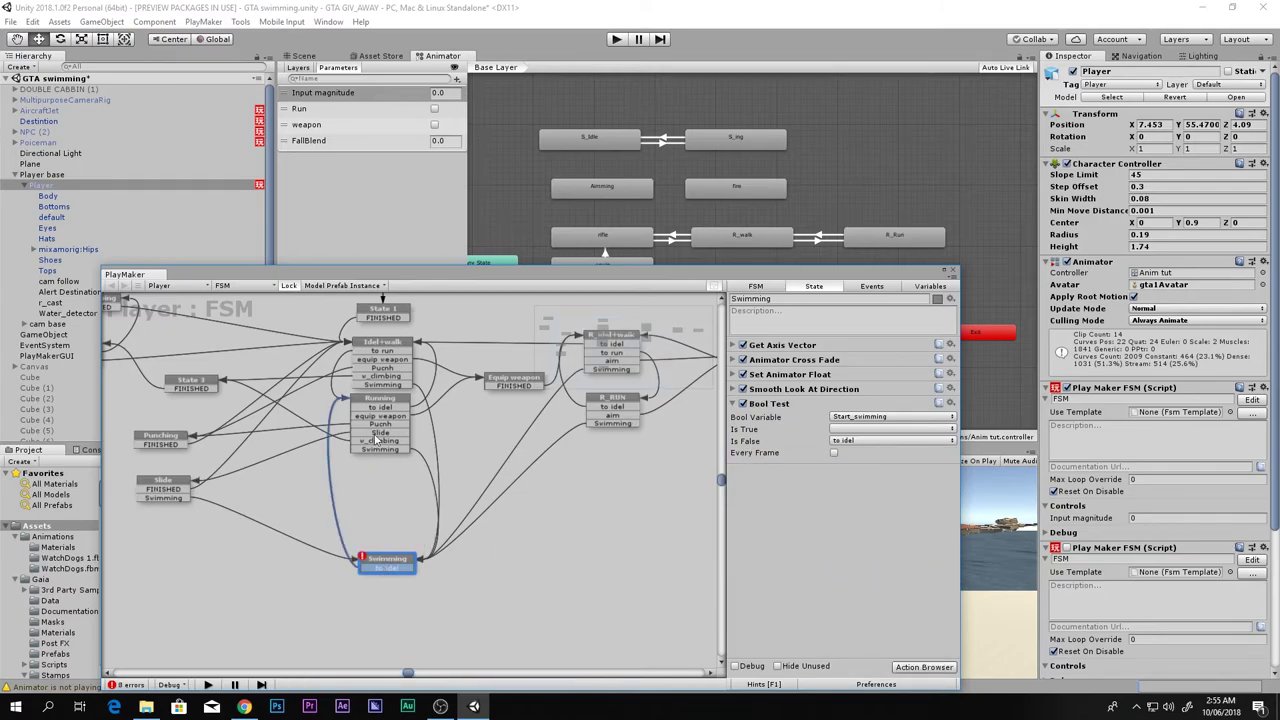
drag(391, 344, 391, 346)
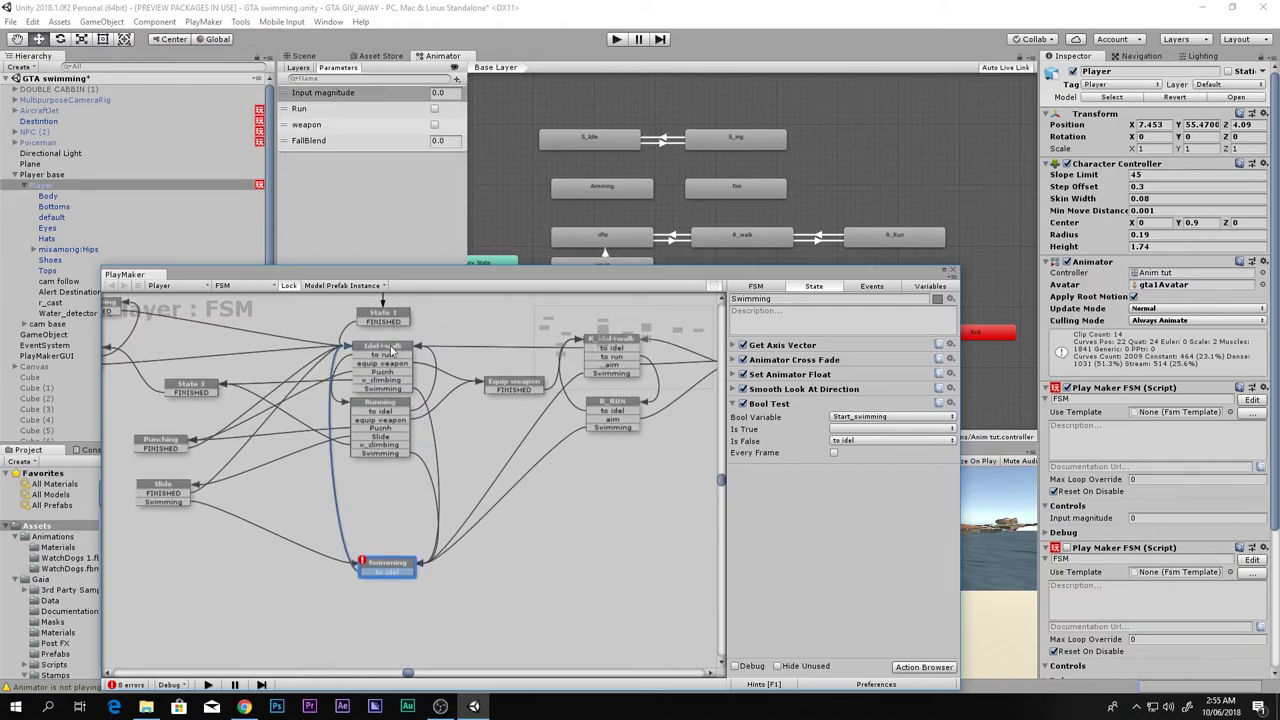
click(395, 455)
click(380, 567)
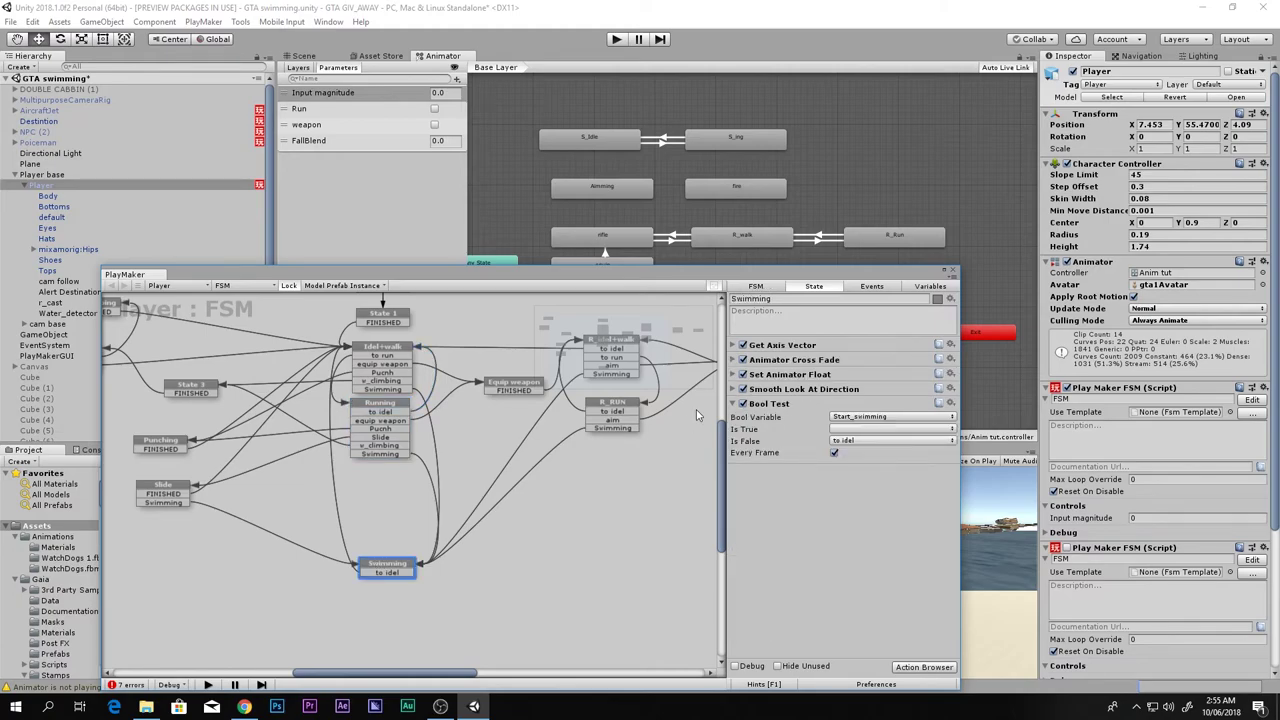
Move the Bool Test above Get Axis Vector in the Swimming state's actions and close the FSM editor.
key(Delete)
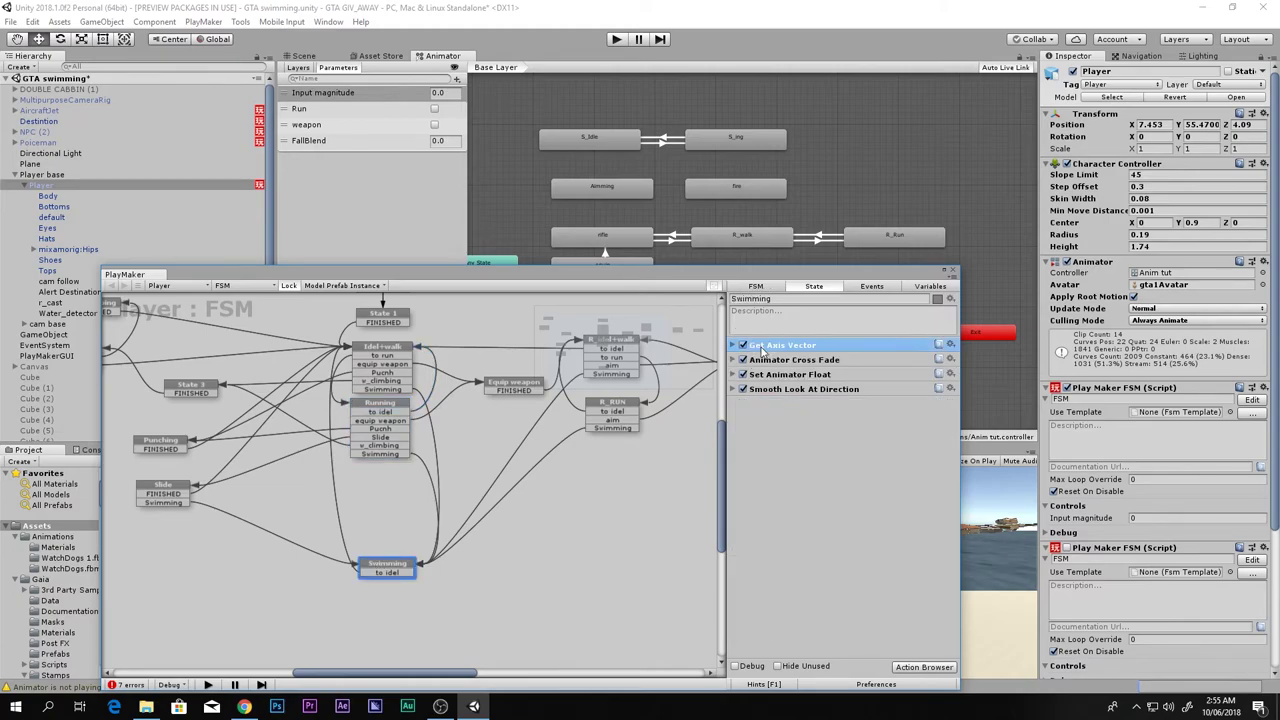
key(ctrl+z)
key(Delete)
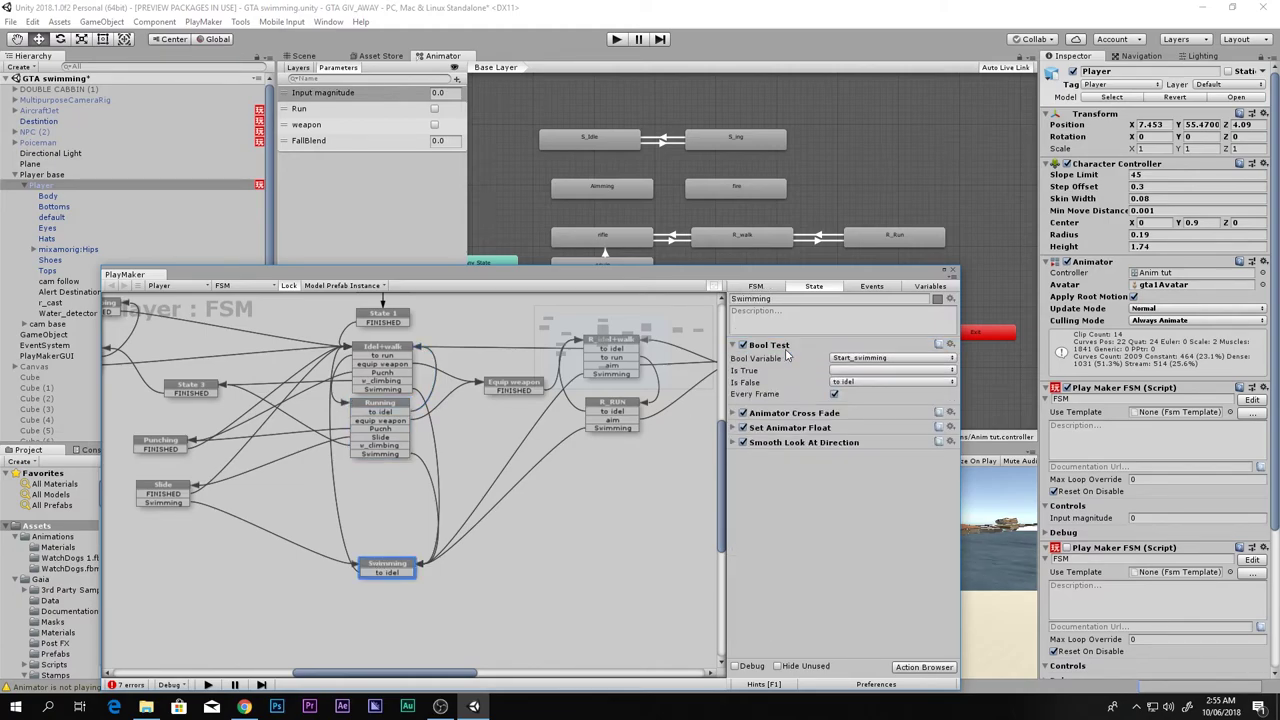
key(ctrl+z)
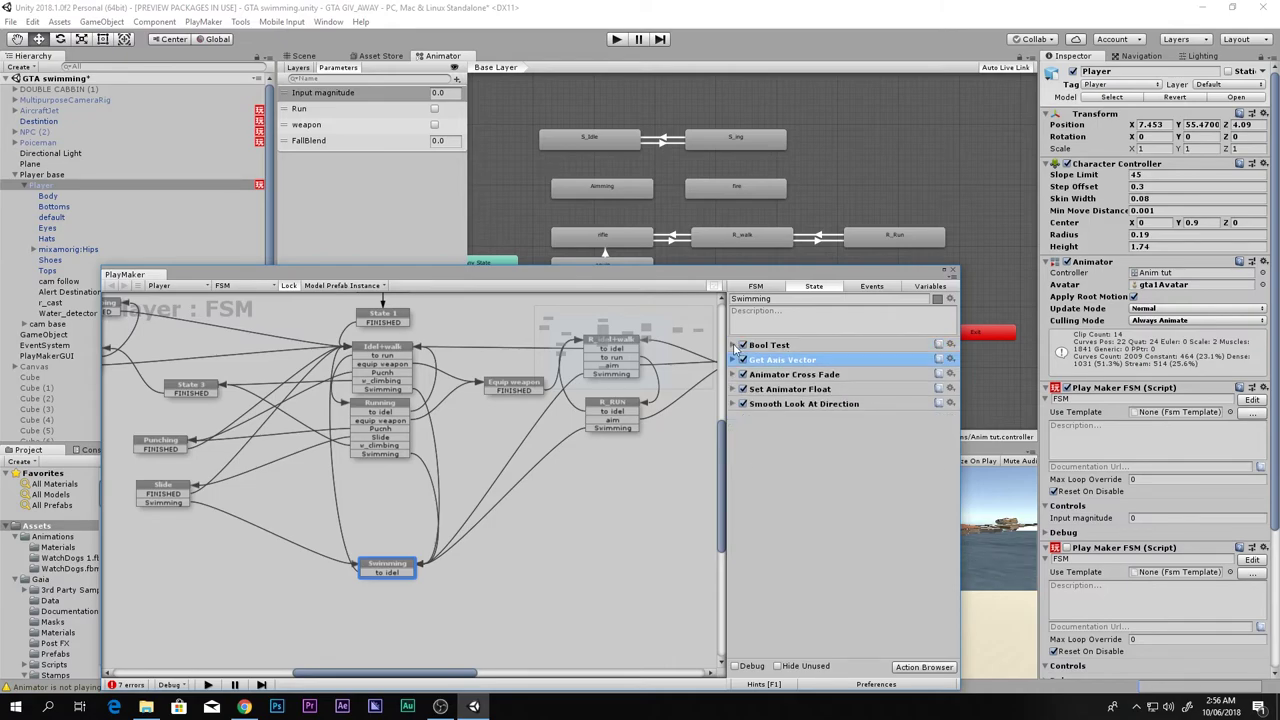
click(953, 272)
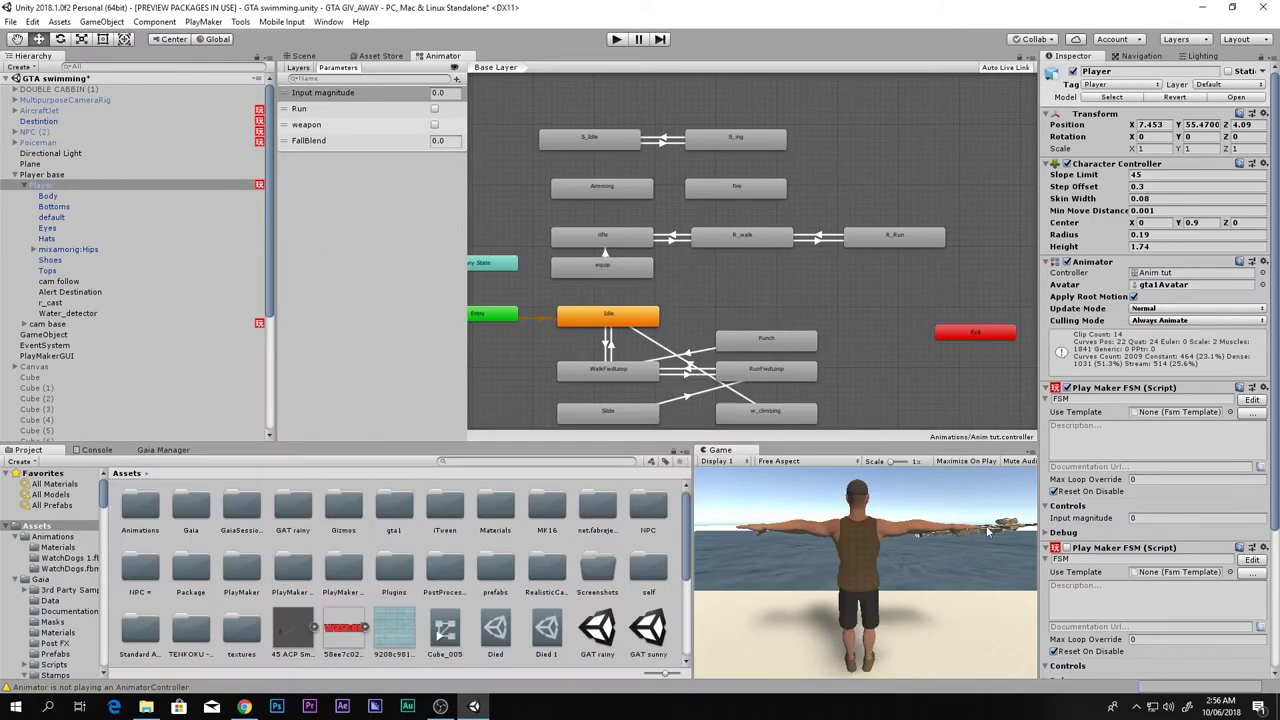
Check the settings of the Animator states S_ing and S_Idle, including the import settings of the S_ing animation clip.
click(743, 142)
scroll(765, 132, up, 5)
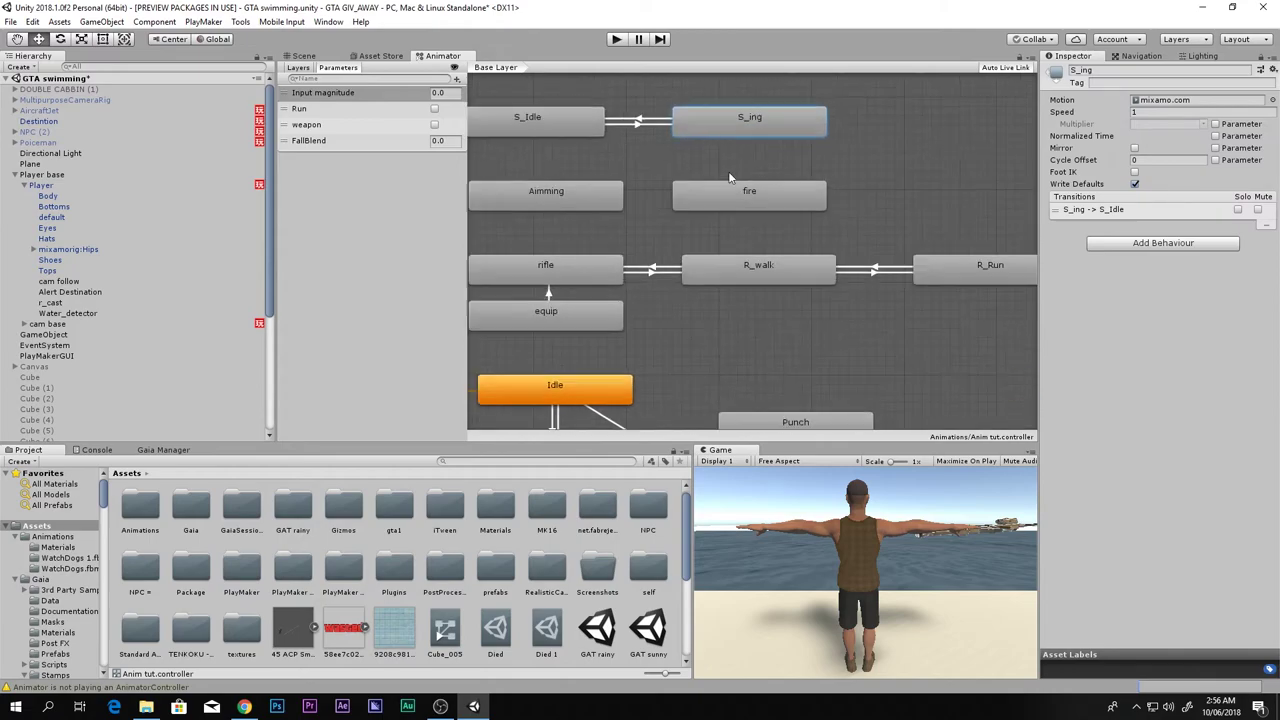
double_click(785, 125)
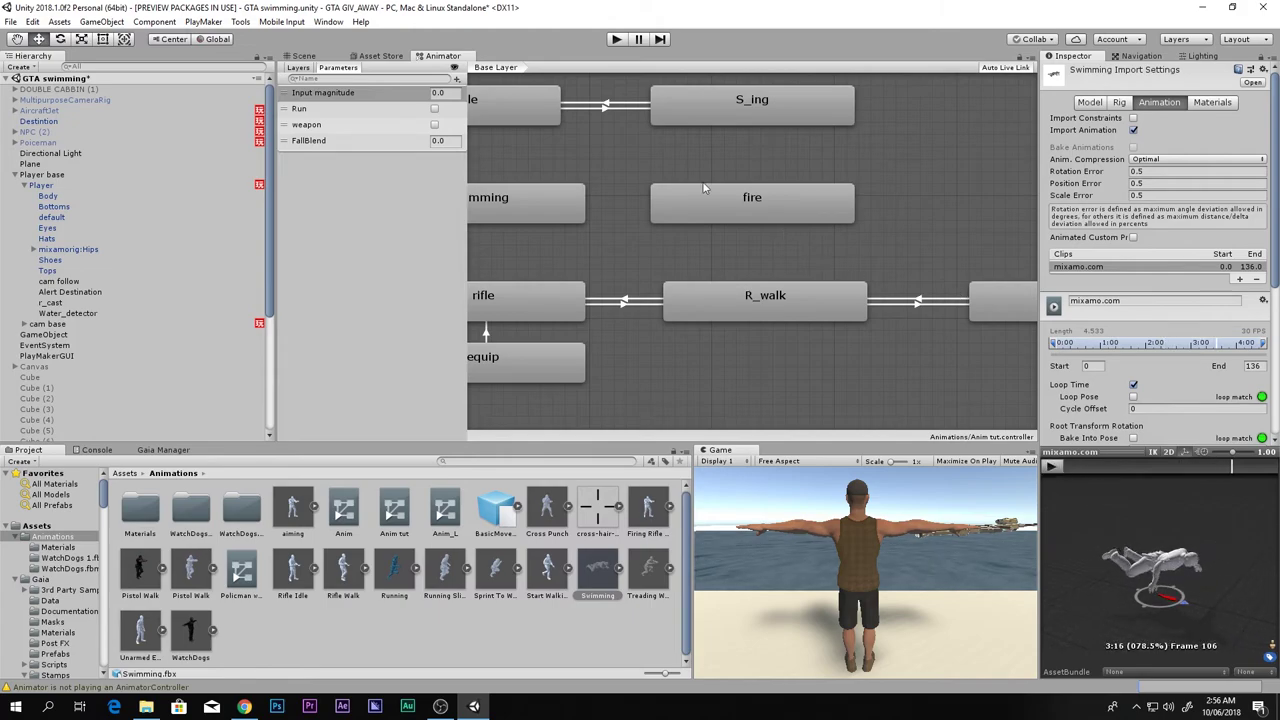
click(724, 118)
middle_drag(752, 132, 783, 174)
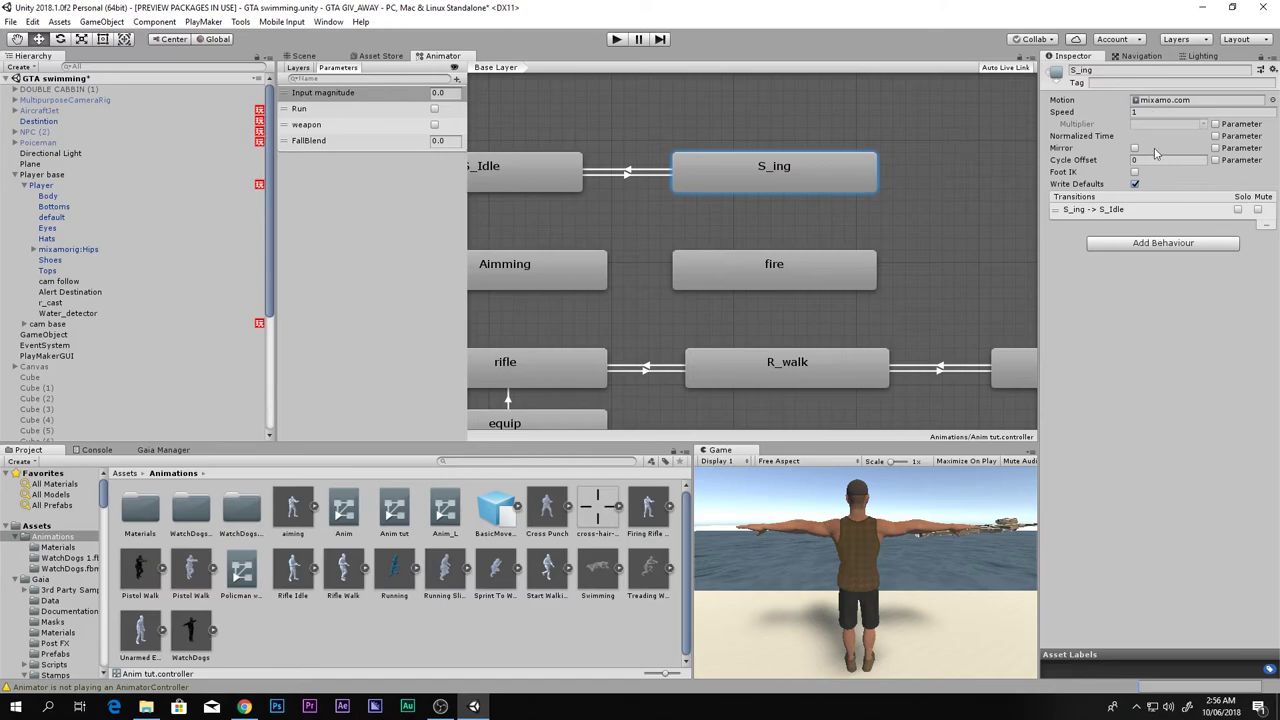
middle_drag(614, 196, 686, 190)
click(622, 169)
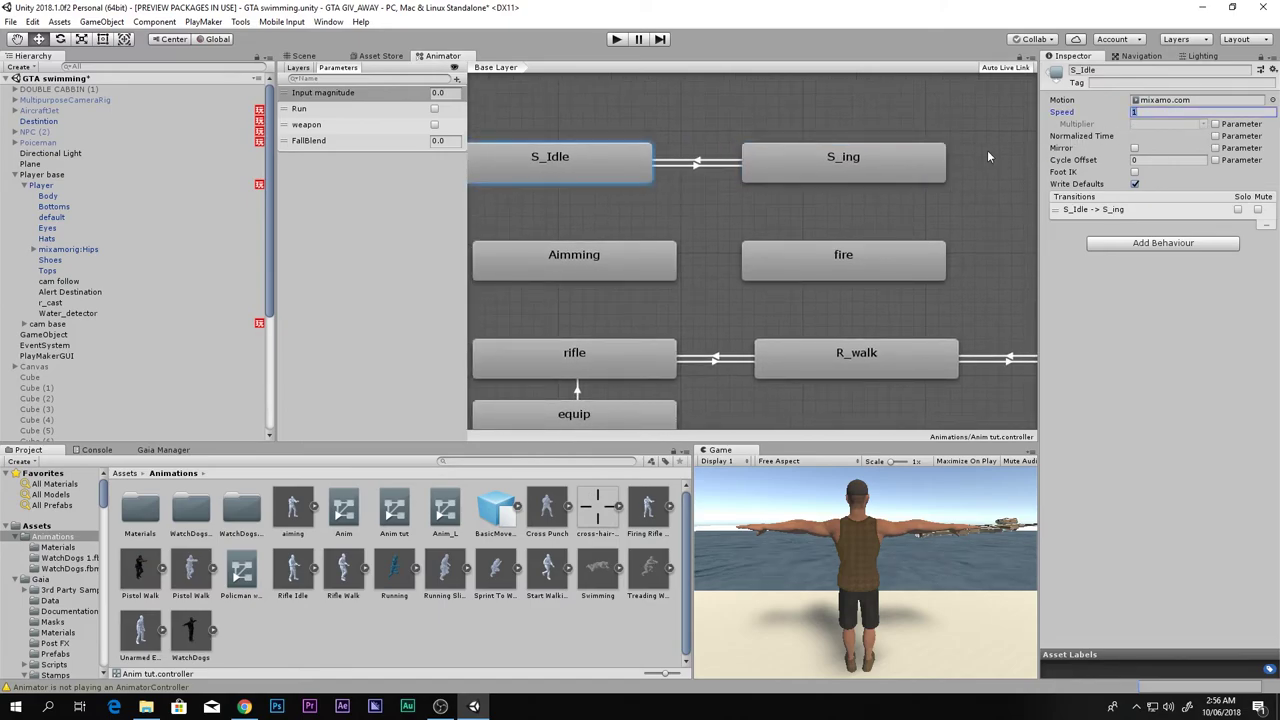
key(shift+space)
key(shift+space)
Reopen the Player's FSM with its window clear of the Game view, and start Play mode with the whole graph in view.
click(96, 197)
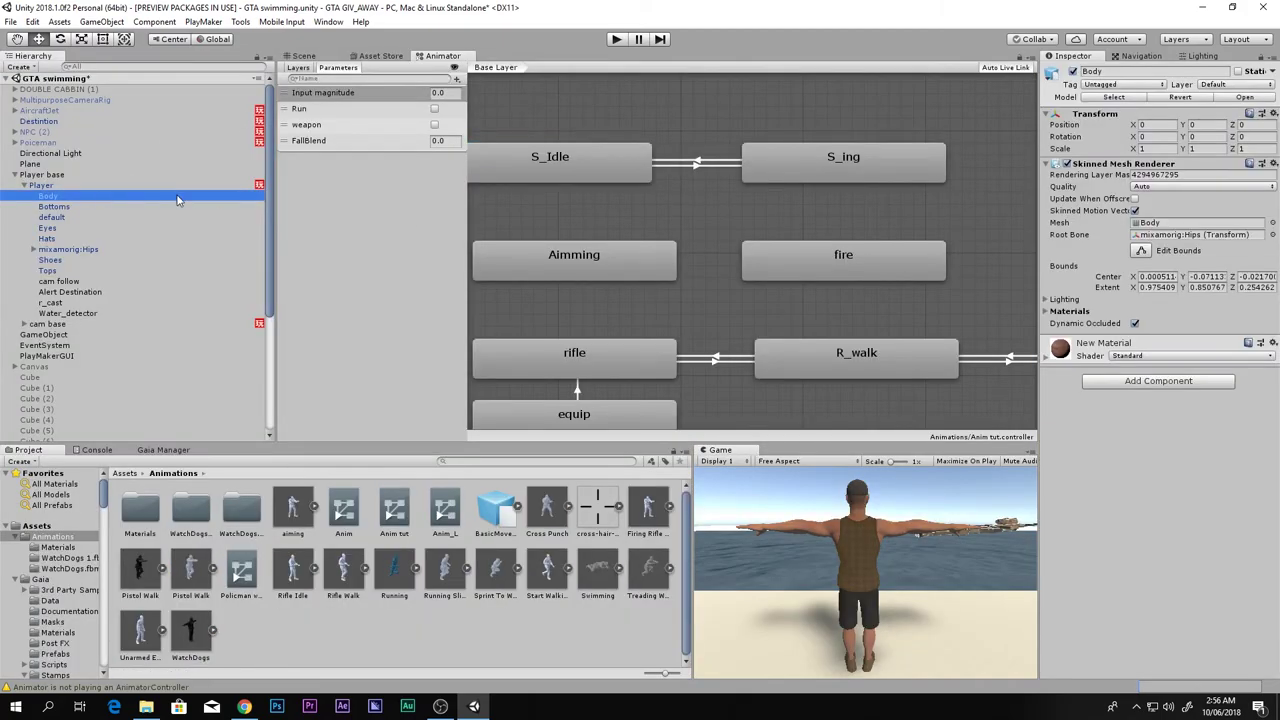
key(Up)
click(1252, 400)
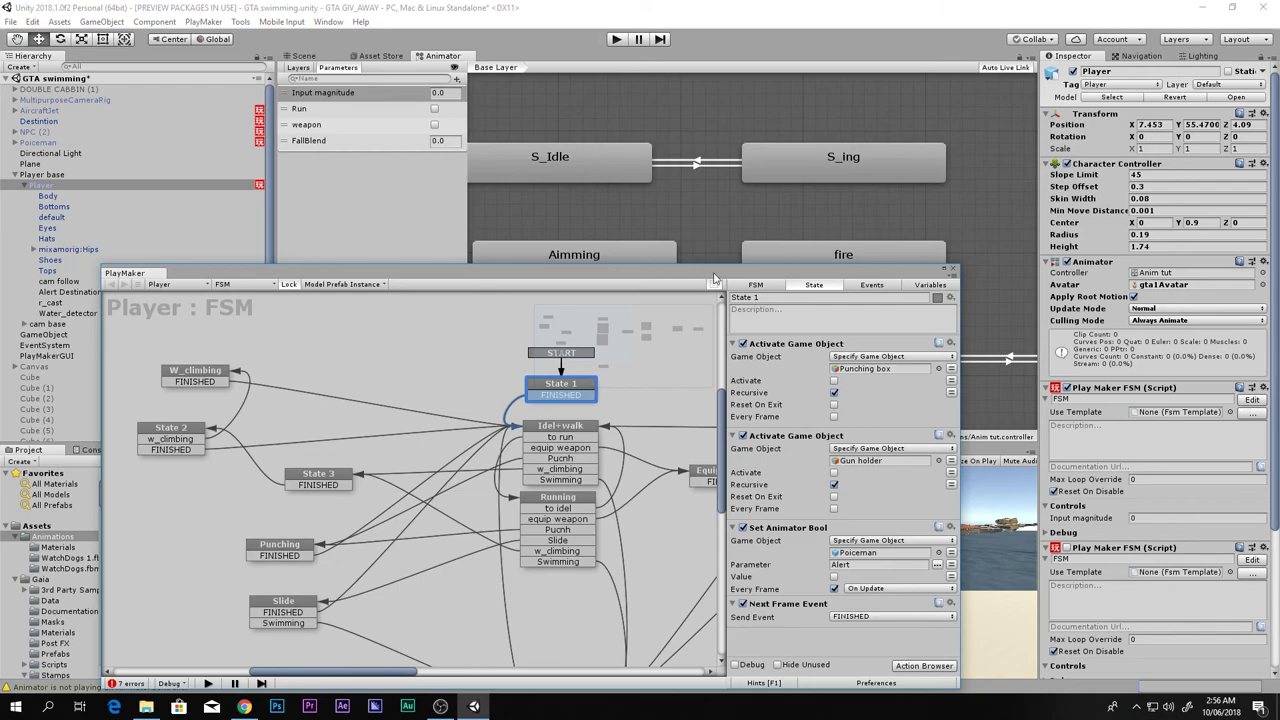
drag(660, 272, 576, 117)
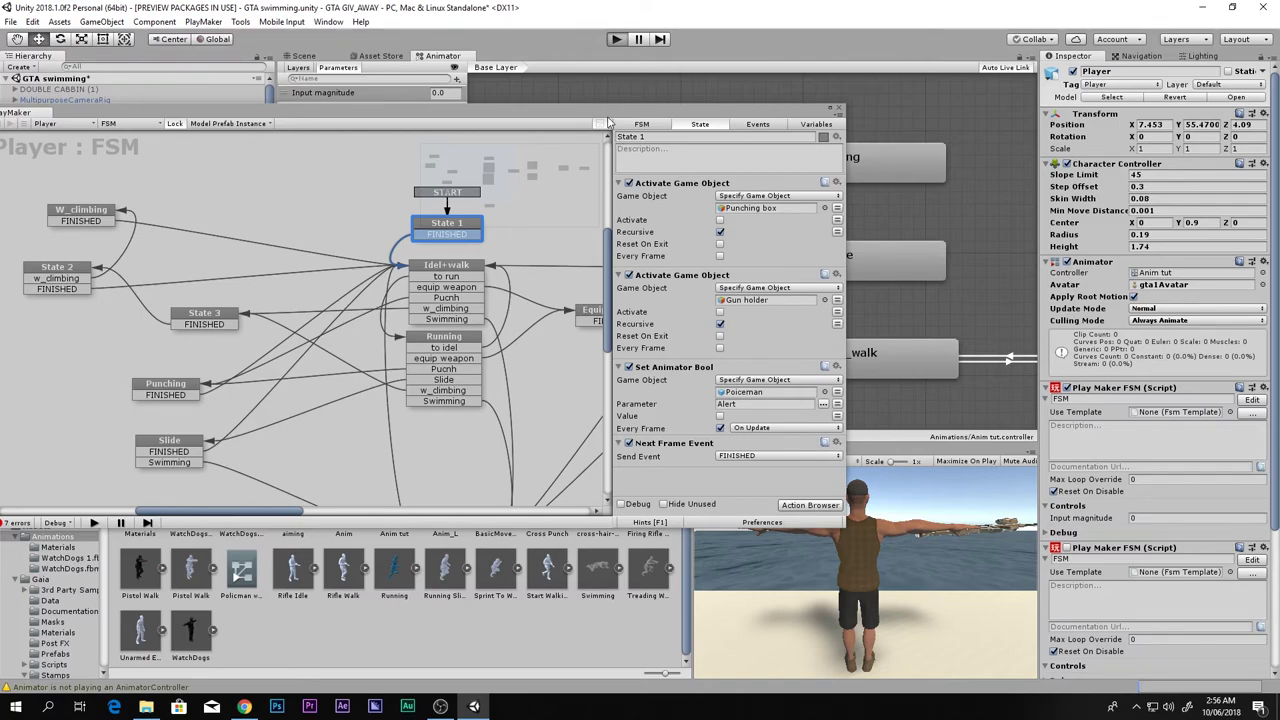
scroll(580, 174, down, 5)
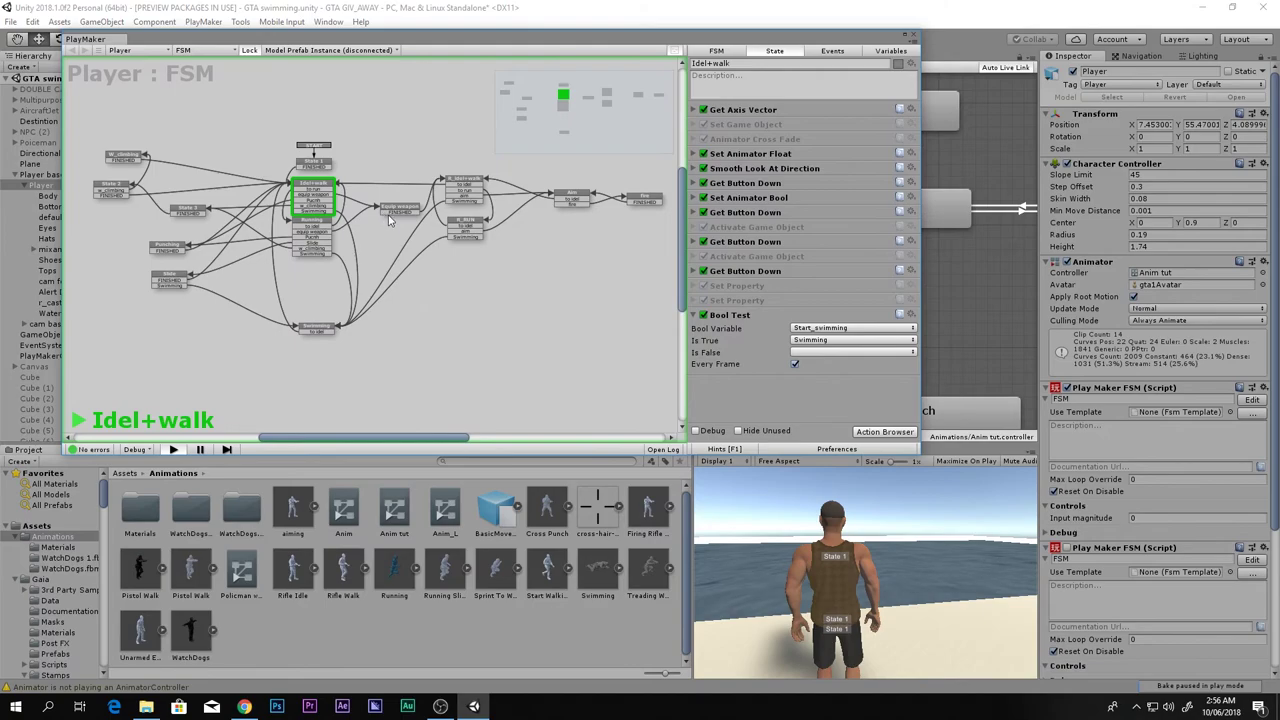
Test walking and running the character into and out of the water while watching the Player FSM's active state.
click(806, 565)
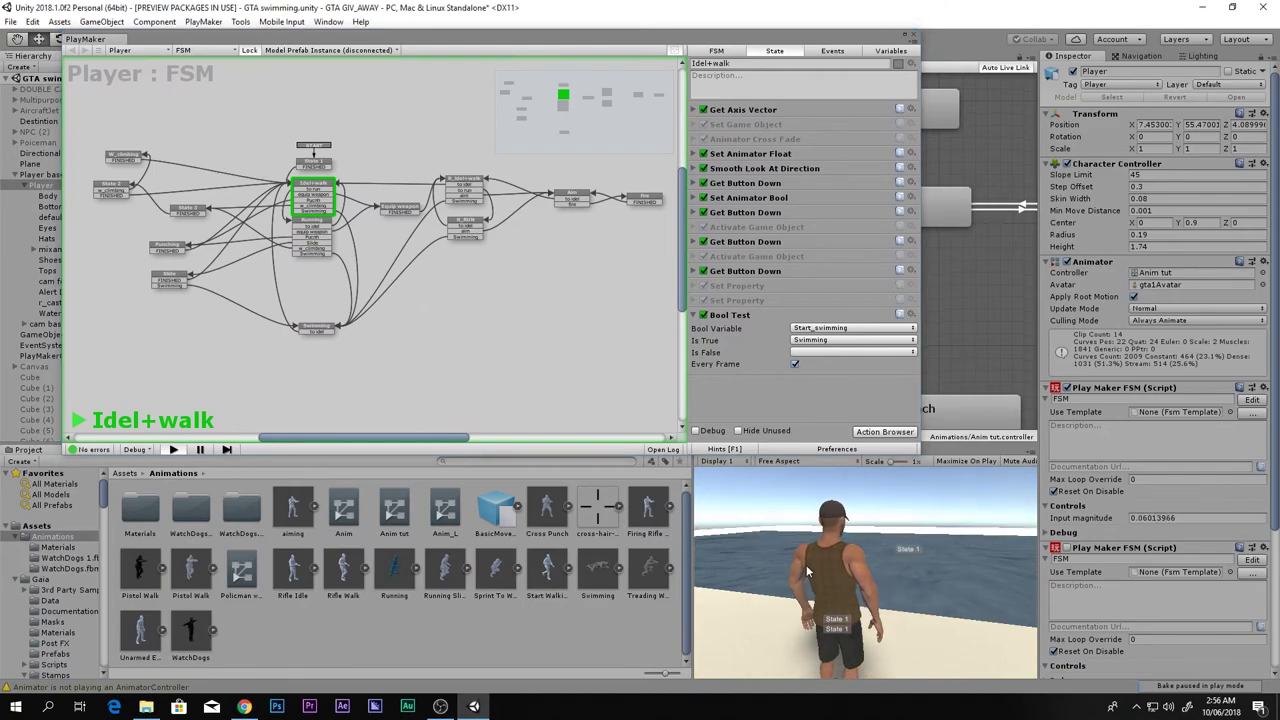
key(w)
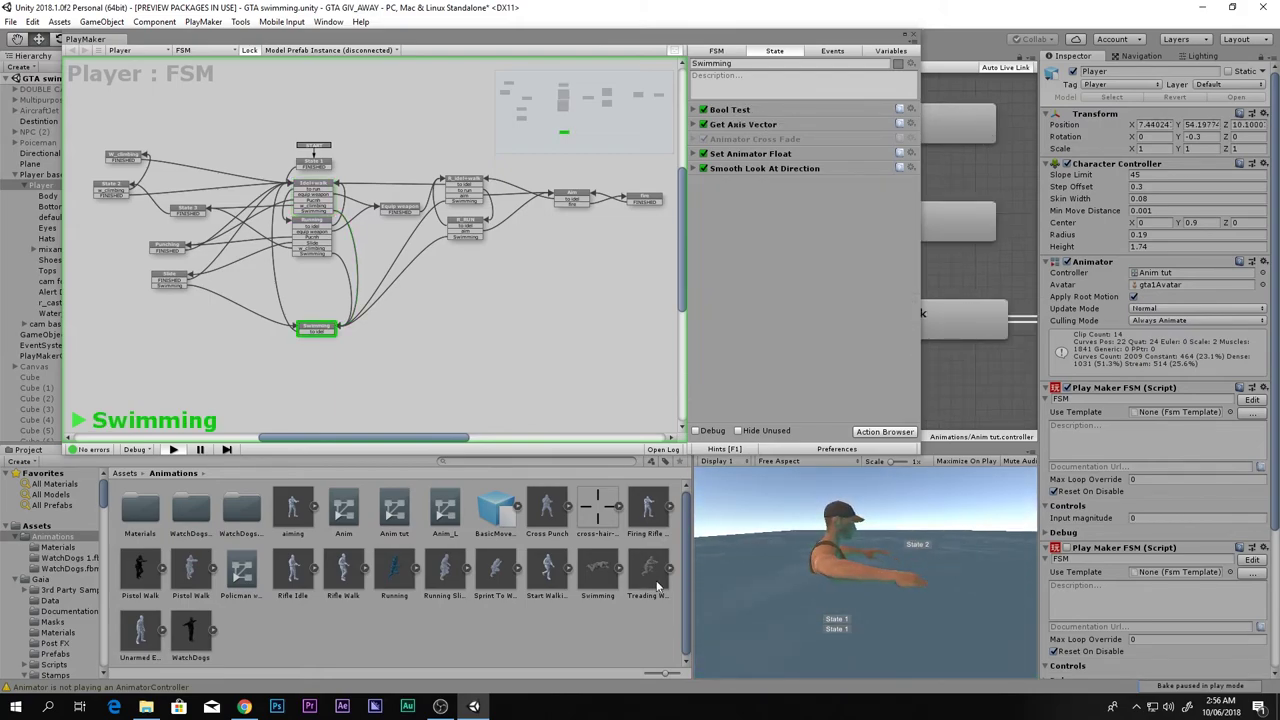
key(w)
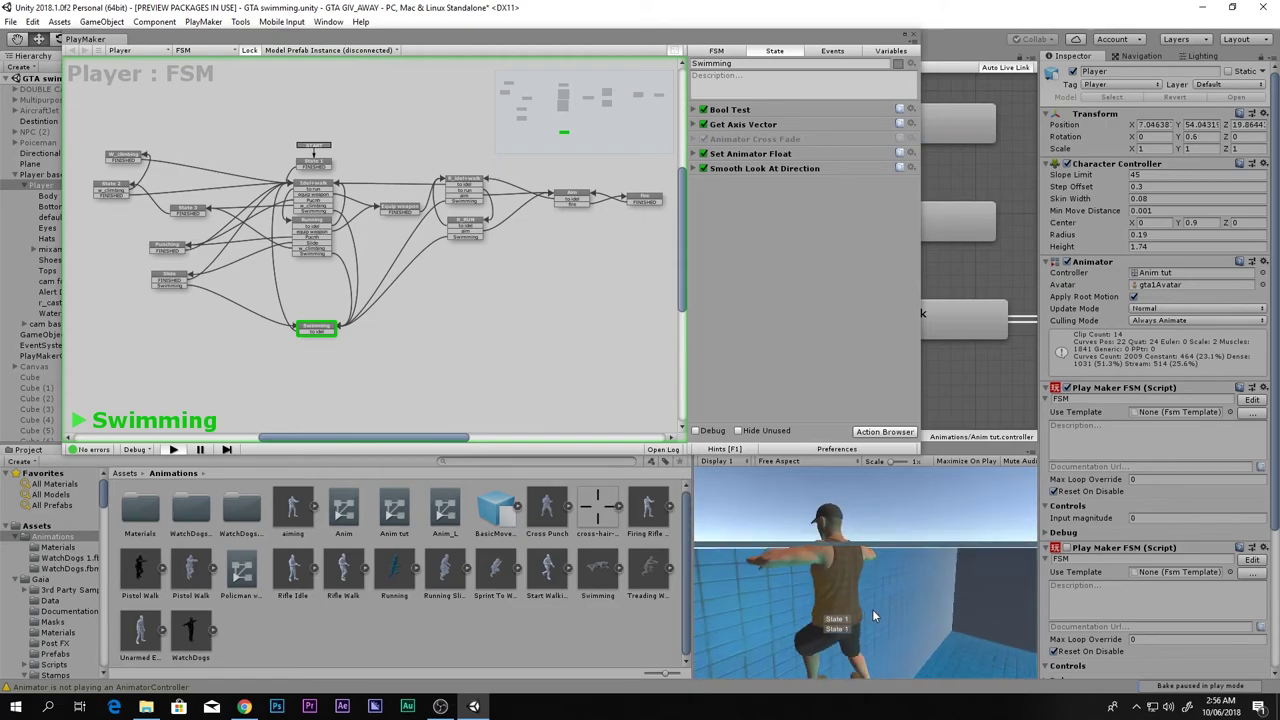
key(w)
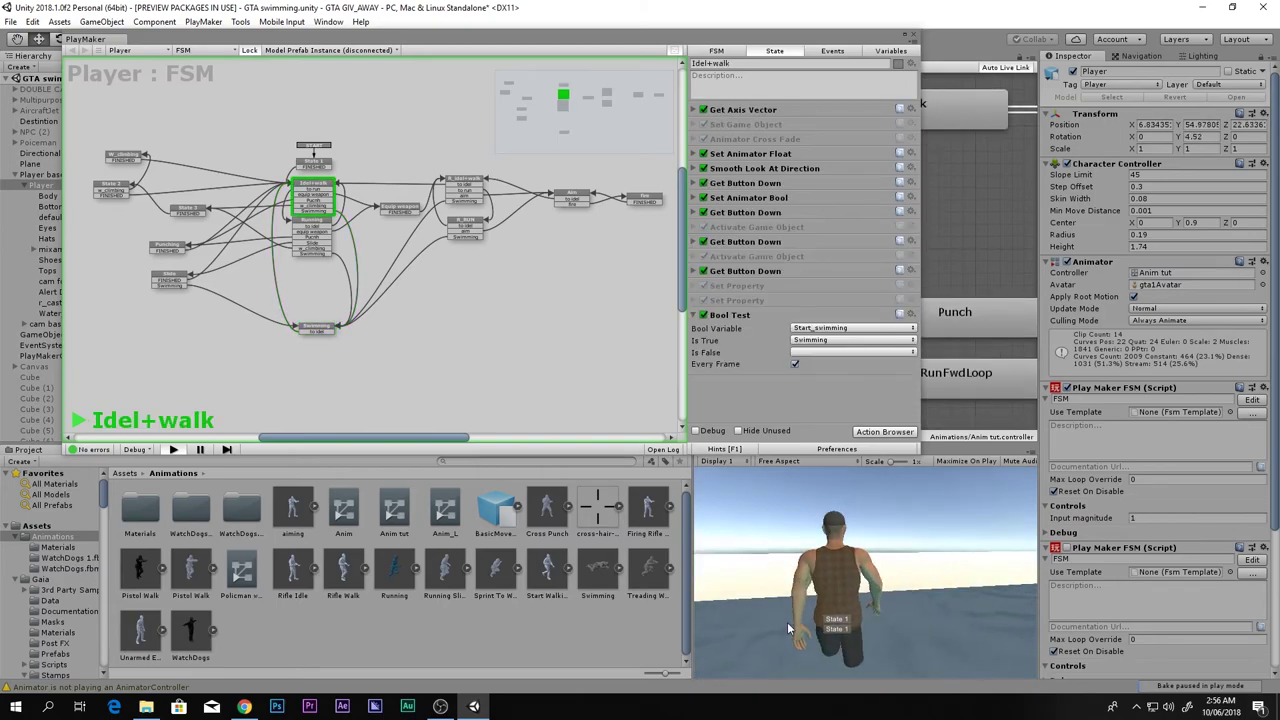
key(a)
key(s)
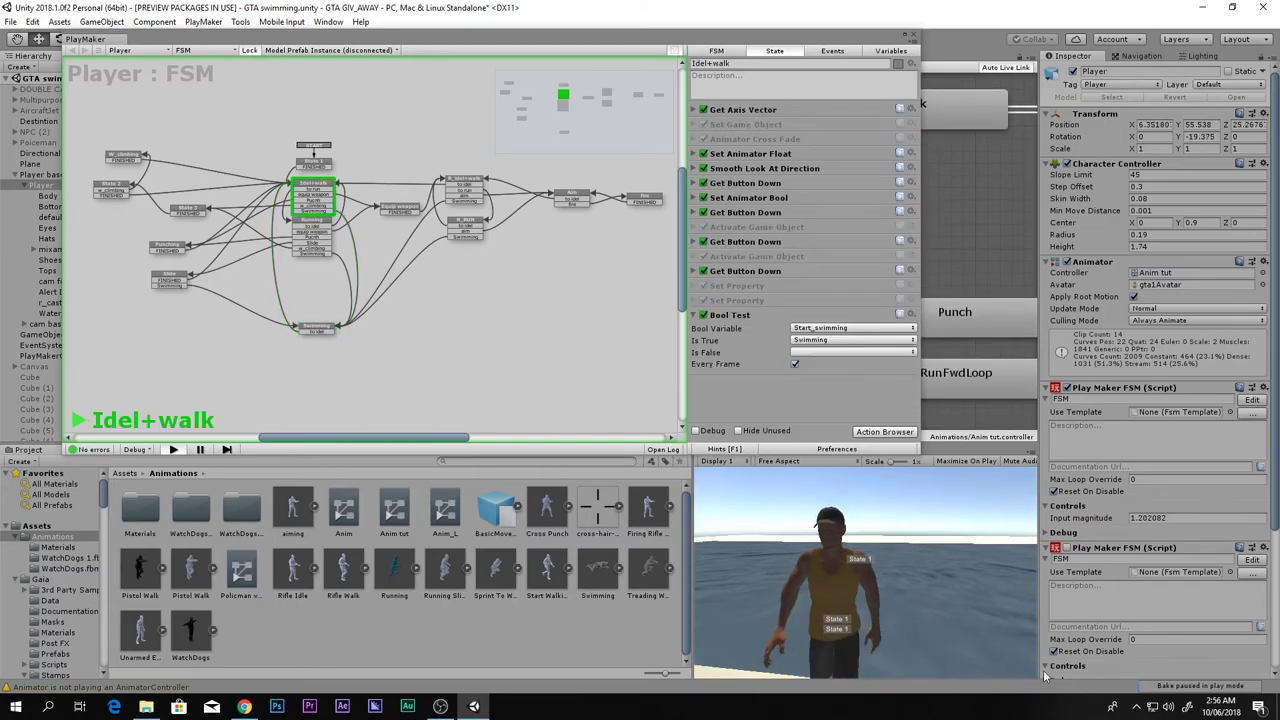
key(w)
key(shift)
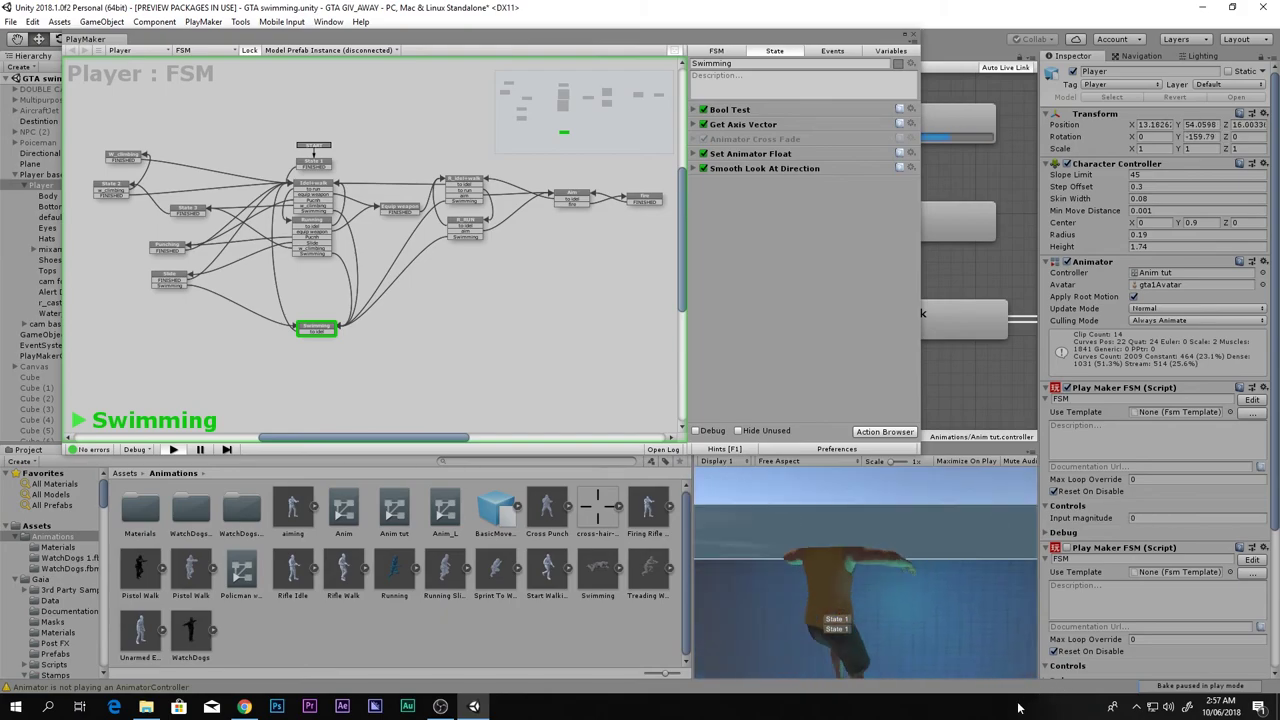
key(w)
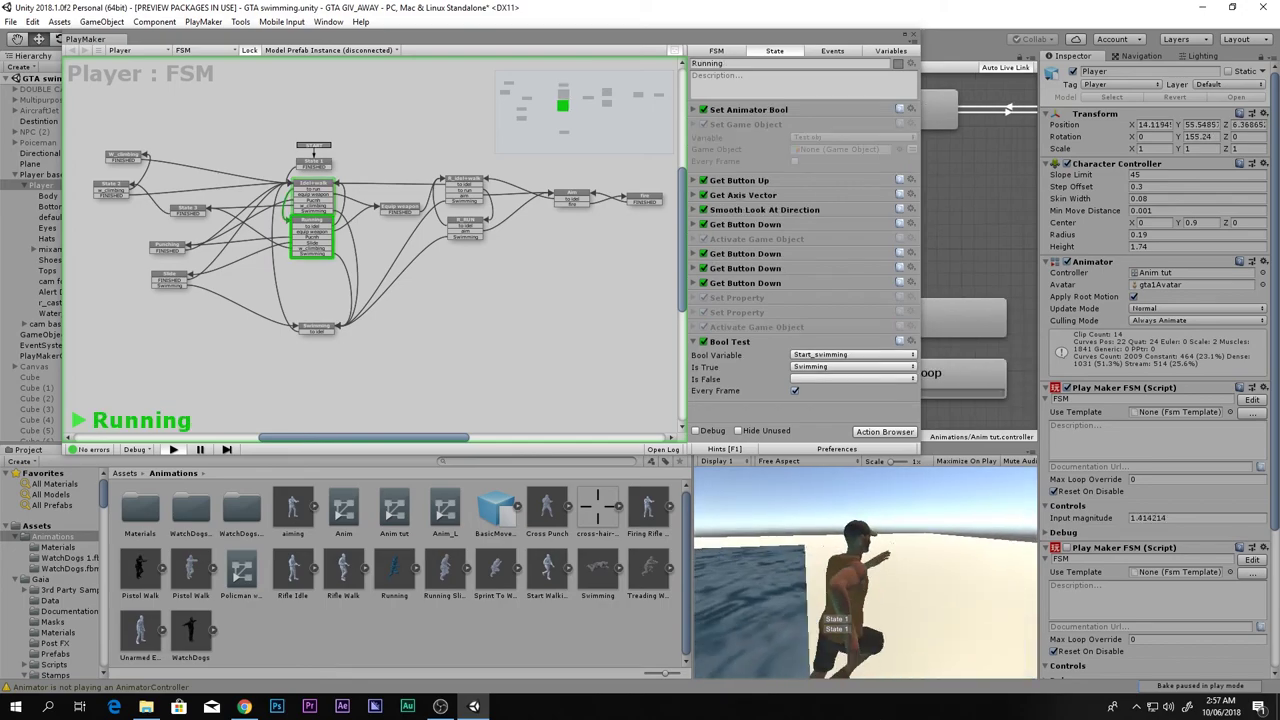
Close the FSM editor, stop Play mode and save the scene.
click(913, 35)
key(ctrl+p)
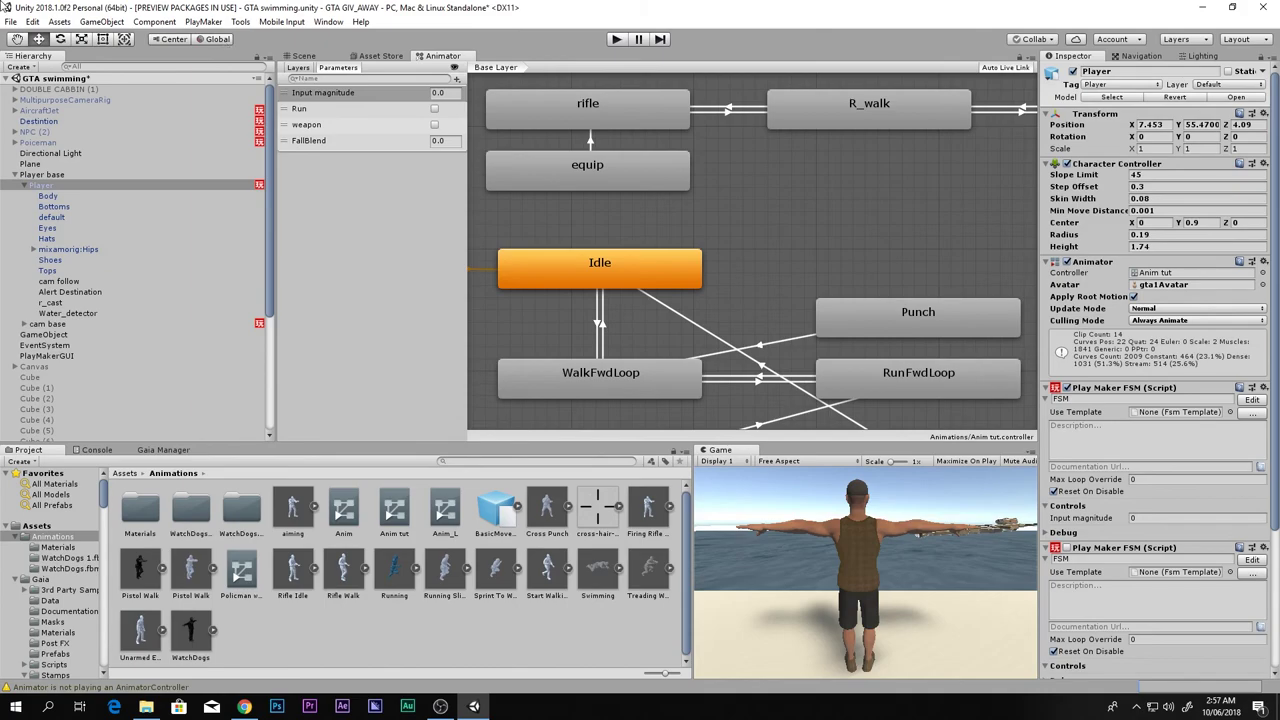
click(10, 21)
click(45, 71)
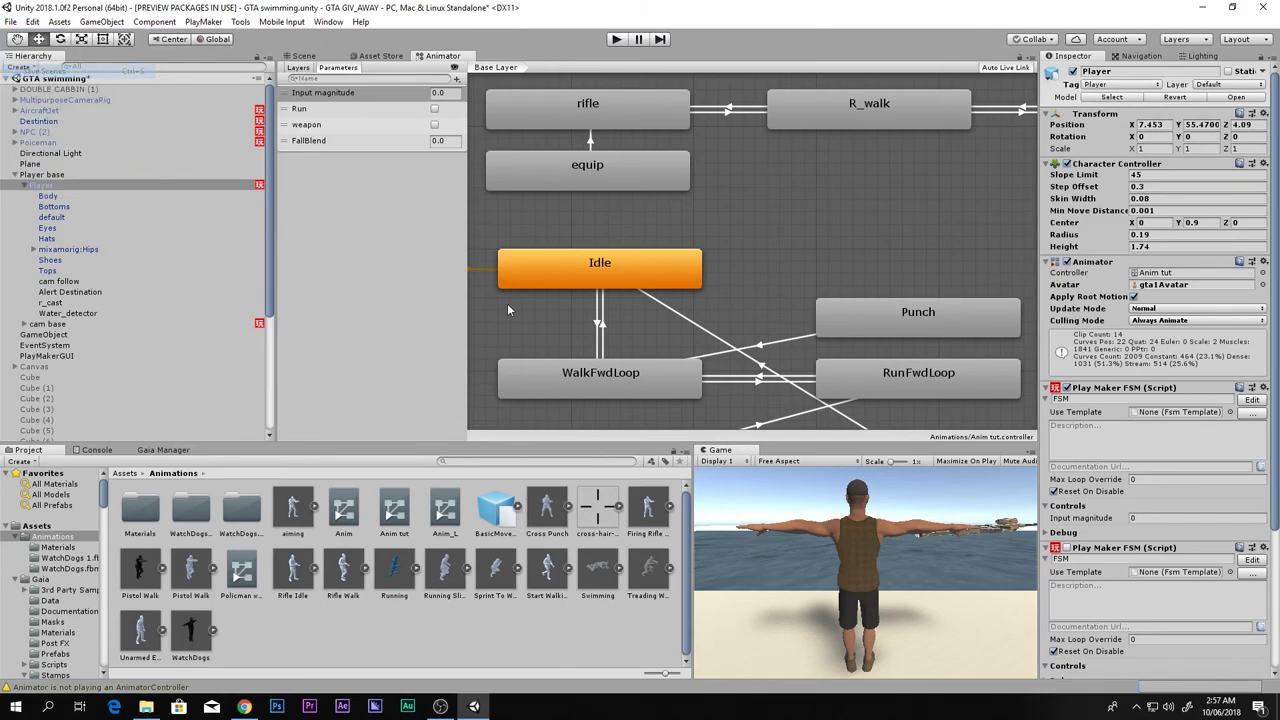
Select the water object in the scene and adjust its WaterBasicDaytime material's wave scale to about 0.0726.
click(337, 59)
scroll(540, 250, down, 10)
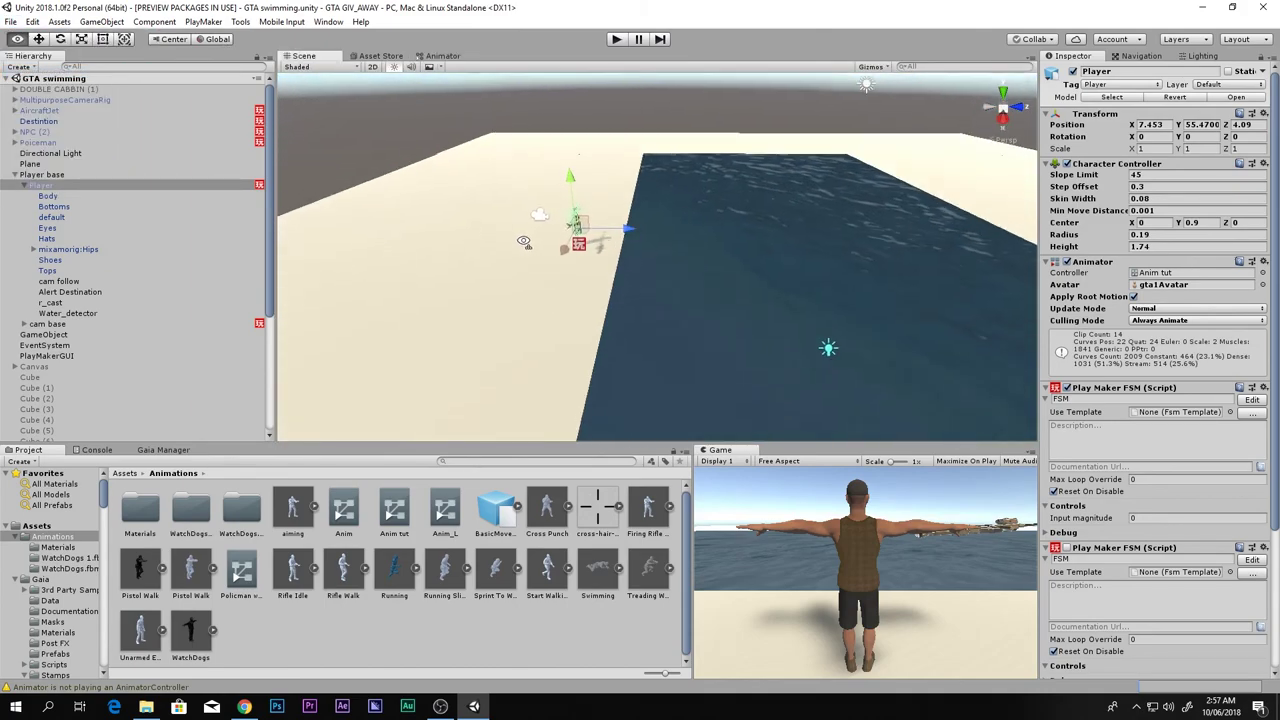
right_drag(510, 262, 615, 272)
click(614, 272)
click(1047, 500)
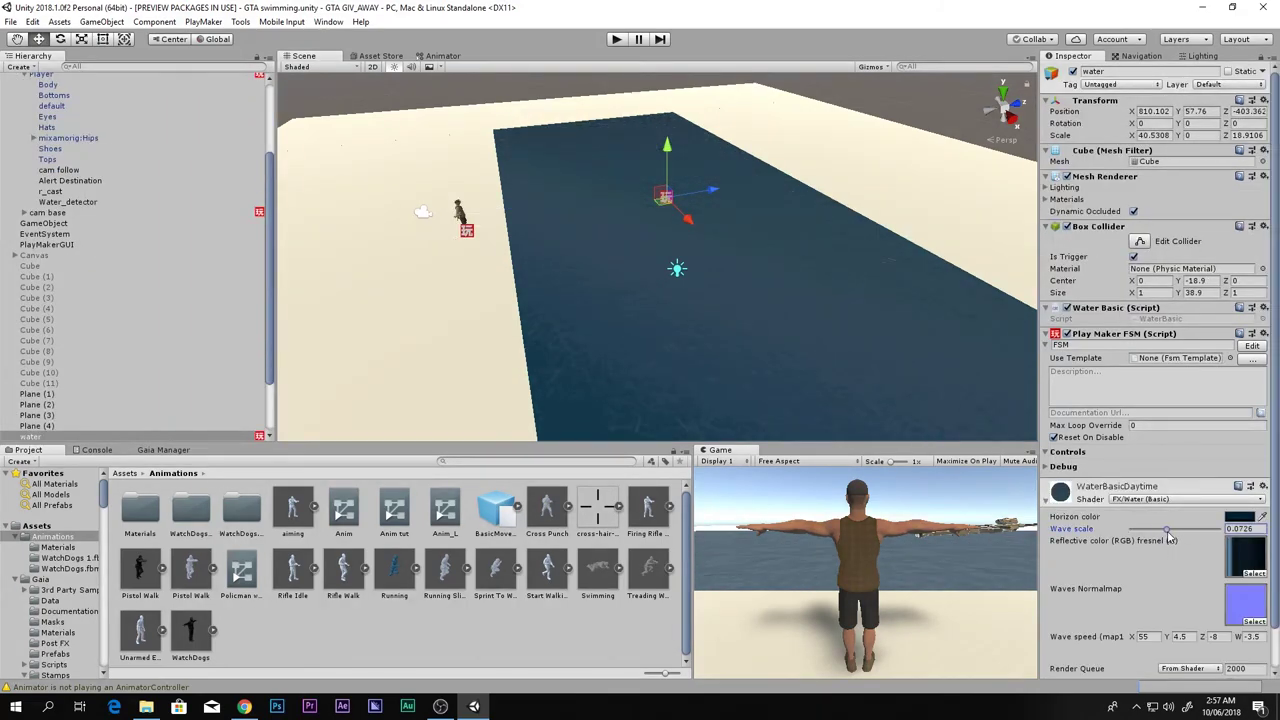
Play the game in a maximized Game view and move the character along the shore toward the water.
key(shift+space)
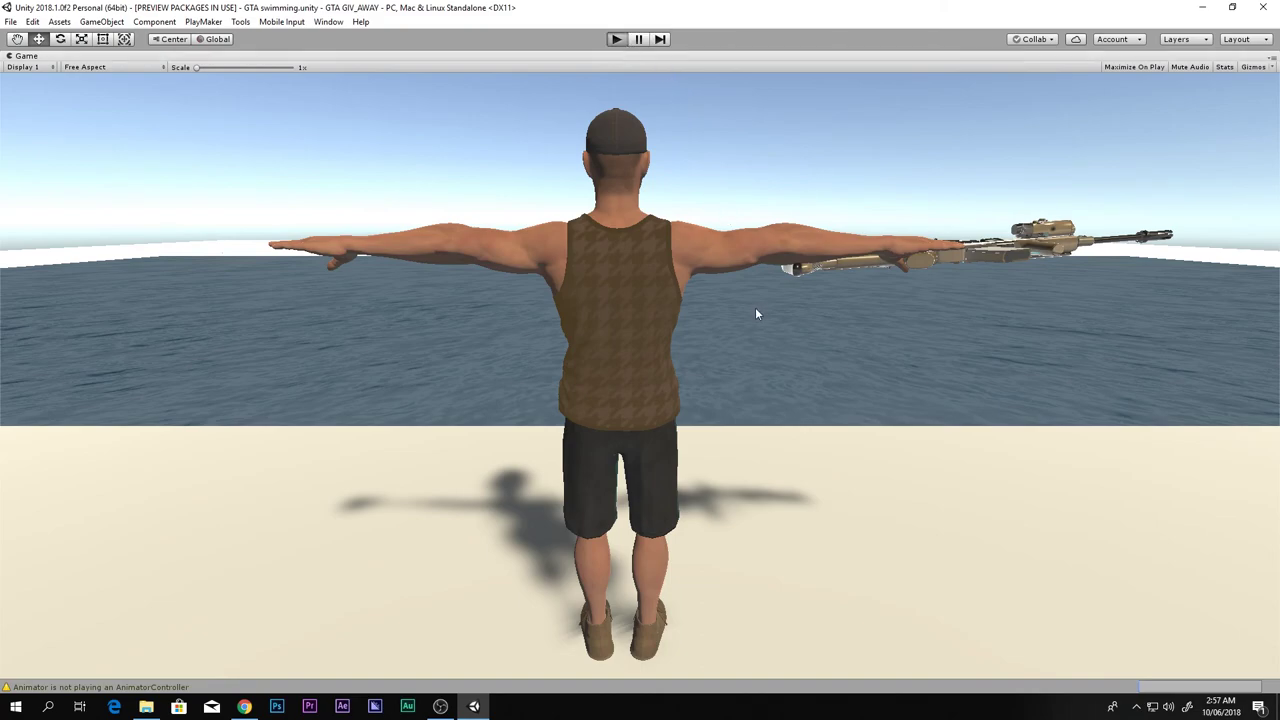
key(ctrl+p)
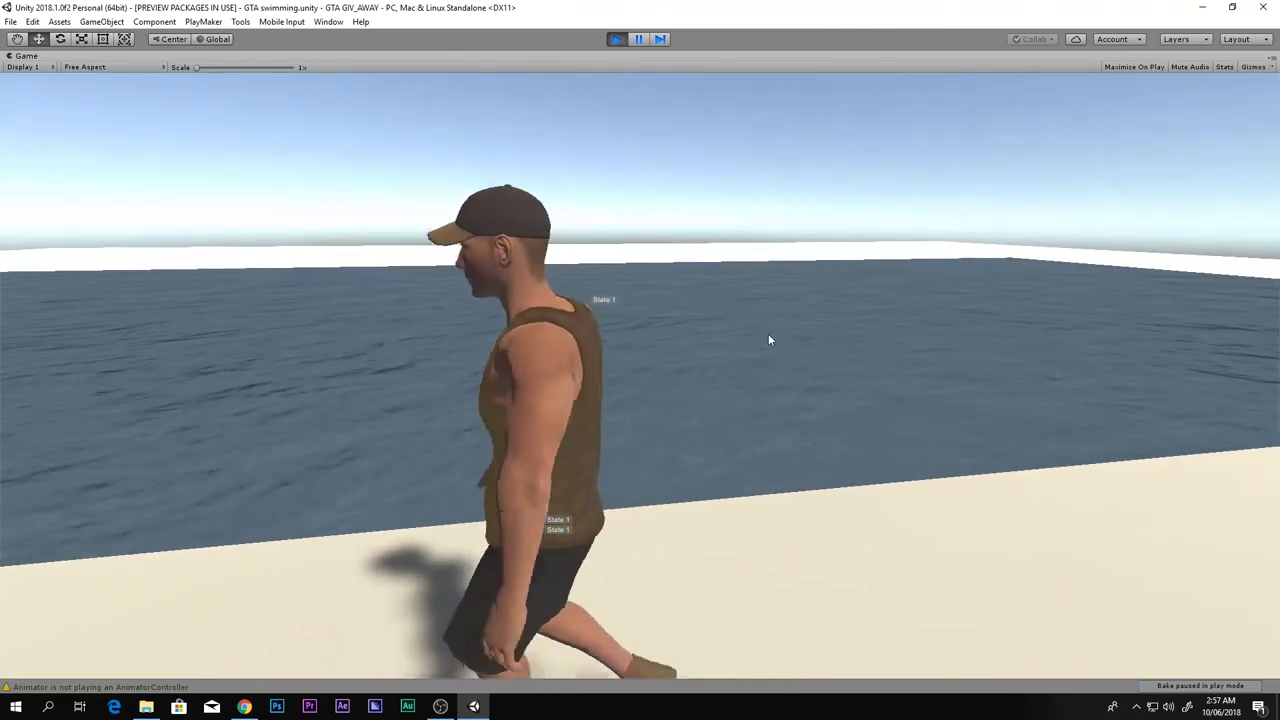
key(a)
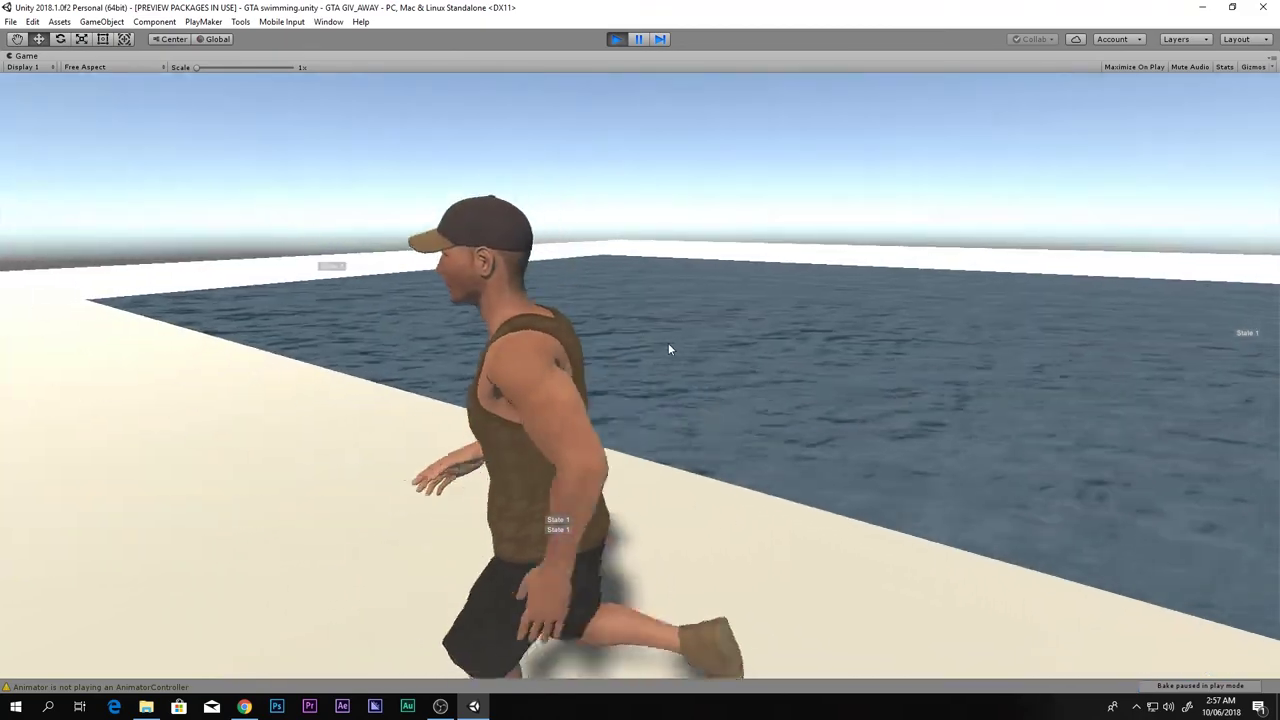
key(w)
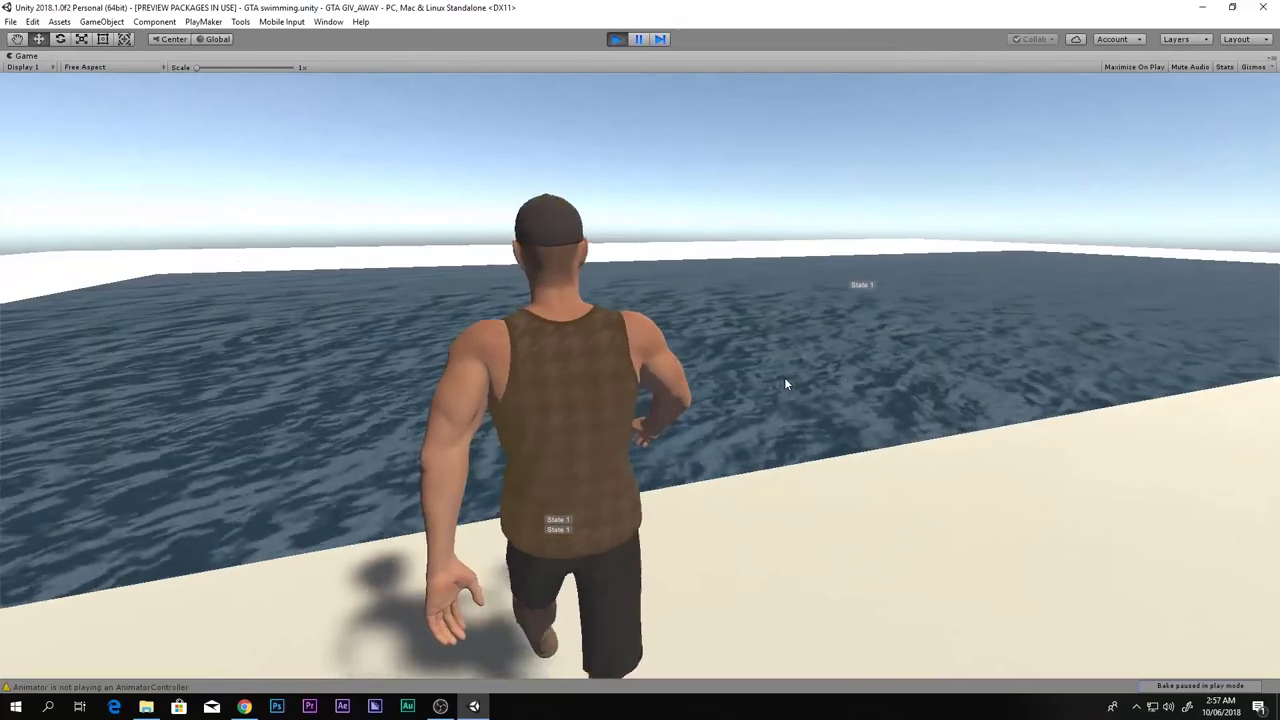